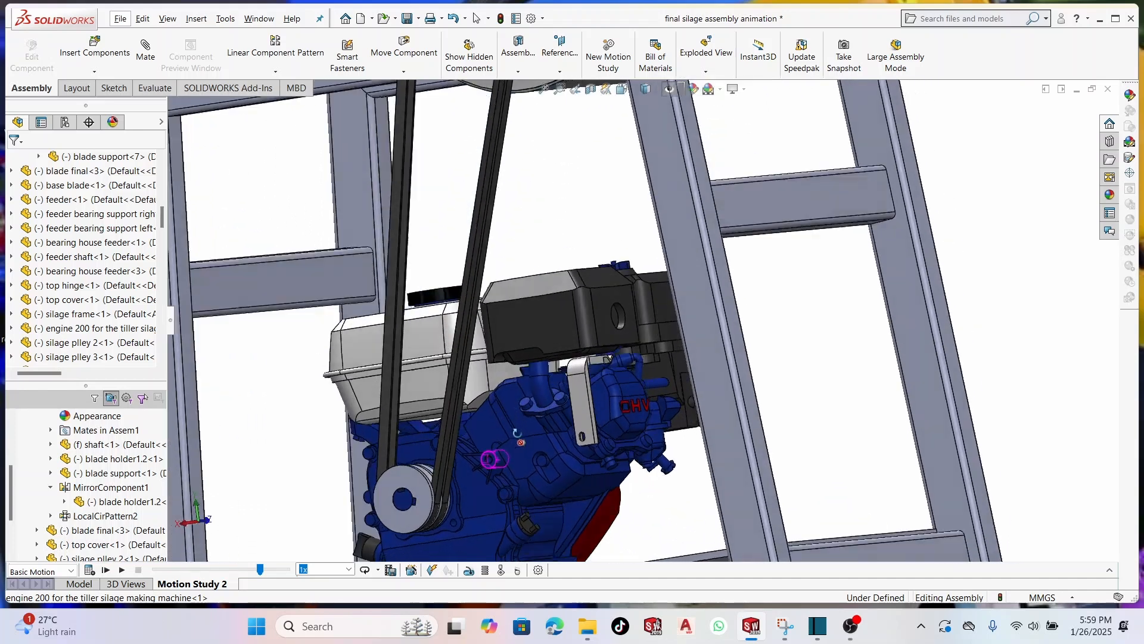
scroll(425, 488, "up", 3)
scroll(445, 478, "down", 2)
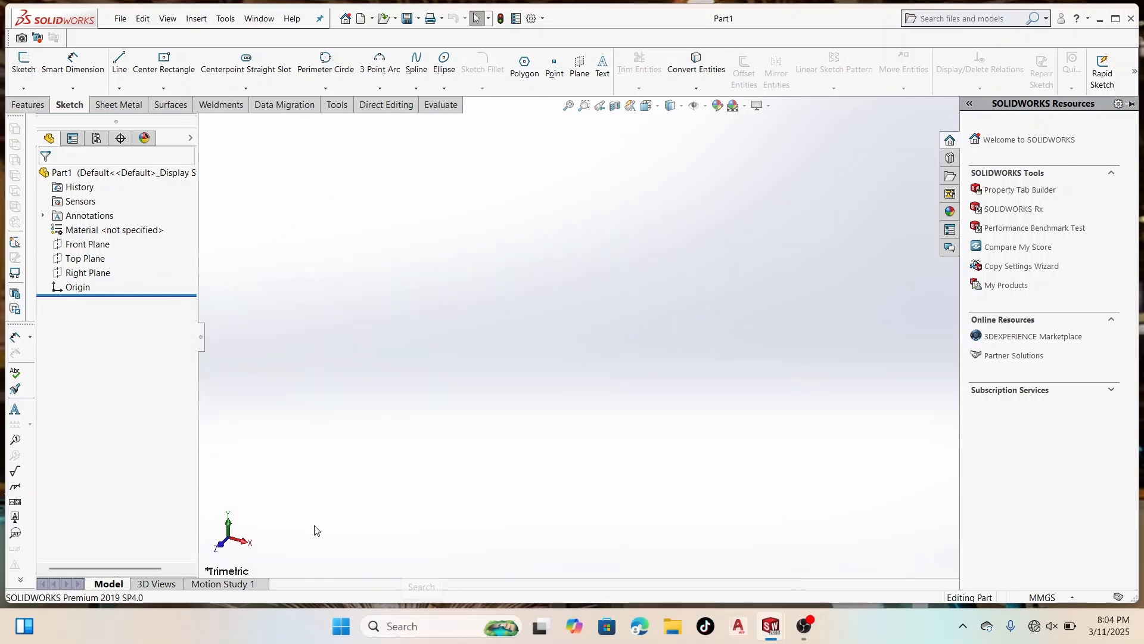
Step: Start a sketch on the Front Plane and draw a horizontal line about 138 mm long from the origin towards positive X
left_click(87, 243)
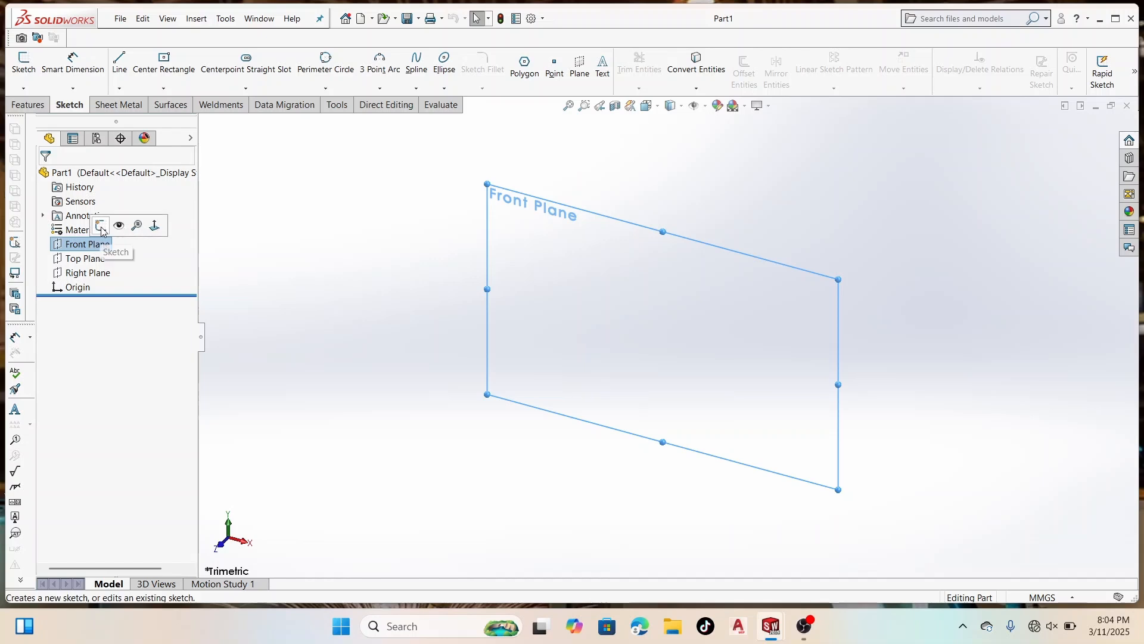
left_click(101, 225)
left_click(119, 63)
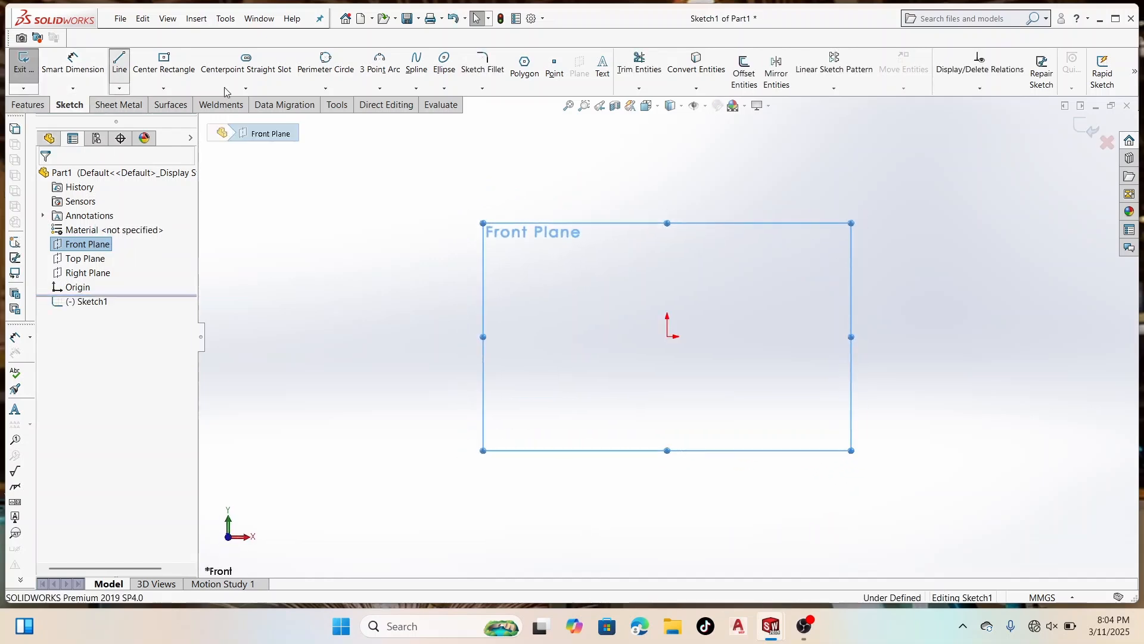
left_click(668, 337)
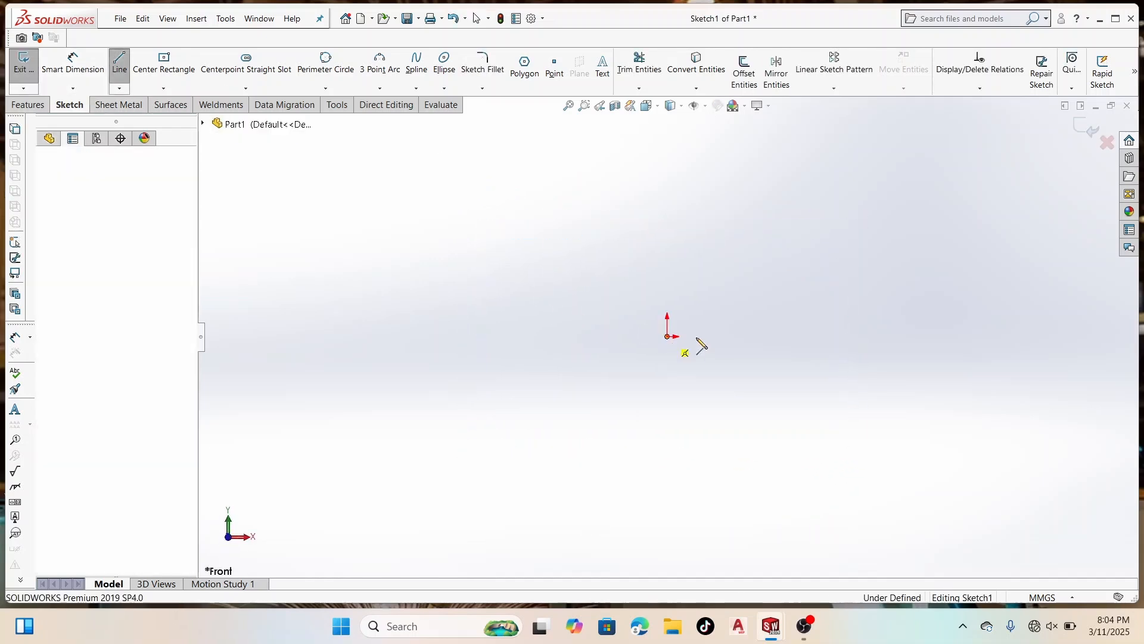
left_click(953, 337)
right_click(954, 339)
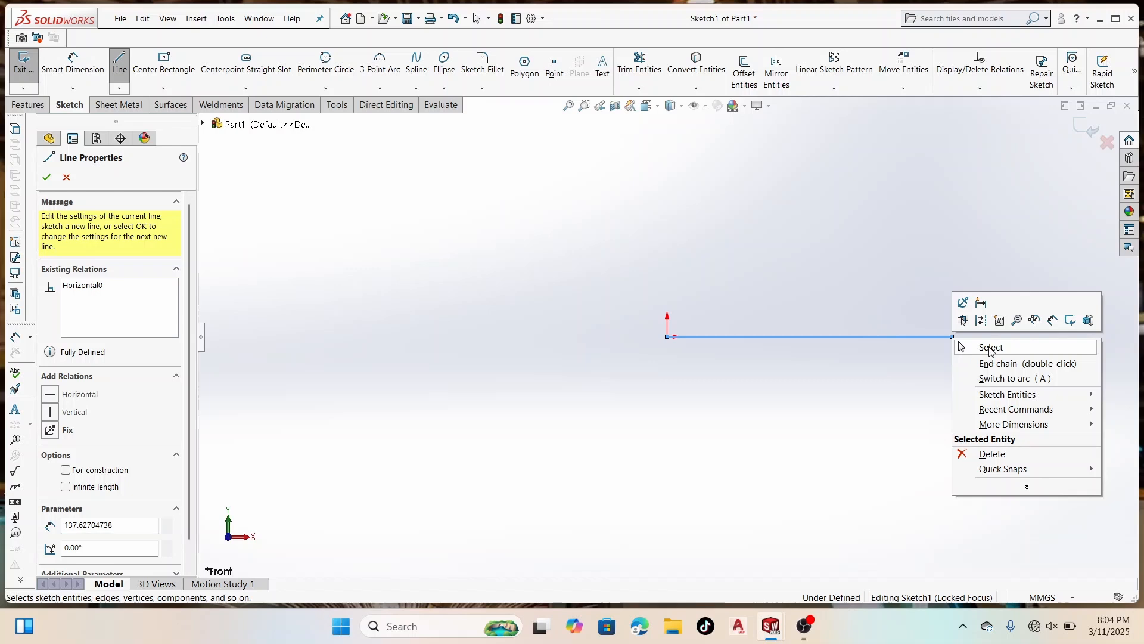
left_click(991, 347)
Step: Dimension the horizontal line's length to 600 mm, placing the dimension above it
left_click(73, 62)
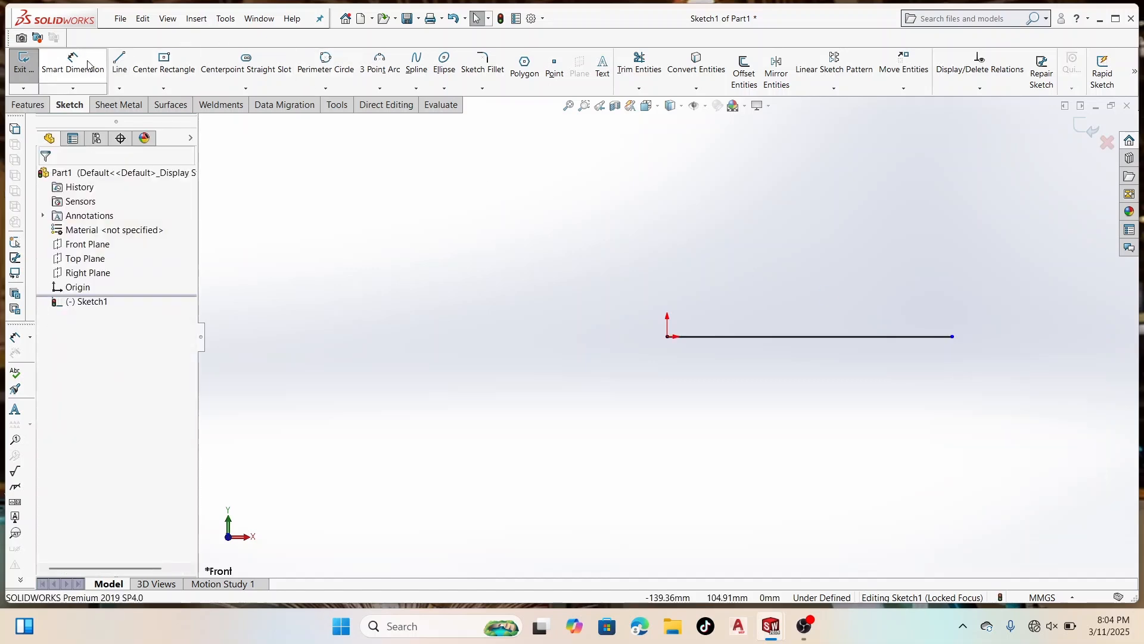
left_click(734, 342)
left_click(745, 289)
type("60")
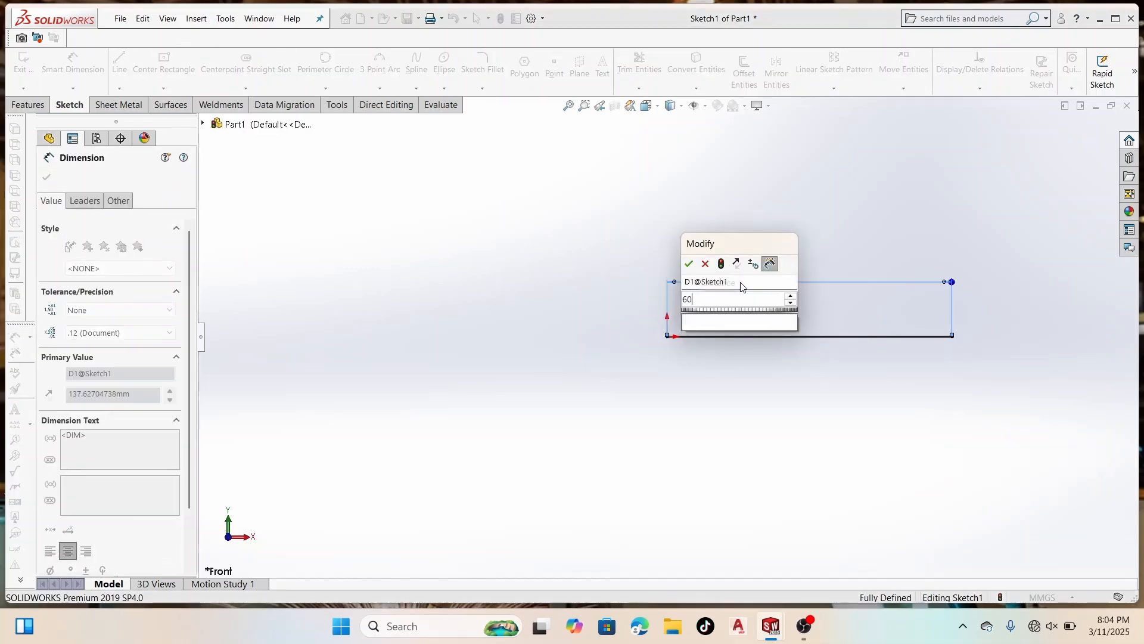
type("0")
key("Return")
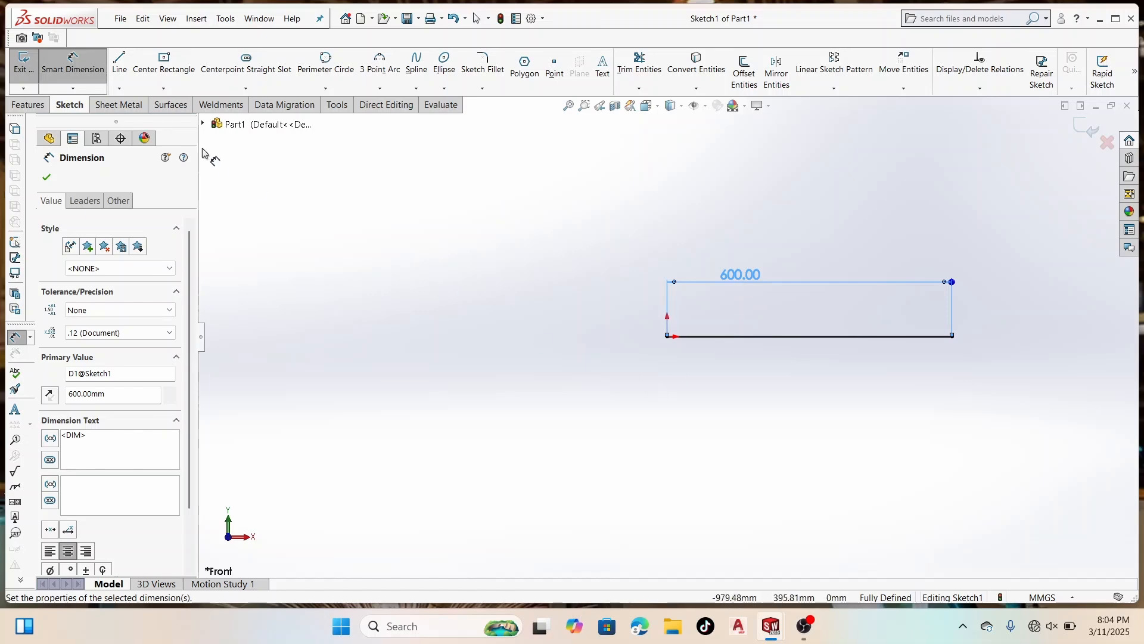
Step: Draw a vertical line about 225 mm long straight down from the origin
left_click(121, 70)
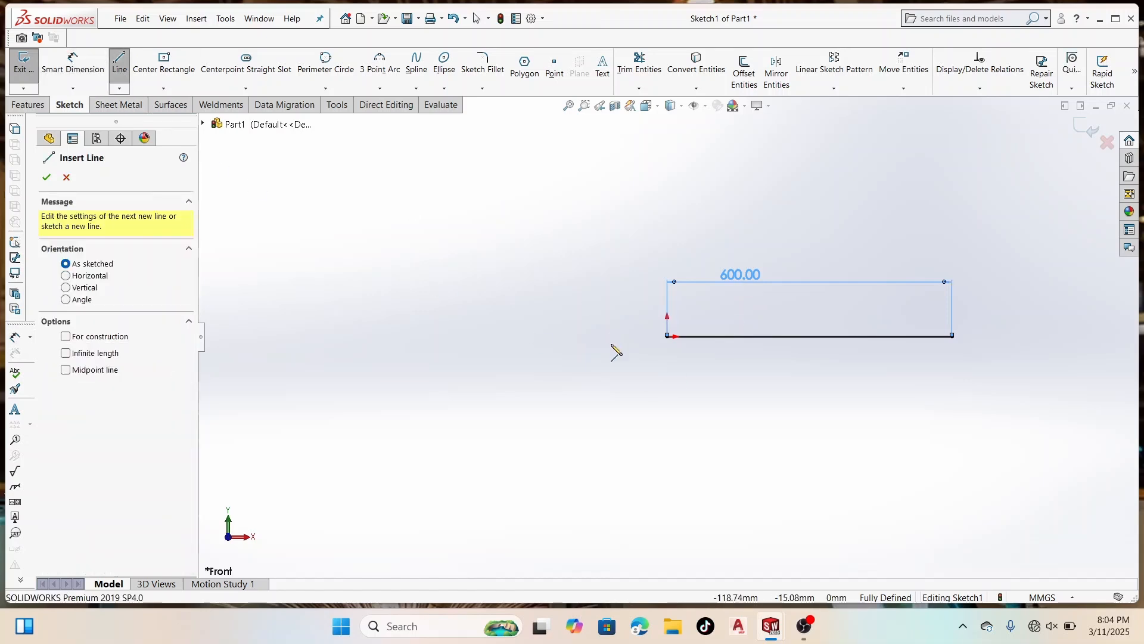
left_click(668, 336)
right_click(668, 444)
left_click(707, 453)
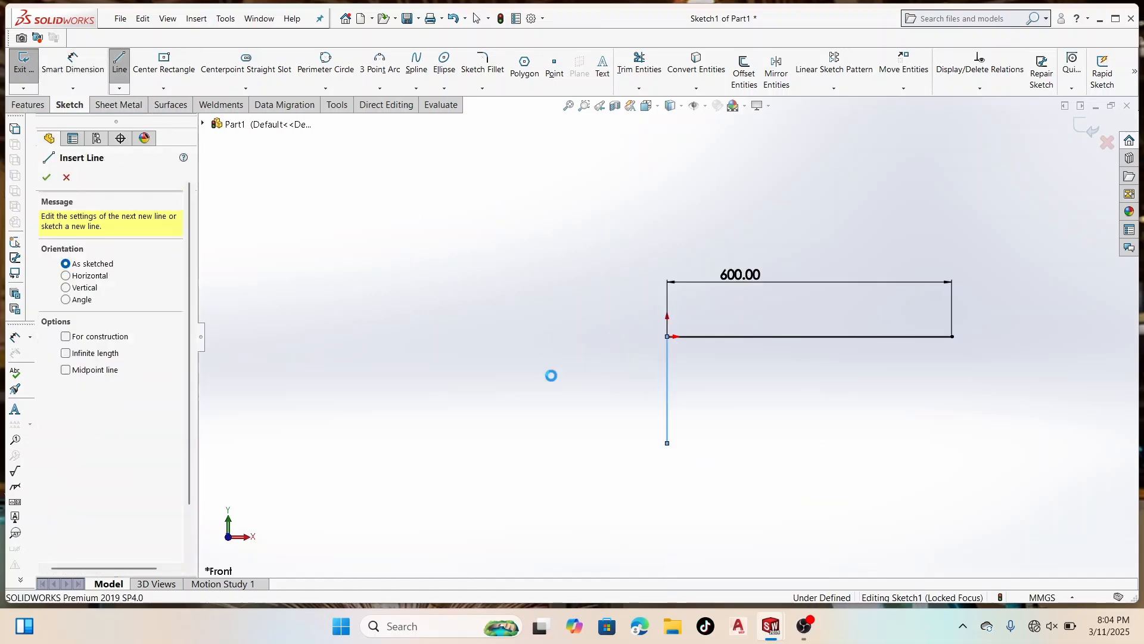
Step: Dimension the vertical line below the origin to 200 mm
left_click(73, 65)
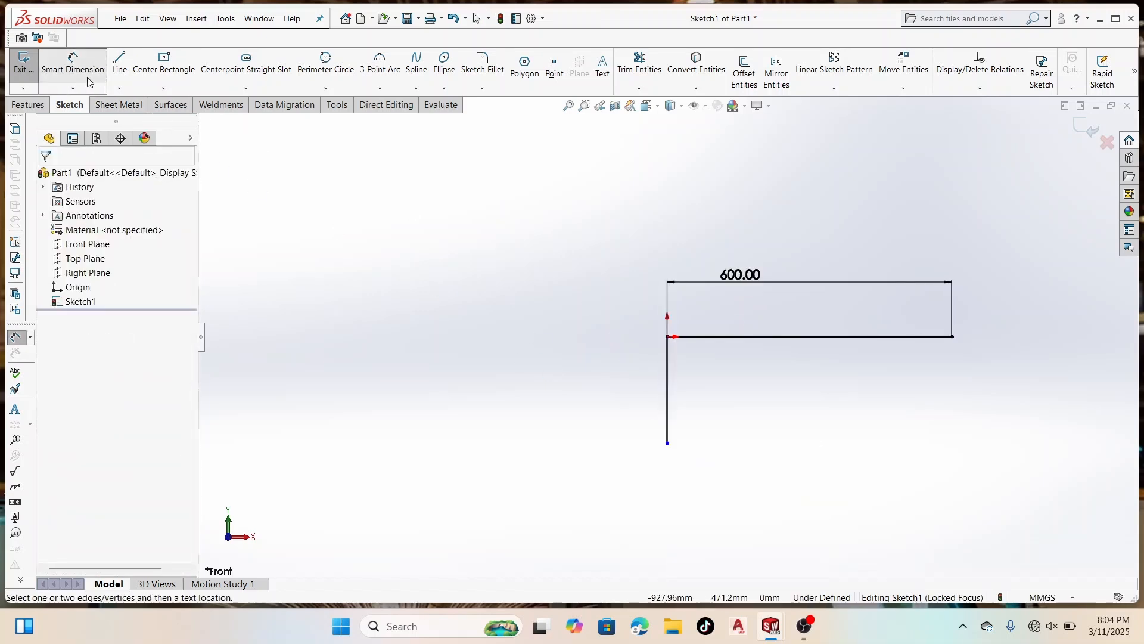
left_click(667, 375)
left_click(627, 374)
type("200")
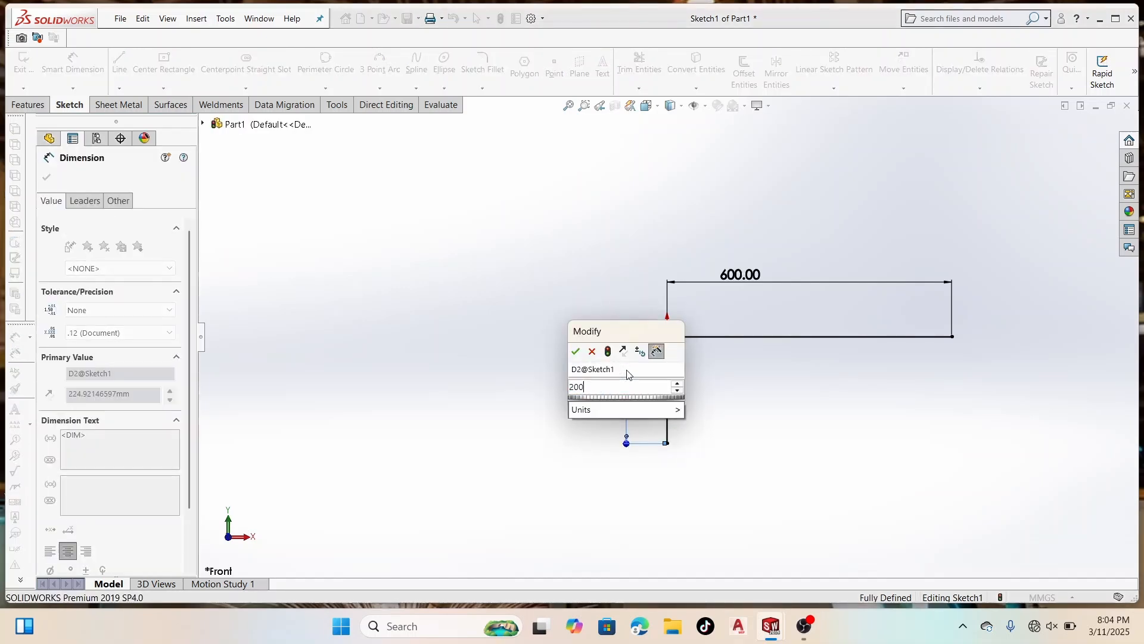
key("Return")
scroll(743, 381, "up", 4)
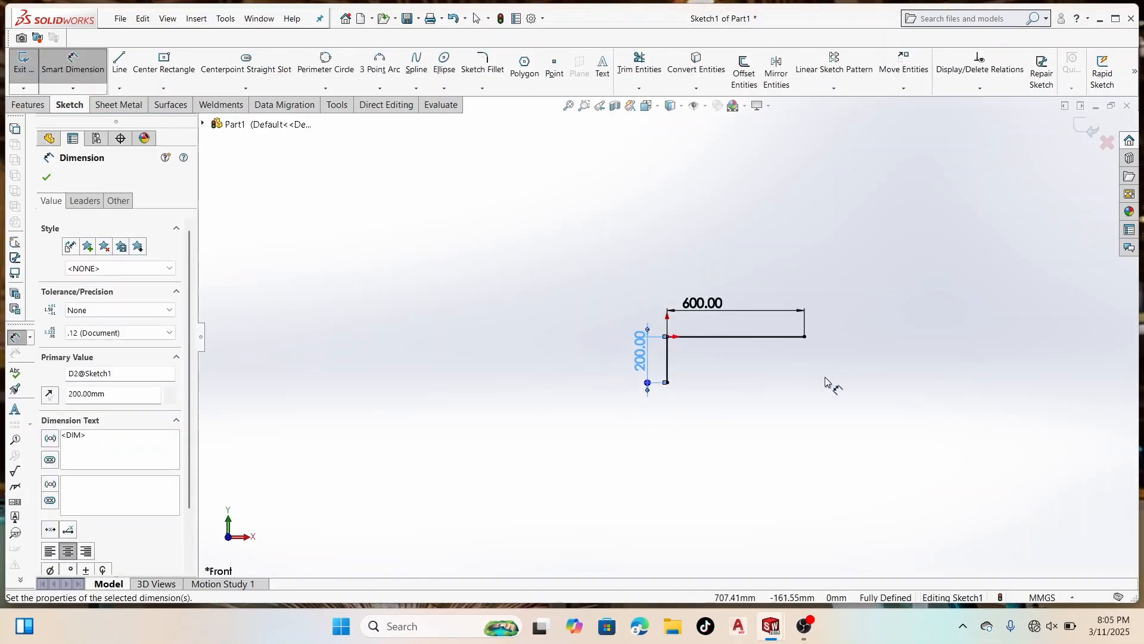
scroll(830, 383, "down", 3)
left_click(119, 62)
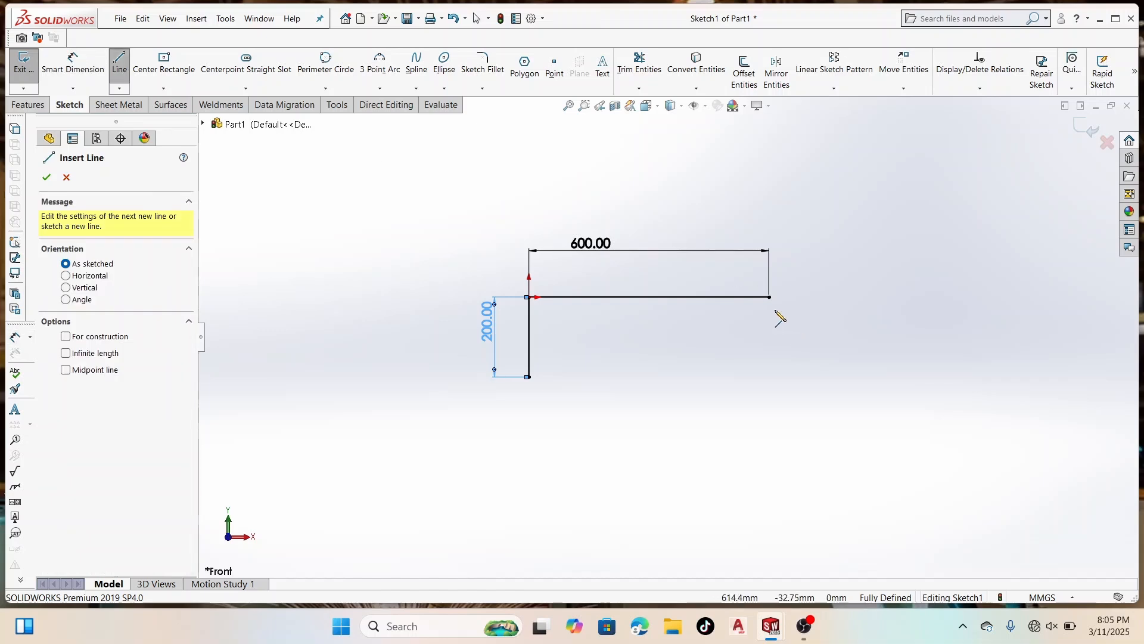
left_click(769, 298)
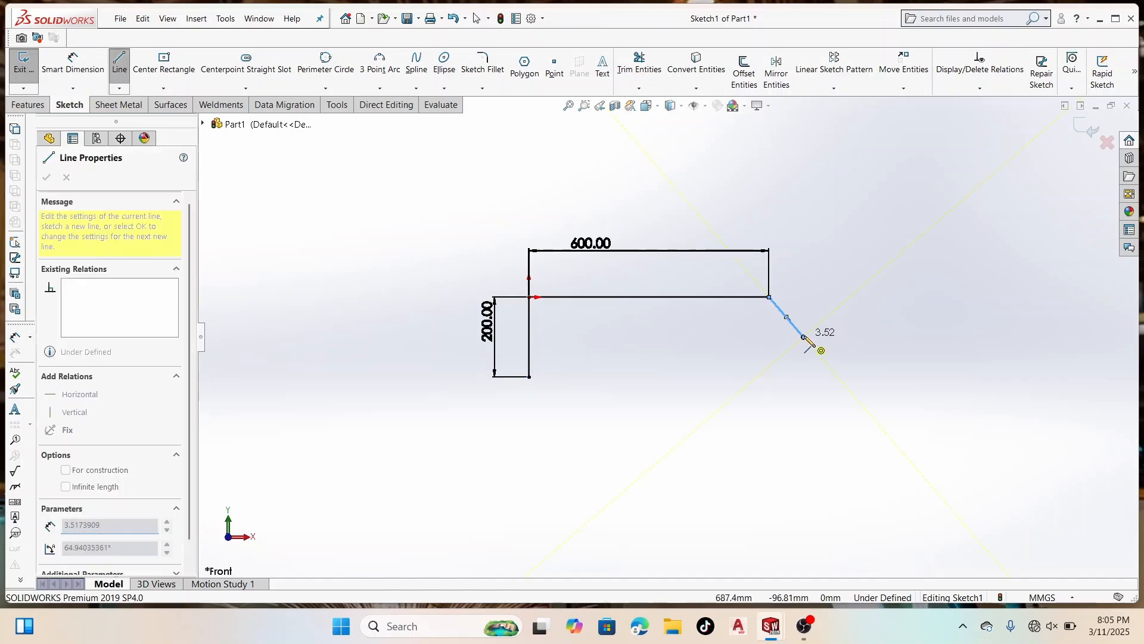
right_click(804, 337)
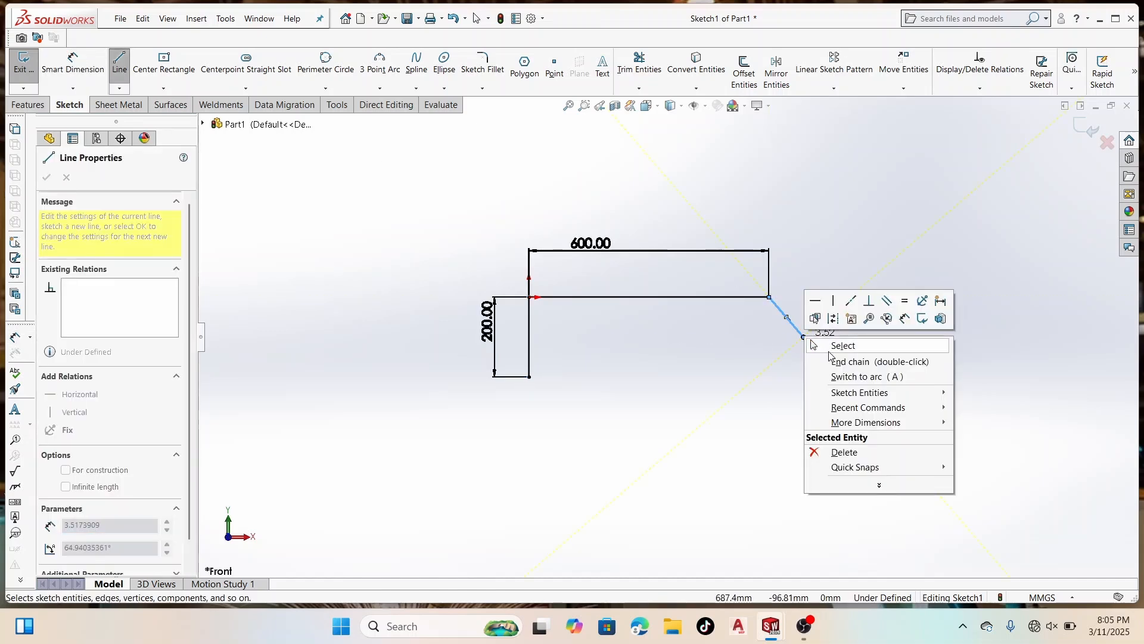
key("Escape")
key("Escape")
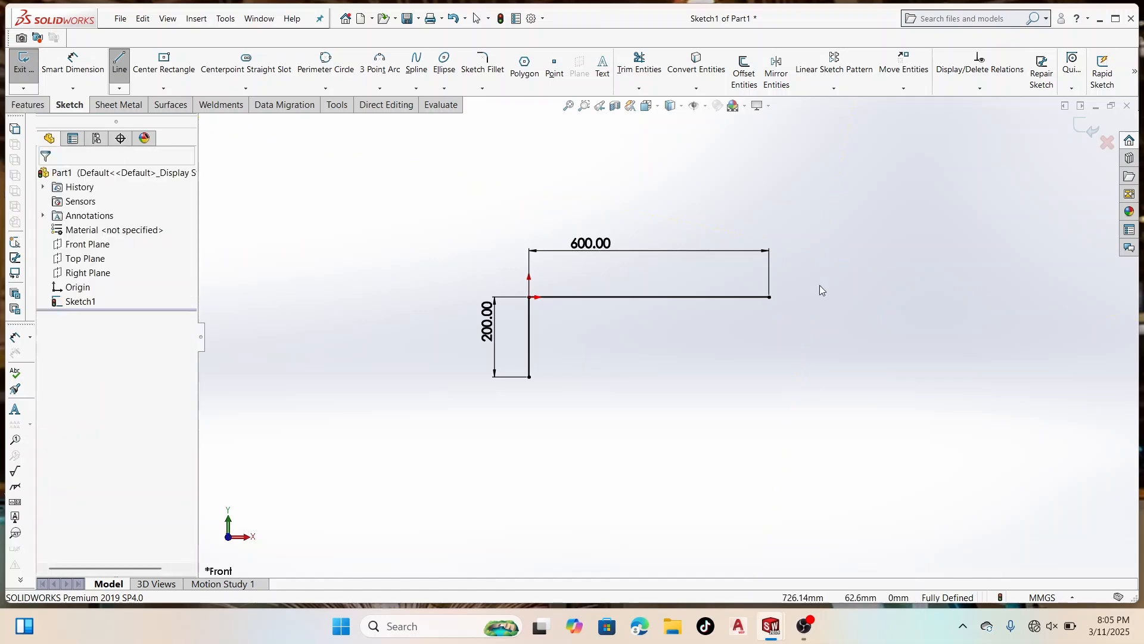
Step: Draw a line about 158 mm long sloping down and outward from the free end of the 600 mm line
left_click(119, 63)
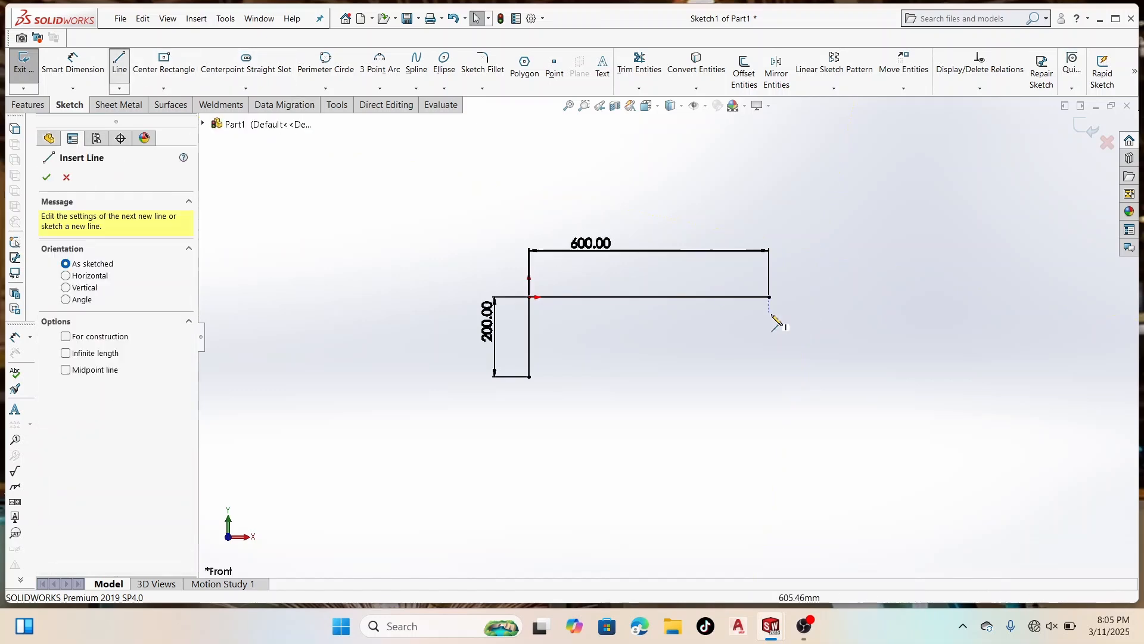
left_click(769, 297)
left_click(811, 344)
right_click(810, 344)
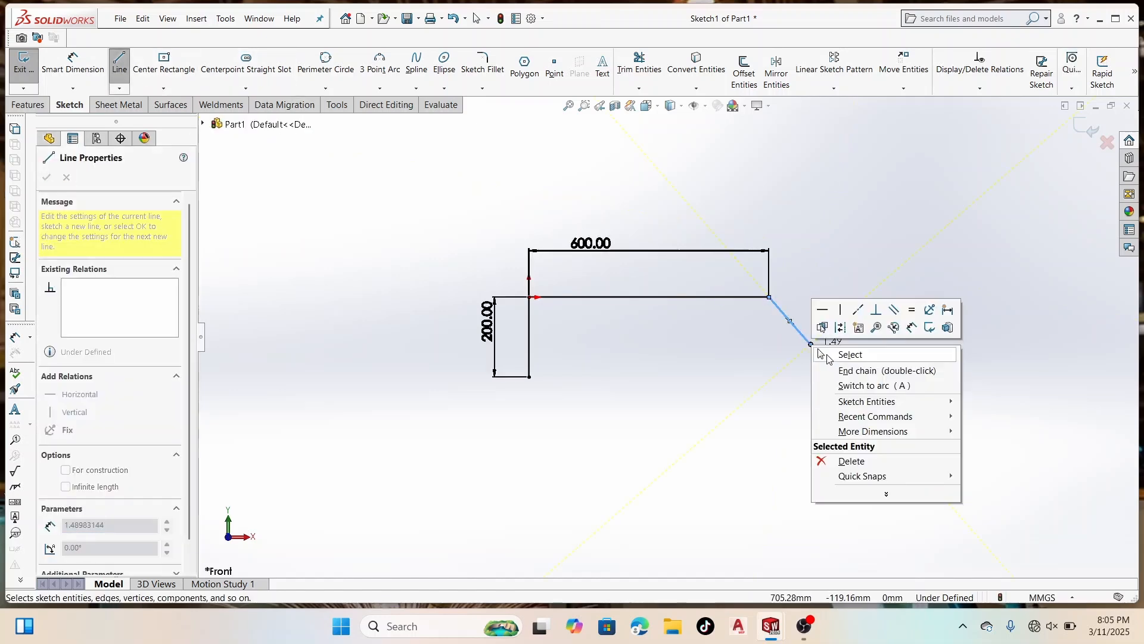
left_click(826, 354)
key("Escape")
Step: Dimension the sloping line's length to 60 mm, aligned with the line
left_click(73, 62)
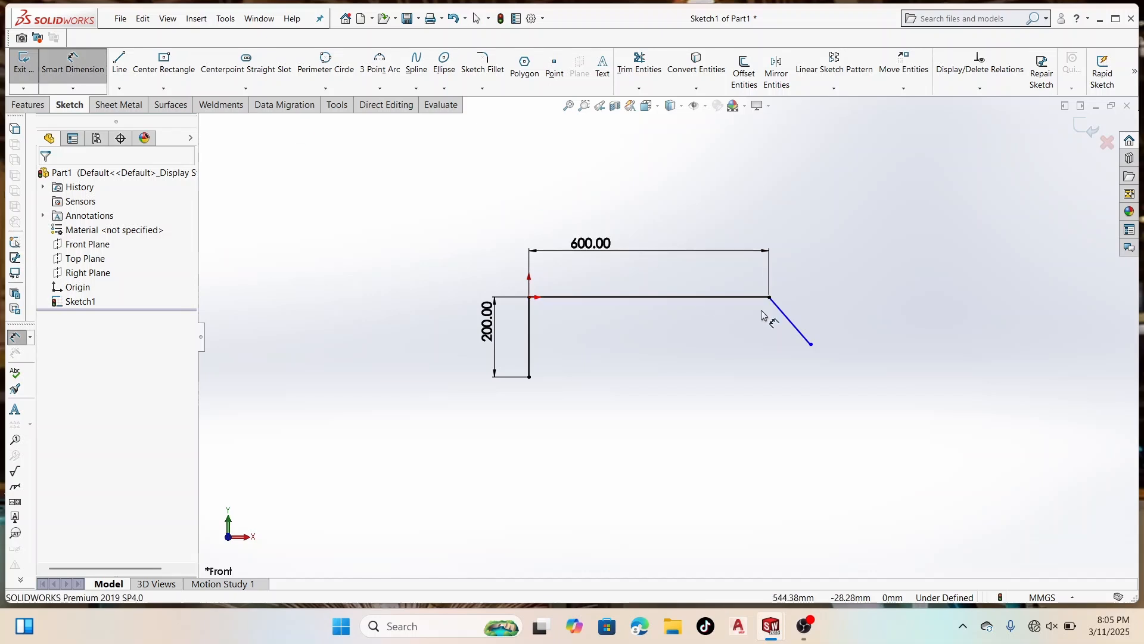
left_click(784, 315)
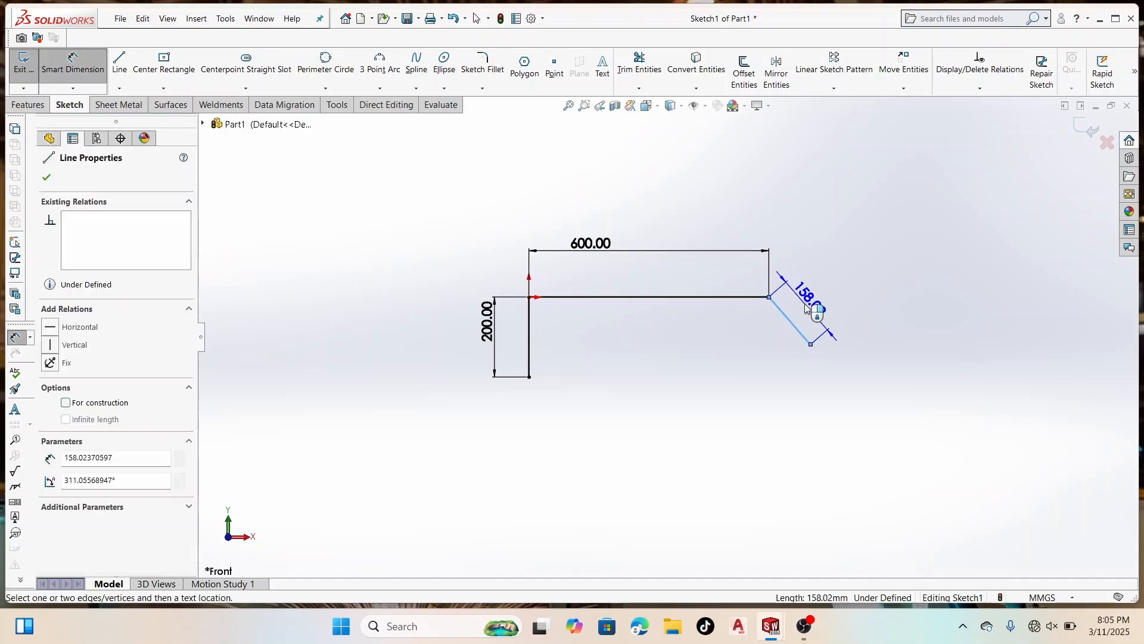
left_click(806, 308)
type("60")
key("Return")
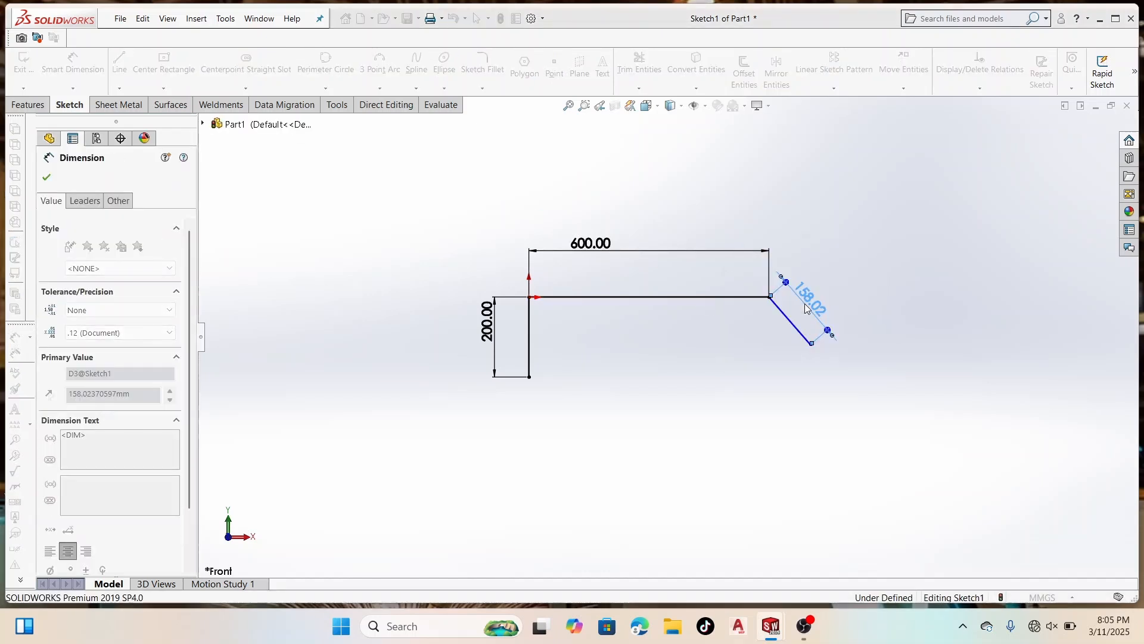
Step: Dimension the angle between the 600 mm line and the sloping line to 150°
scroll(759, 316, "down", 5)
left_click(725, 325)
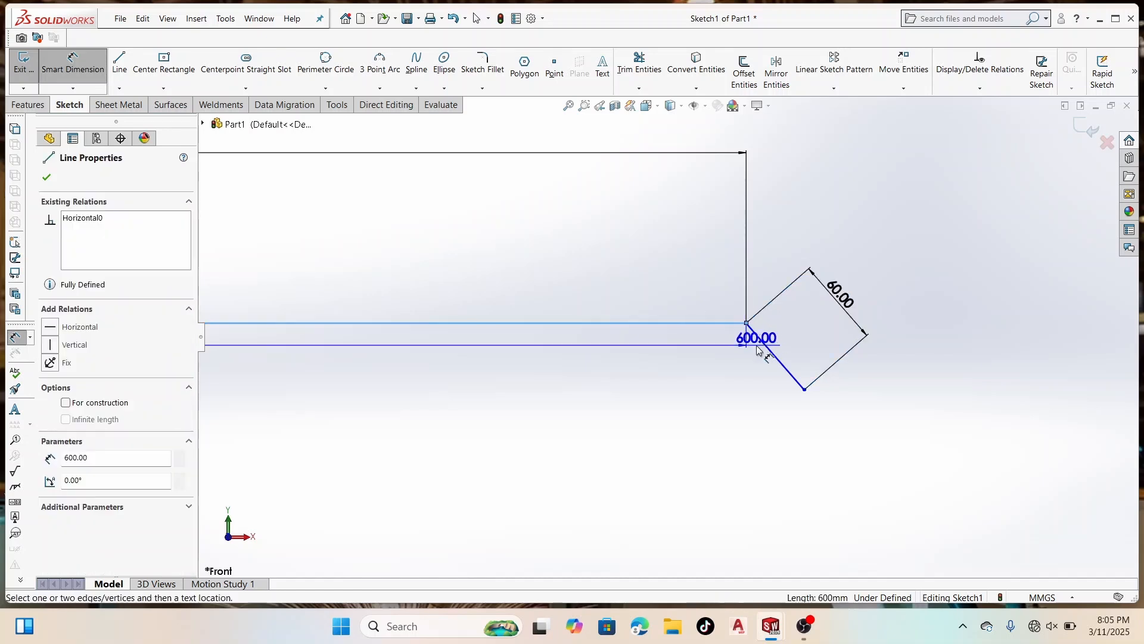
left_click(757, 332)
left_click(742, 369)
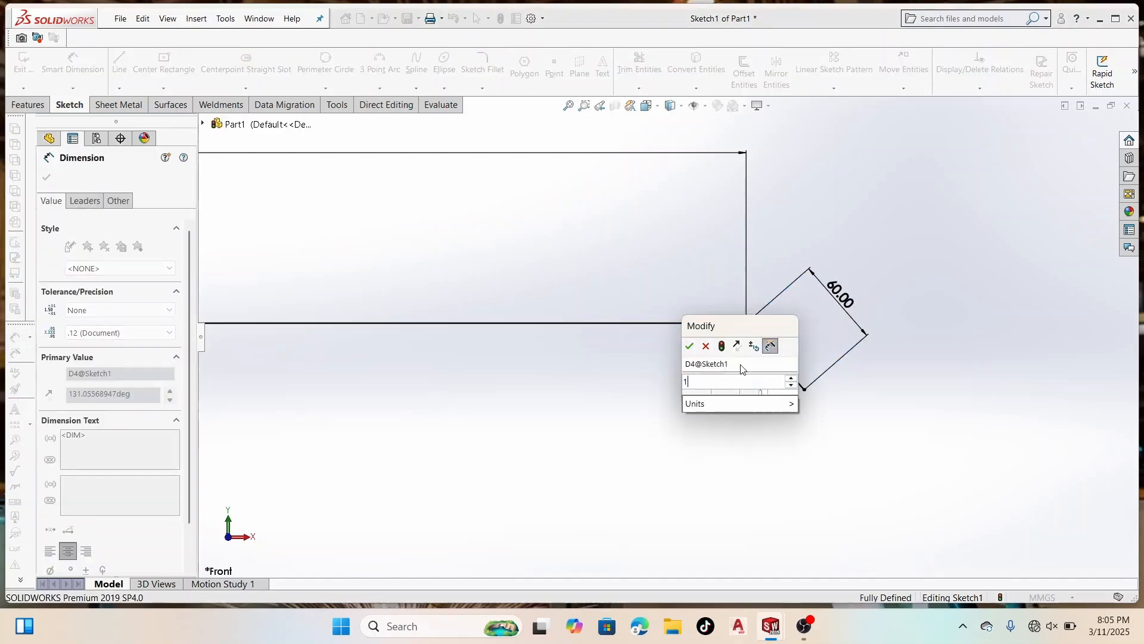
type("150")
key("Return")
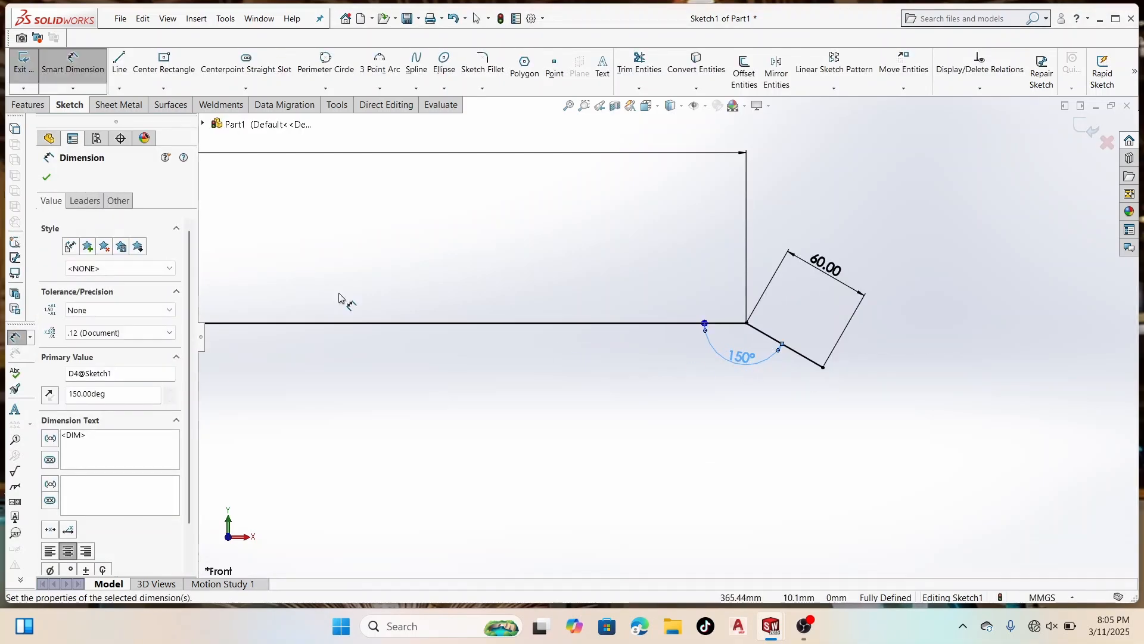
left_click(46, 177)
Step: Draw a vertical line about 265 mm long straight down from the lower end of the sloping line
left_click(119, 62)
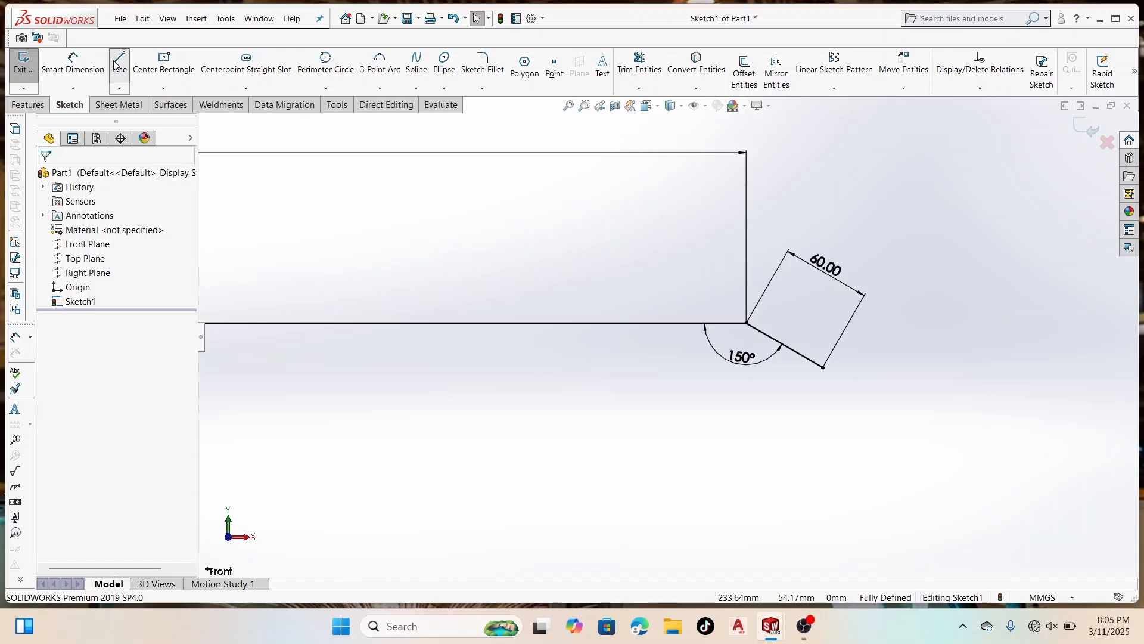
left_click(823, 368)
scroll(833, 385, "up", 5)
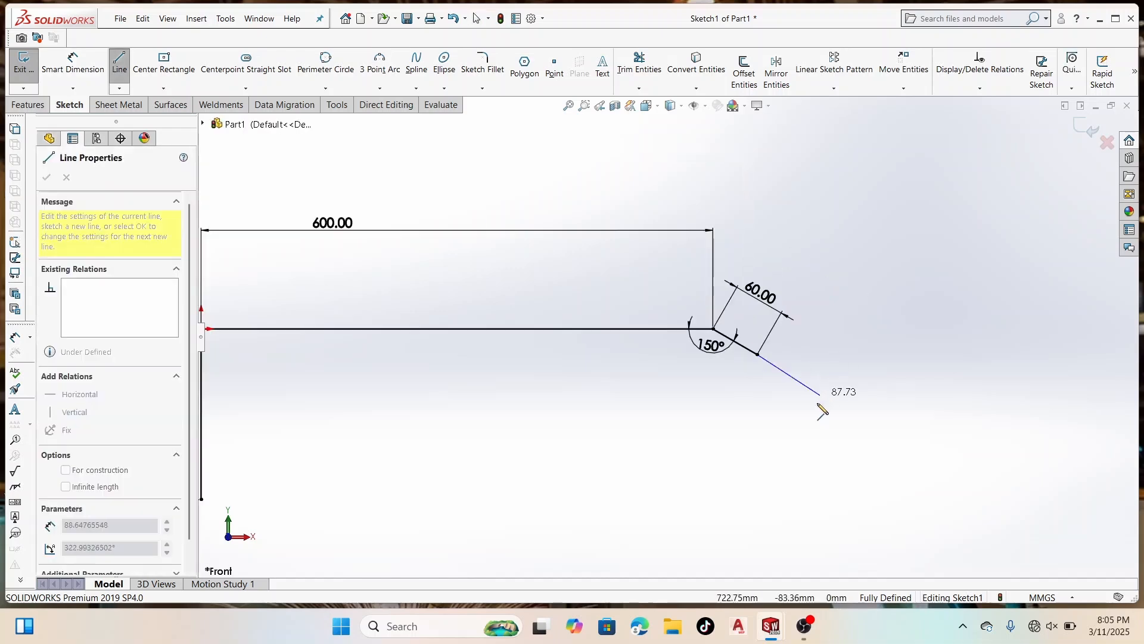
left_click(692, 405)
key("Escape")
Step: Dimension the vertical line below the sloping line to 200 mm
left_click(73, 62)
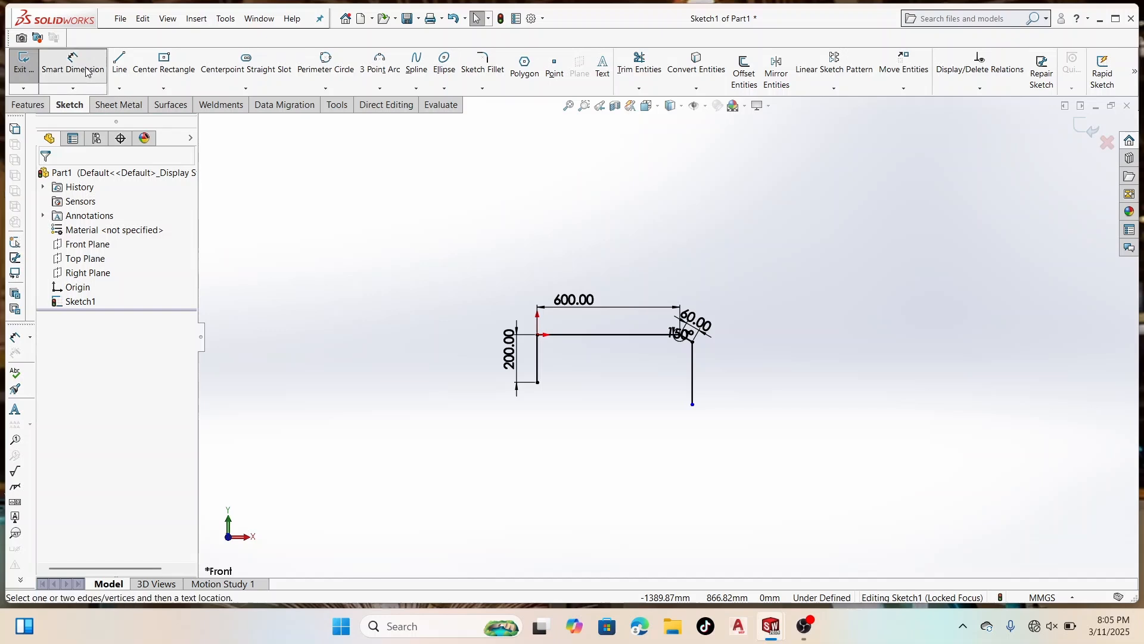
scroll(643, 383, "down", 5)
left_click(900, 316)
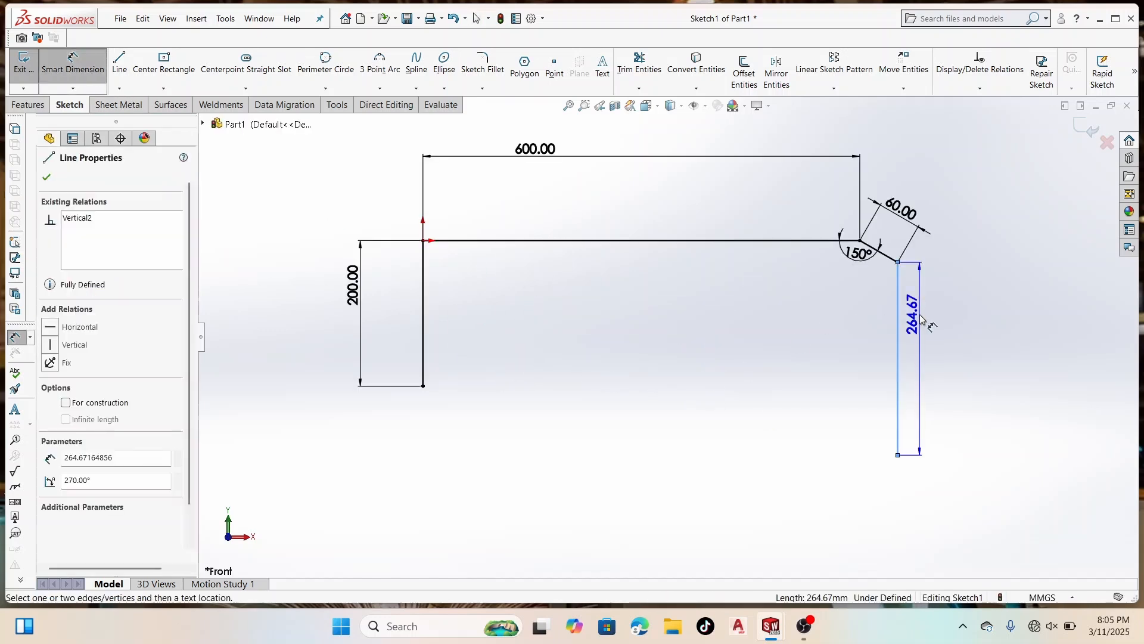
left_click(924, 319)
type("200")
key("Return")
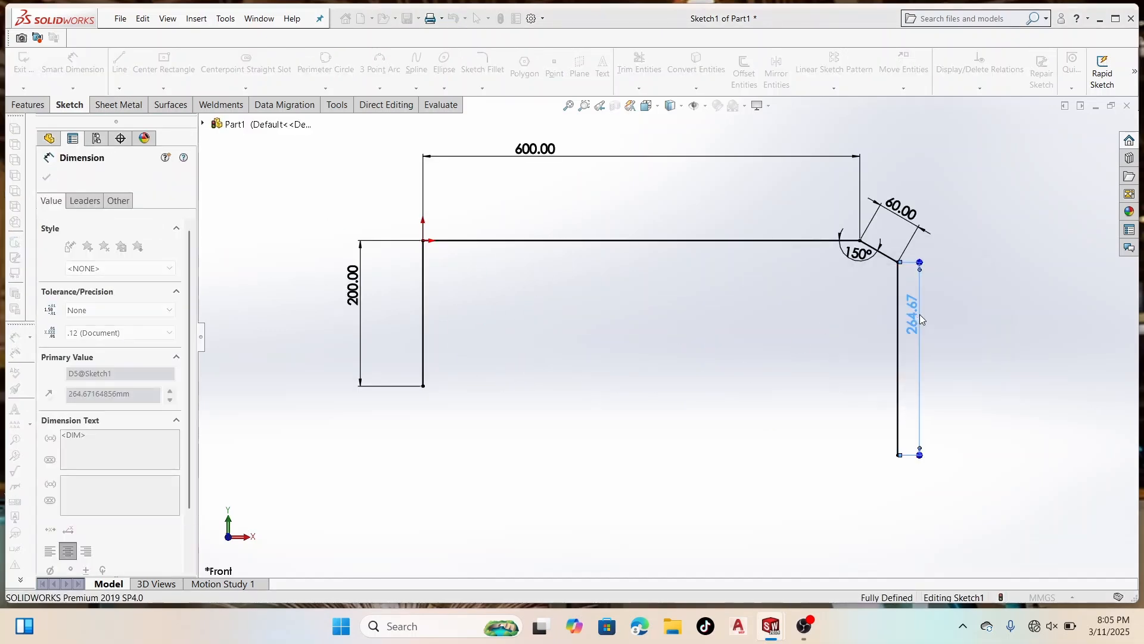
left_click(47, 176)
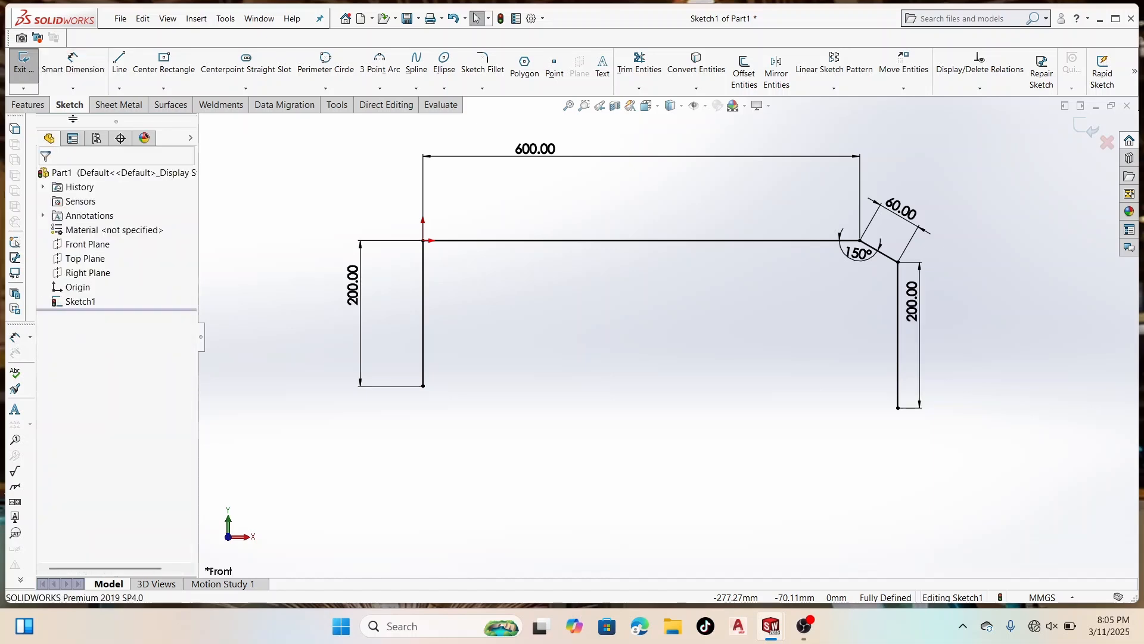
Step: Draw a horizontal line about 200 mm long inward from the lower end of the vertical line under the origin
left_click(120, 63)
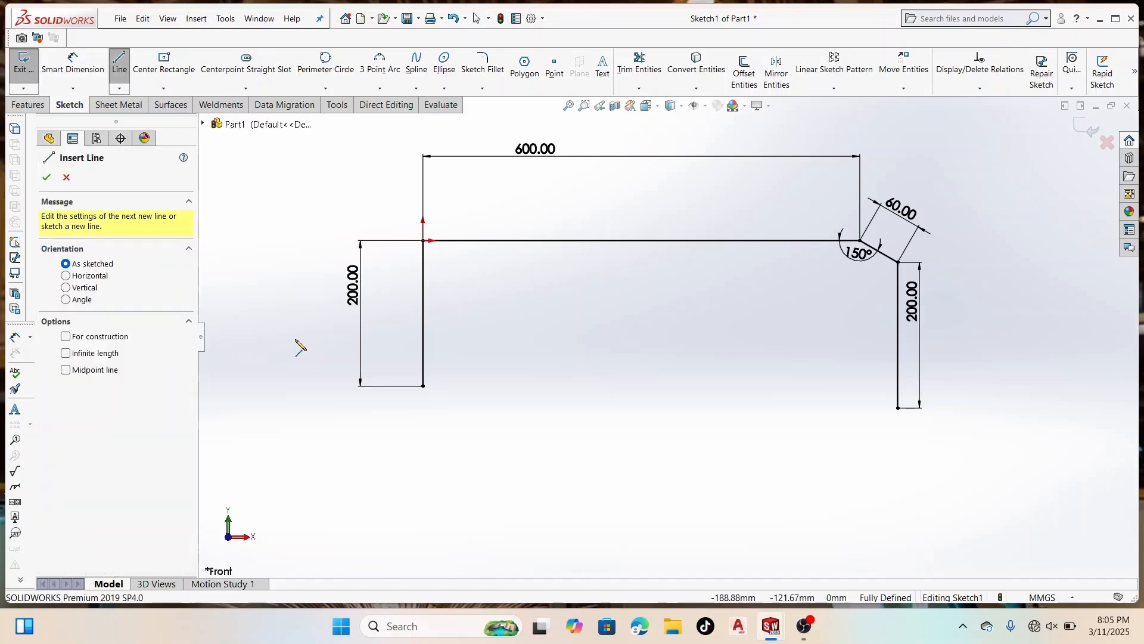
left_click(423, 386)
left_click(569, 386)
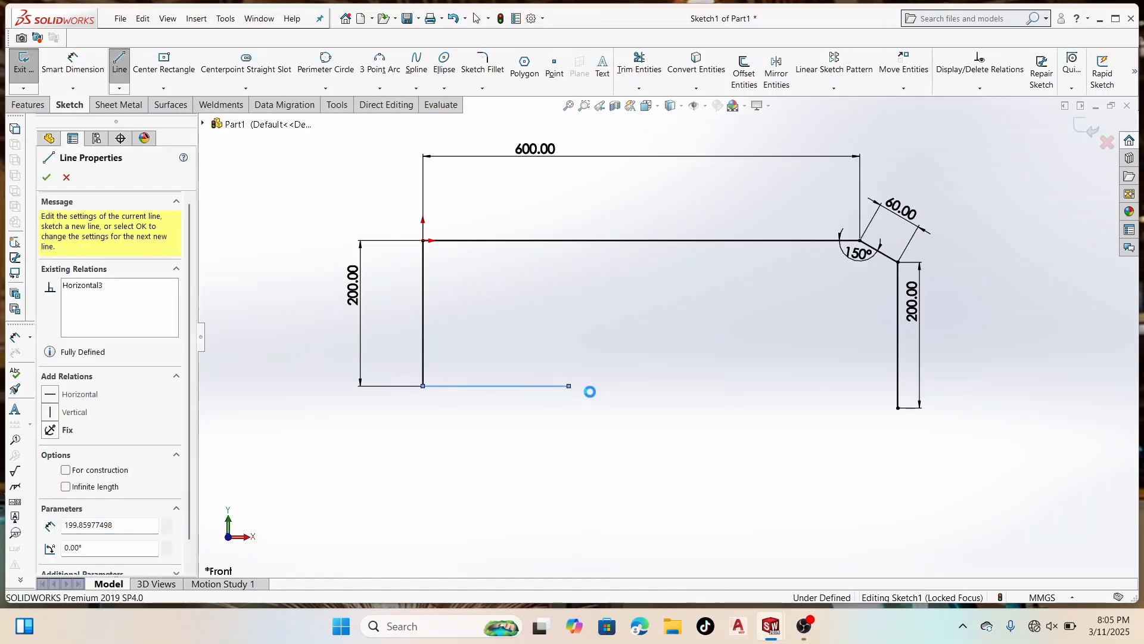
key("Escape")
Step: Dimension the lower horizontal line under the origin to 250 mm
left_click(71, 65)
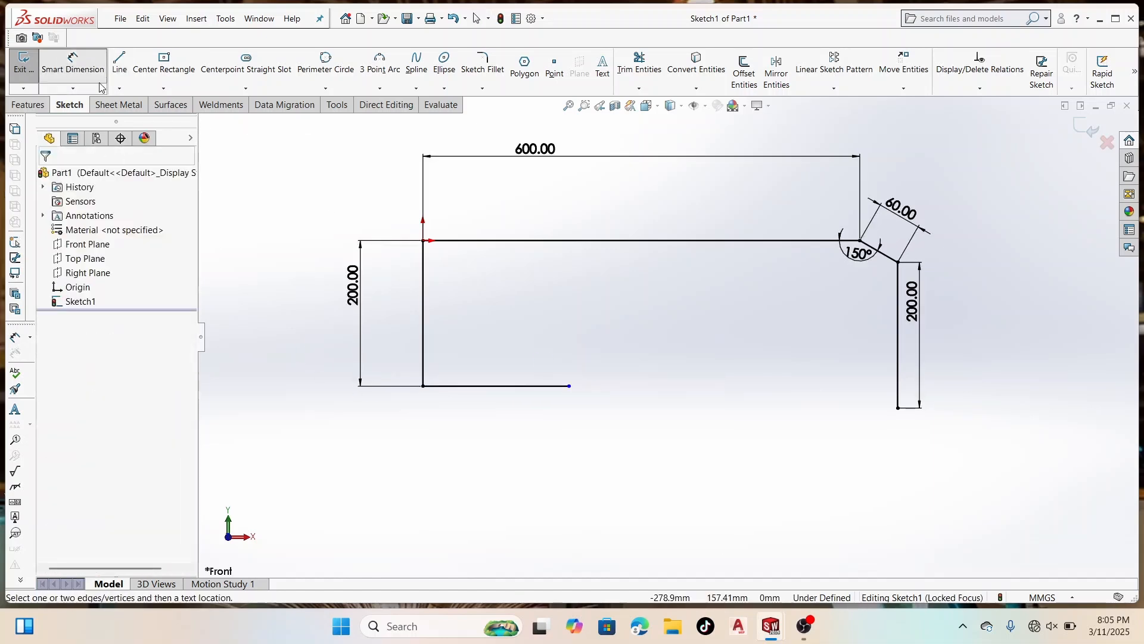
left_click(484, 386)
left_click(486, 353)
type("250")
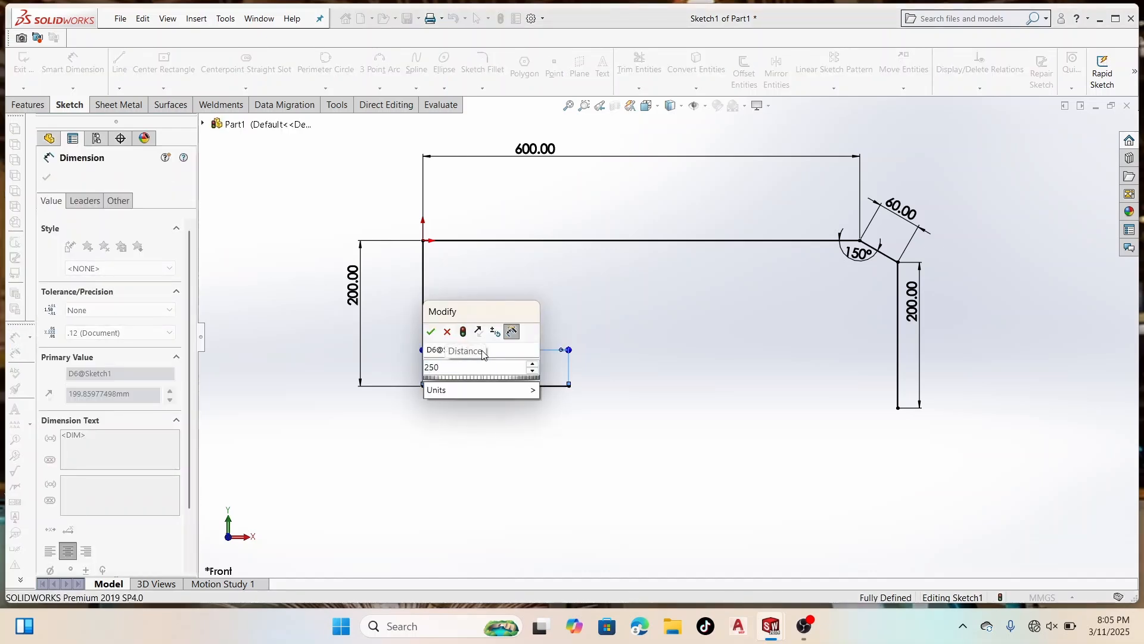
key("Return")
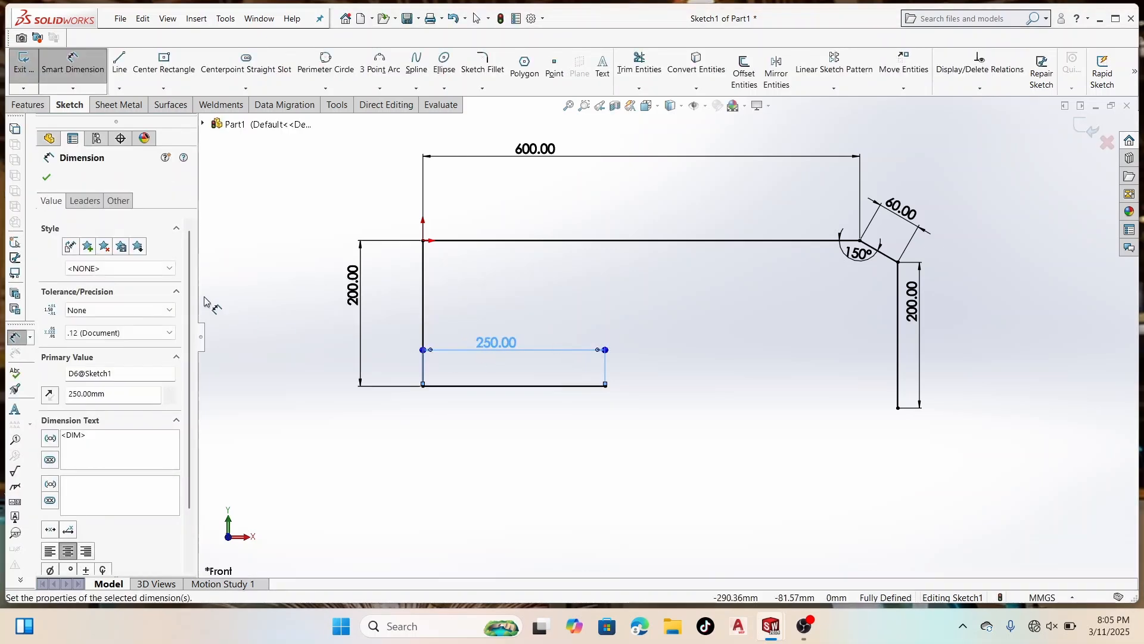
left_click(47, 178)
Step: Draw a horizontal centerline about 247 mm long, continuing from the free end of the 250 mm line
left_click(118, 91)
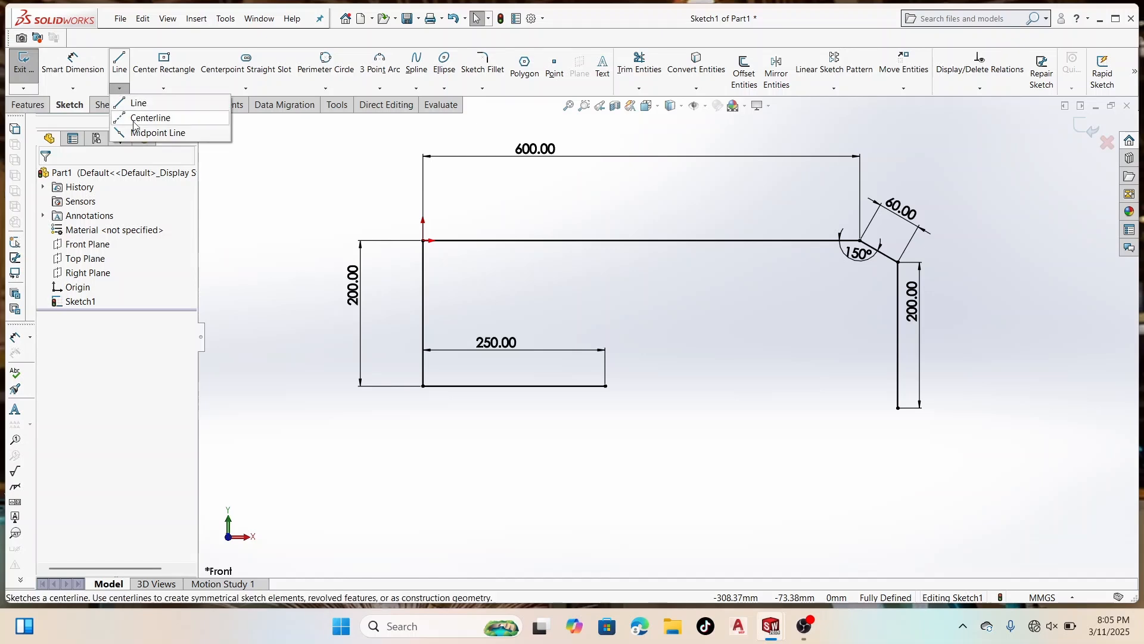
left_click(146, 117)
left_click(606, 386)
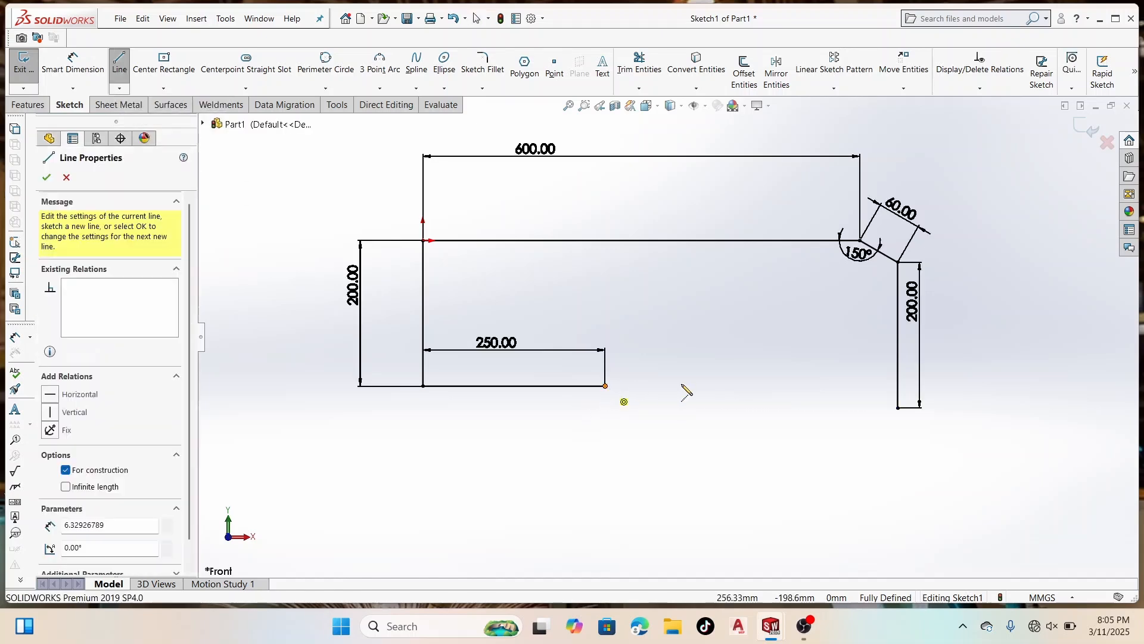
left_click(785, 387)
right_click(787, 387)
left_click(805, 398)
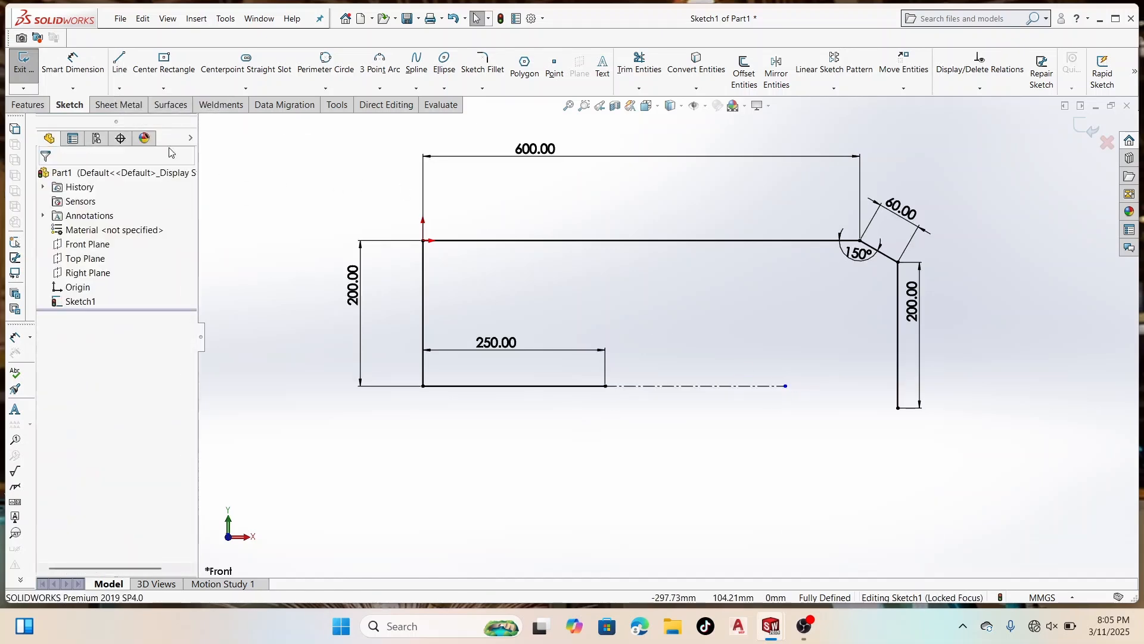
Step: Dimension the horizontal centerline's length to 300 mm
left_click(72, 65)
left_click(667, 387)
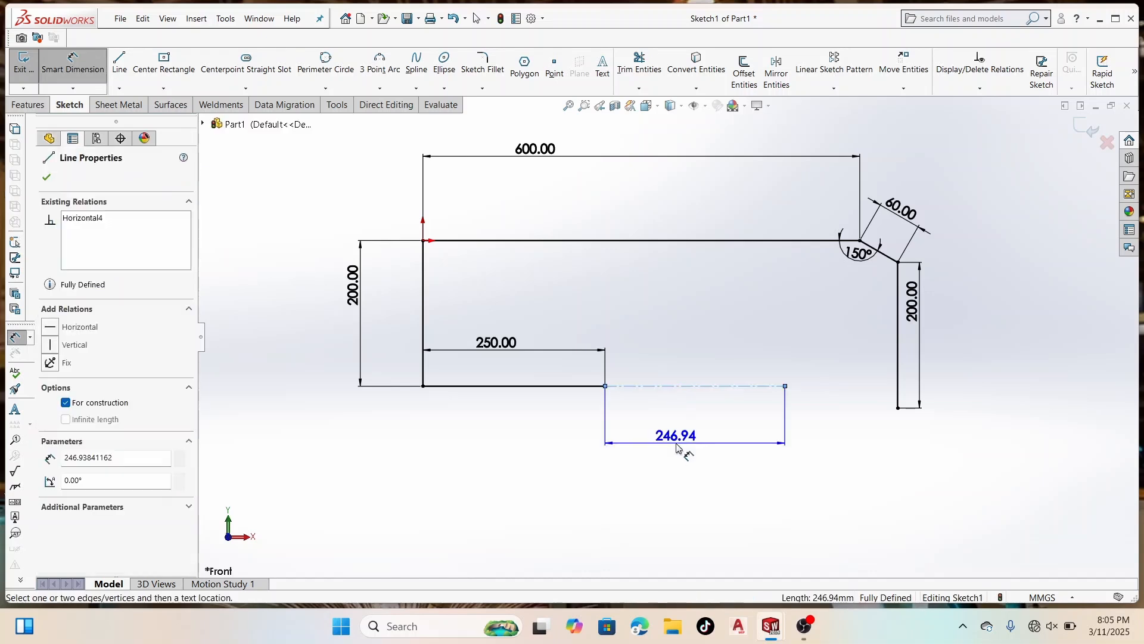
left_click(678, 446)
type("3")
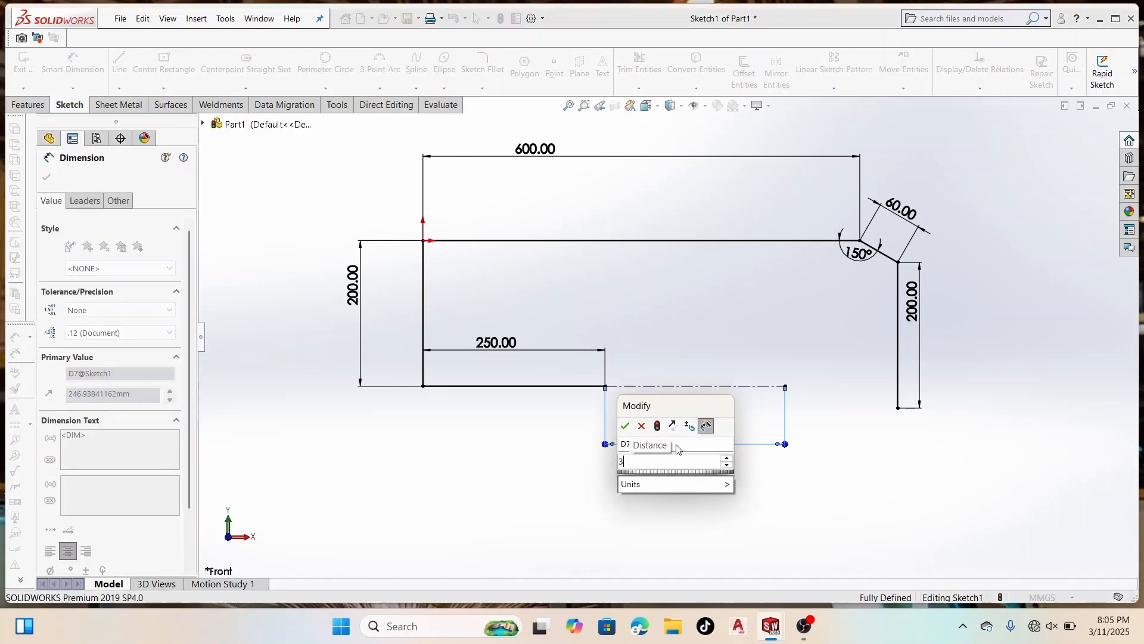
type("00")
key("Return")
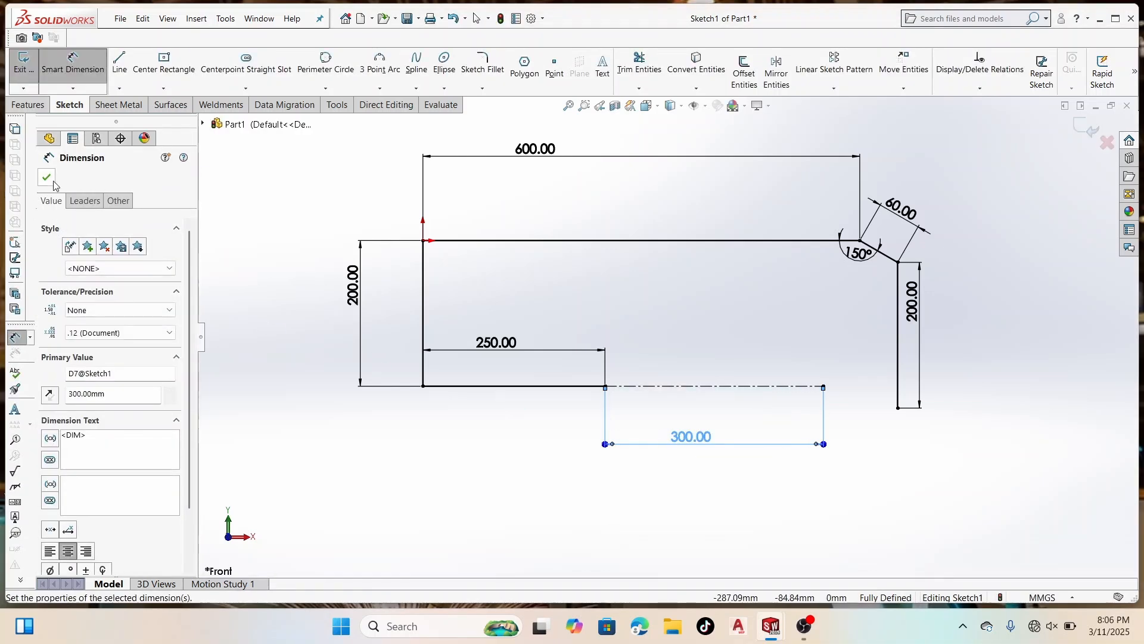
left_click(51, 180)
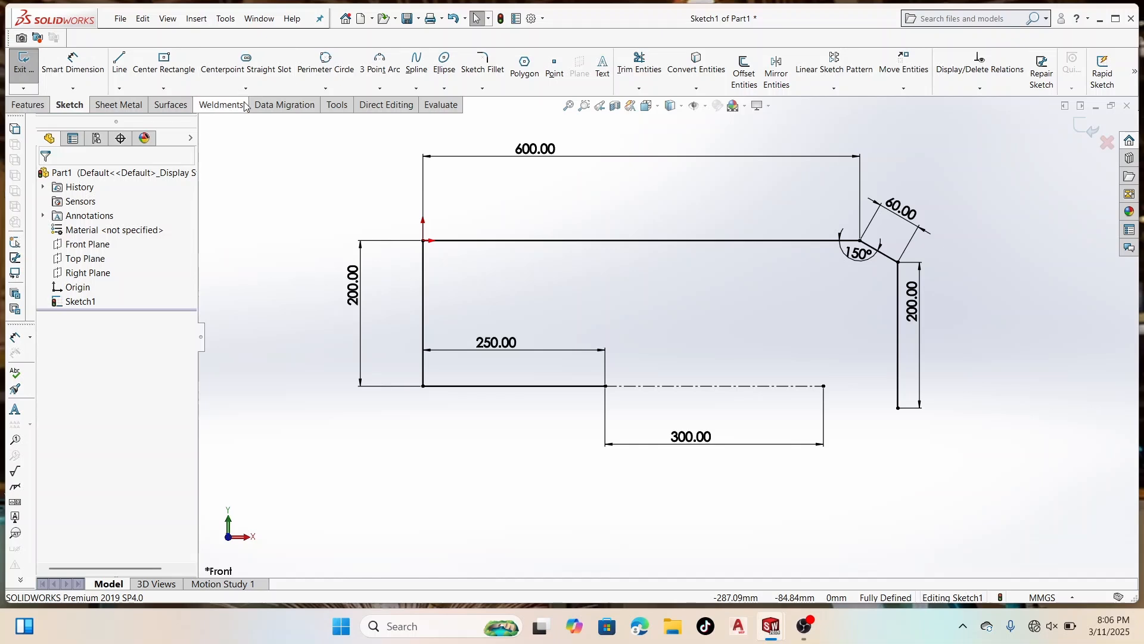
Step: Draw a 3 Point Arc between the centerline's two endpoints, bulging downward with a radius of about 184 mm
left_click(383, 89)
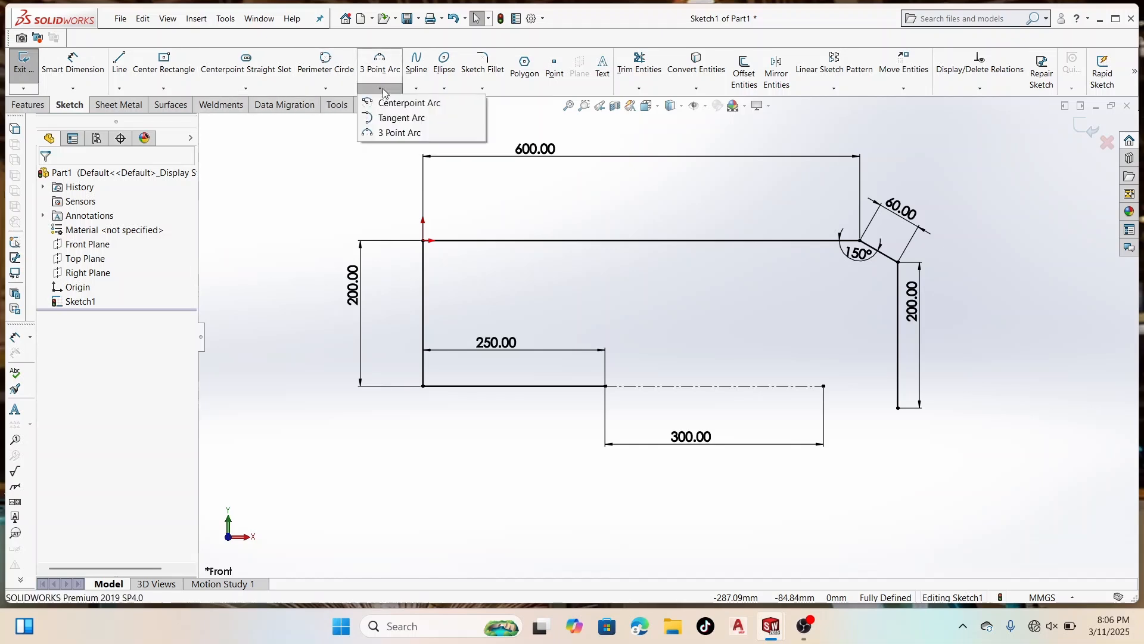
left_click(384, 135)
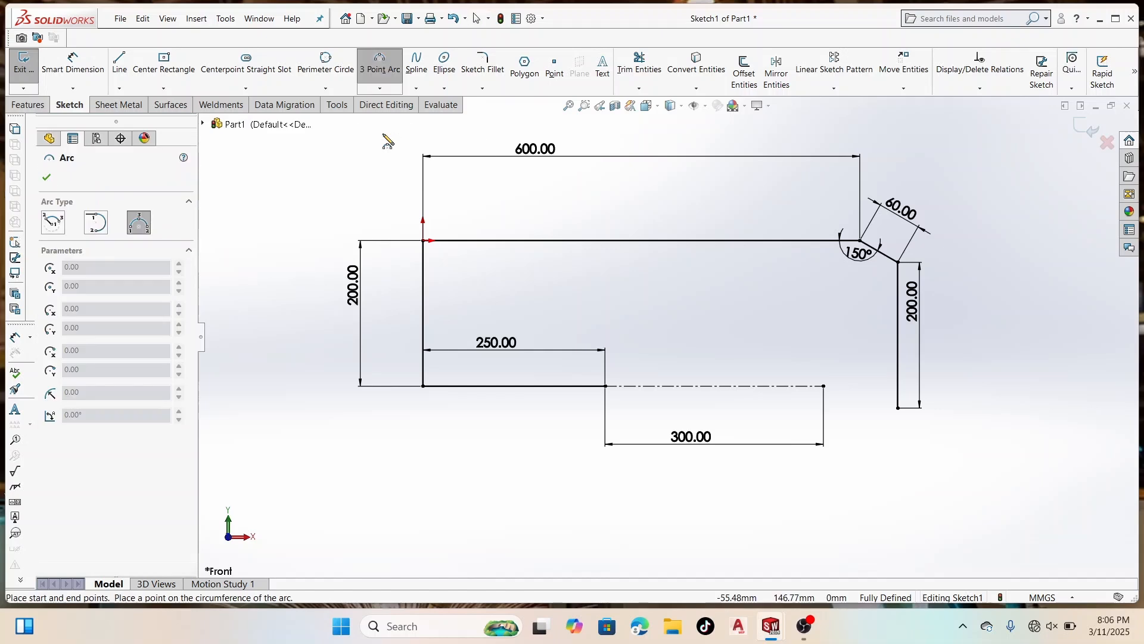
left_click(605, 386)
left_click(824, 386)
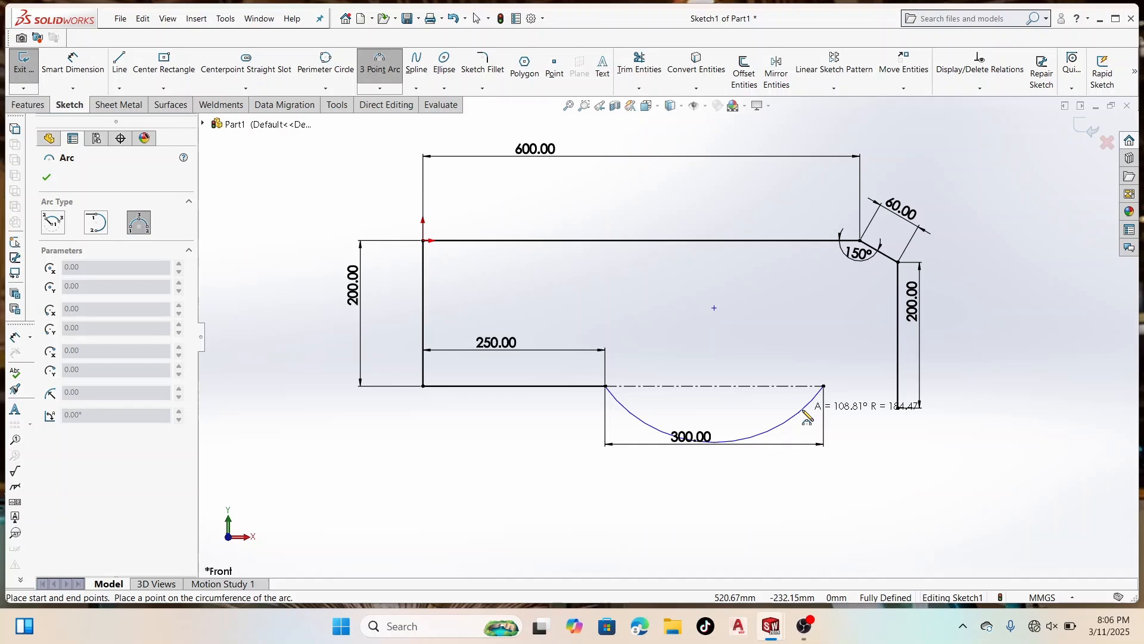
left_click(807, 417)
right_click(795, 382)
left_click(832, 417)
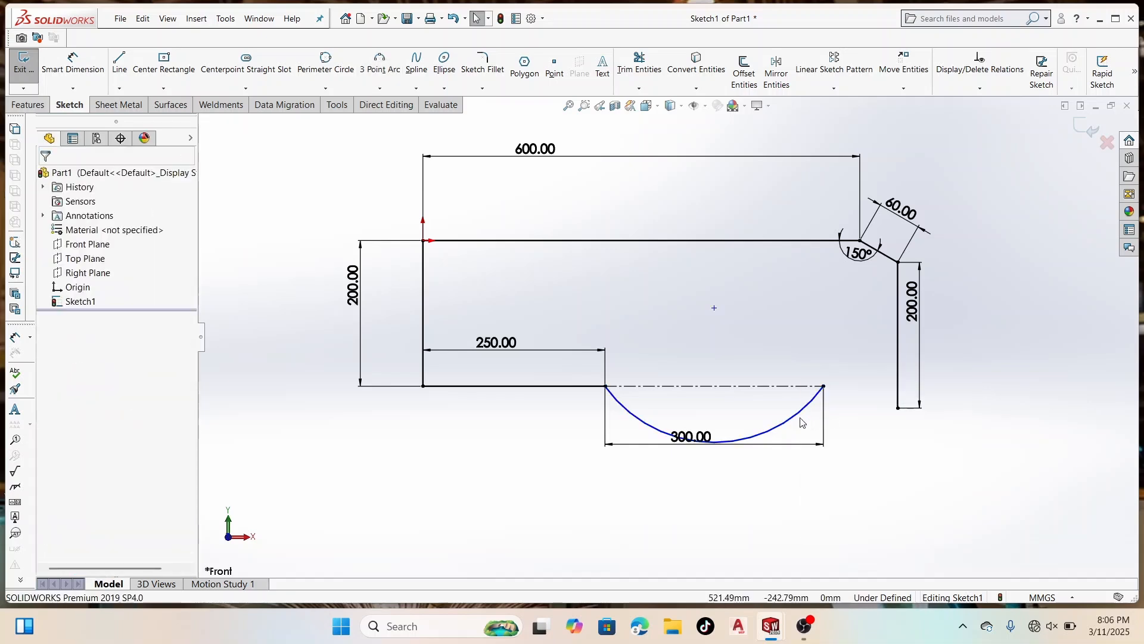
Step: Dimension the radius of the arc below the centerline to 160 mm
left_click(73, 62)
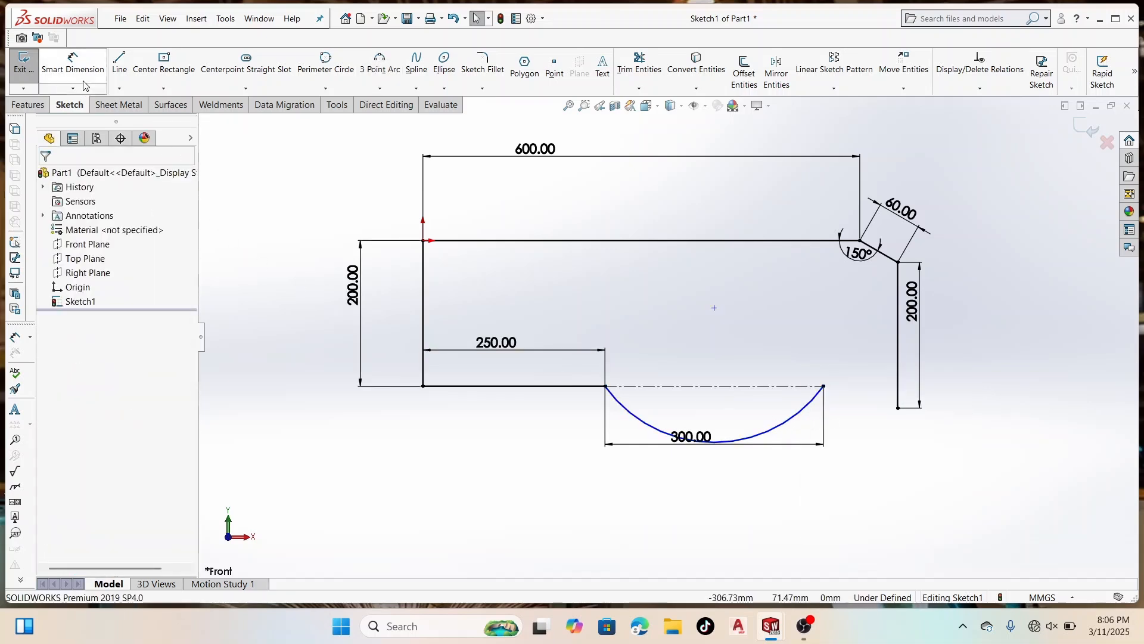
left_click(788, 425)
left_click(832, 464)
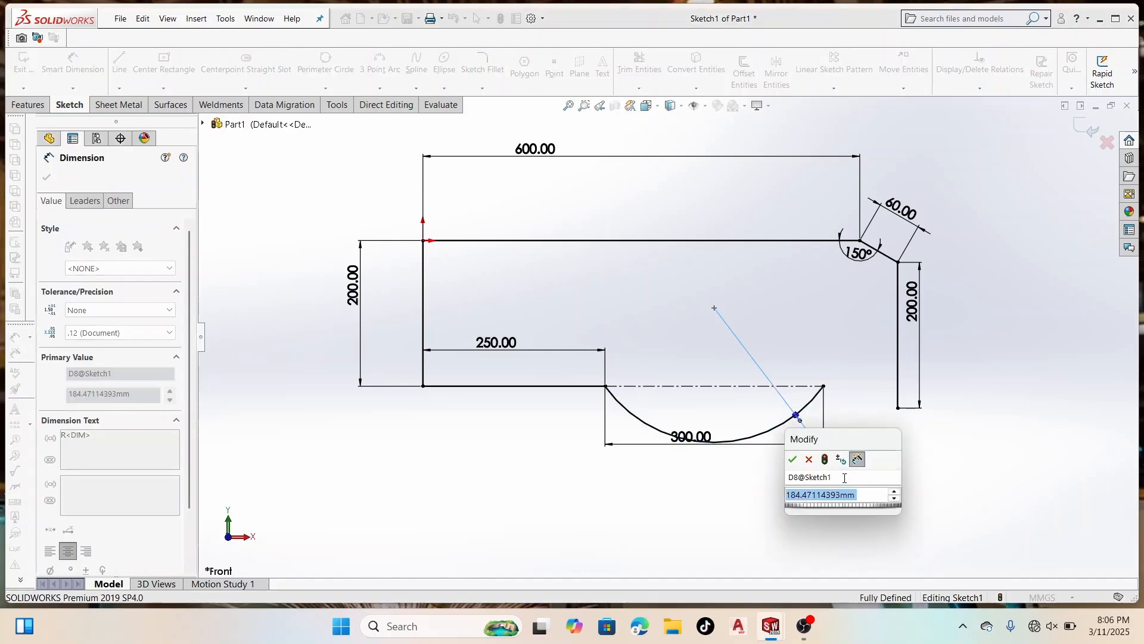
type("1")
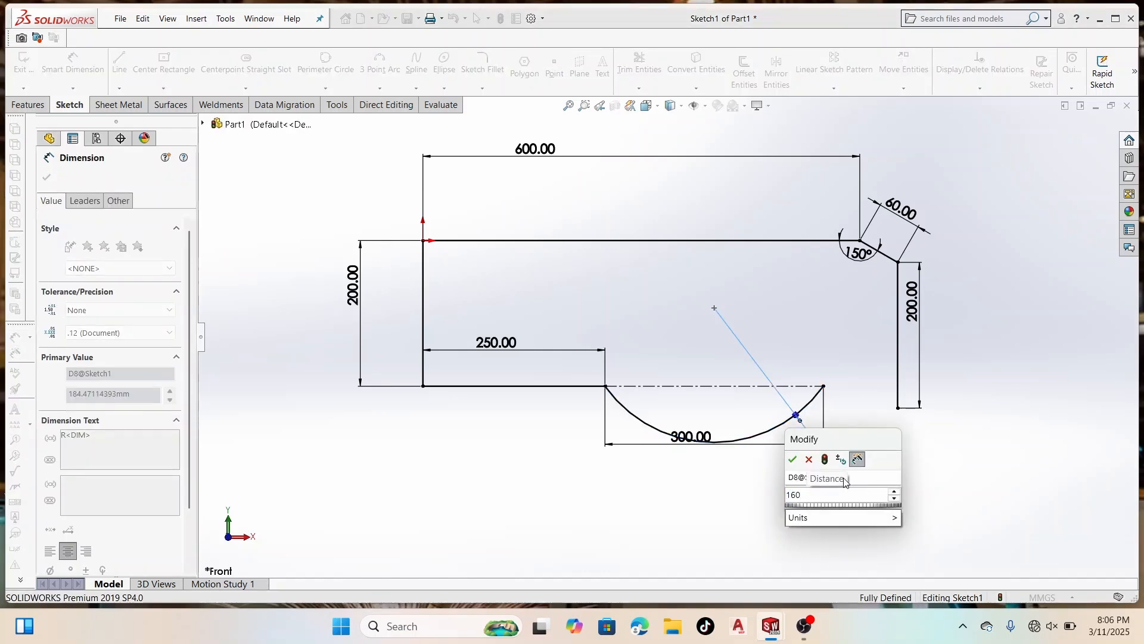
type("60")
key("Return")
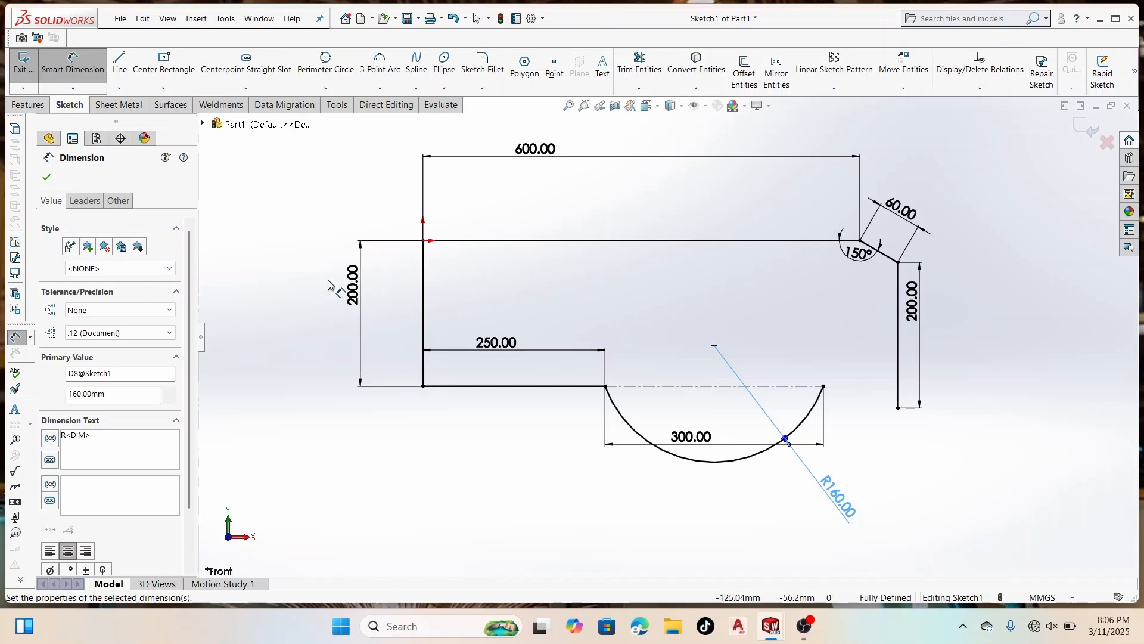
left_click(46, 178)
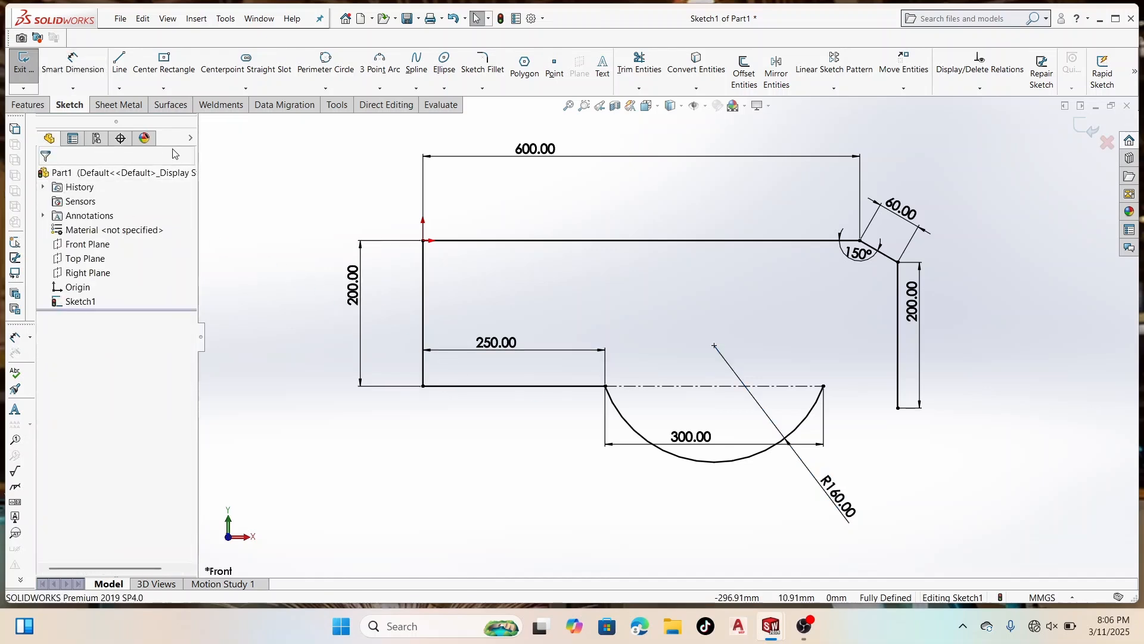
left_click(101, 63)
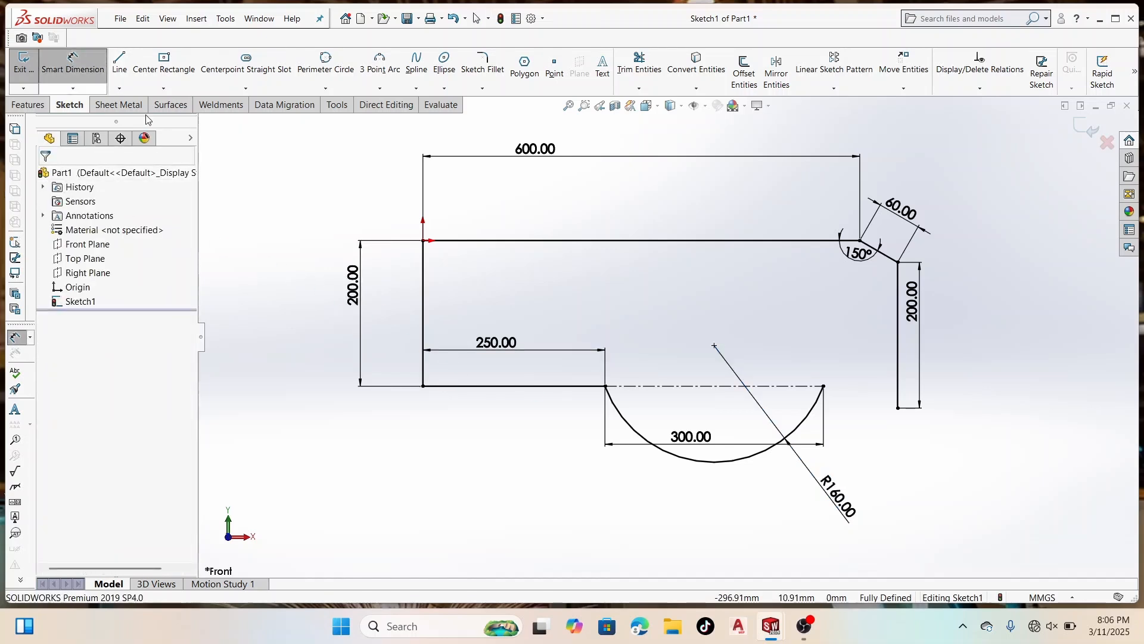
left_click(706, 387)
left_click(715, 346)
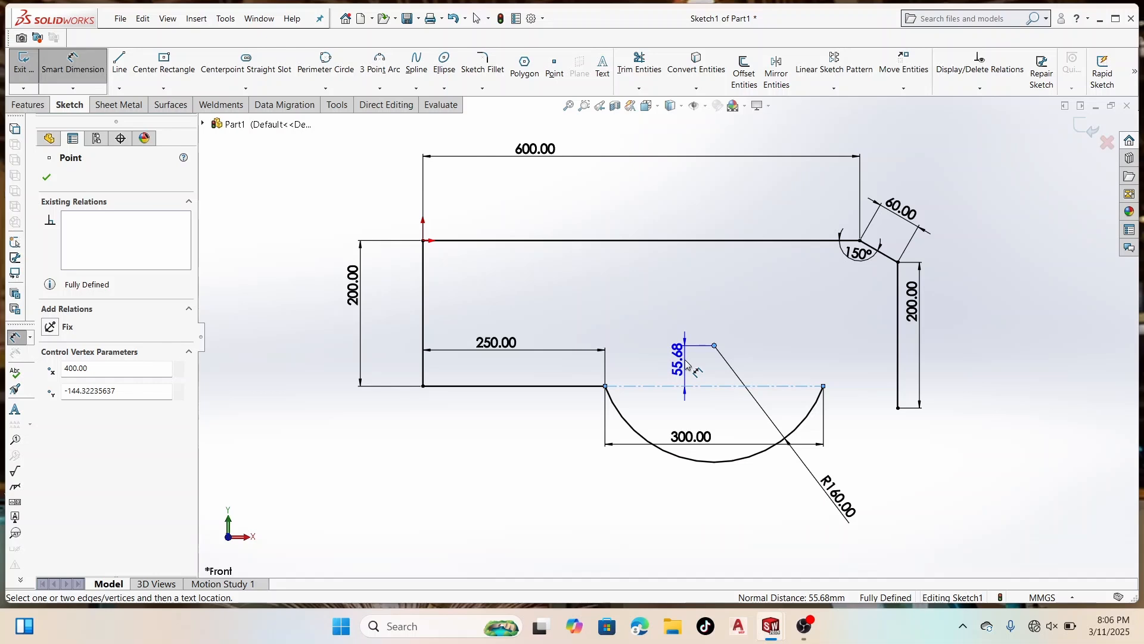
key("Escape")
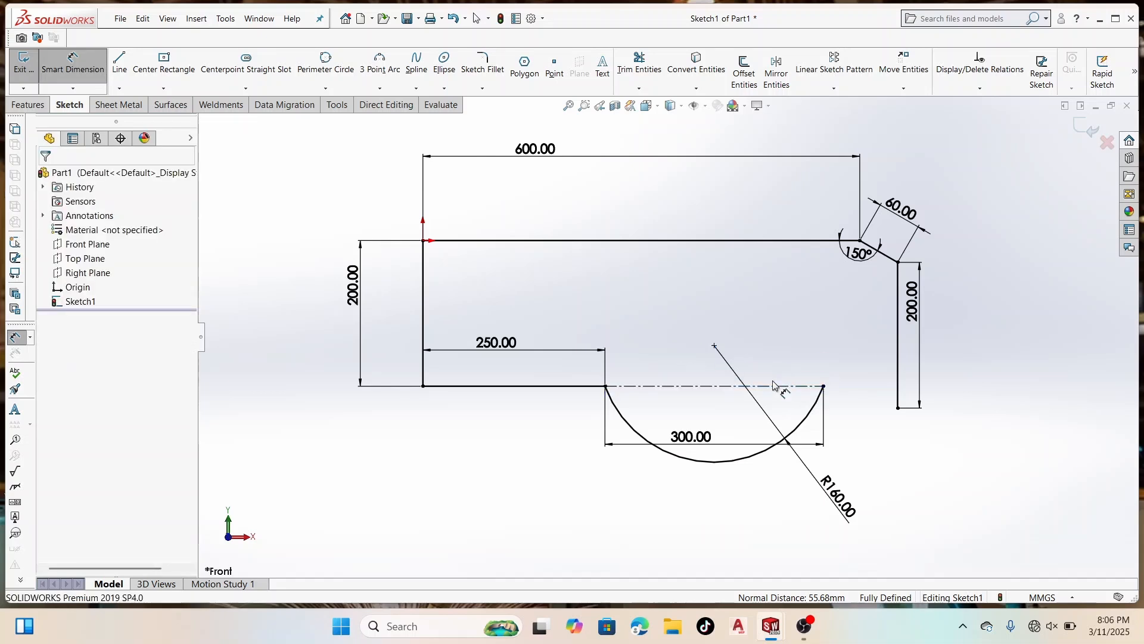
key("Escape")
Step: Draw a horizontal line about 39 mm long from the arc's end toward the 200 mm vertical line below the sloping line
left_click(121, 63)
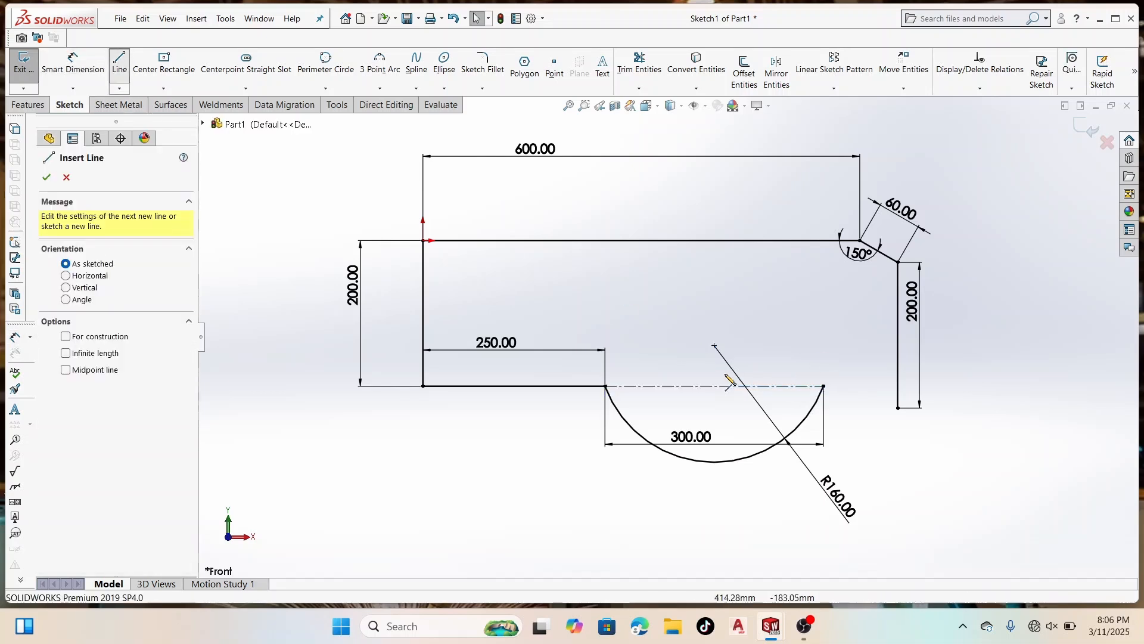
left_click(824, 387)
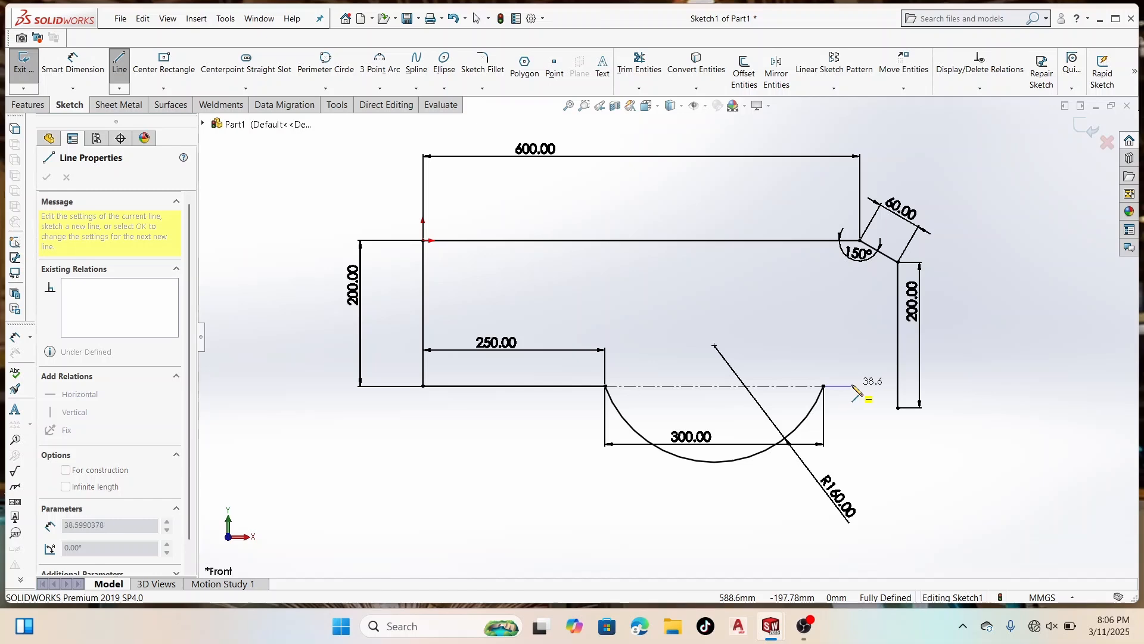
left_click(852, 386)
right_click(852, 387)
left_click(863, 394)
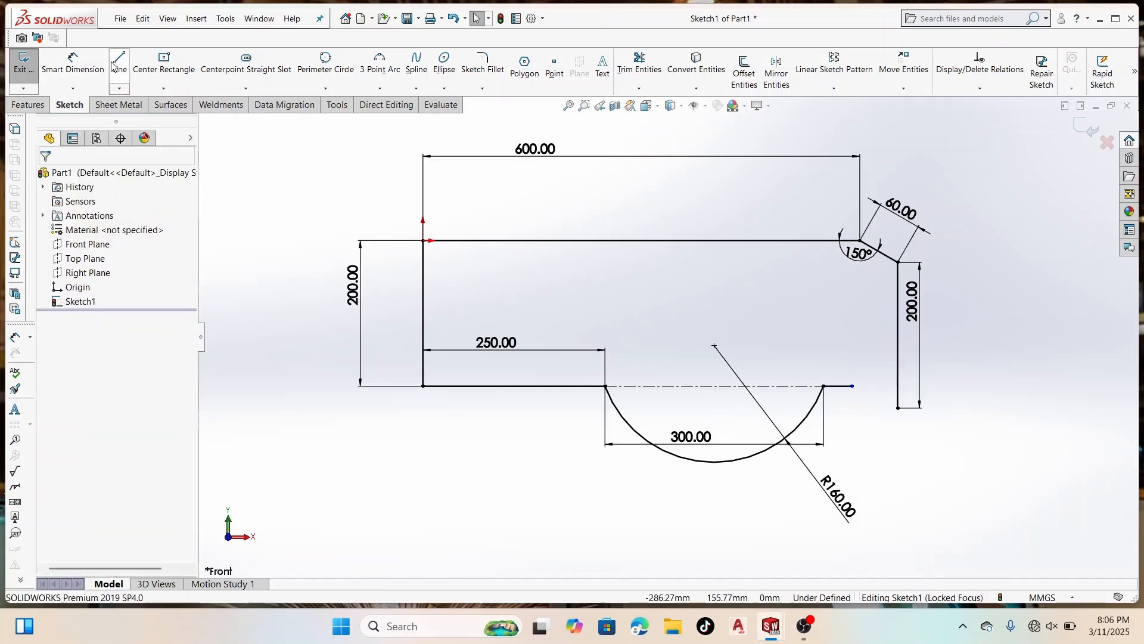
Step: Draw a sloping line about 47 mm long up and inward from the lower end of the vertical line, stopping short of the short horizontal line
left_click(115, 64)
left_click(898, 408)
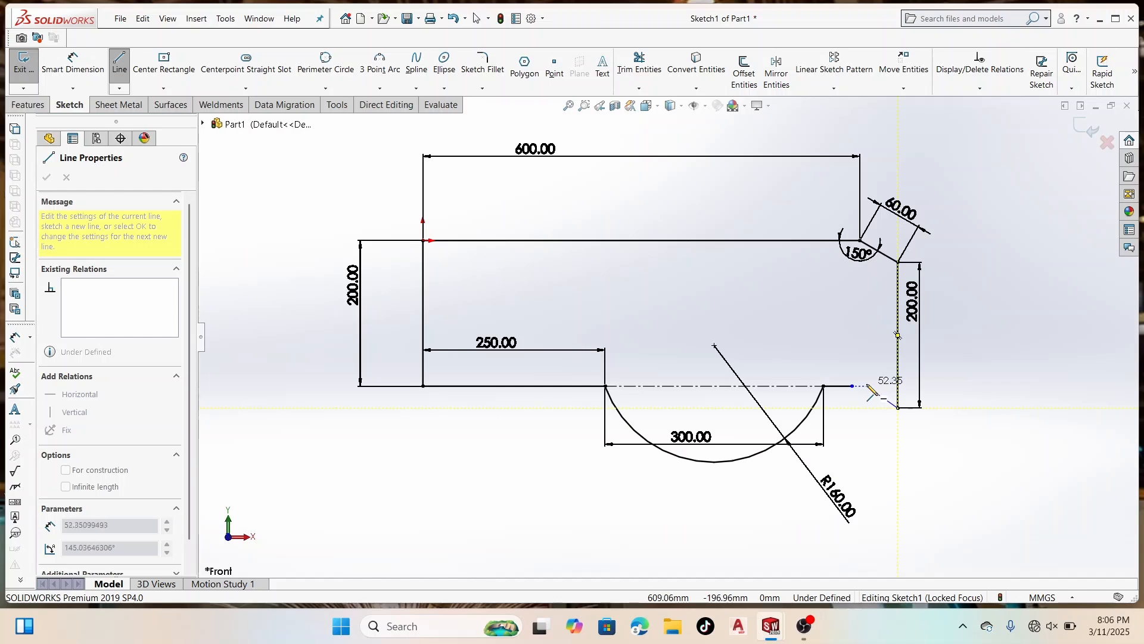
scroll(872, 391, "down", 4)
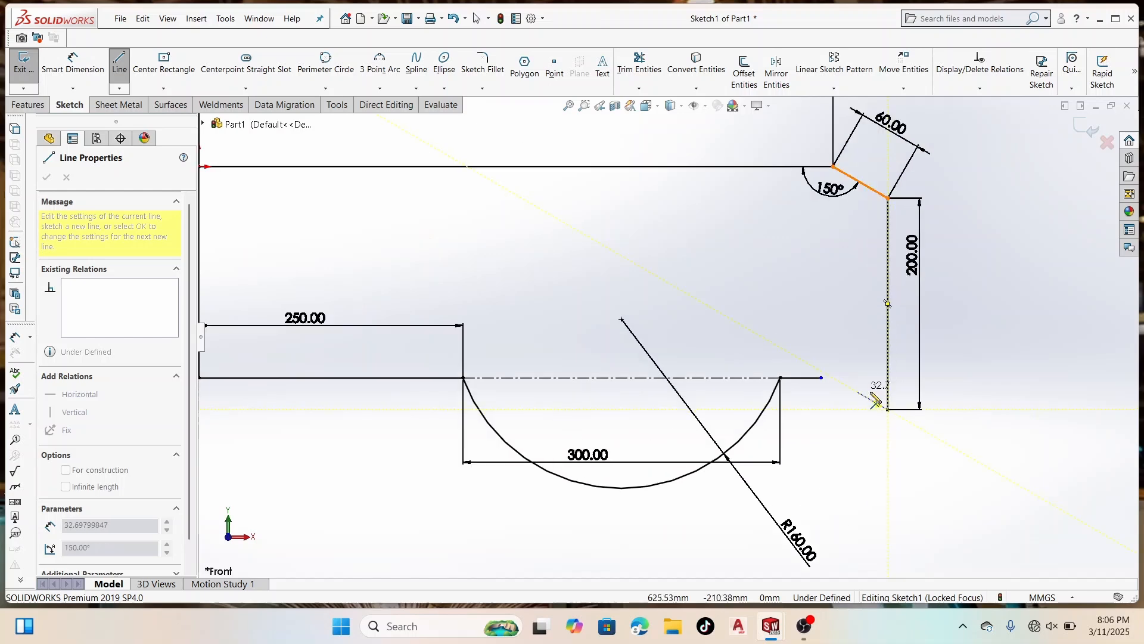
left_click(817, 366)
right_click(818, 367)
left_click(835, 370)
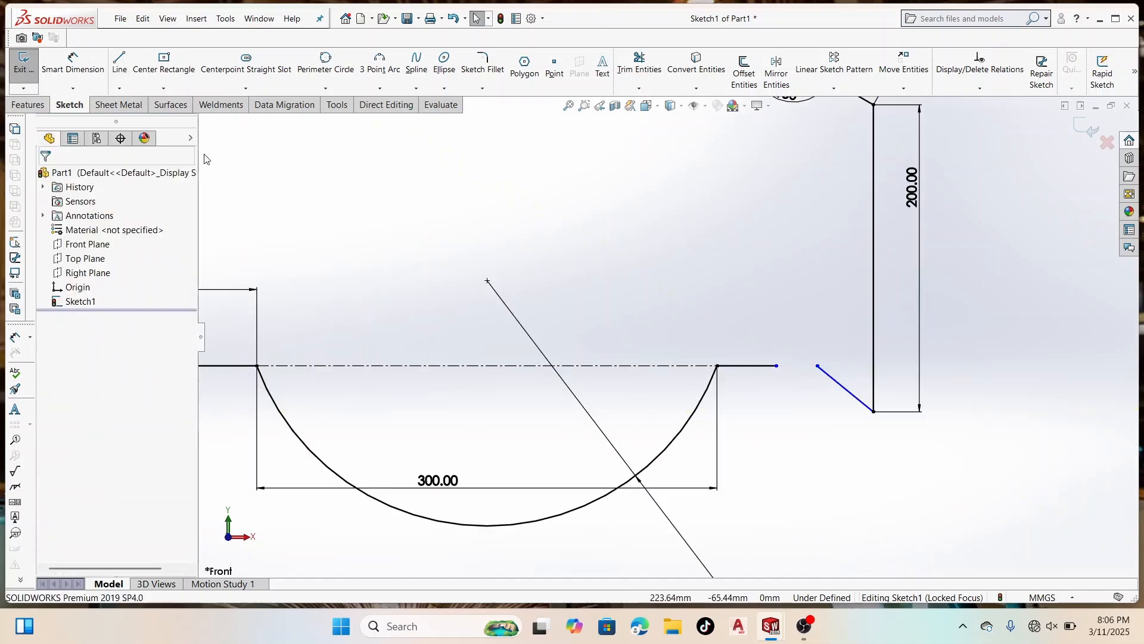
Step: Dimension the lower sloping line's length to 56.91 mm
left_click(76, 65)
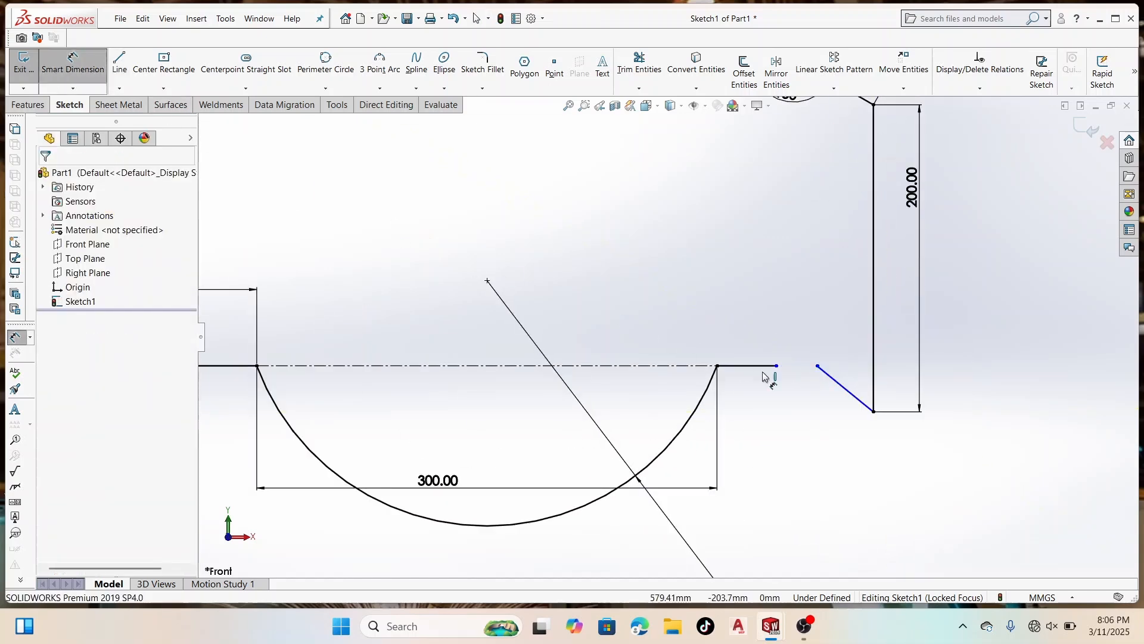
left_click(829, 394)
left_click(826, 407)
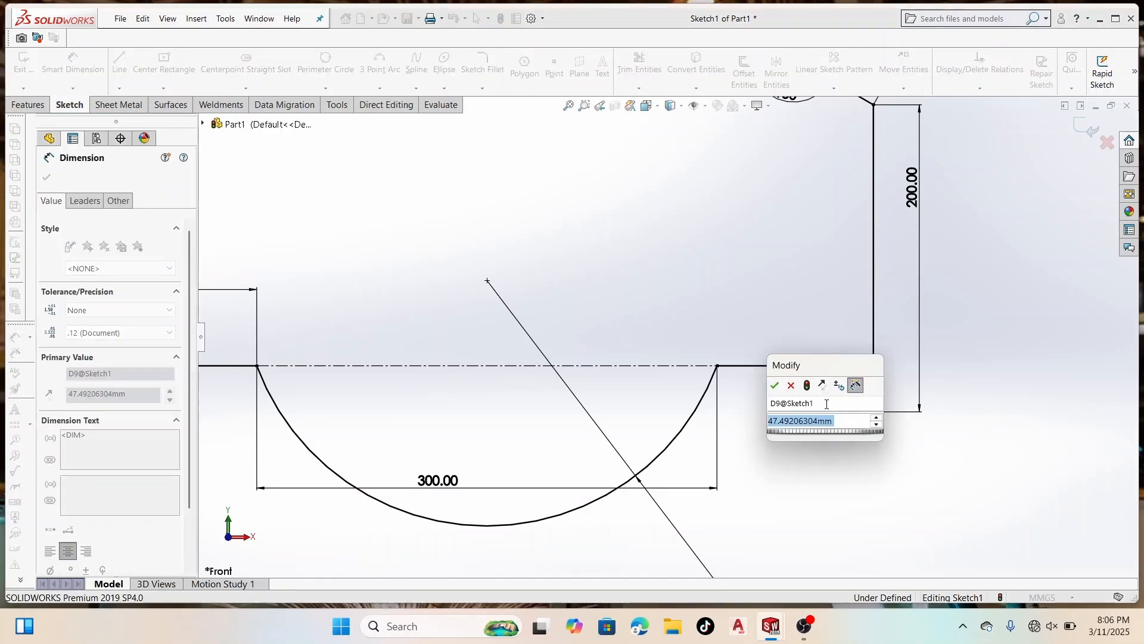
type("56.")
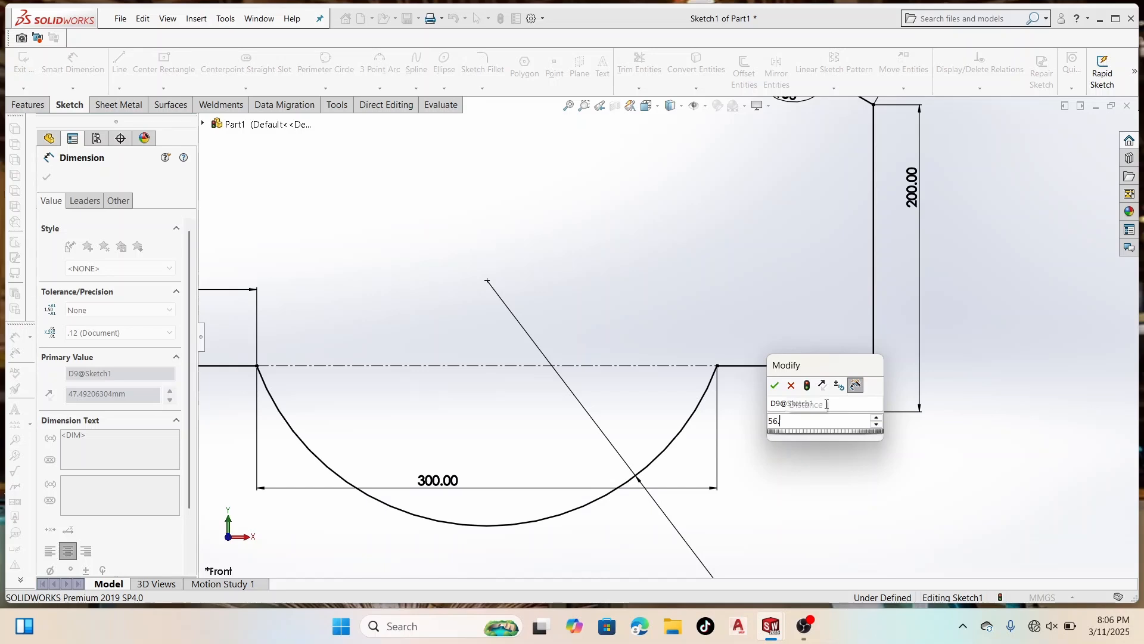
type("9")
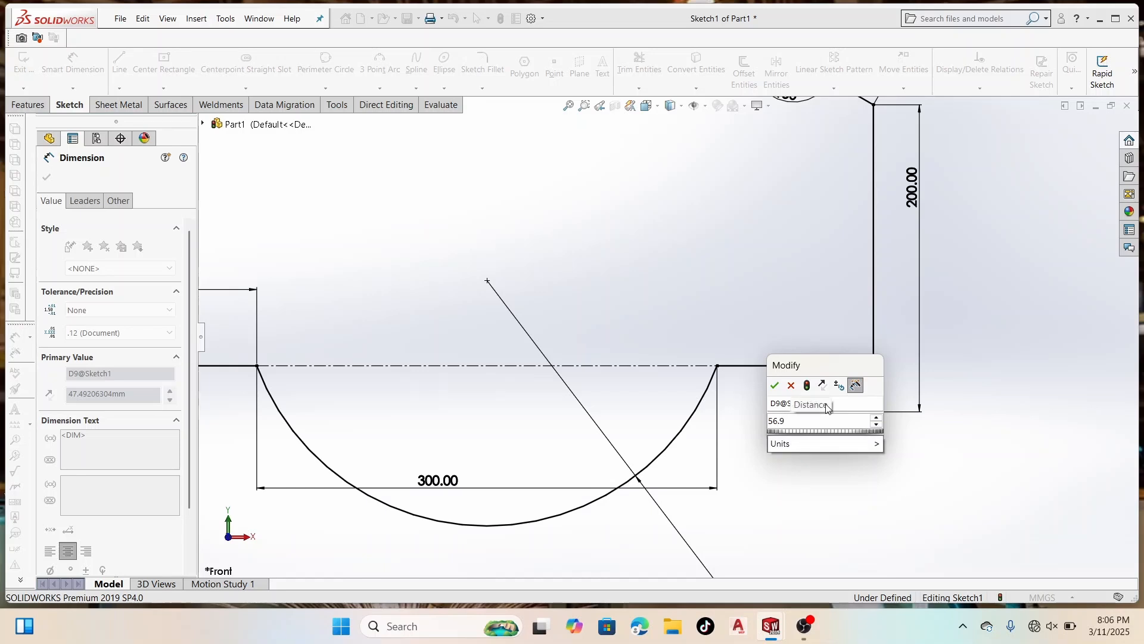
type("1")
key("Return")
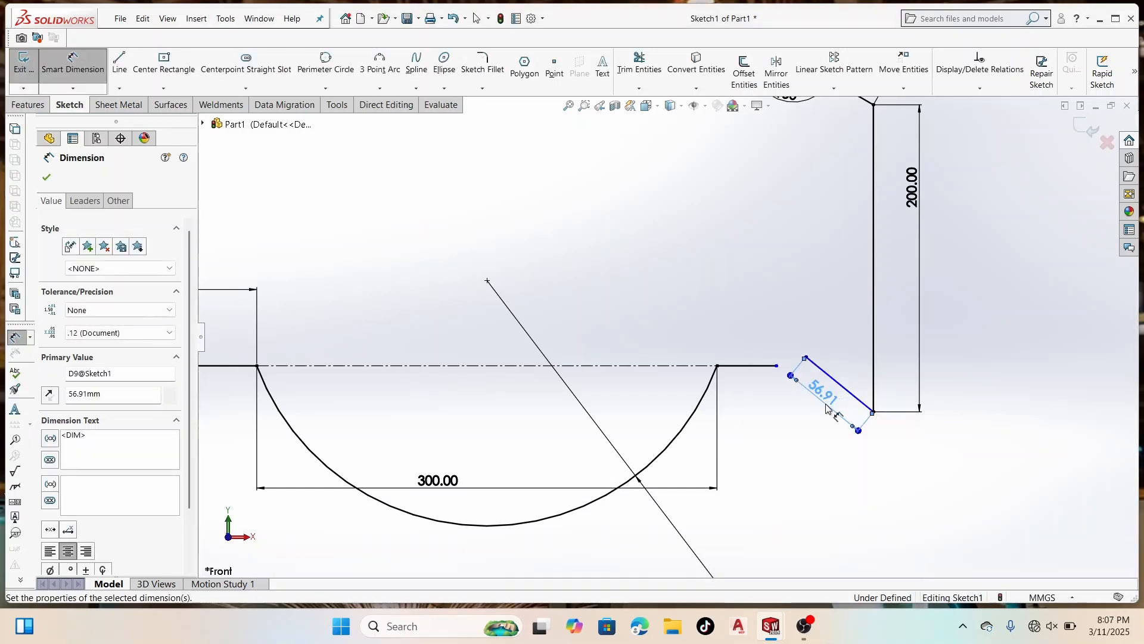
scroll(852, 419, "down", 4)
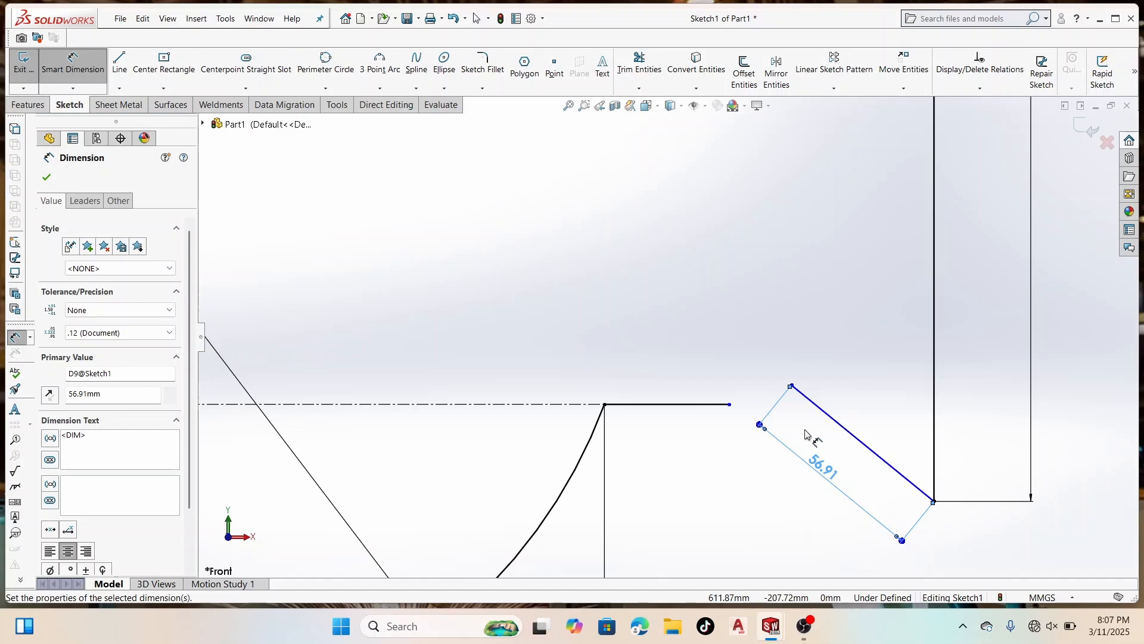
scroll(805, 434, "up", 2)
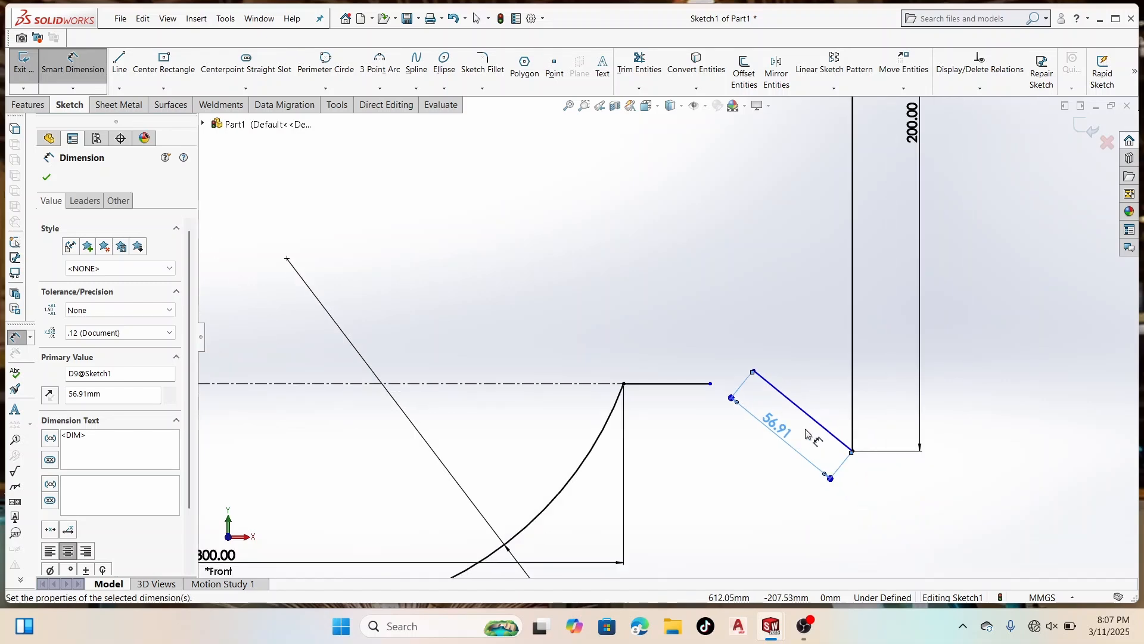
Step: Undo the lower sloping line's length dimension and the line itself
key("Escape")
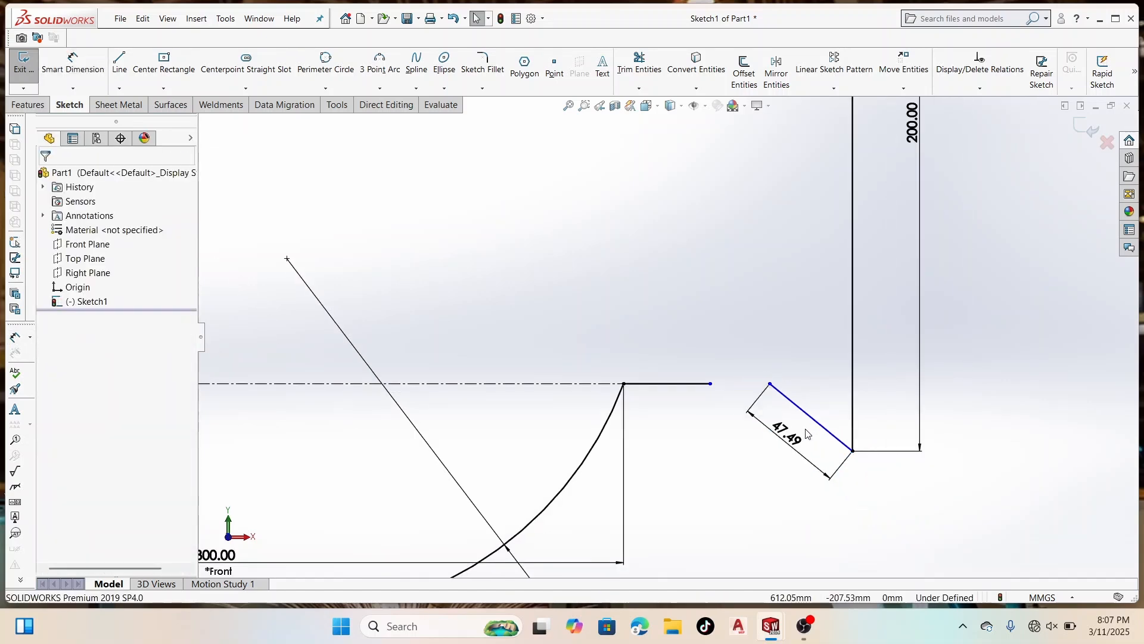
key("ctrl+z")
key("ctrl+z")
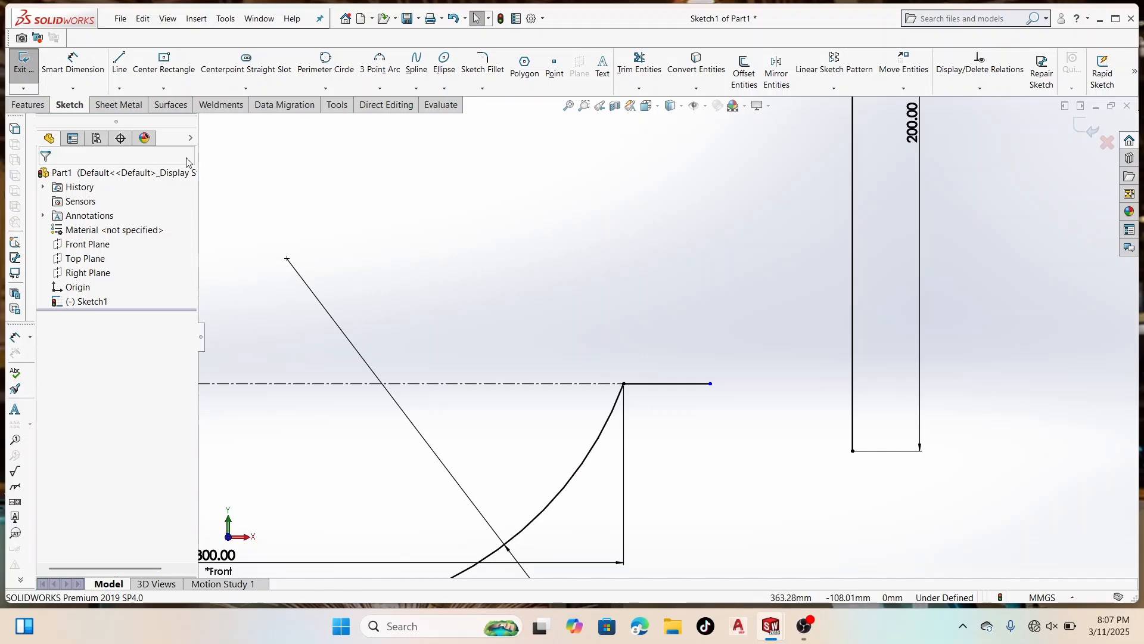
Step: Draw a sloping line about 52 mm long from the vertical line's lower end up to the level of the short horizontal line
left_click(120, 62)
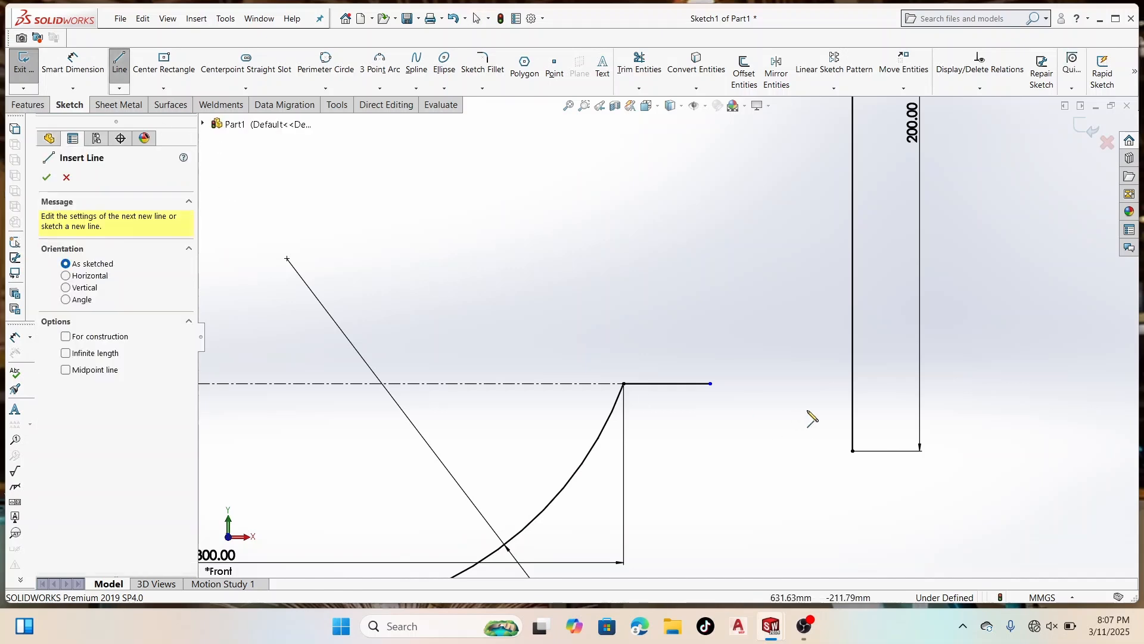
left_click(852, 450)
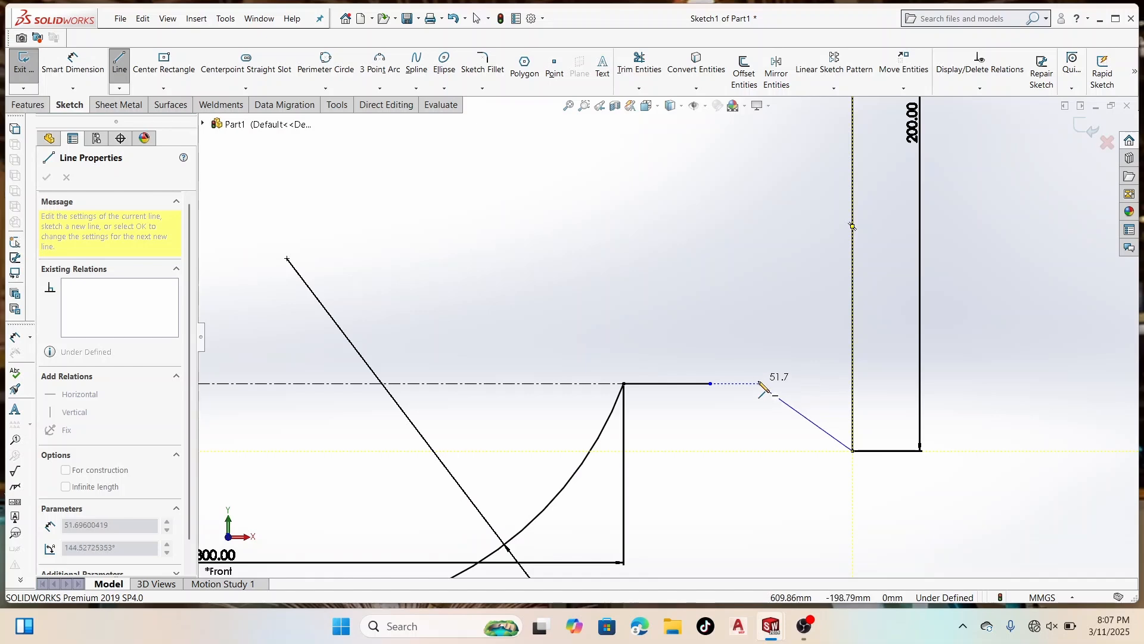
left_click(759, 384)
right_click(759, 335)
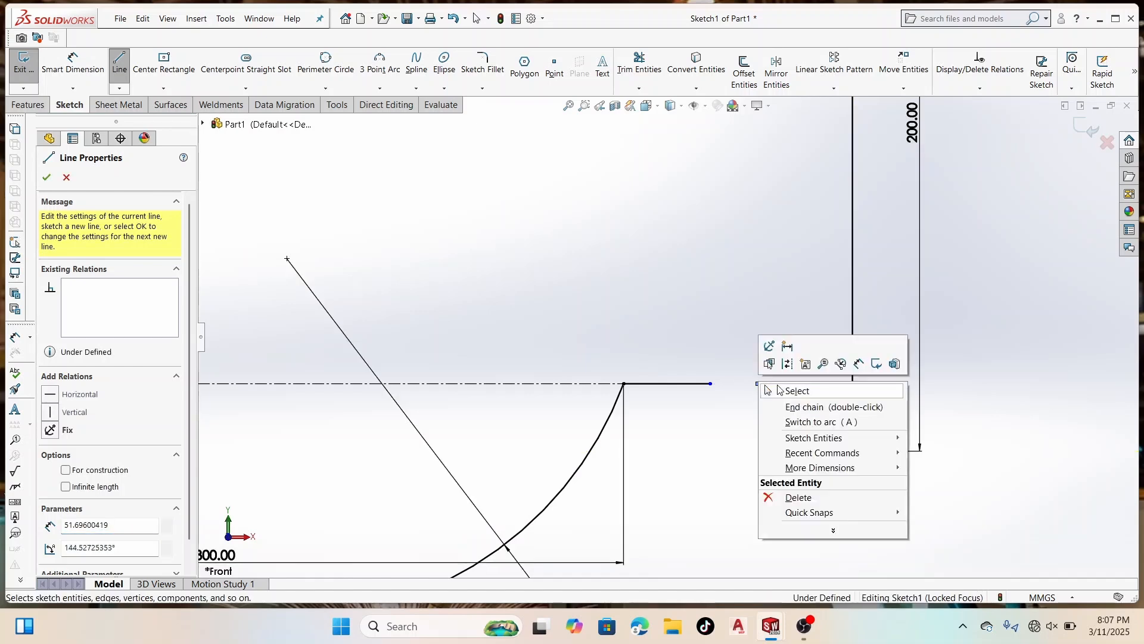
left_click(780, 358)
Step: Dimension the new lower sloping line's length to 56.91 mm
left_click(88, 70)
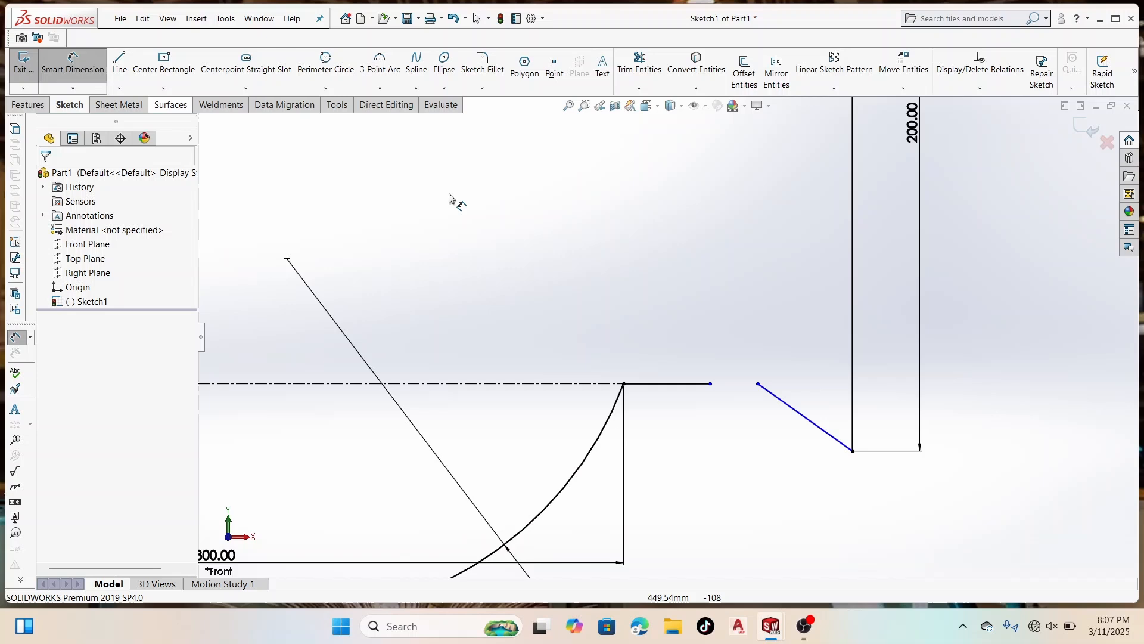
left_click(794, 410)
left_click(783, 419)
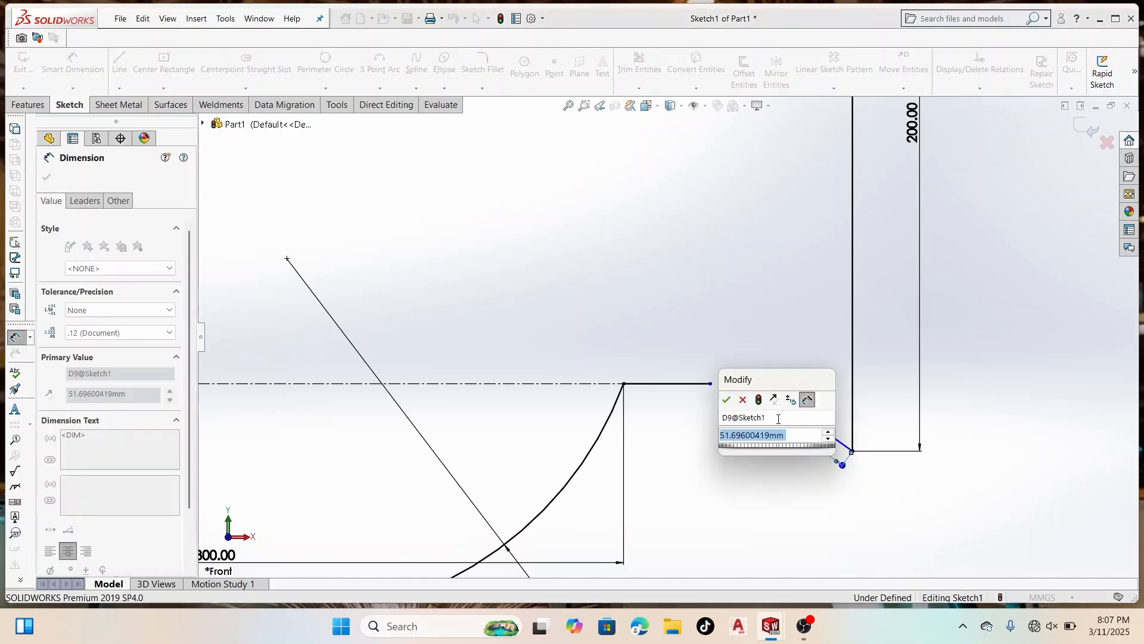
type("56")
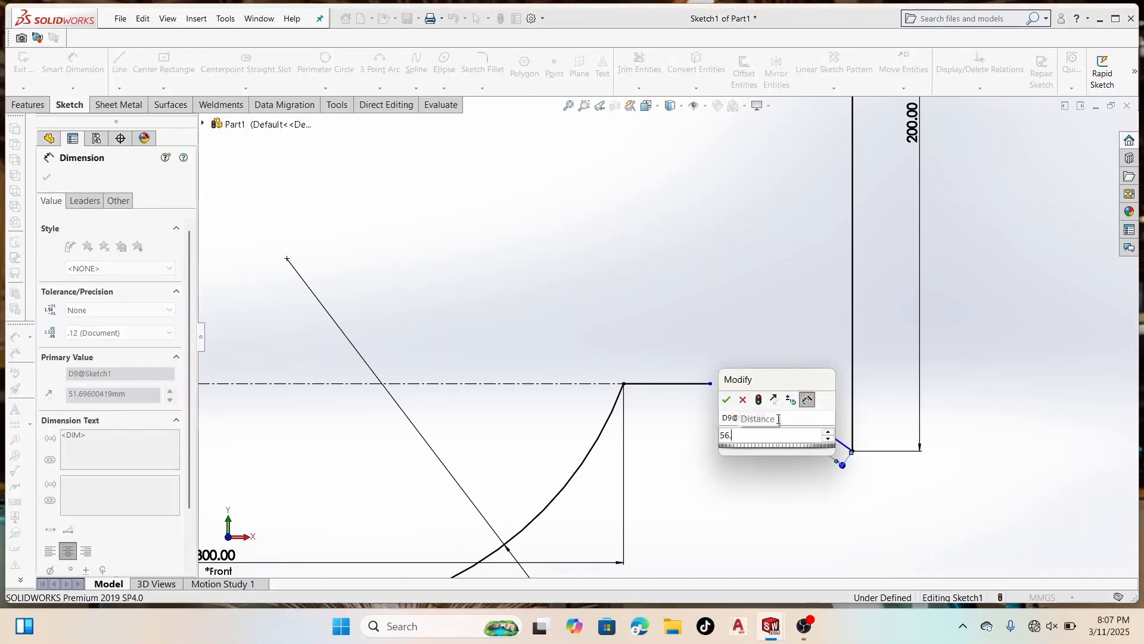
type(".91")
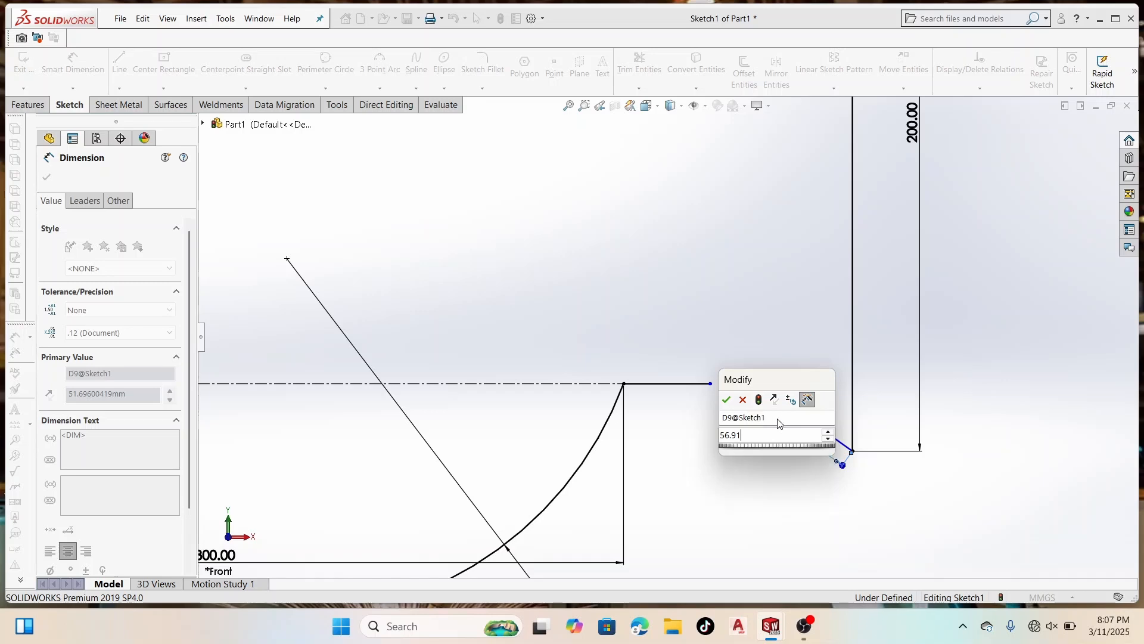
key("Return")
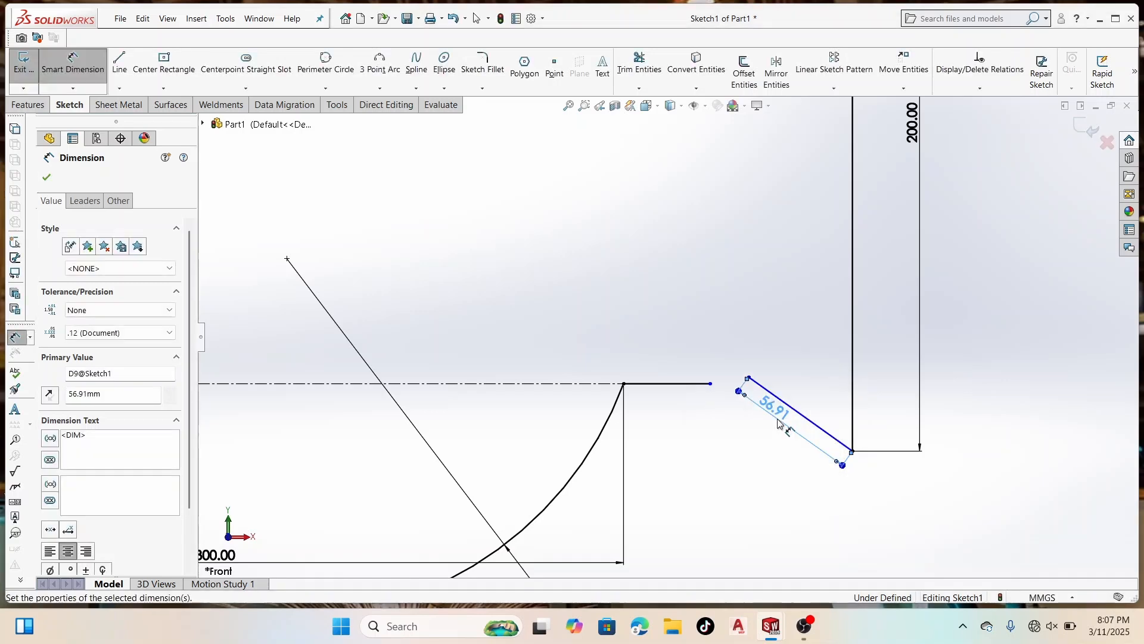
left_click(49, 178)
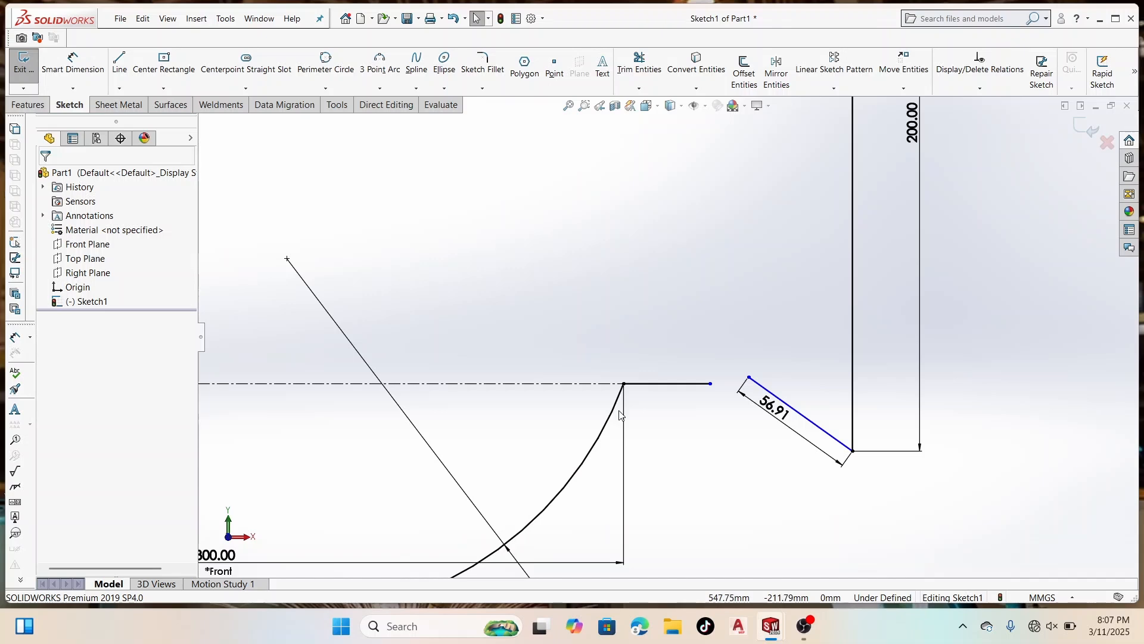
Step: Delete the lower sloping line together with its length dimension
left_click(800, 414)
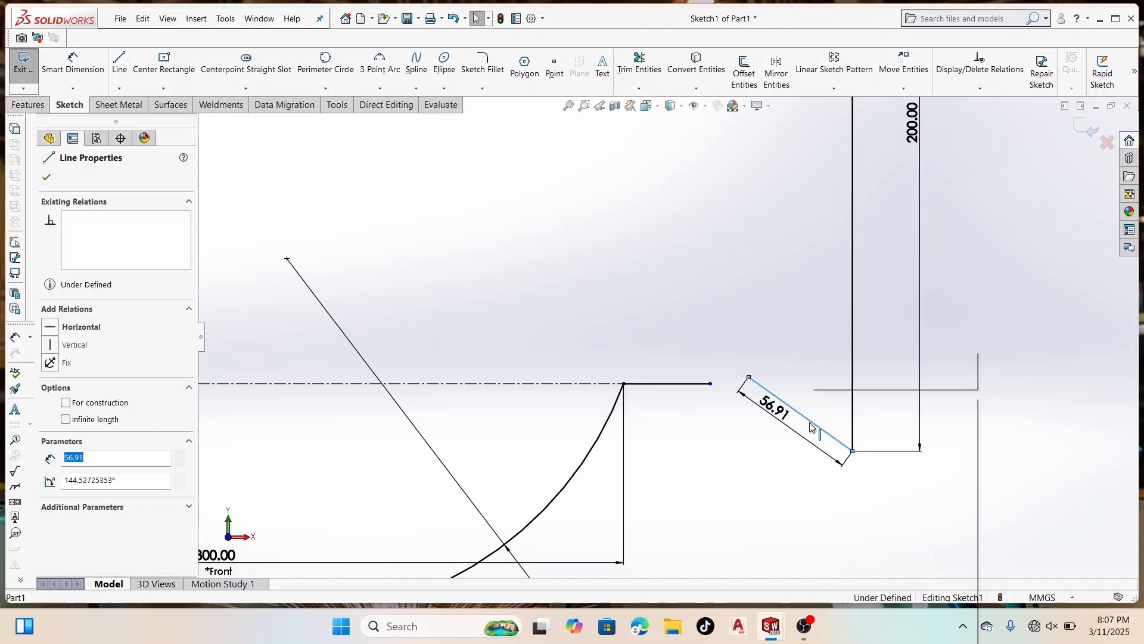
right_click(802, 414)
left_click(843, 587)
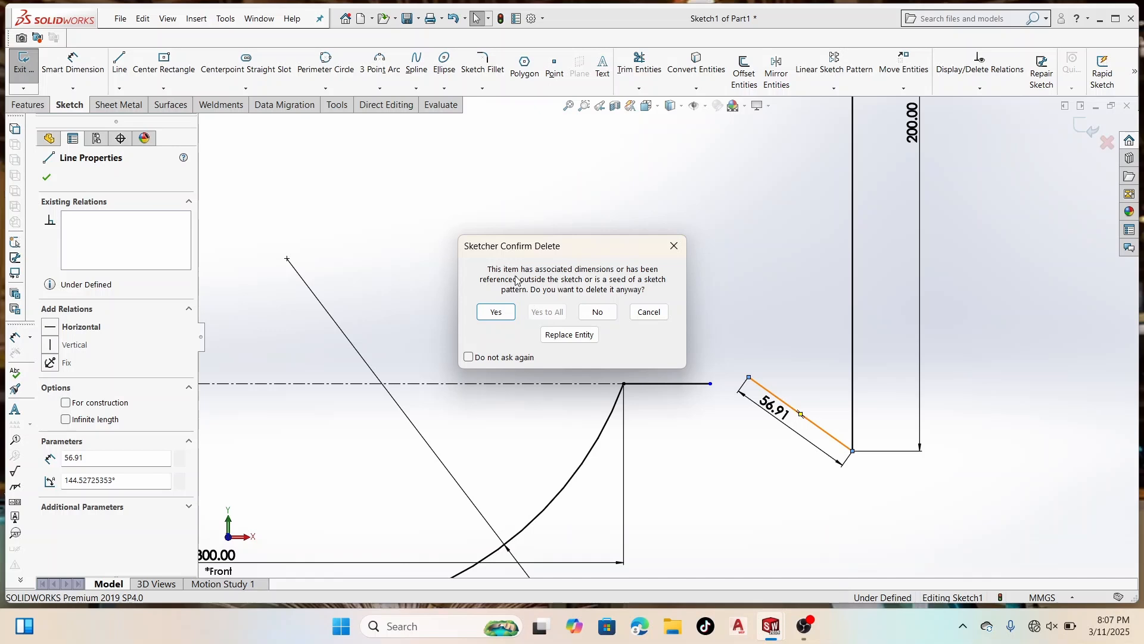
left_click(497, 314)
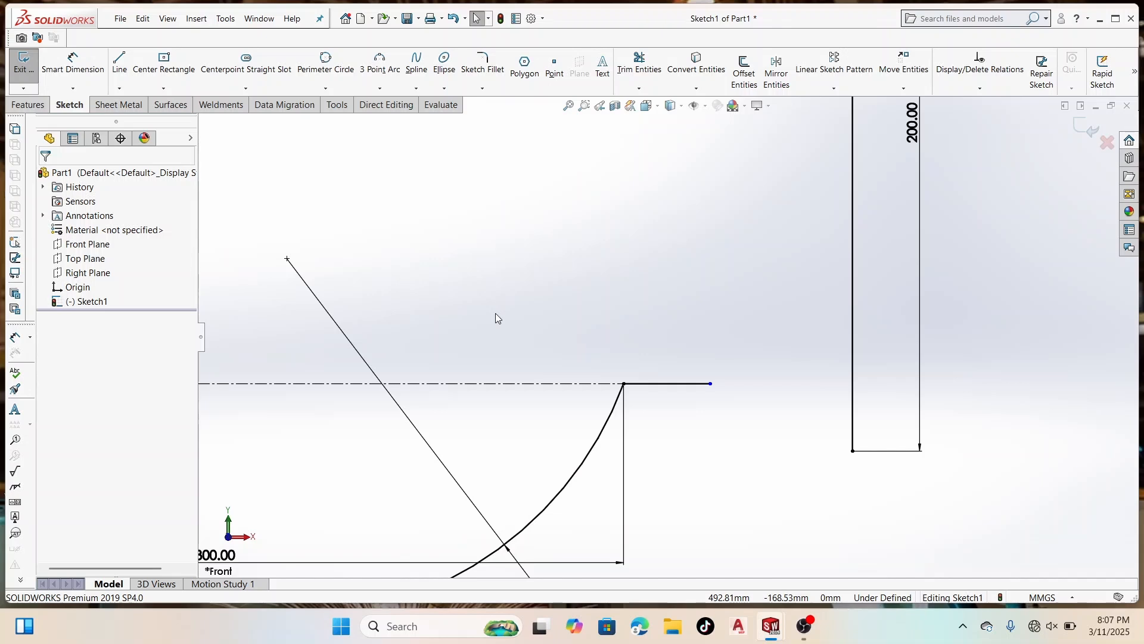
Step: Draw a sloping line about 50 mm long from a point level with the short horizontal line down to the vertical line's lower end
left_click(119, 65)
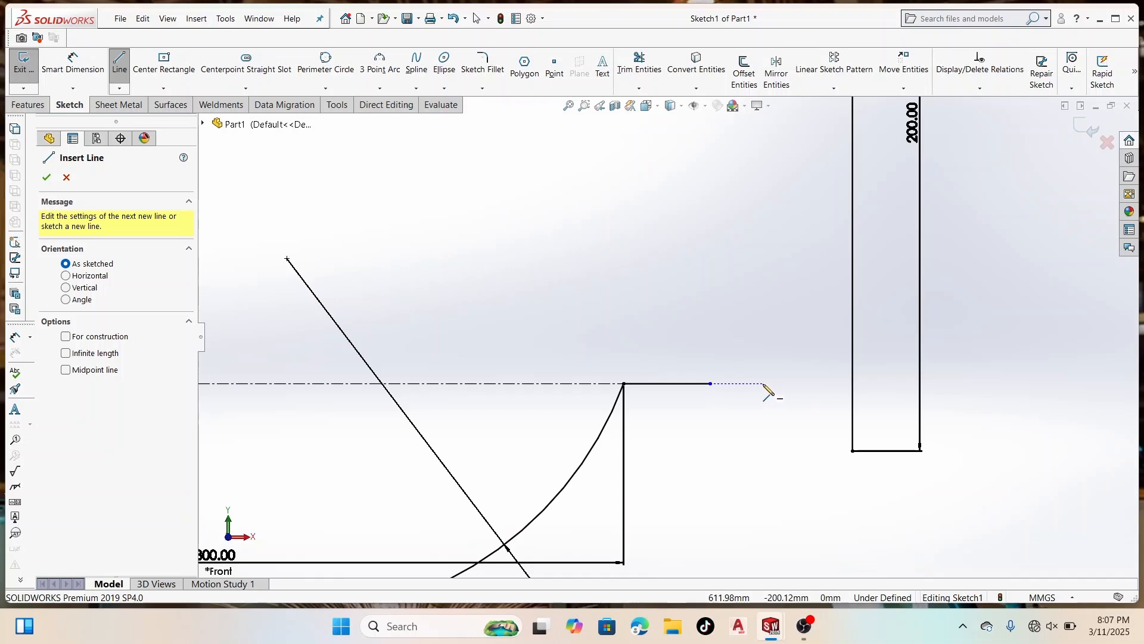
left_click(764, 384)
left_click(852, 450)
right_click(853, 452)
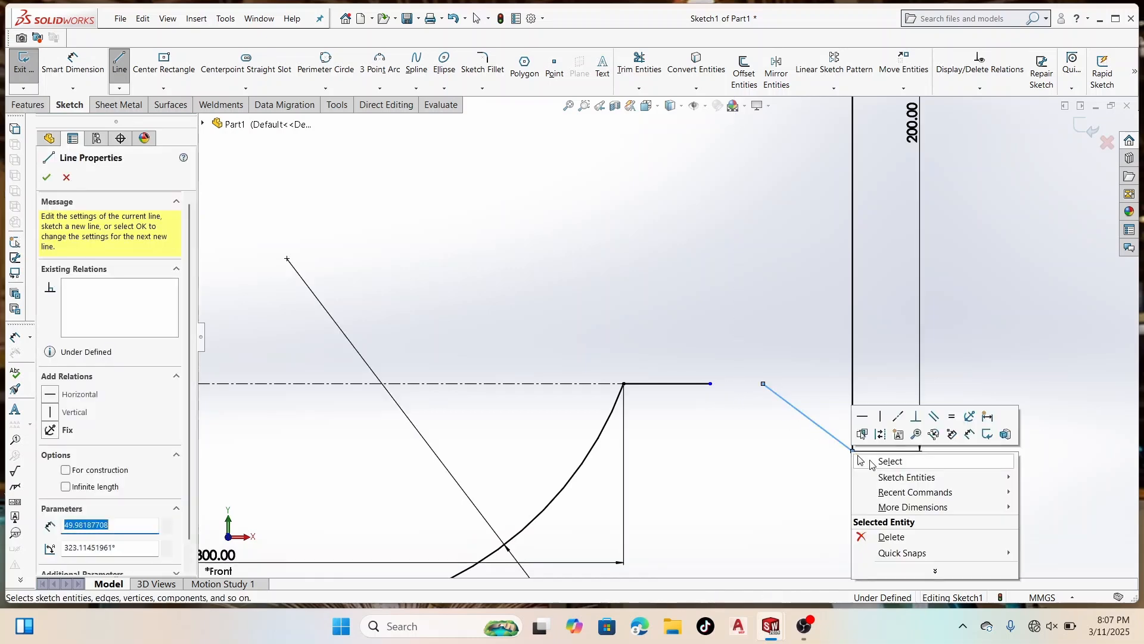
left_click(871, 462)
Step: Dimension the redrawn sloping line's length to 56.91 mm
left_click(73, 63)
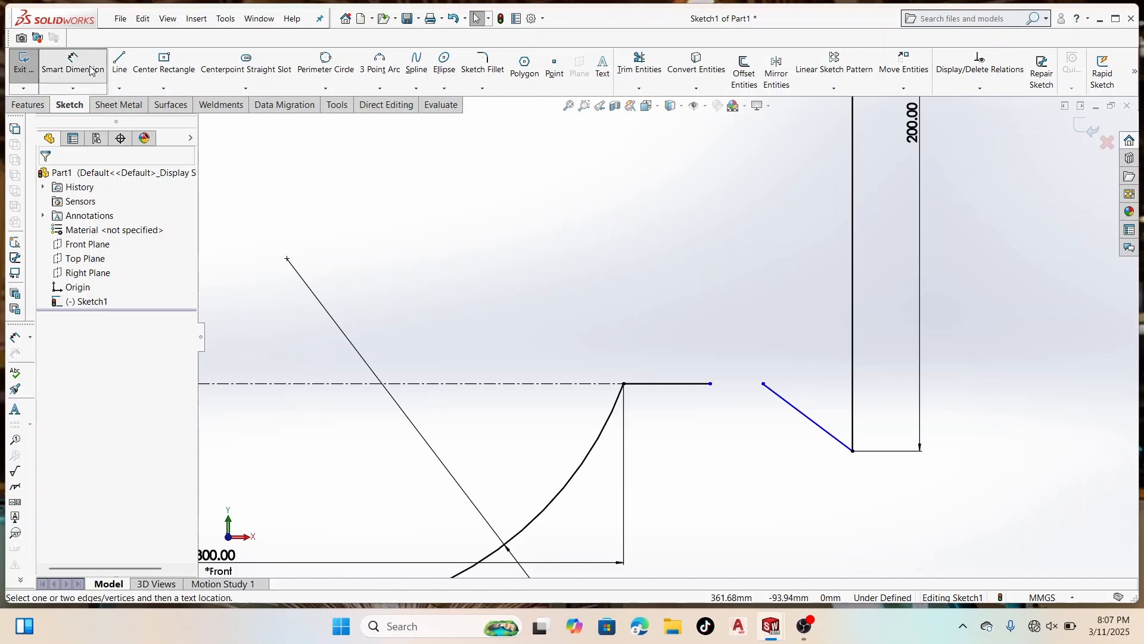
left_click(790, 410)
left_click(786, 427)
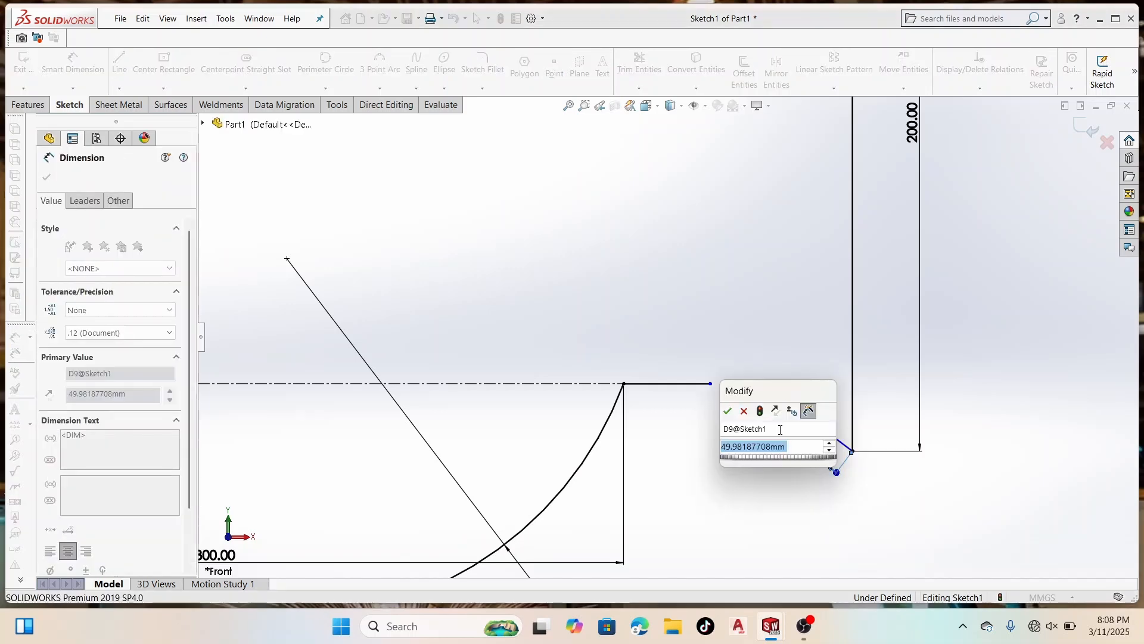
type("56.")
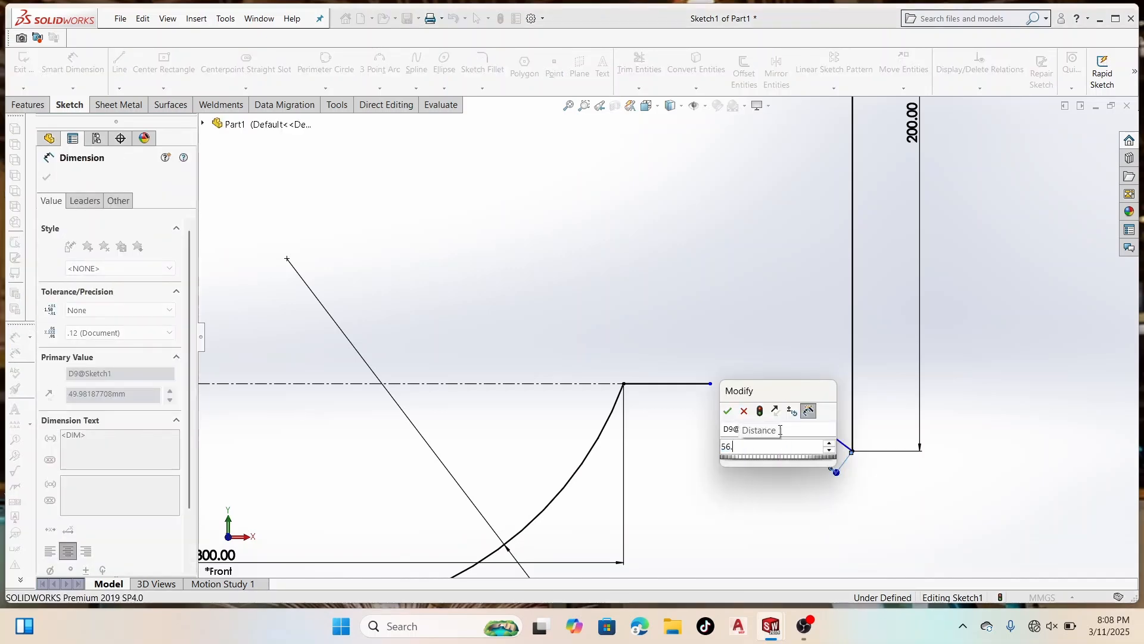
type("91")
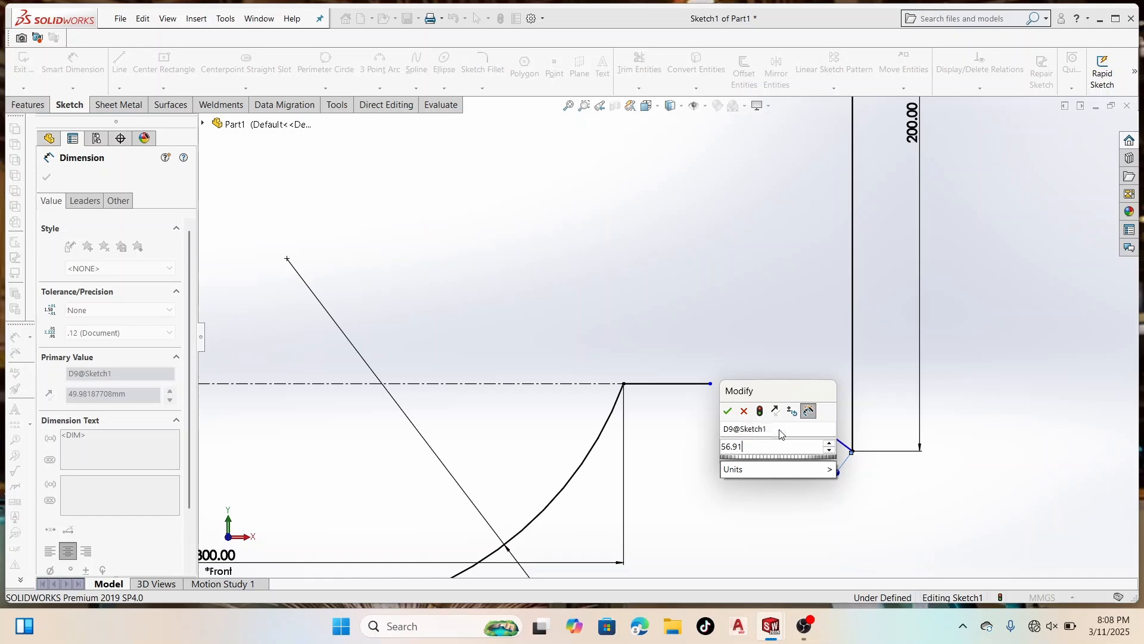
key("Return")
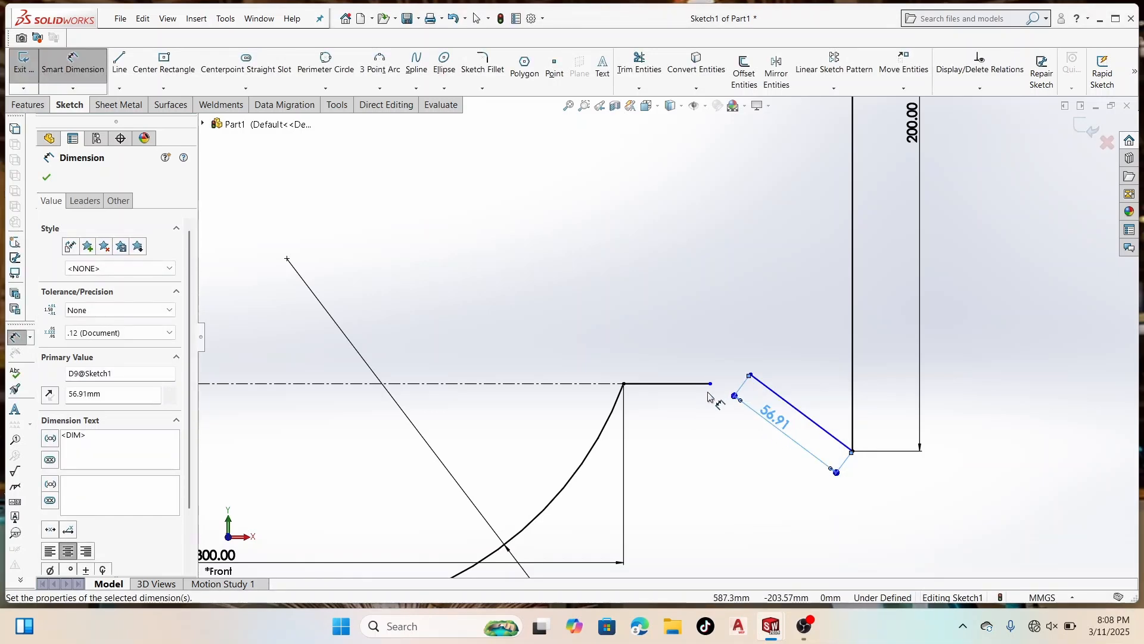
left_click(987, 90)
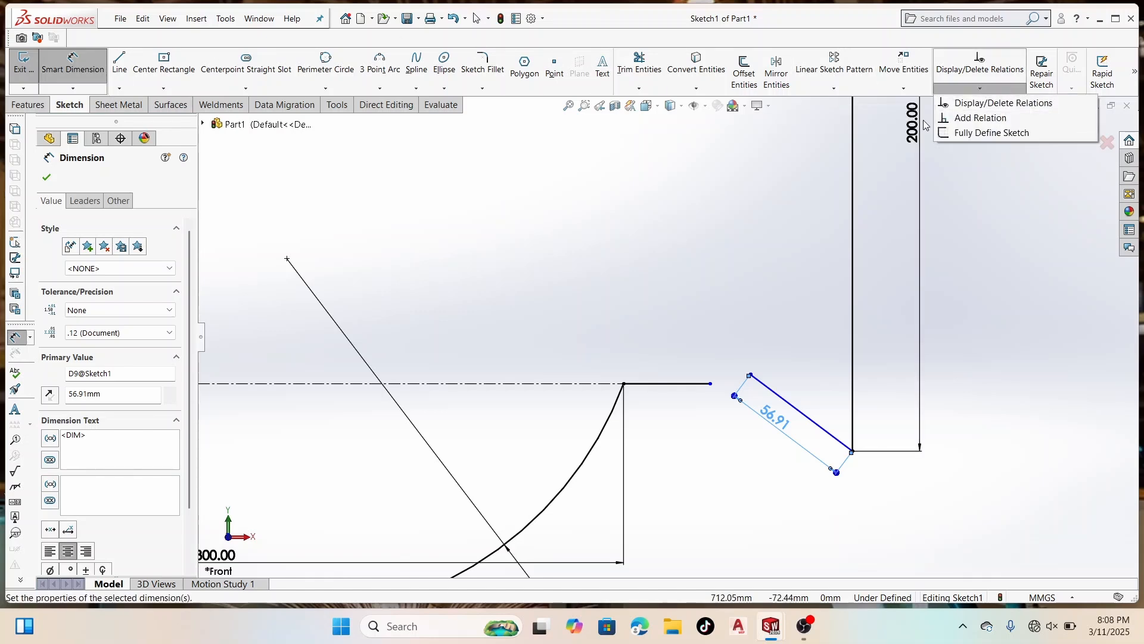
left_click(979, 119)
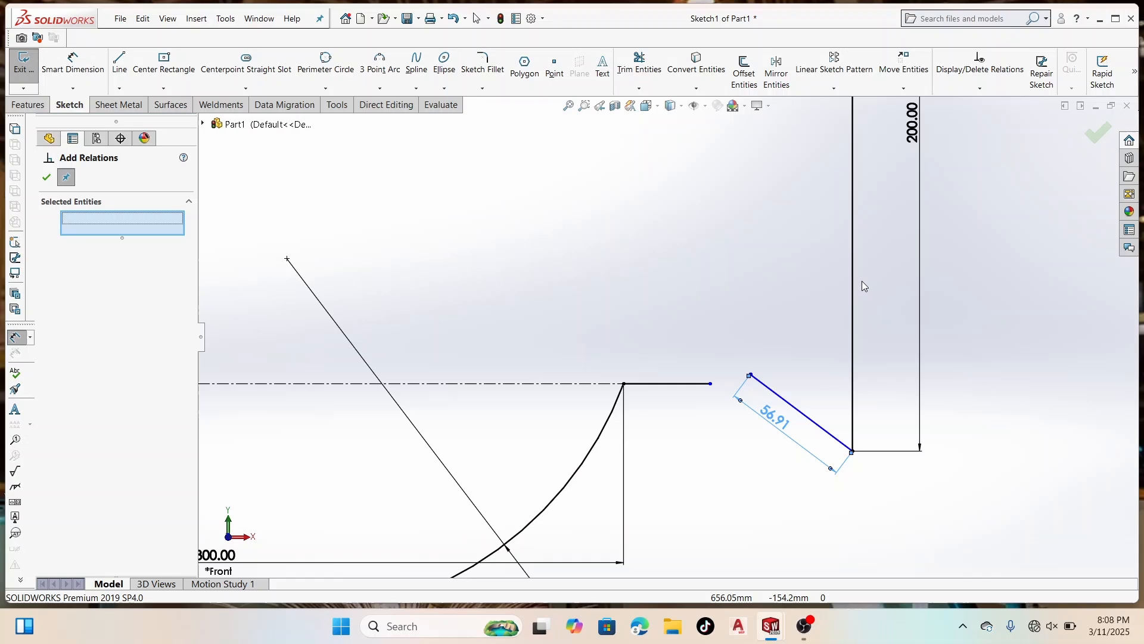
left_click(751, 375)
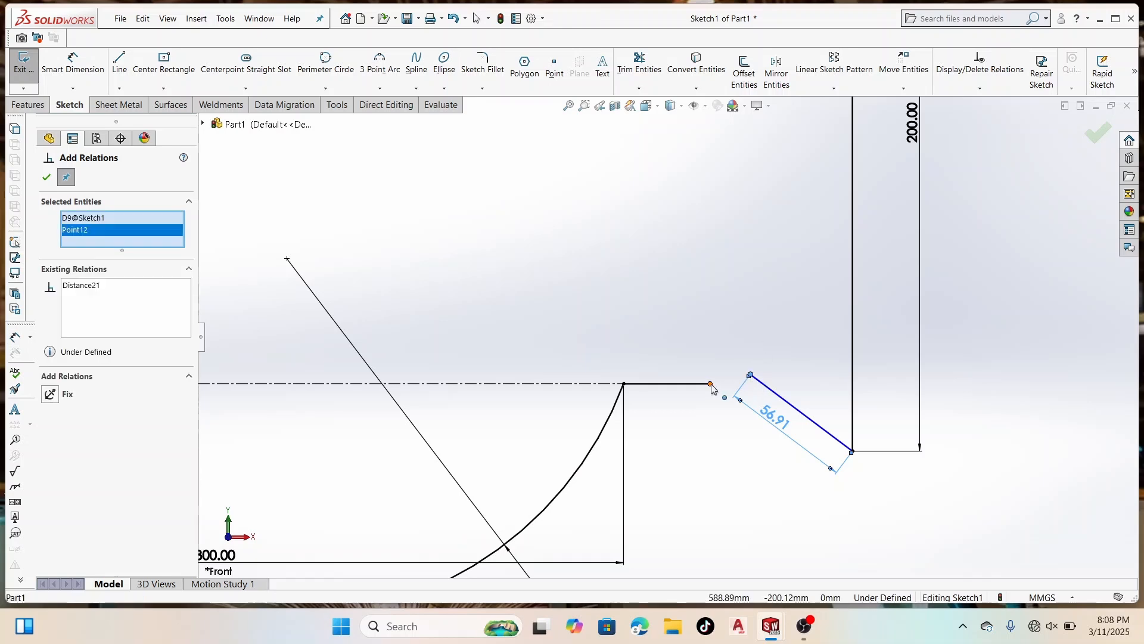
left_click(711, 384)
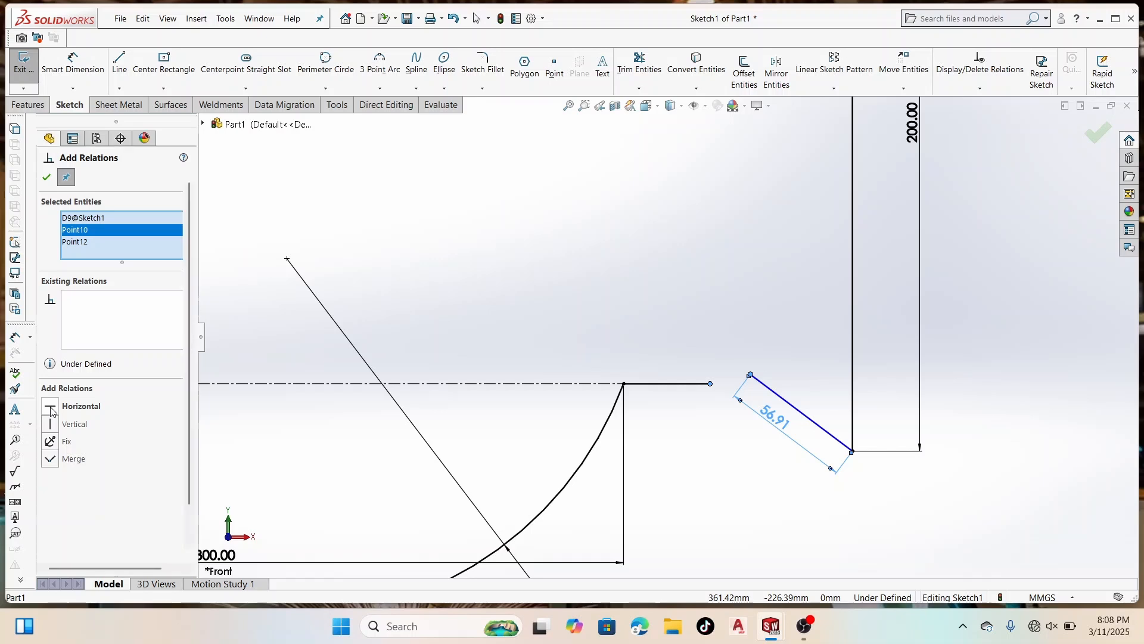
key("Escape")
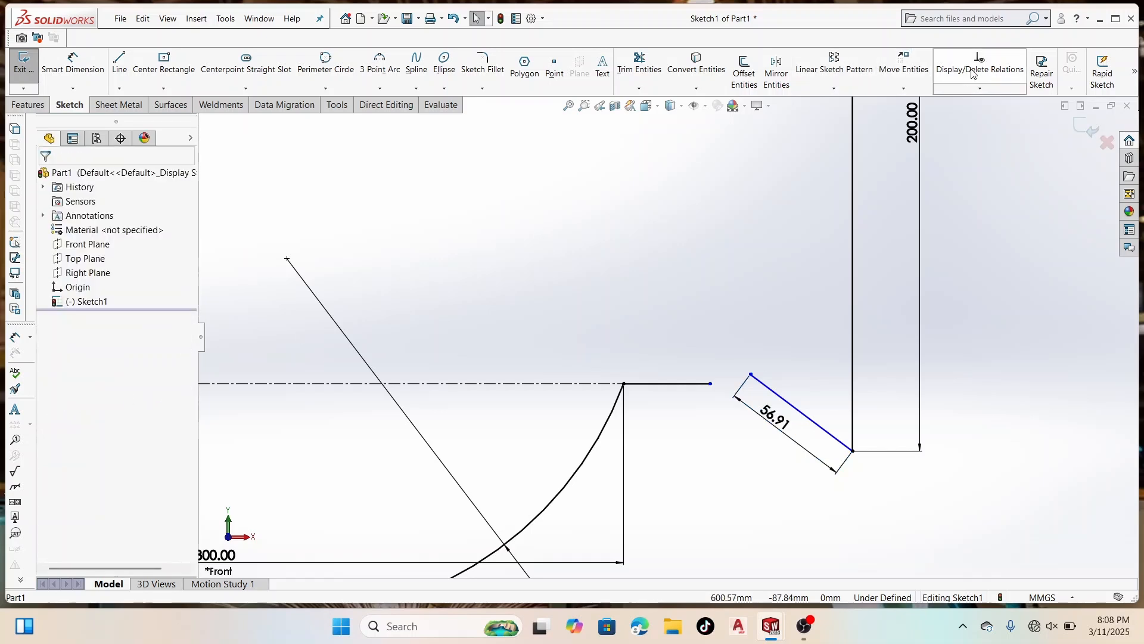
Step: Add a Horizontal relation between the sloping line's upper endpoint and the short horizontal line's free endpoint
left_click(979, 87)
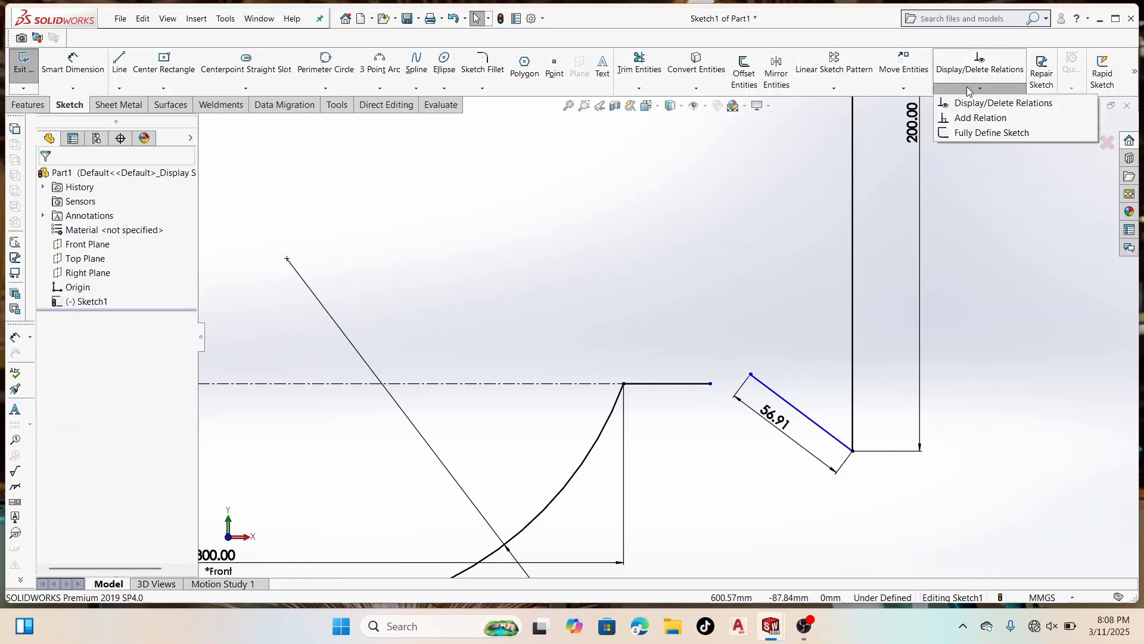
left_click(982, 117)
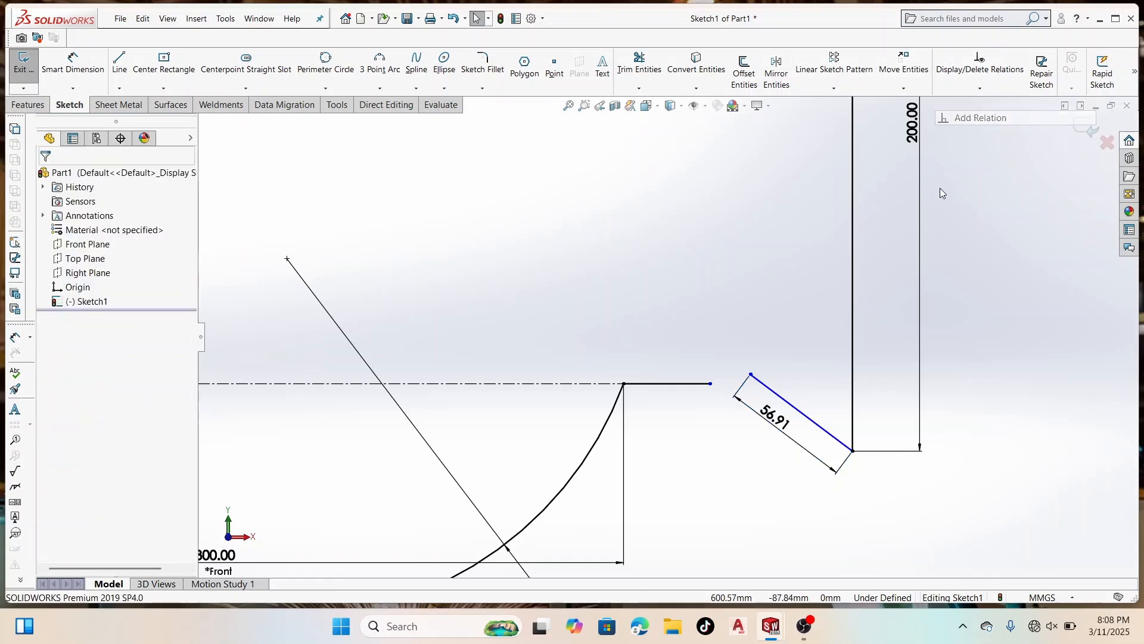
left_click(751, 374)
left_click(710, 385)
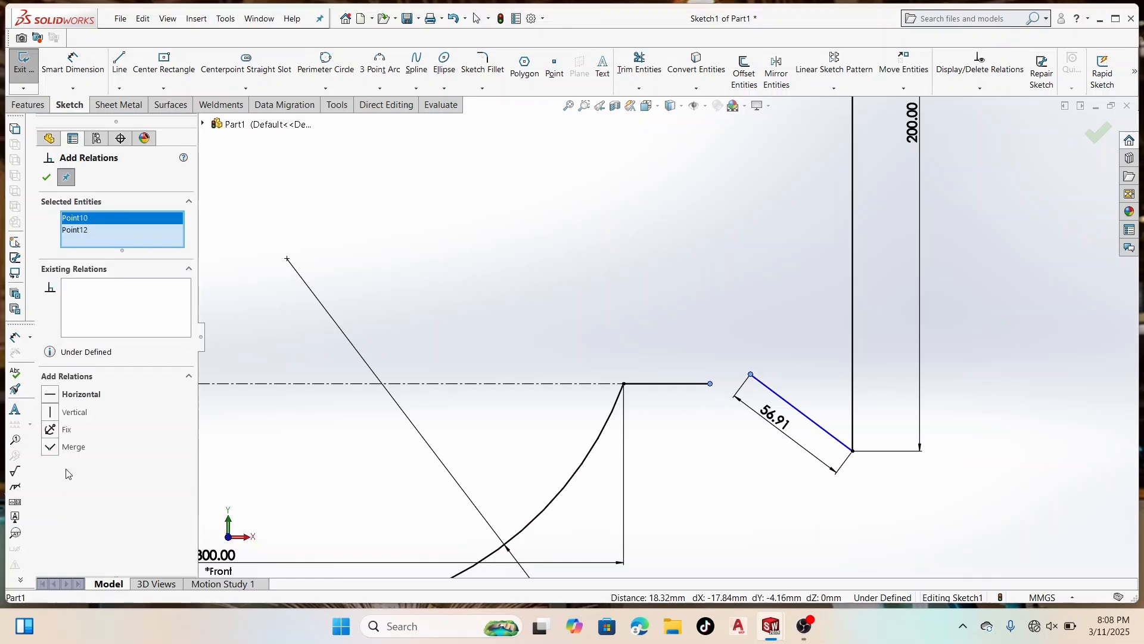
left_click(53, 396)
left_click(46, 177)
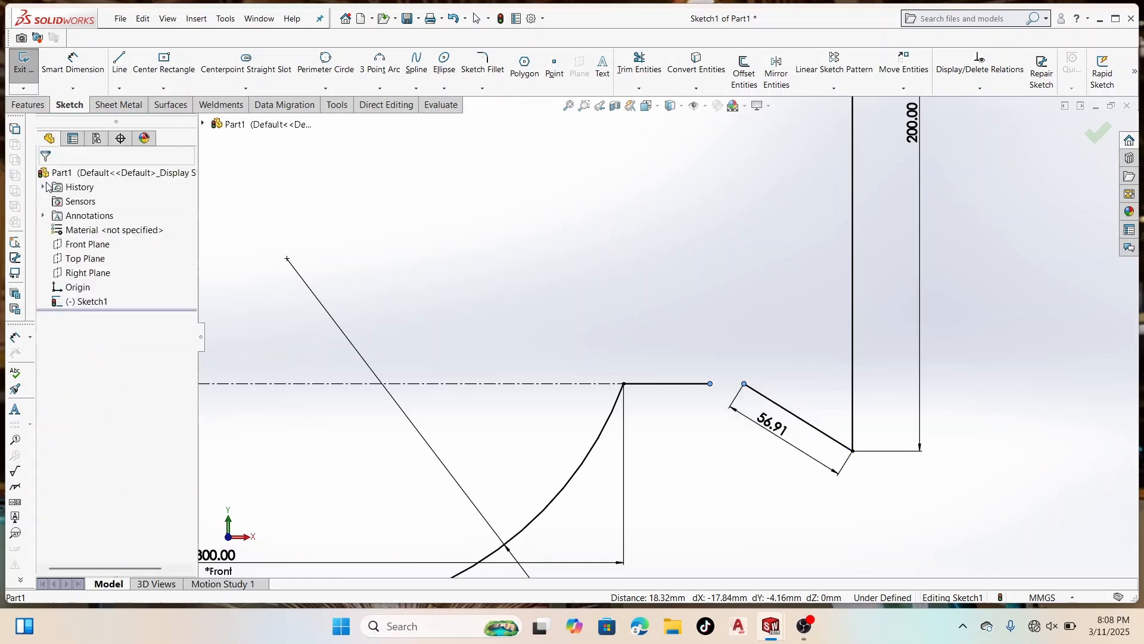
left_click(119, 62)
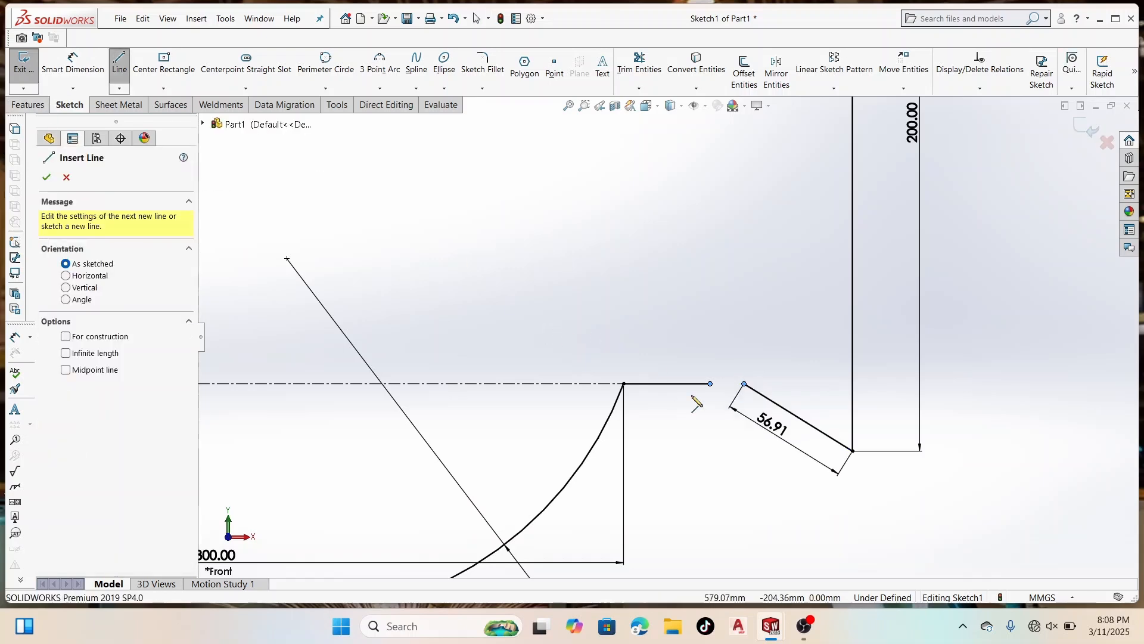
left_click(710, 385)
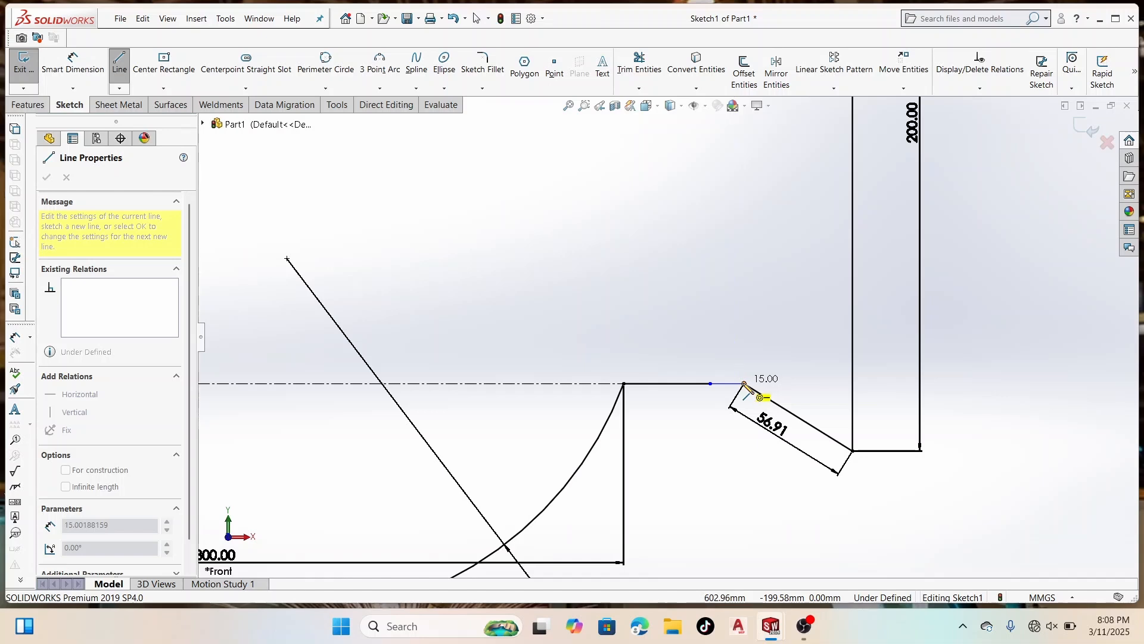
key("Escape")
key("Escape")
Step: Delete the short horizontal line that starts at the arc's upper end
left_click(700, 384)
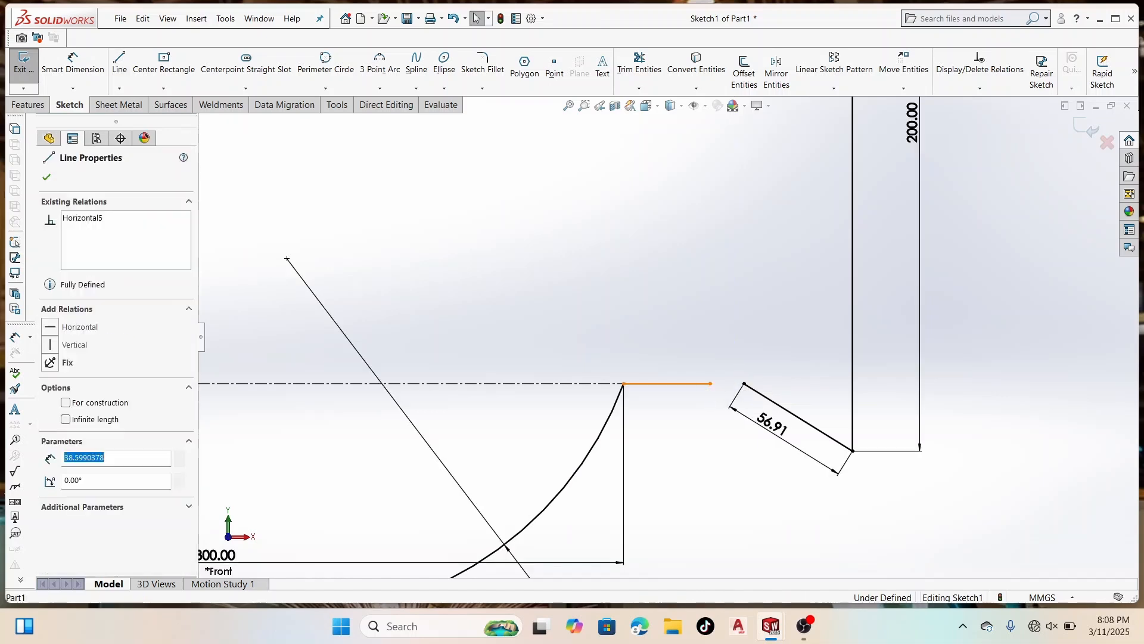
right_click(701, 386)
left_click(734, 572)
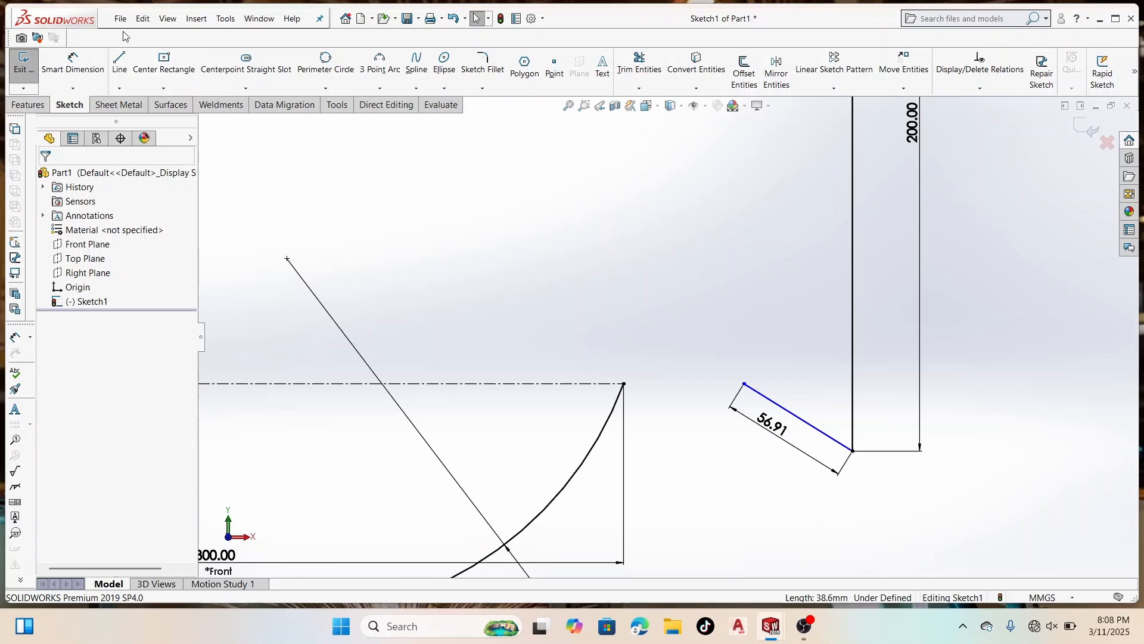
Step: Close the profile with a horizontal line about 54 mm long from the arc's upper right end to the sloping line's upper endpoint
left_click(119, 62)
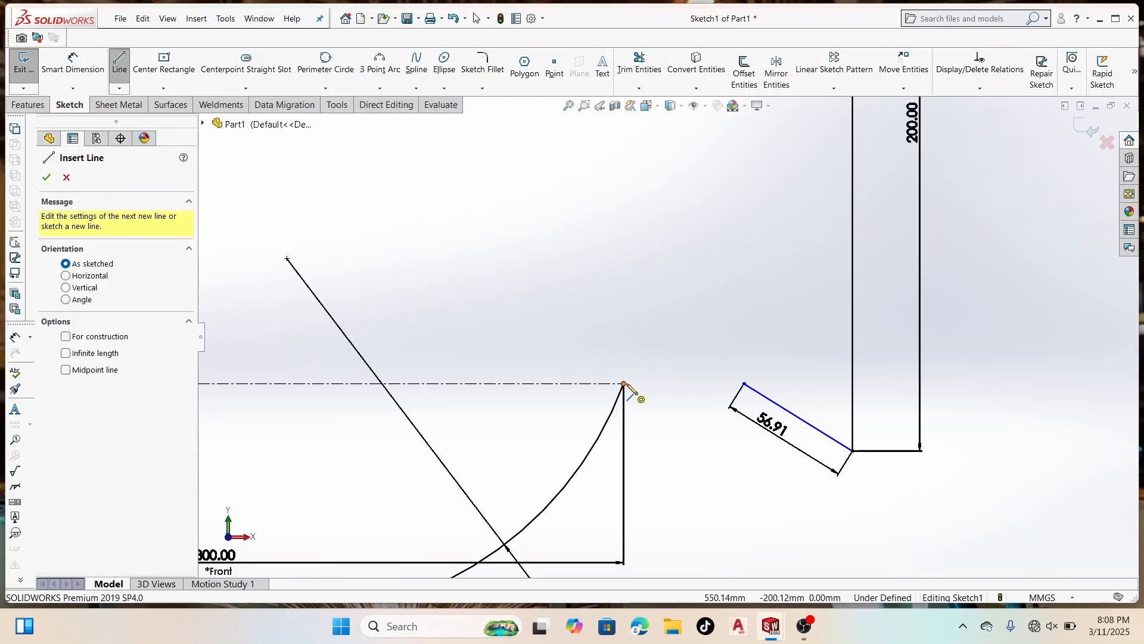
left_click(624, 383)
left_click(744, 384)
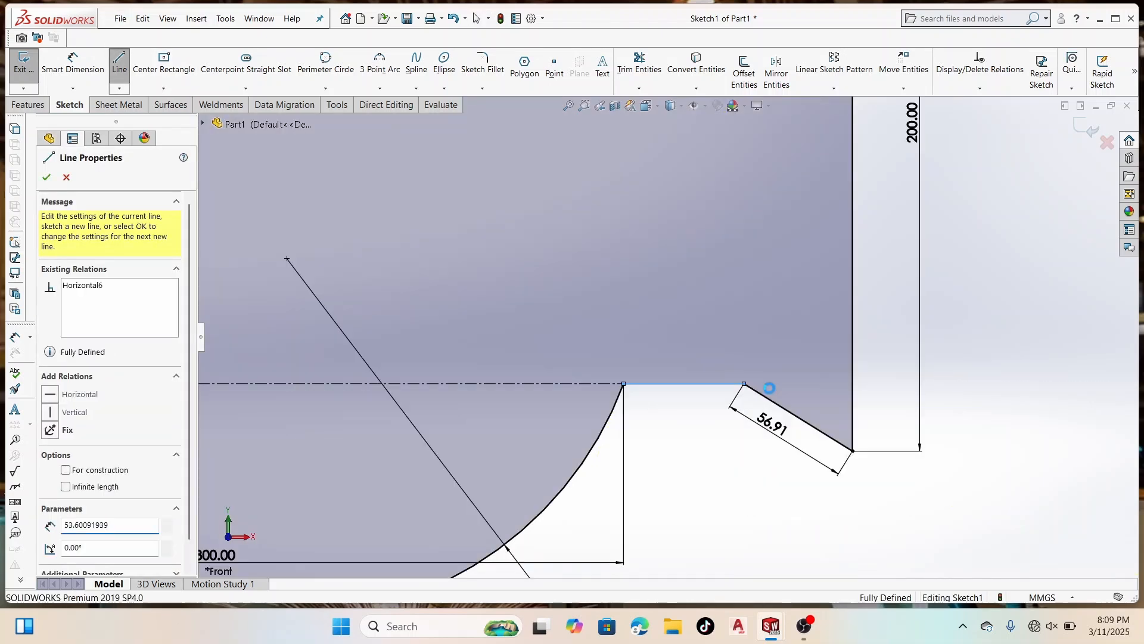
key("Escape")
key("f")
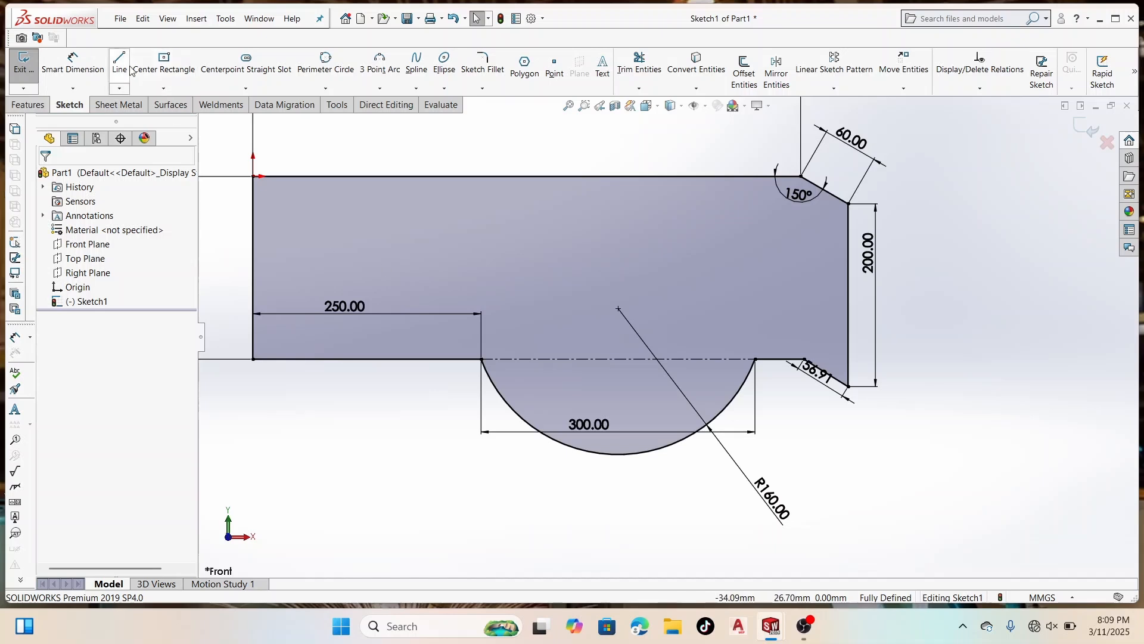
Step: Draw a center-based circle of about 27 mm radius inside the profile, centered vertically below the arc's center point
left_click(337, 90)
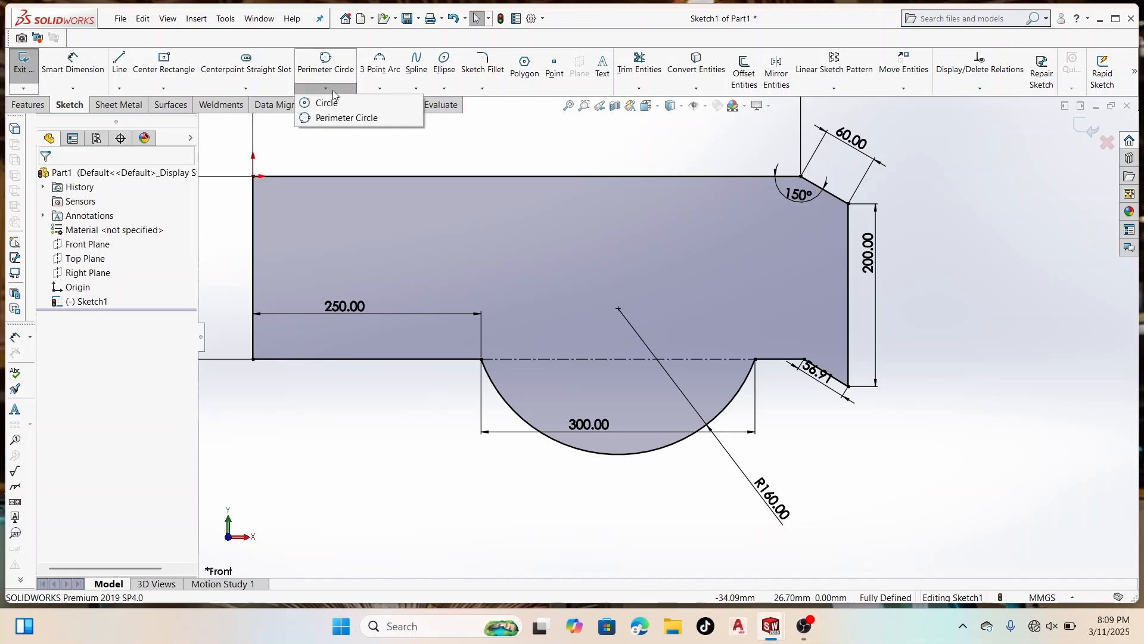
left_click(334, 98)
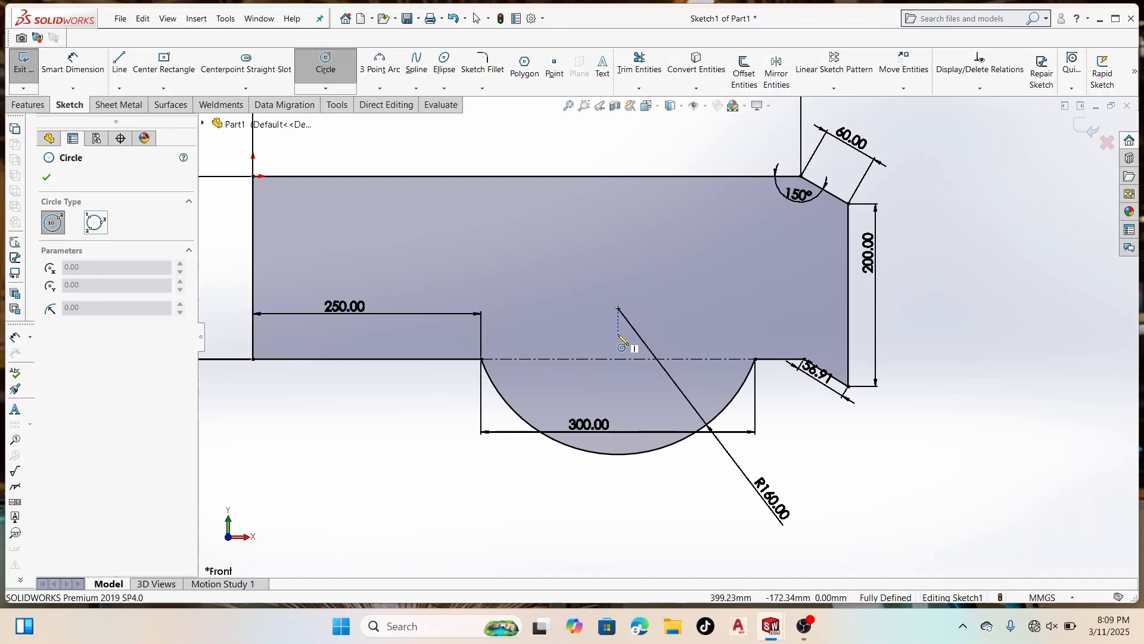
left_click(618, 334)
left_click(643, 331)
right_click(645, 329)
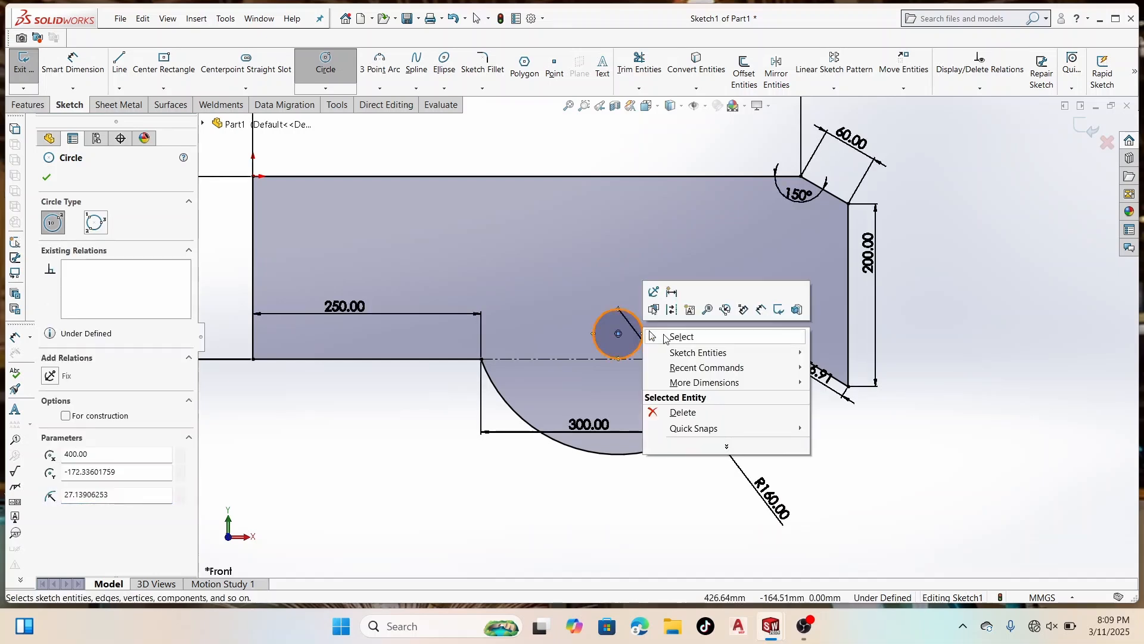
left_click(666, 338)
Step: Dimension the circle's center at 152.16 mm from the profile's top edge
left_click(96, 74)
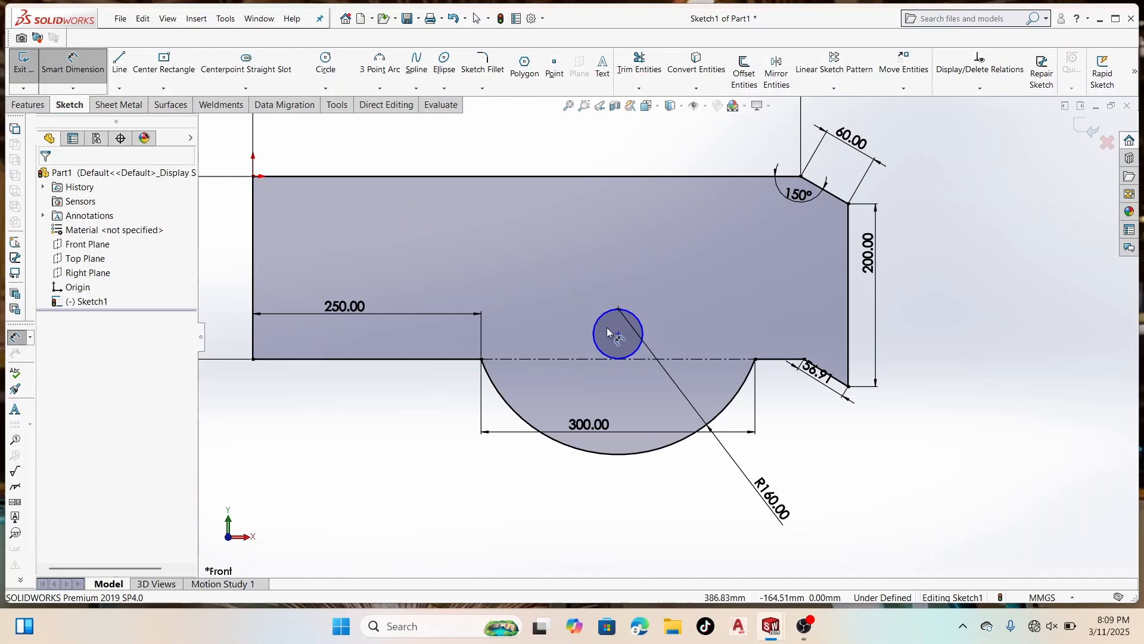
left_click(617, 333)
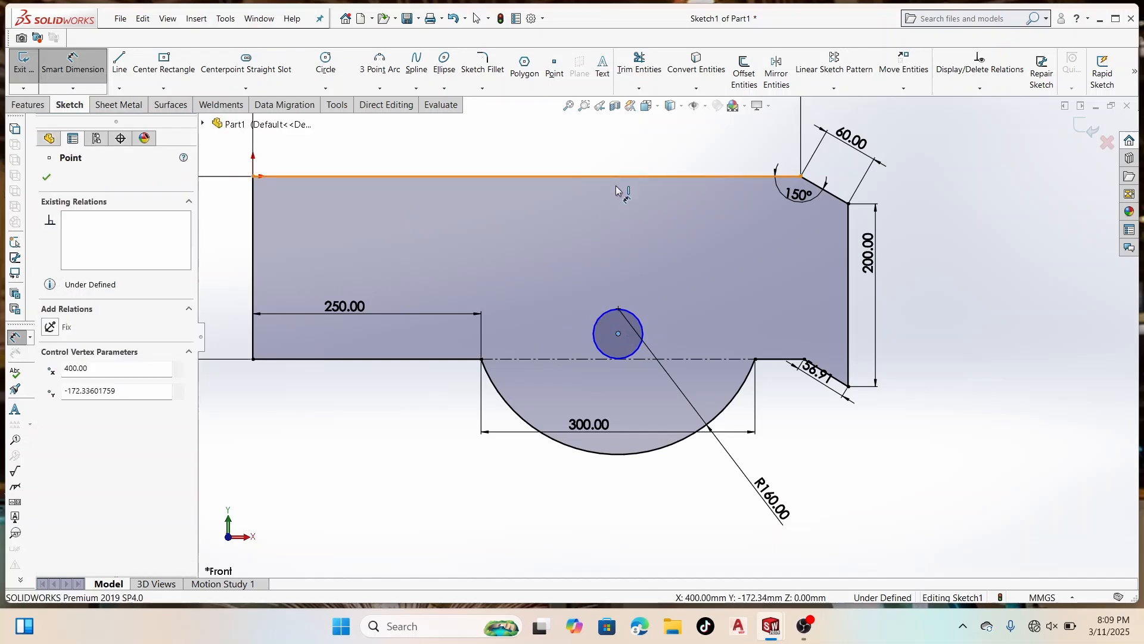
left_click(617, 191)
left_click(596, 222)
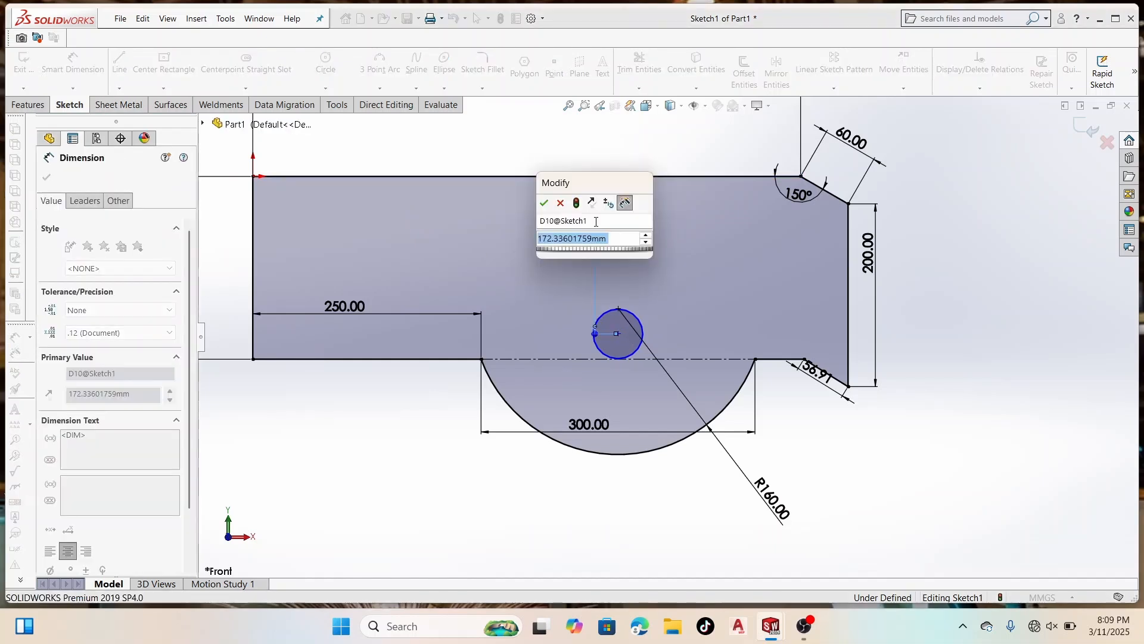
type("152")
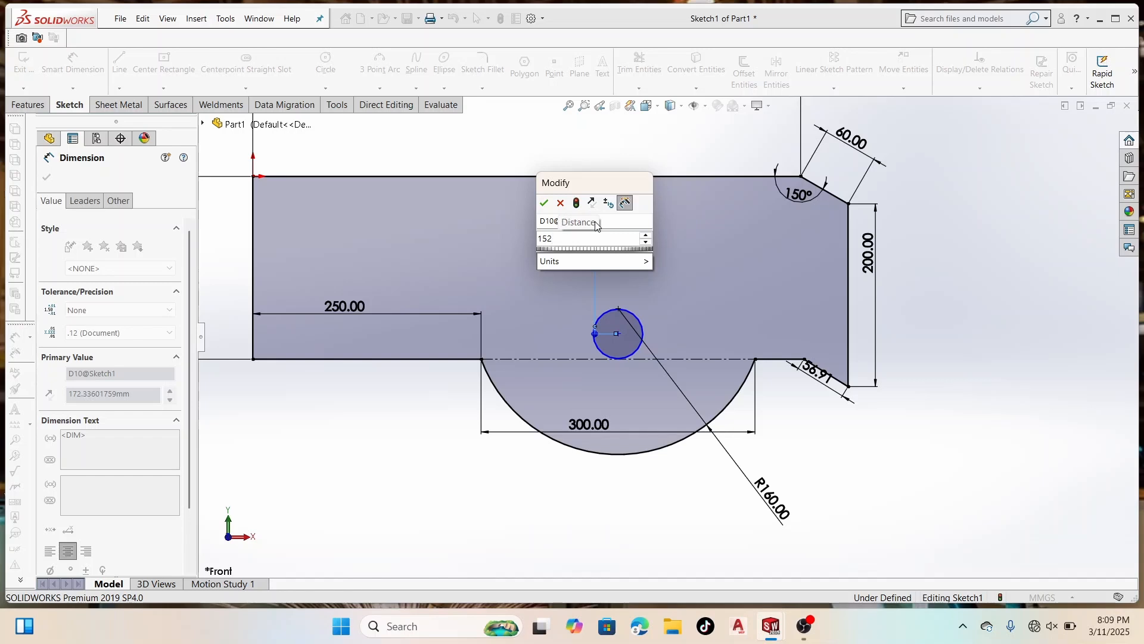
type(".16")
key("Return")
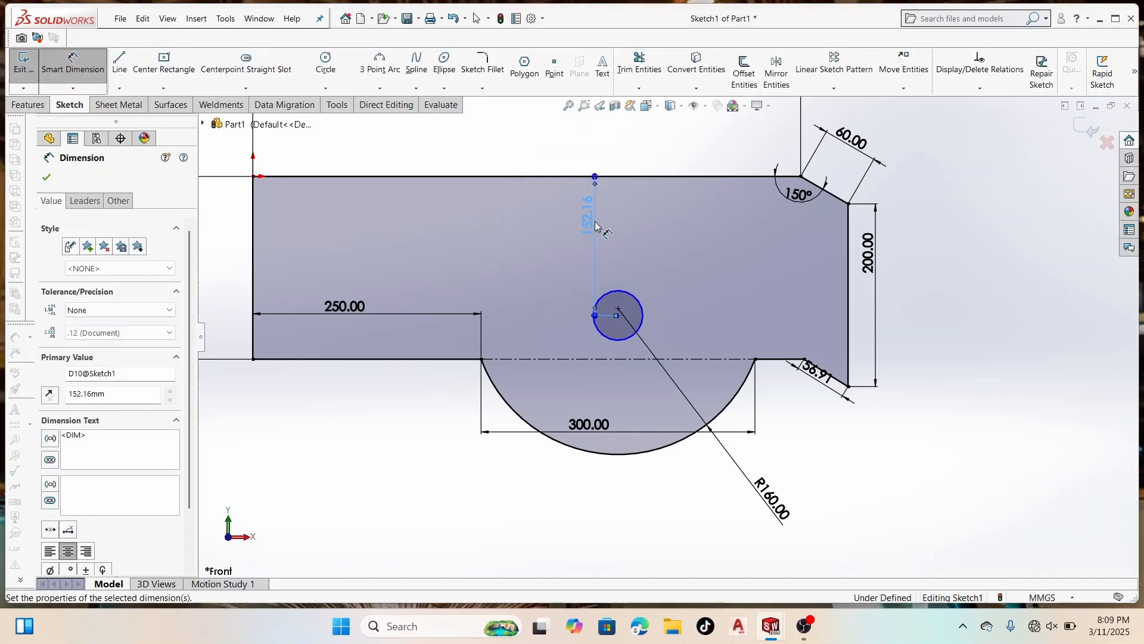
Step: Dimension the circle's diameter as 35 mm
scroll(620, 292, "down", 5)
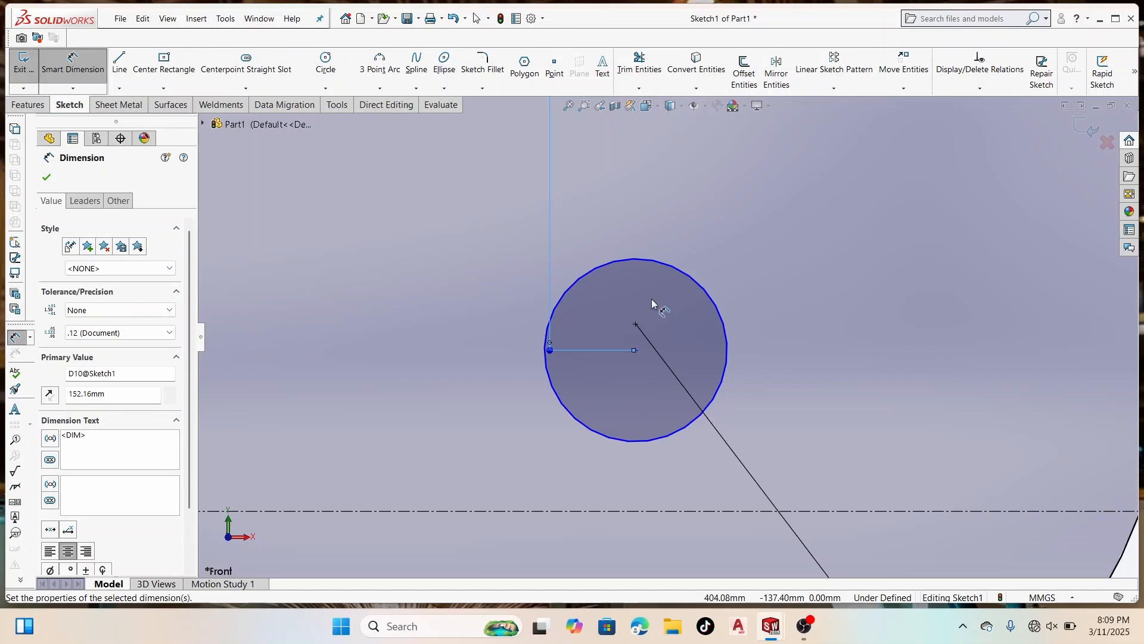
left_click(680, 273)
left_click(712, 239)
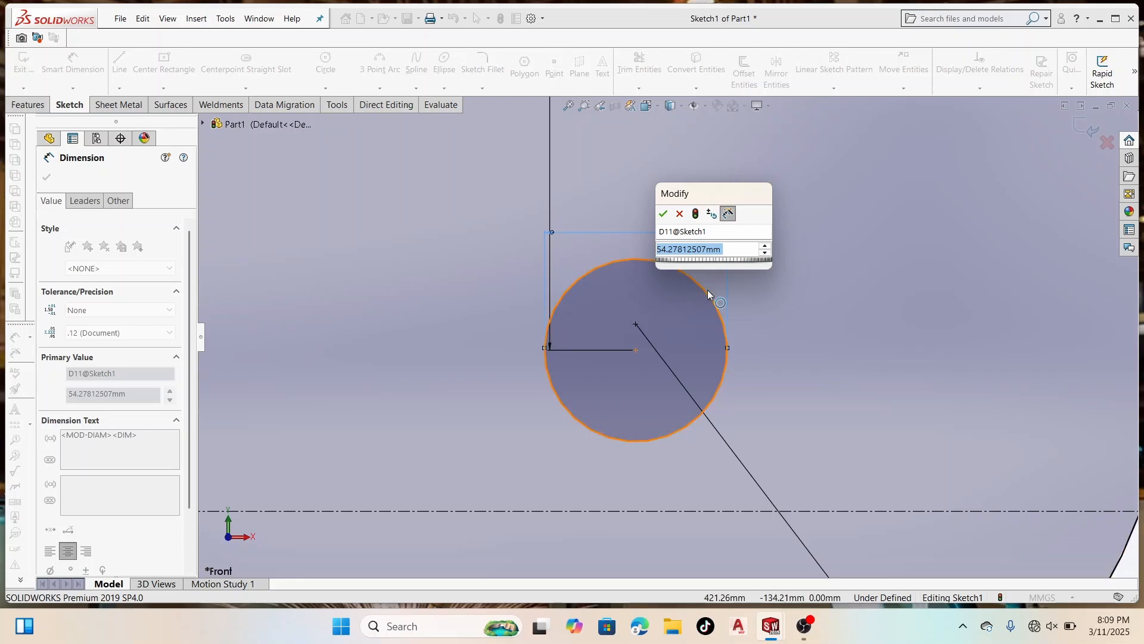
type("35")
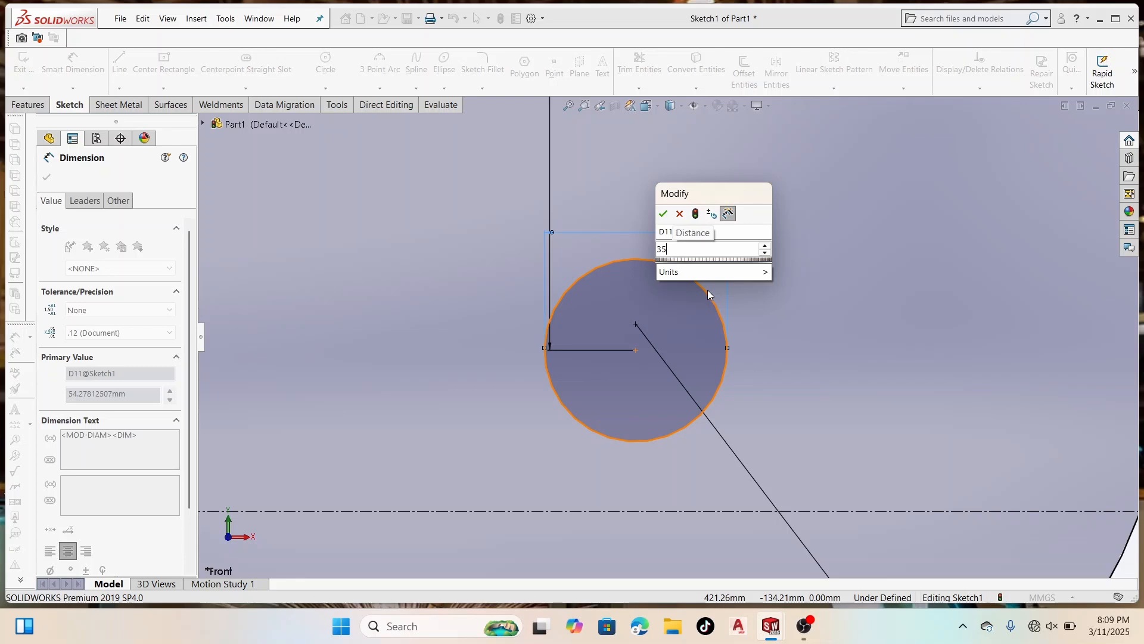
key("Return")
scroll(668, 334, "up", 5)
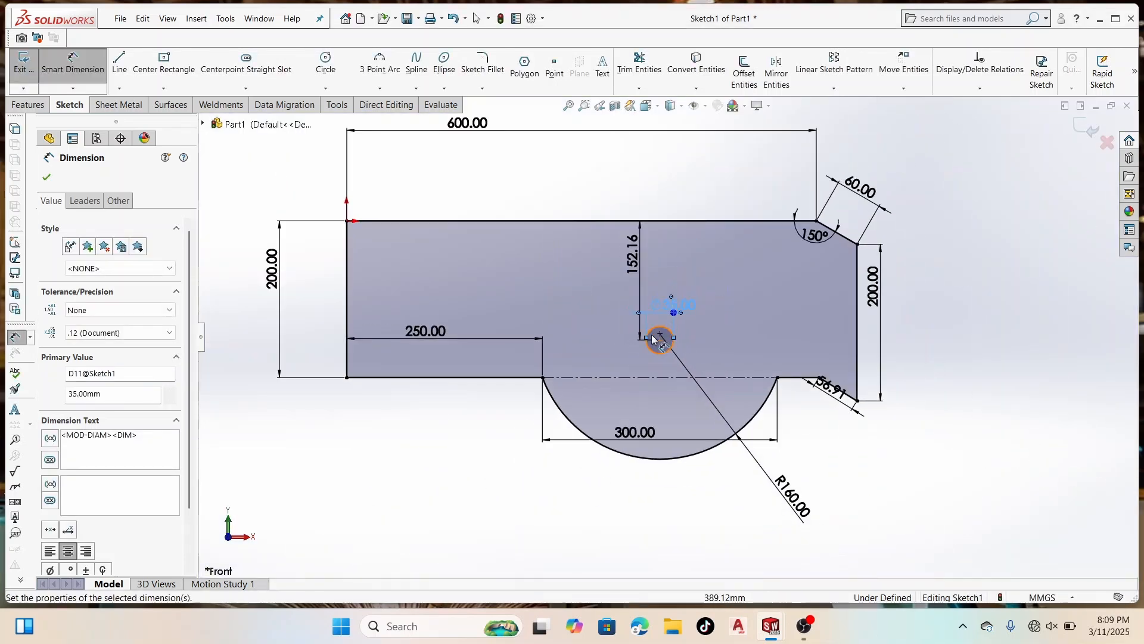
scroll(656, 343, "down", 3)
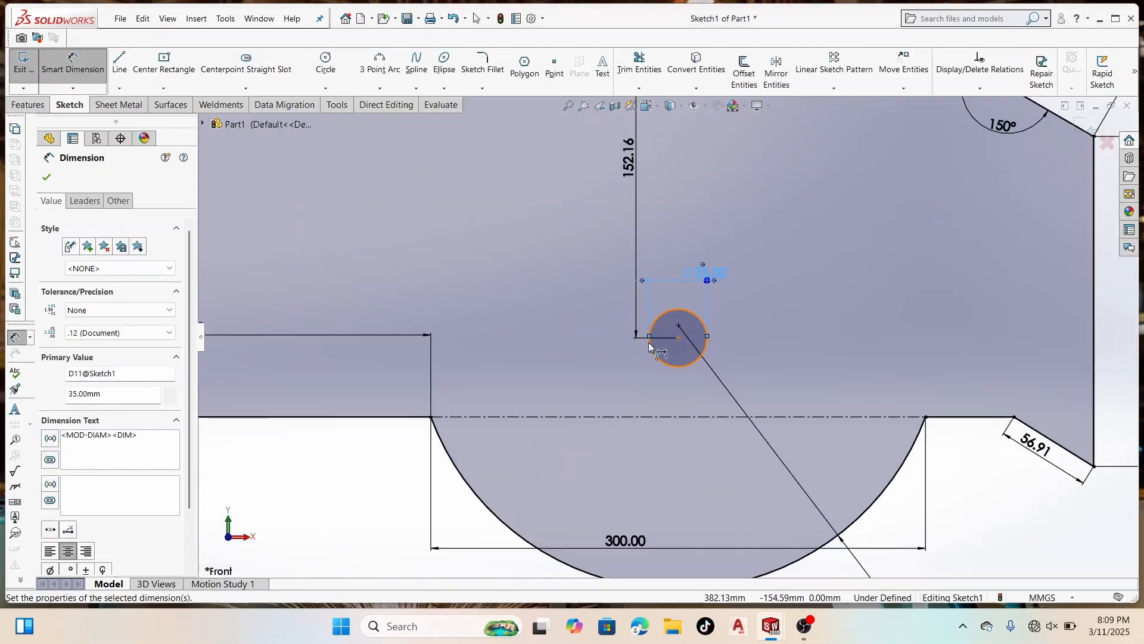
left_click(47, 178)
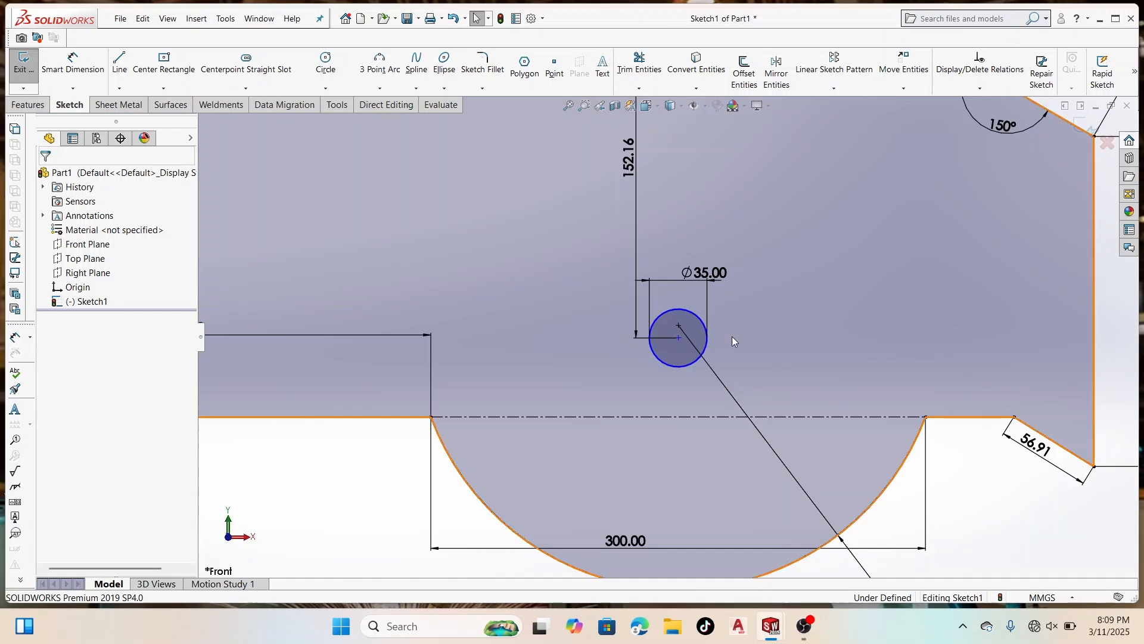
Step: Draw a center rectangle about 140 by 116 mm around the circle, centered on the circle's center
scroll(724, 356, "up", 3)
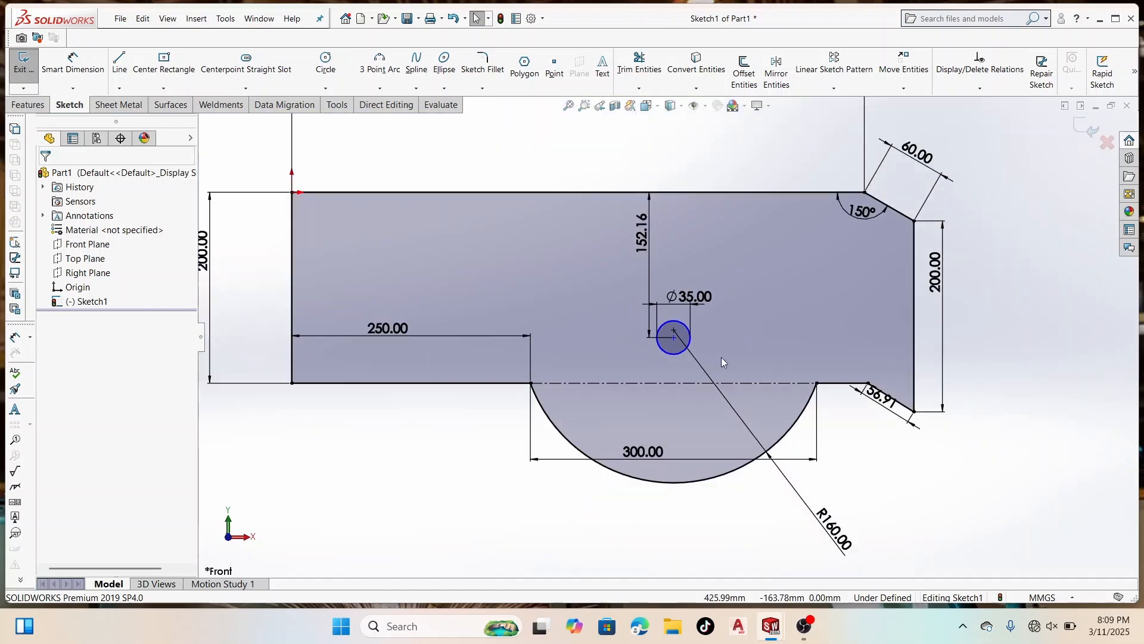
scroll(717, 353, "down", 2)
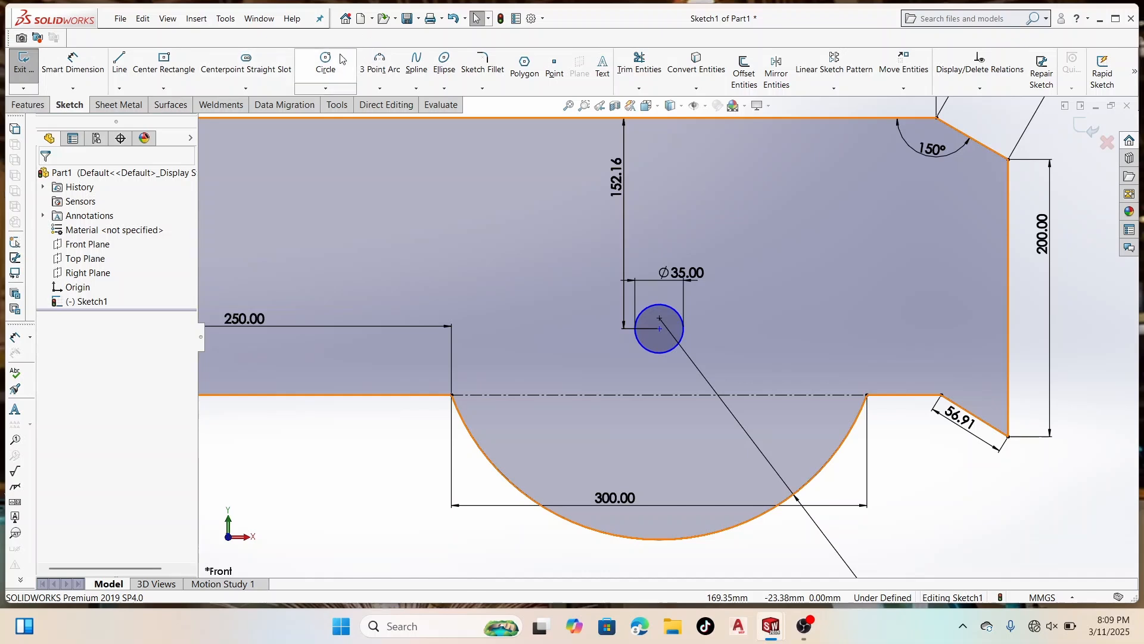
left_click(163, 88)
left_click(170, 116)
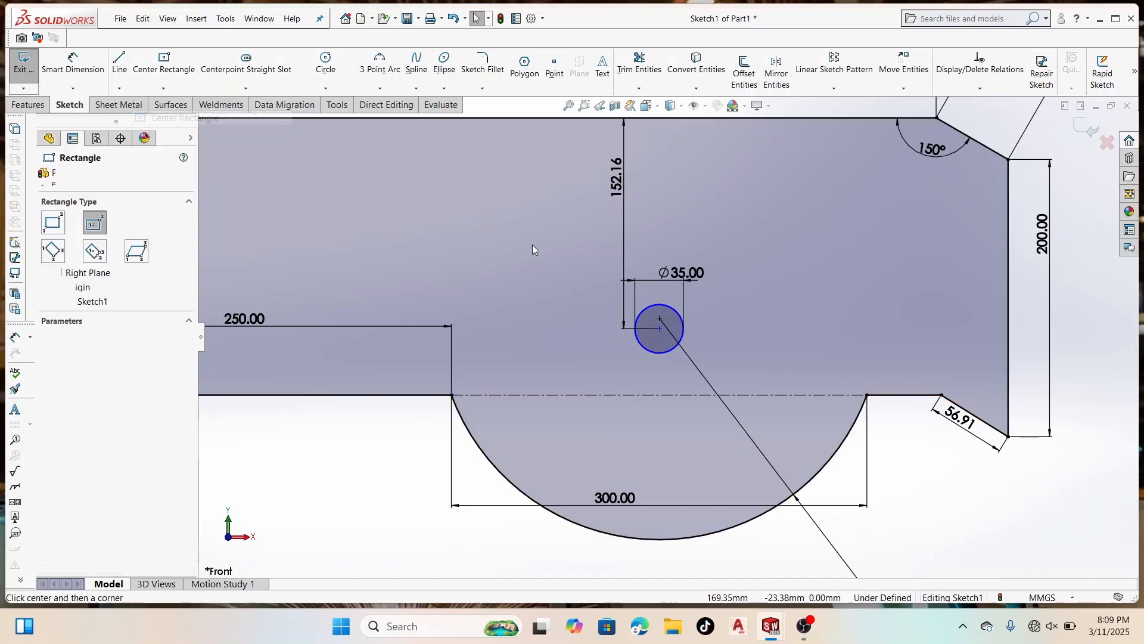
left_click(659, 329)
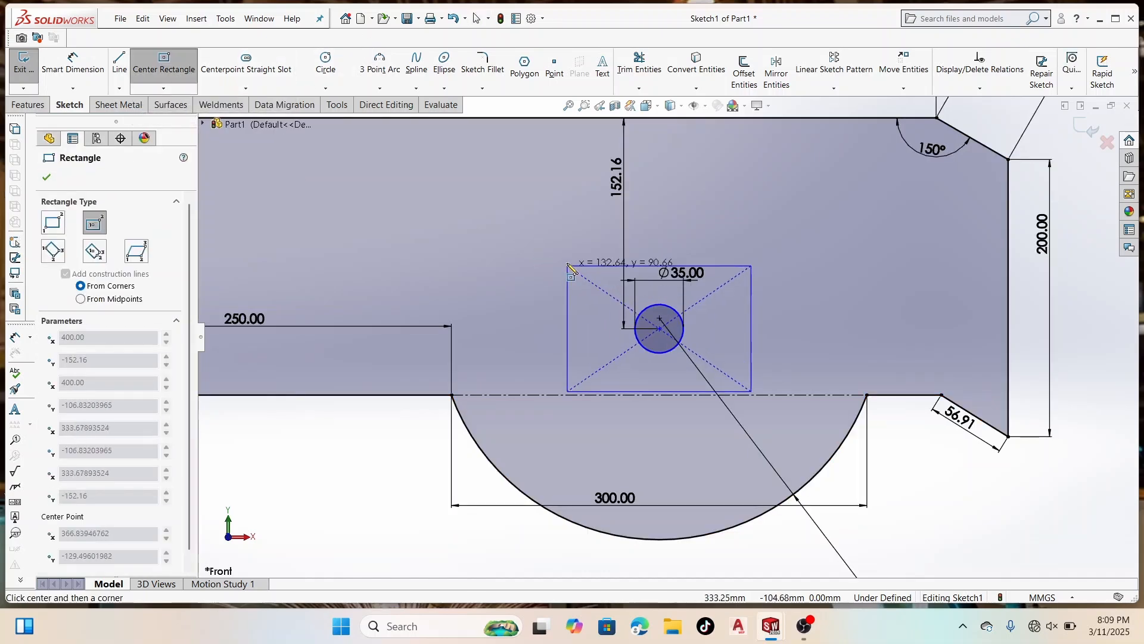
left_click(562, 248)
right_click(562, 248)
left_click(587, 256)
left_click(454, 207)
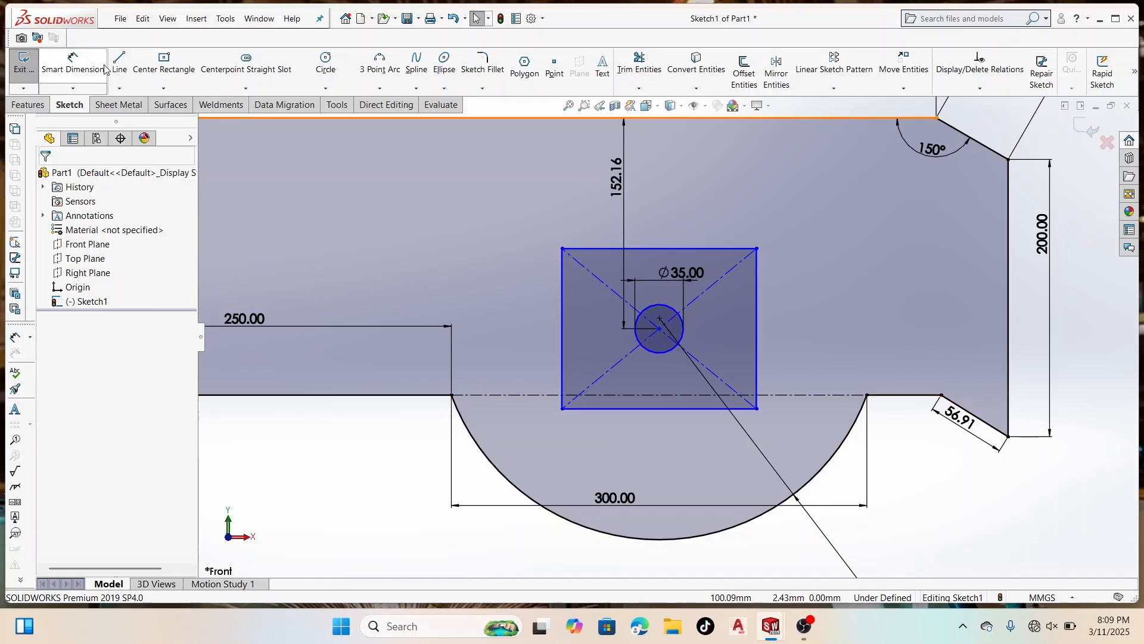
Step: Dimension the rectangle's height as 82.5 mm on its left edge
left_click(73, 63)
left_click(564, 320)
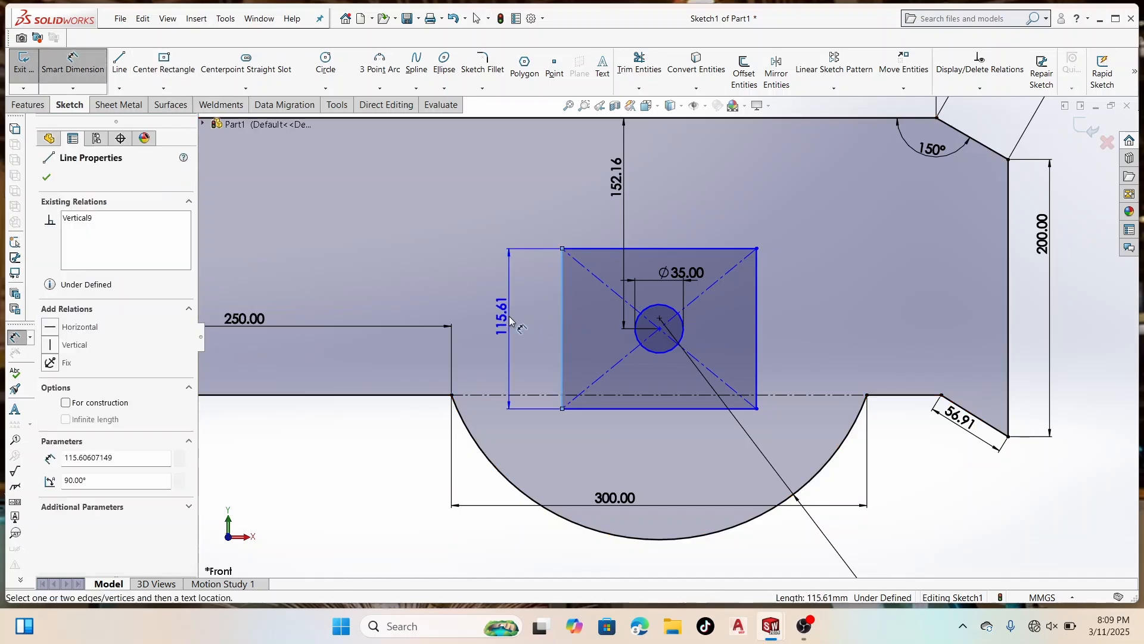
left_click(509, 316)
type("82.5")
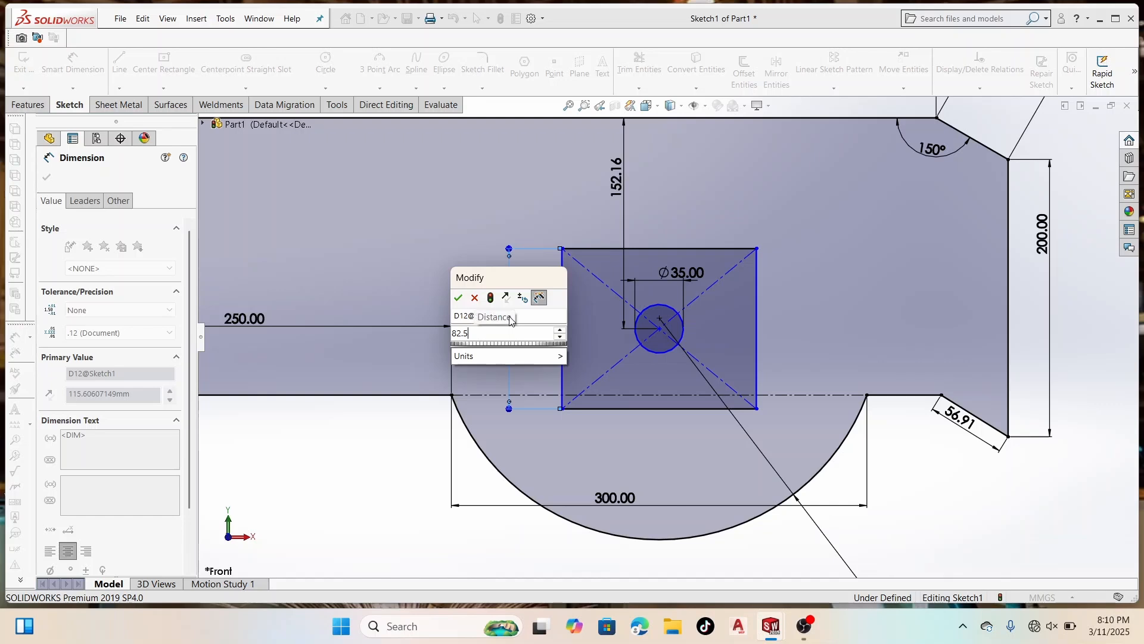
key("Return")
Step: Dimension the rectangle's width as 82.5 mm on its upper edge
left_click(605, 273)
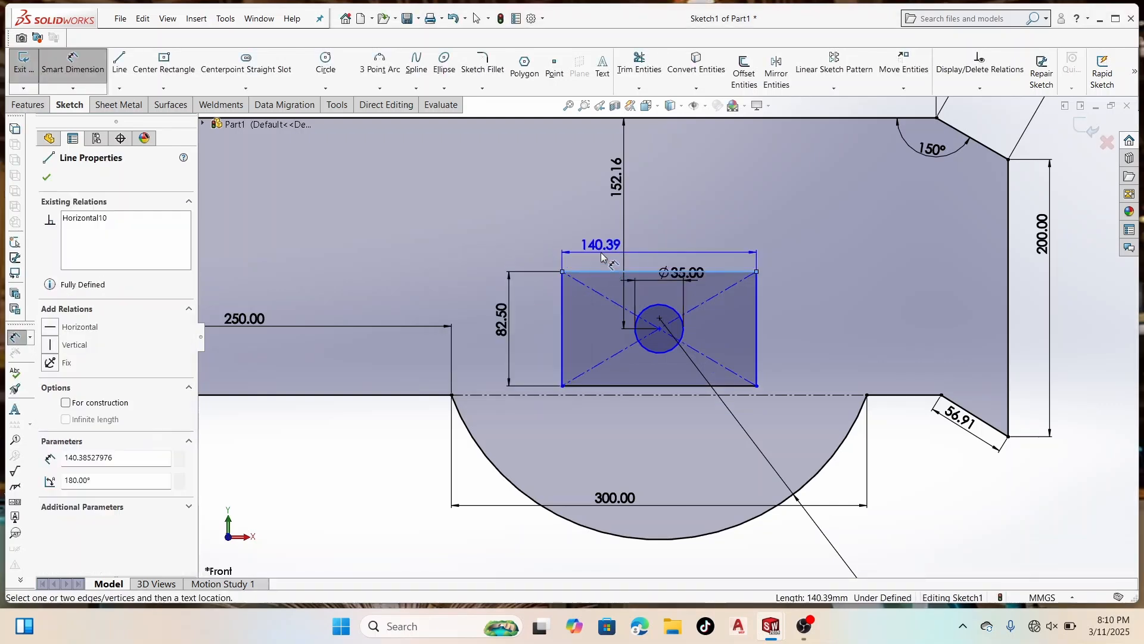
left_click(600, 248)
type("8")
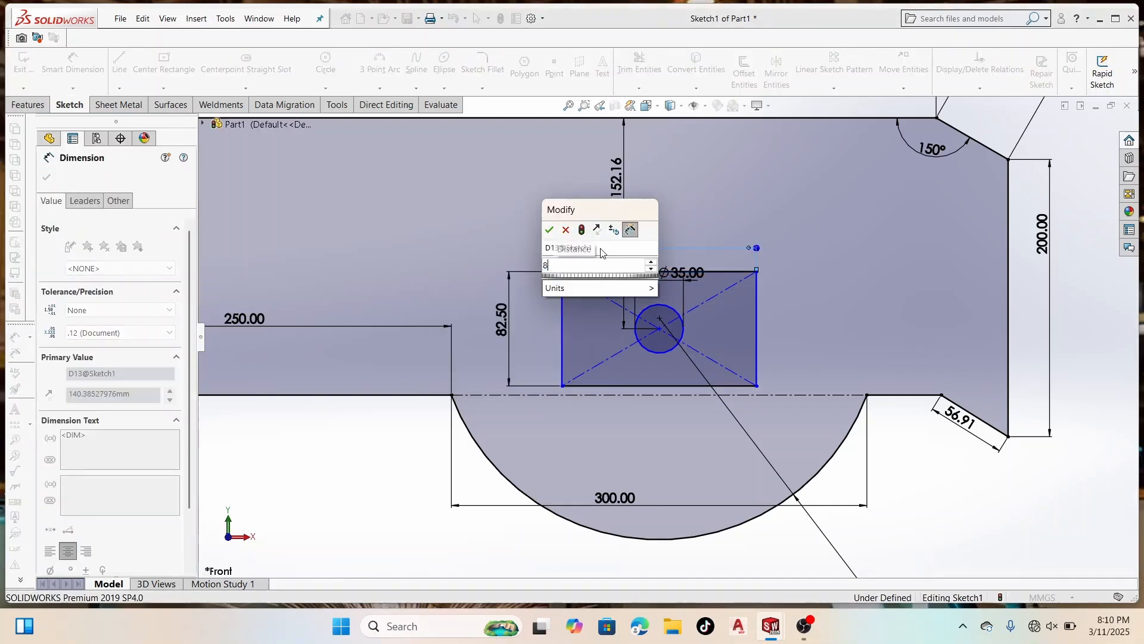
type("2.5")
key("Return")
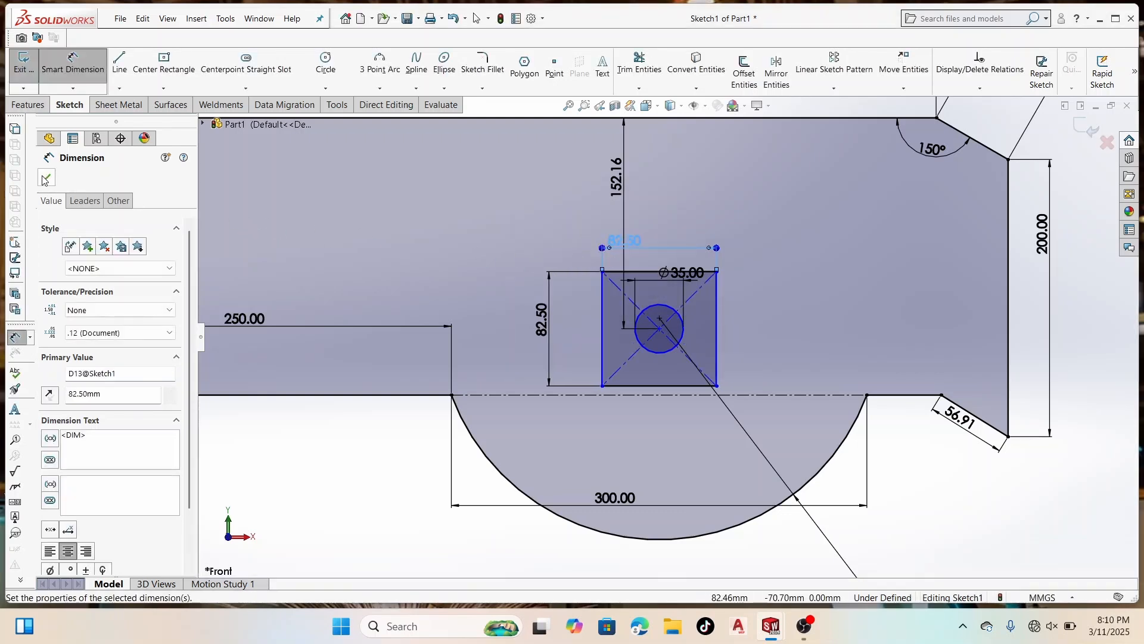
left_click(45, 178)
Step: Dimension the horizontal distance from the profile's corner at the origin to the circle's center, placed above the top edge
scroll(677, 343, "down", 3)
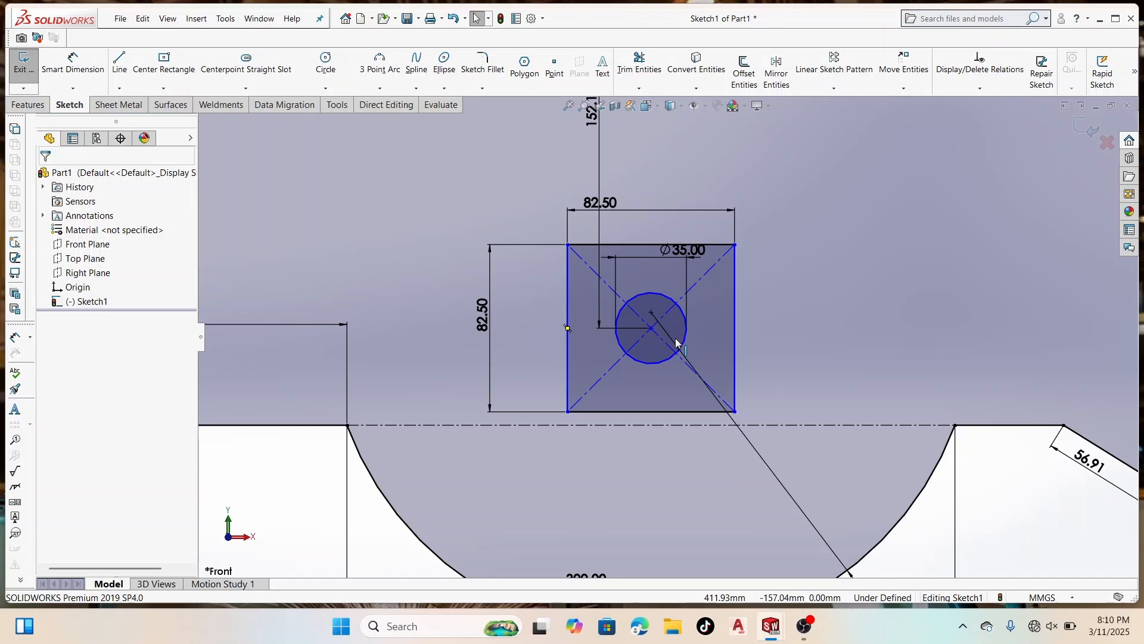
scroll(678, 343, "up", 3)
scroll(676, 356, "up", 3)
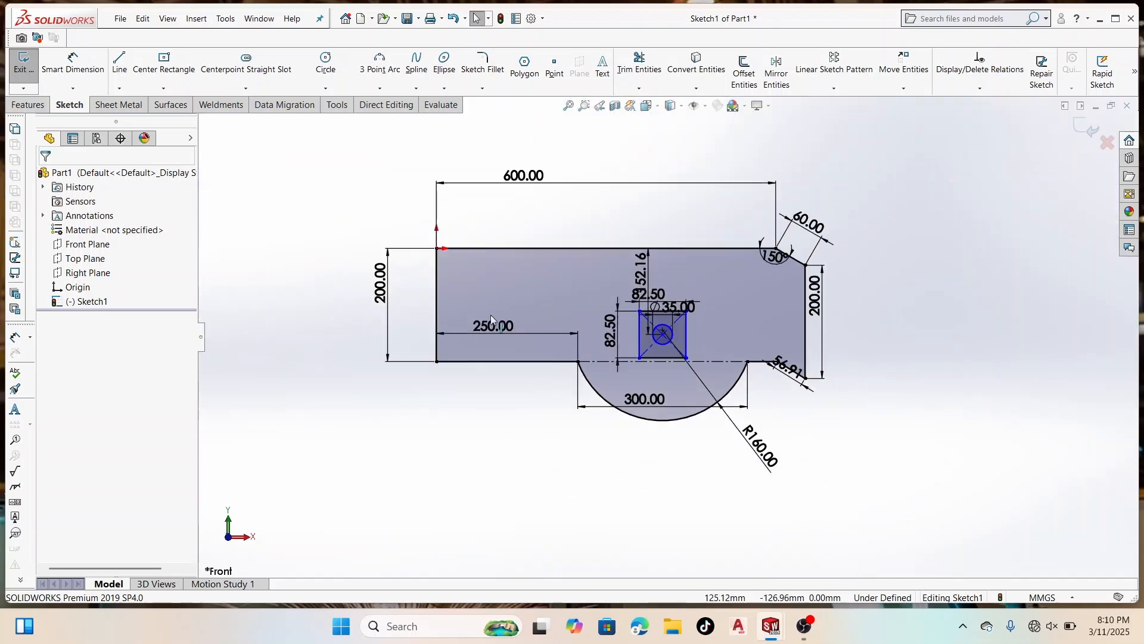
left_click(73, 66)
scroll(671, 335, "down", 3)
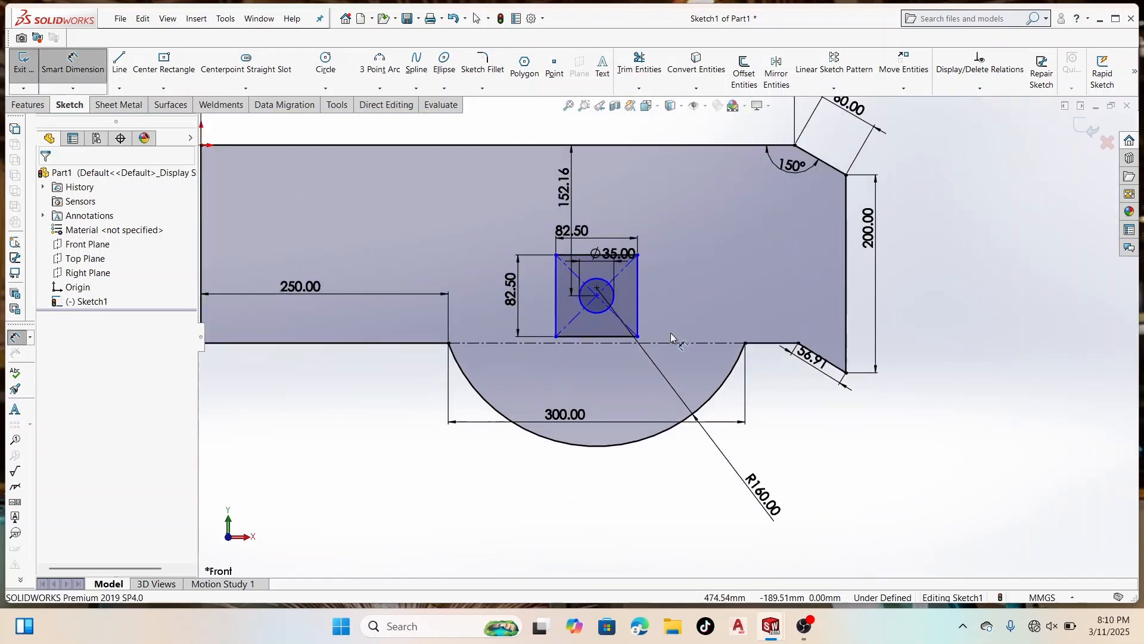
scroll(671, 333, "up", 3)
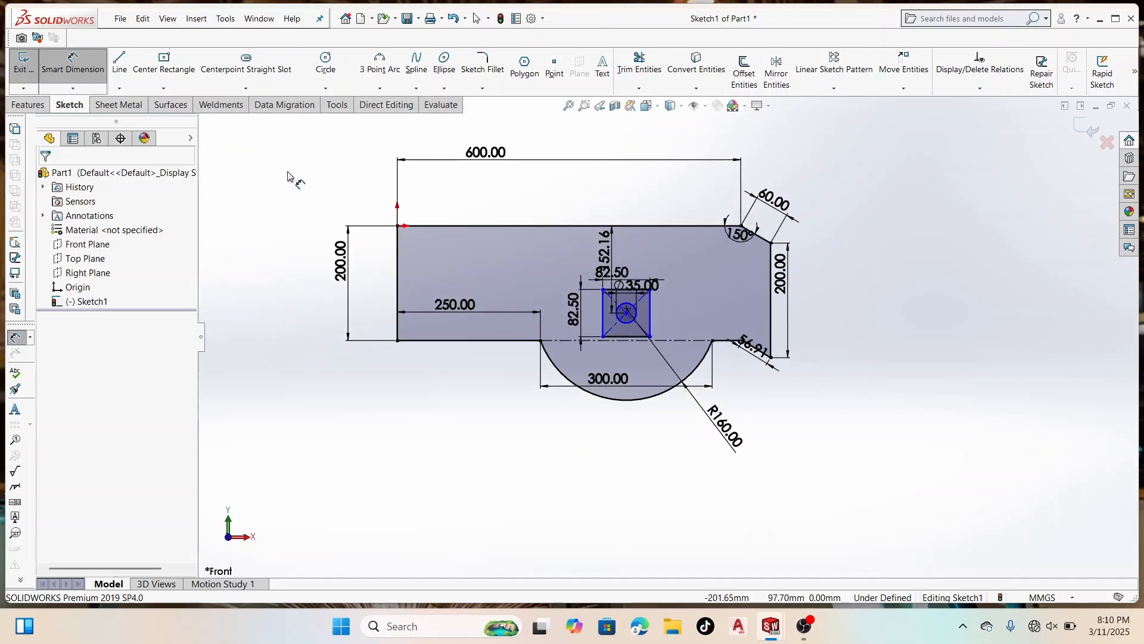
left_click(397, 226)
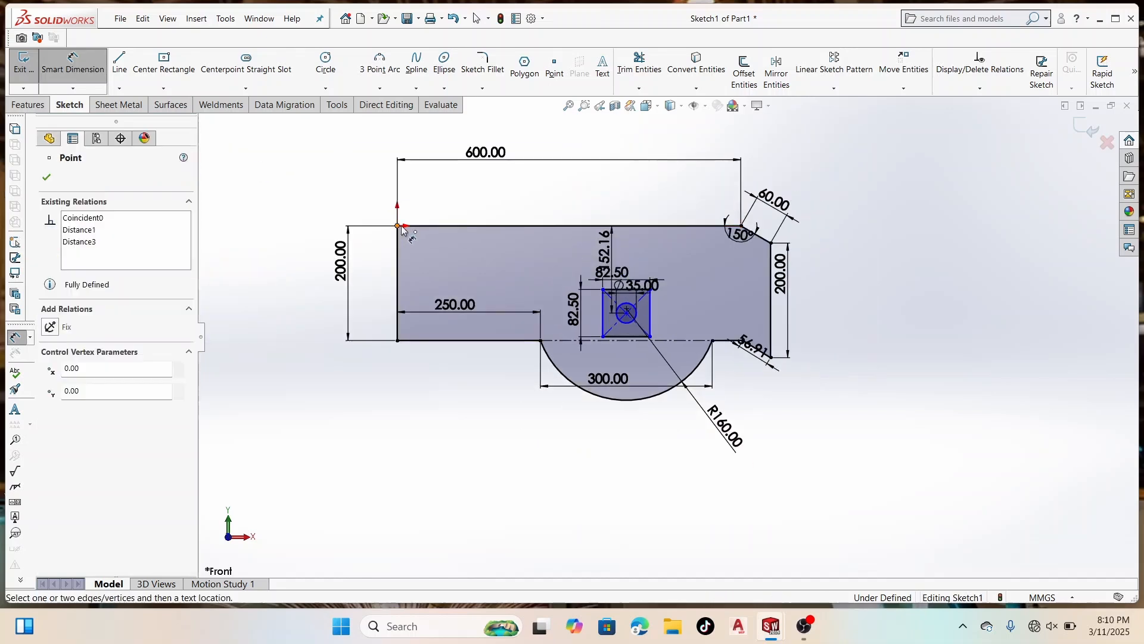
left_click(626, 314)
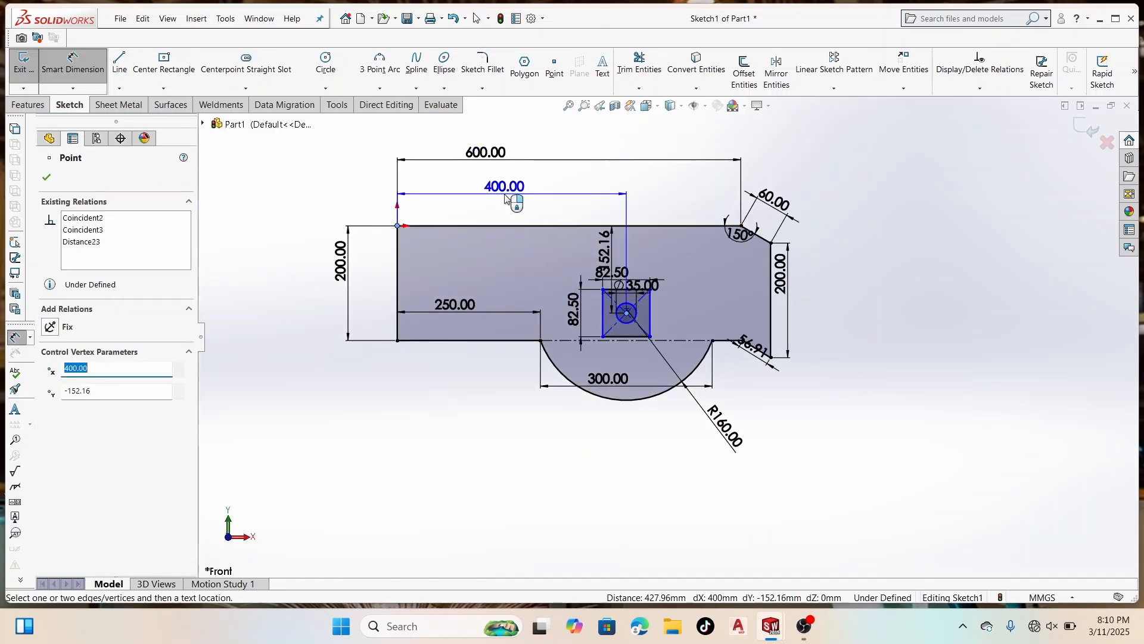
left_click(505, 199)
left_click(453, 176)
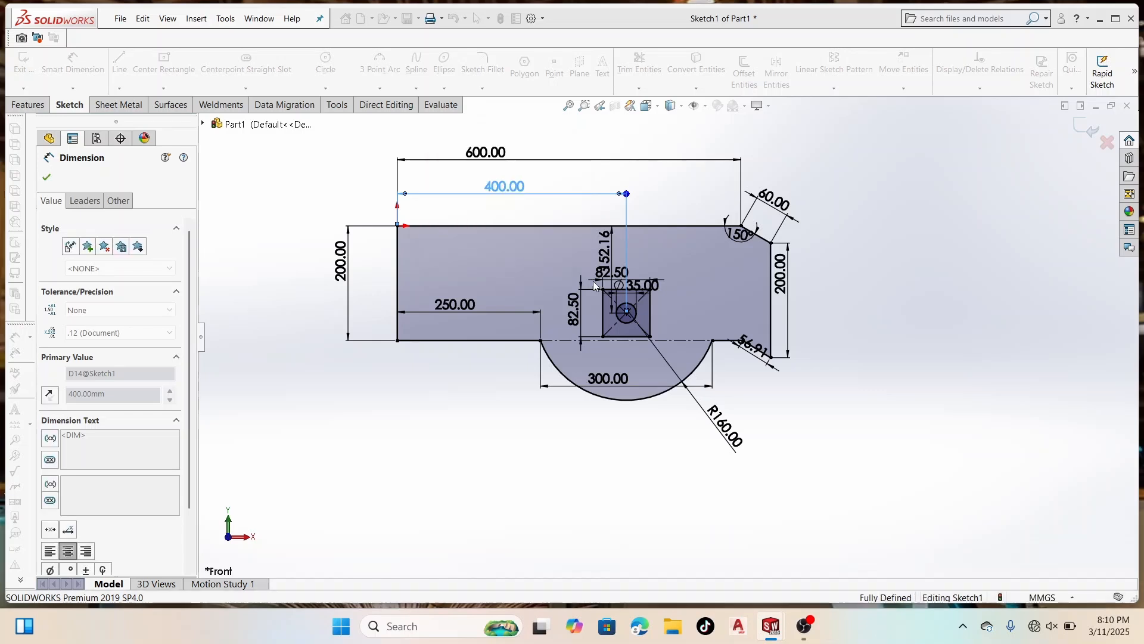
scroll(597, 309, "down", 6)
scroll(477, 206, "down", 2)
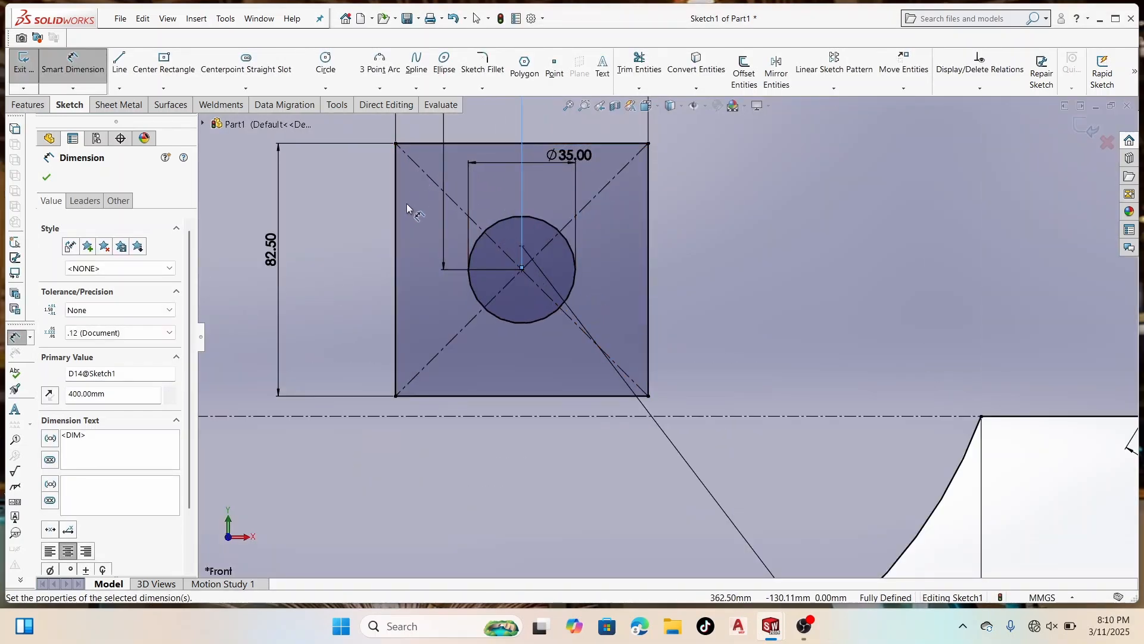
Step: Convert the 82.5 mm square's outline to construction geometry
key("Escape")
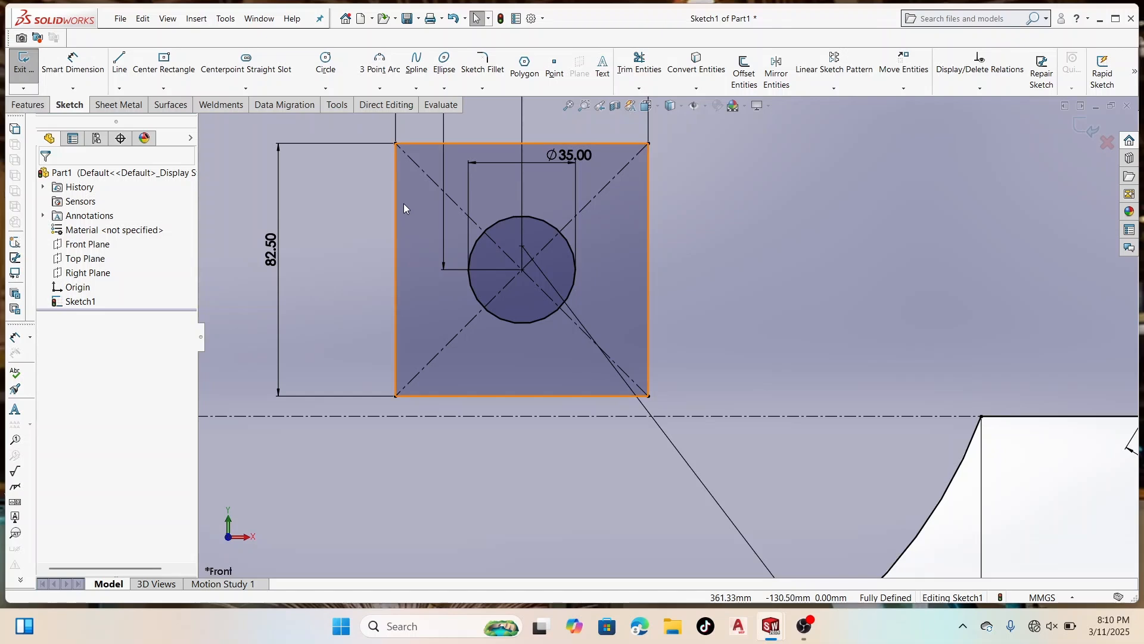
right_click(403, 202)
left_click(432, 186)
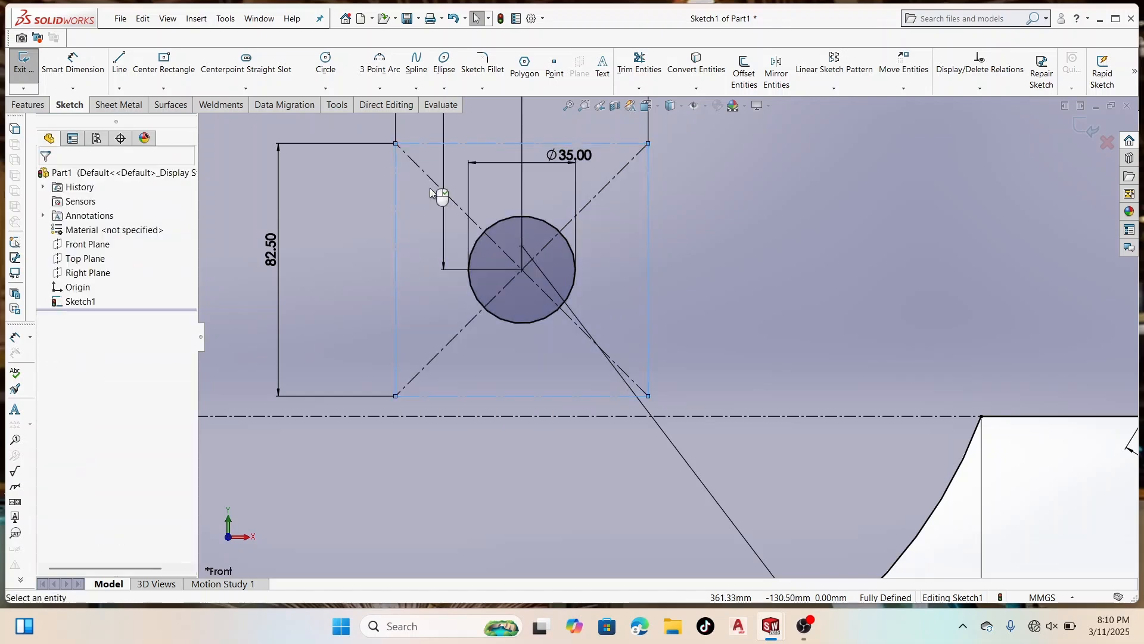
Step: Draw three circles of about 11 to 15 mm radius centered on the square's upper-left, upper-right and lower-right corners
left_click(325, 63)
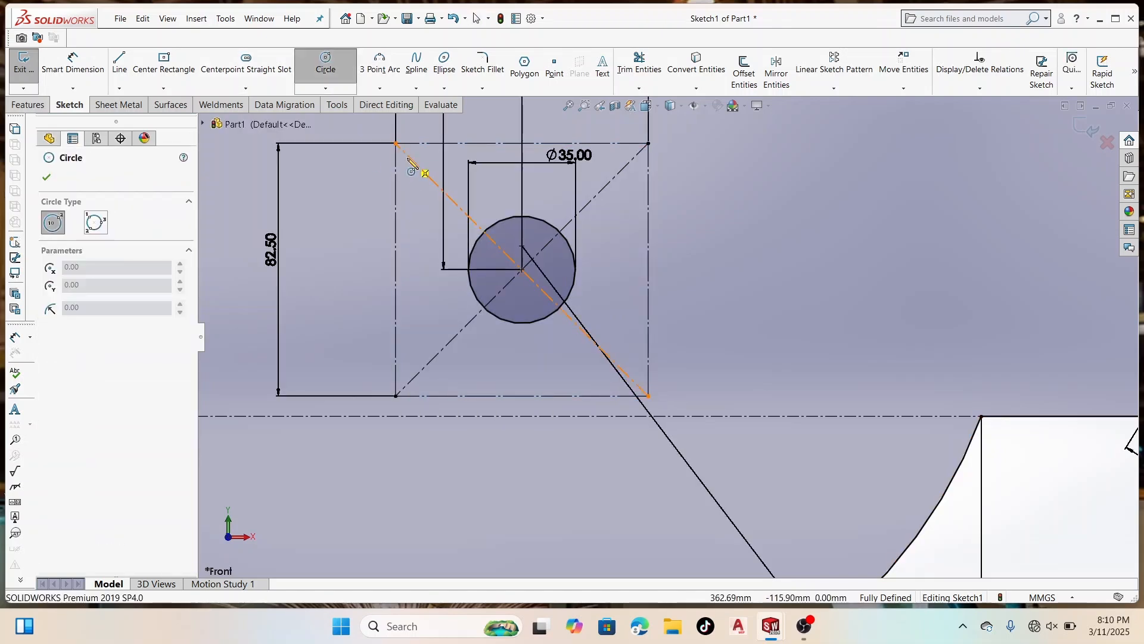
left_click(396, 144)
scroll(405, 152, "up", 3)
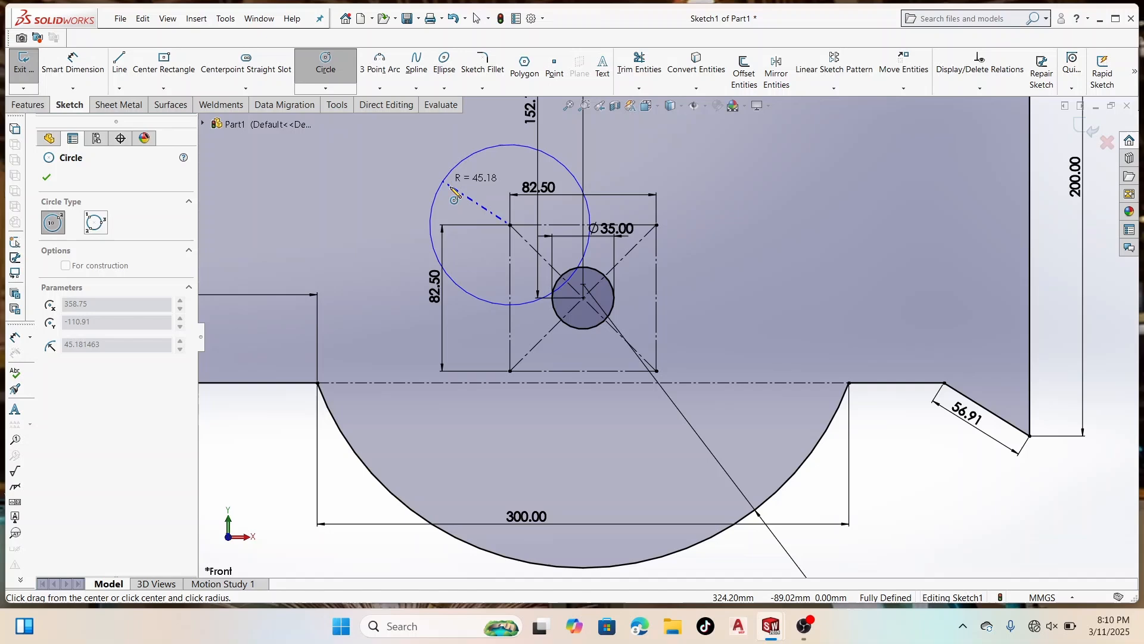
left_click(500, 219)
left_click(657, 225)
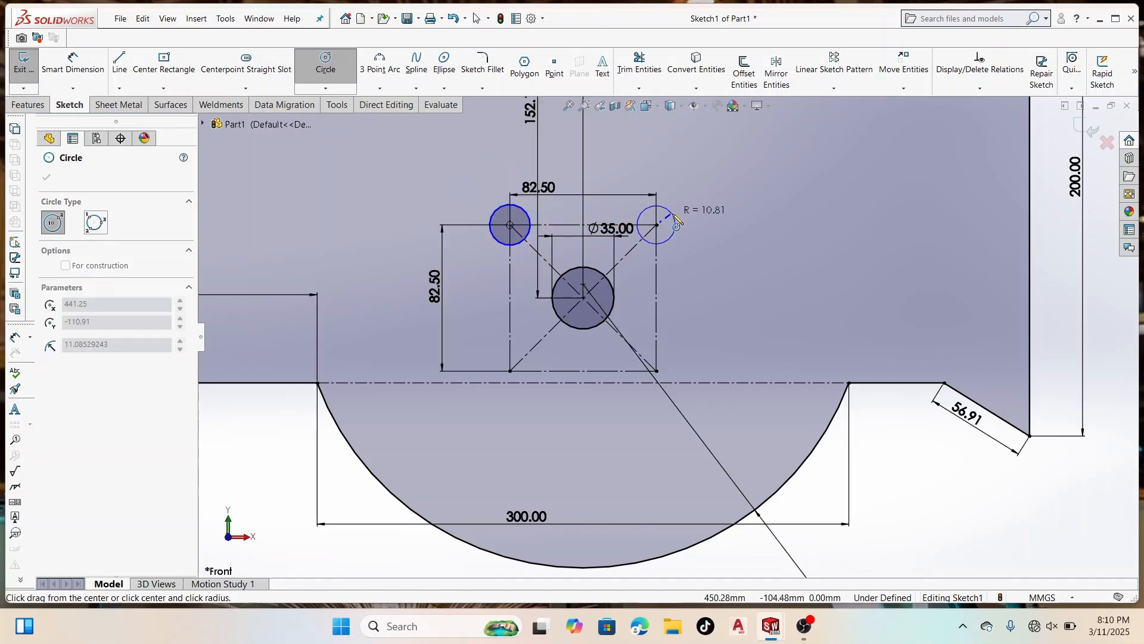
left_click(660, 205)
left_click(656, 372)
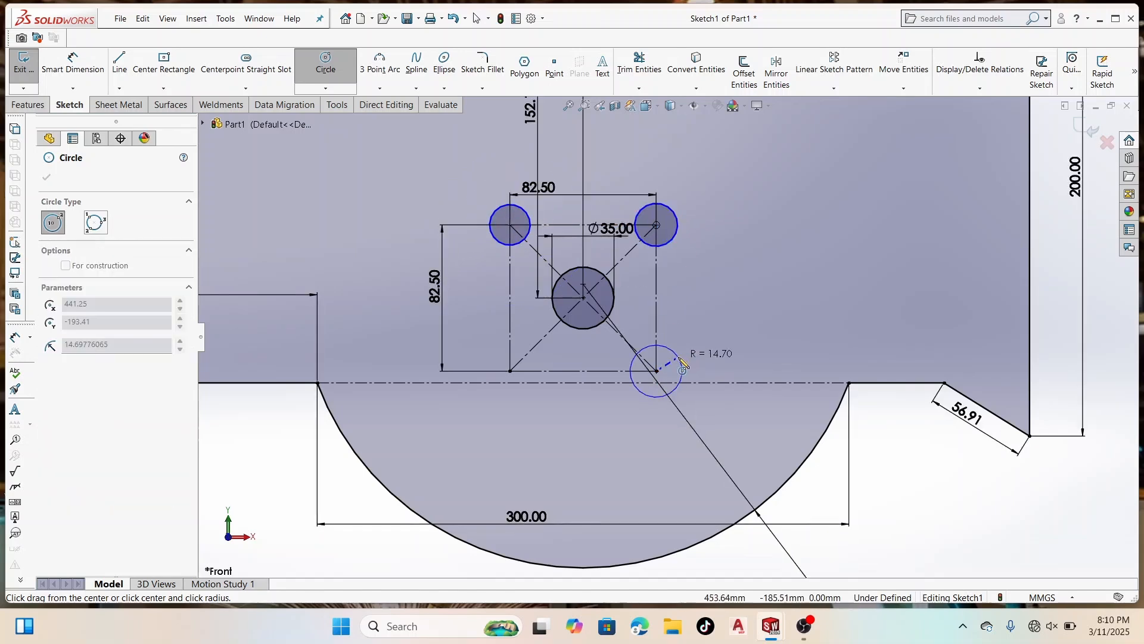
left_click(662, 395)
Step: Draw a circle about 13 mm in diameter on the square's lower-left corner, touching the horizontal construction line below it
left_click(510, 371)
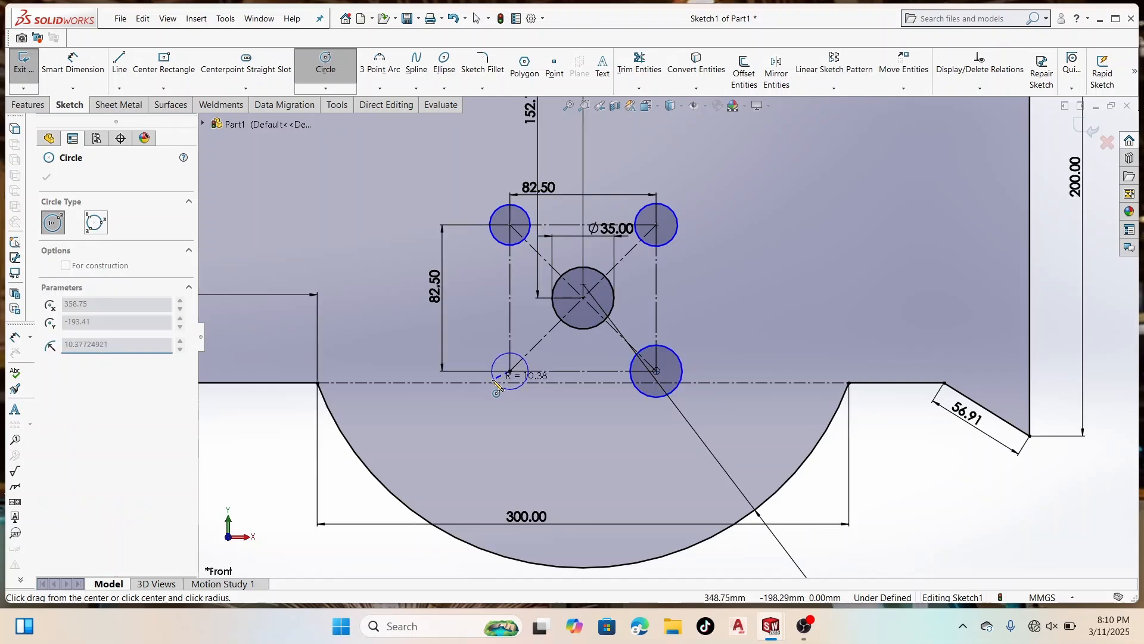
left_click(500, 383)
right_click(496, 380)
left_click(504, 391)
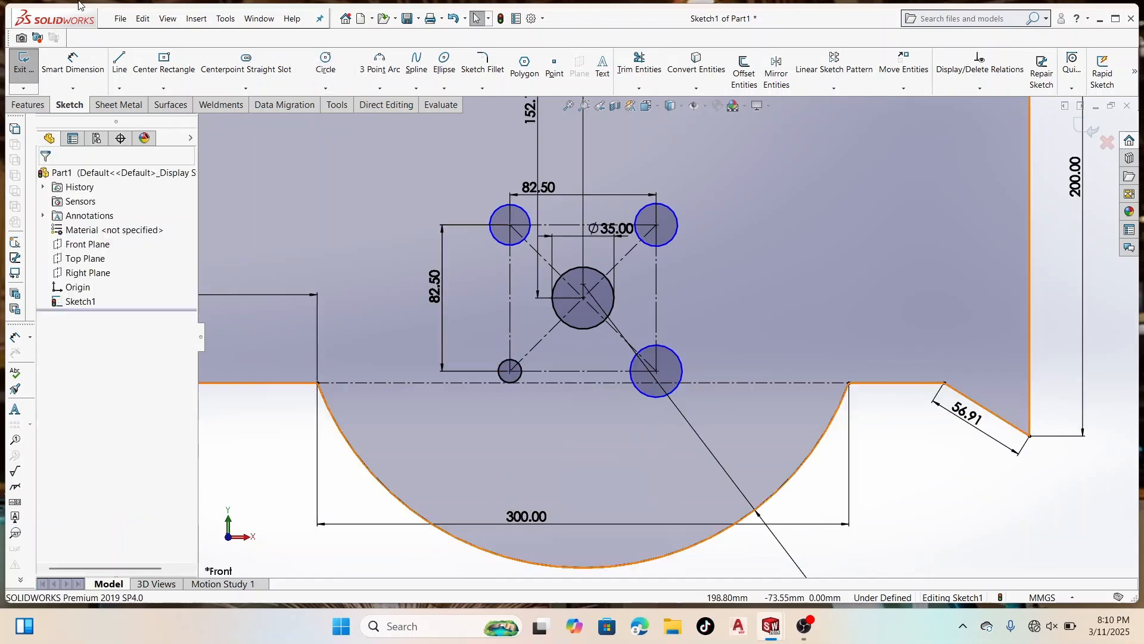
Step: Add an Equal relation between the four circles on the square's corners
left_click(961, 90)
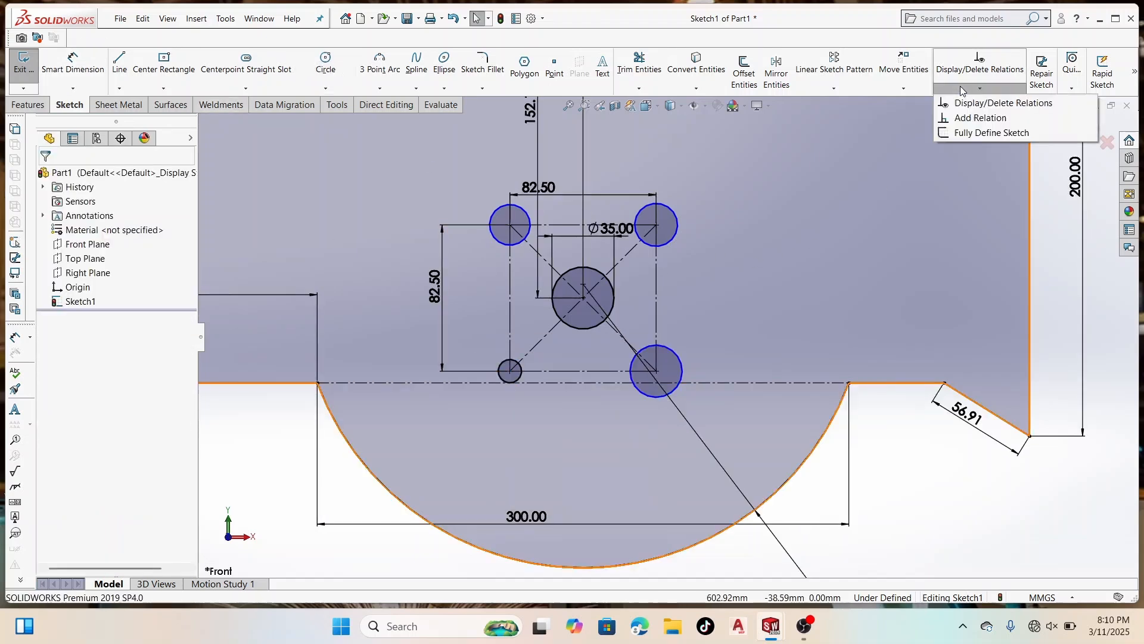
left_click(980, 118)
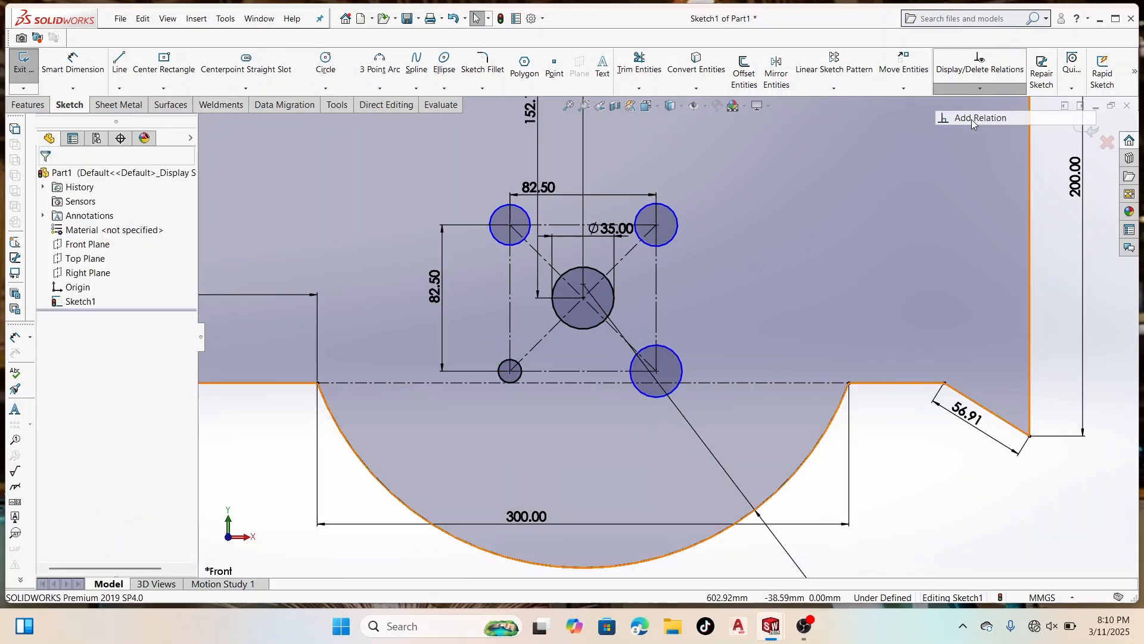
left_click(510, 369)
left_click(511, 244)
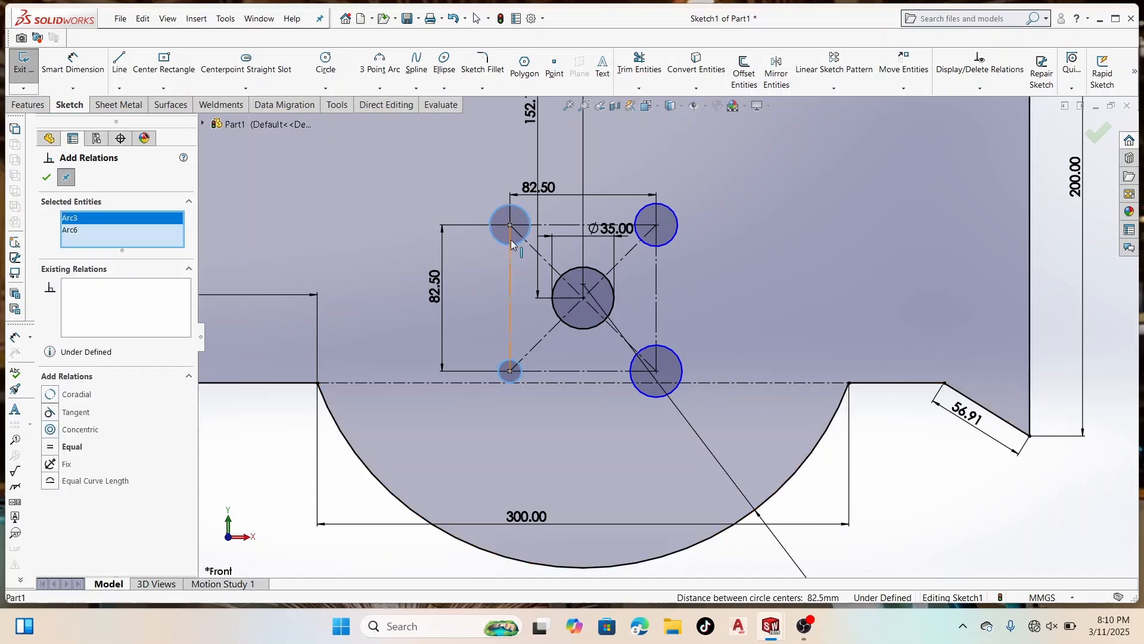
left_click(671, 233)
left_click(686, 365)
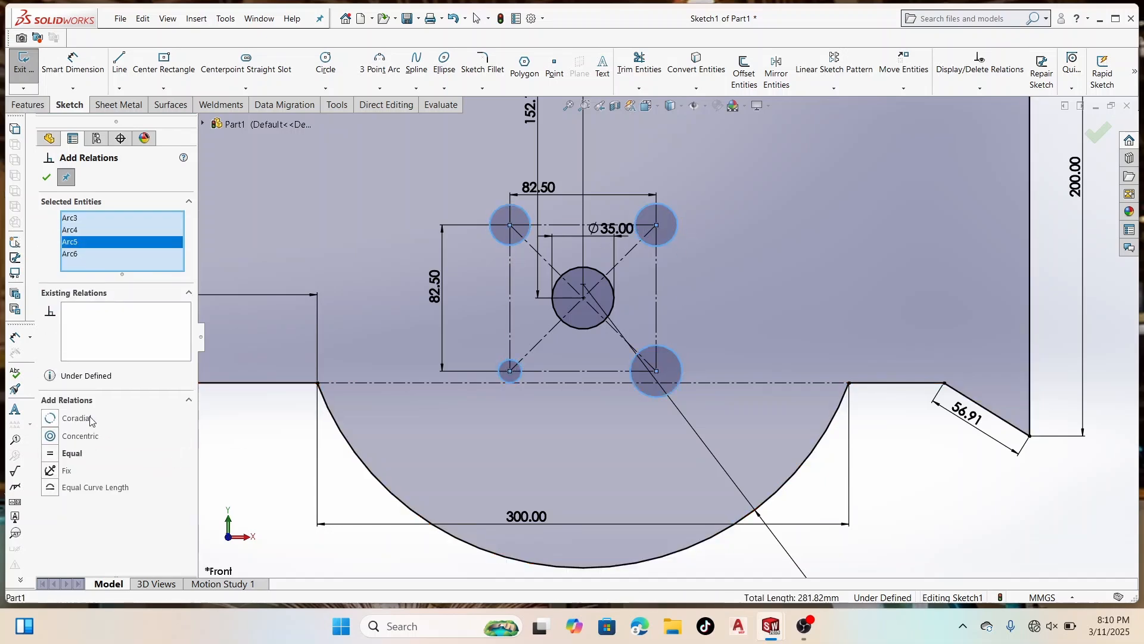
left_click(55, 454)
left_click(45, 178)
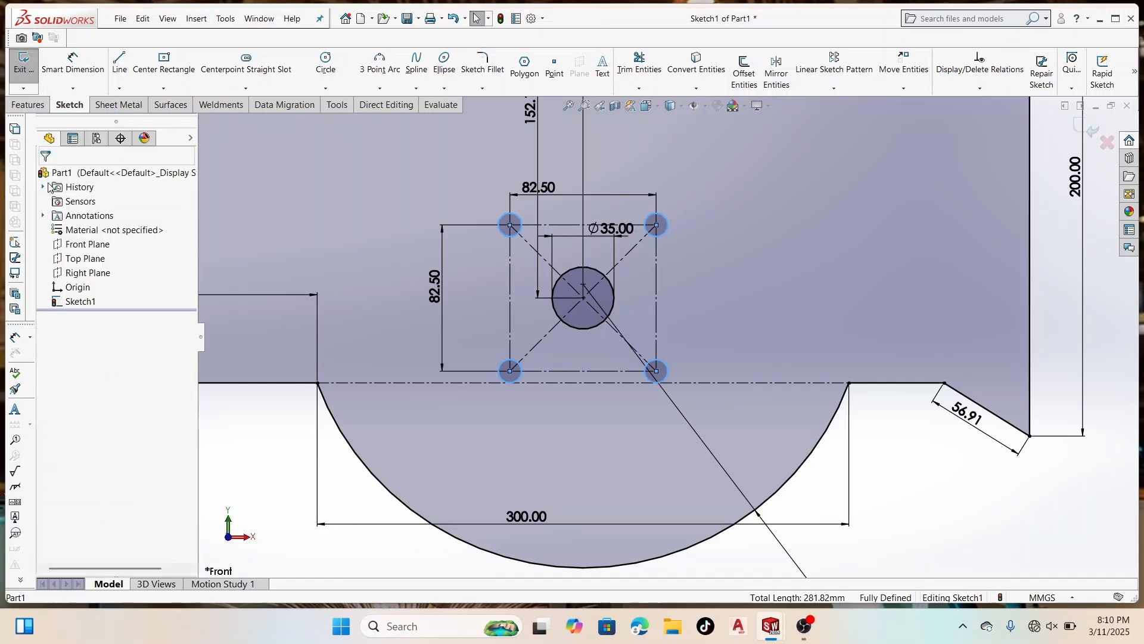
Step: Try to dimension the diameter of the circle on the square's lower-left corner
left_click(72, 65)
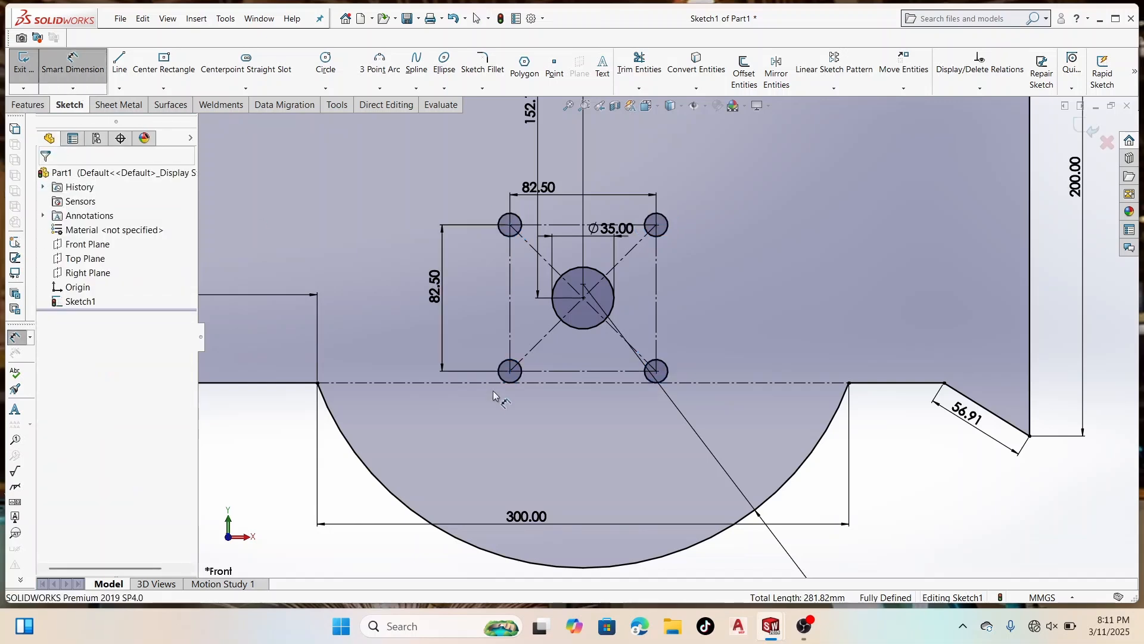
left_click(517, 381)
left_click(527, 425)
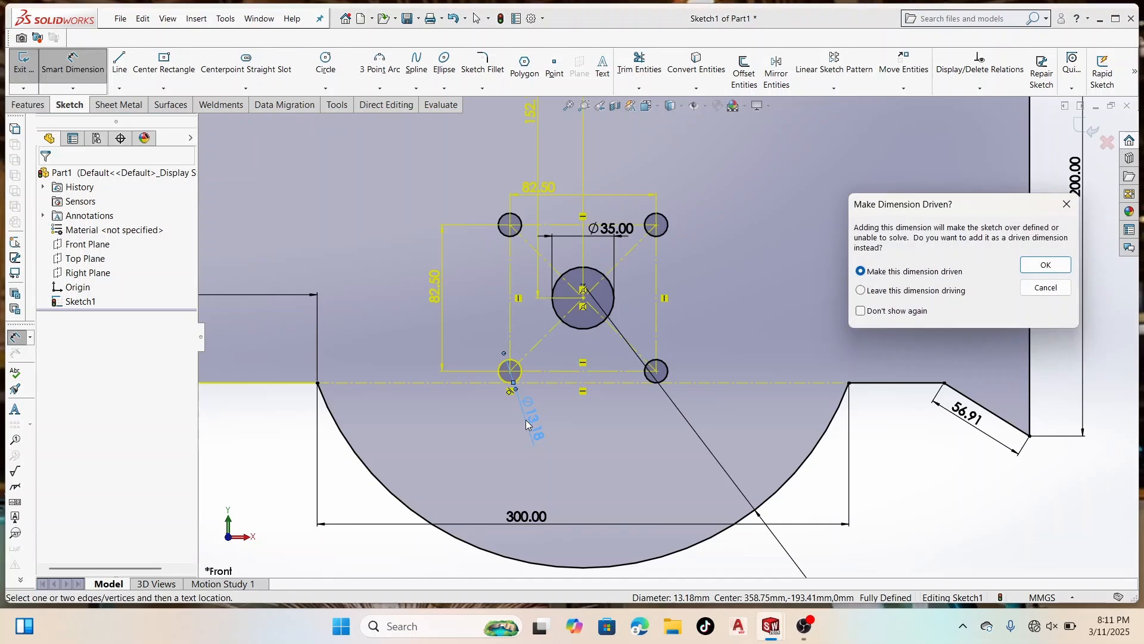
left_click(1067, 204)
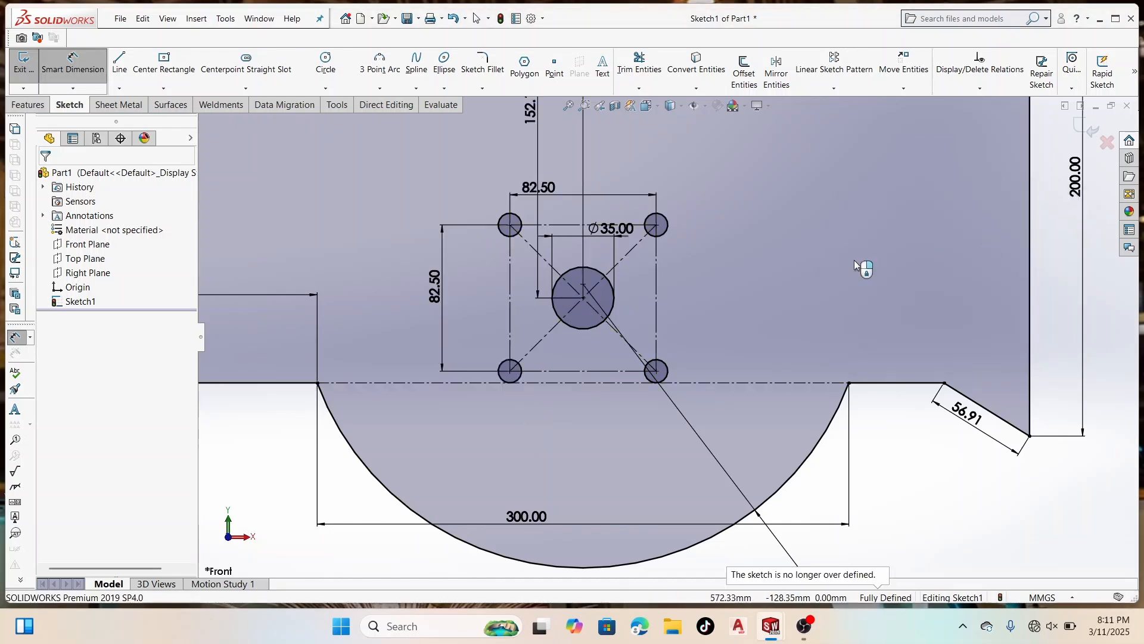
Step: Try to dimension the vertical distance between the lower-left corner circle and the horizontal construction line
scroll(659, 307, "up", 3)
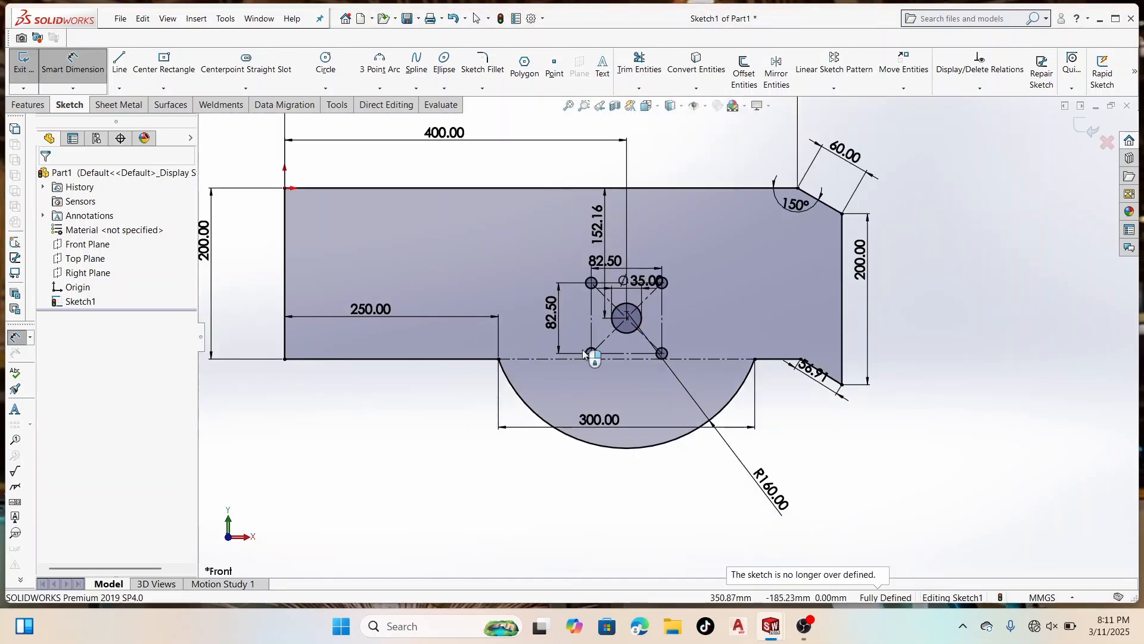
scroll(593, 364, "down", 8)
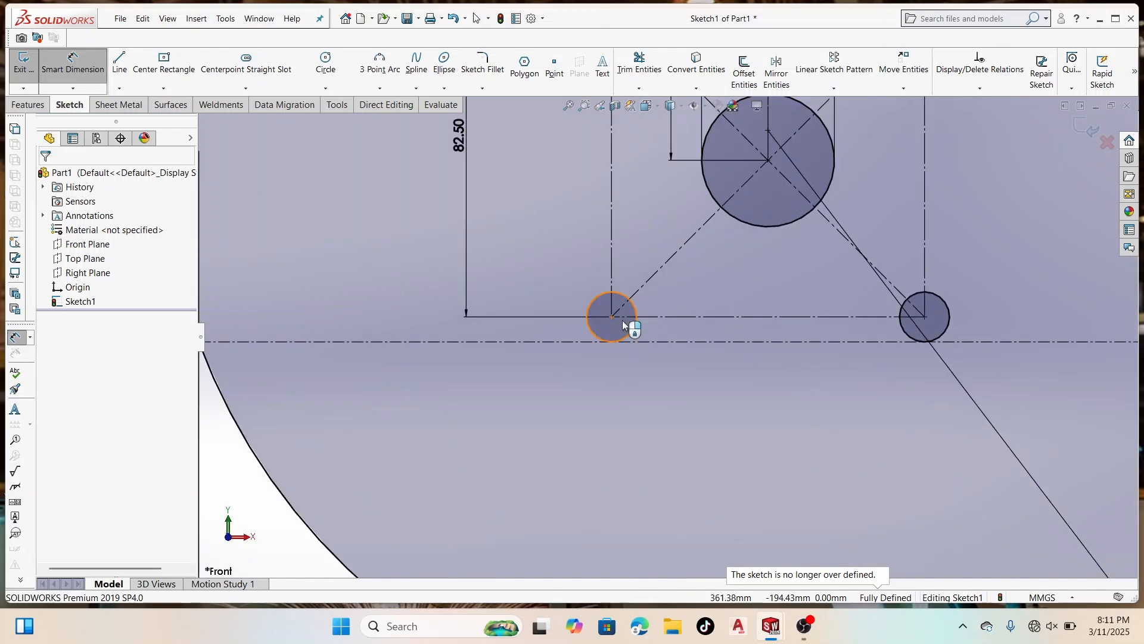
right_click(638, 332)
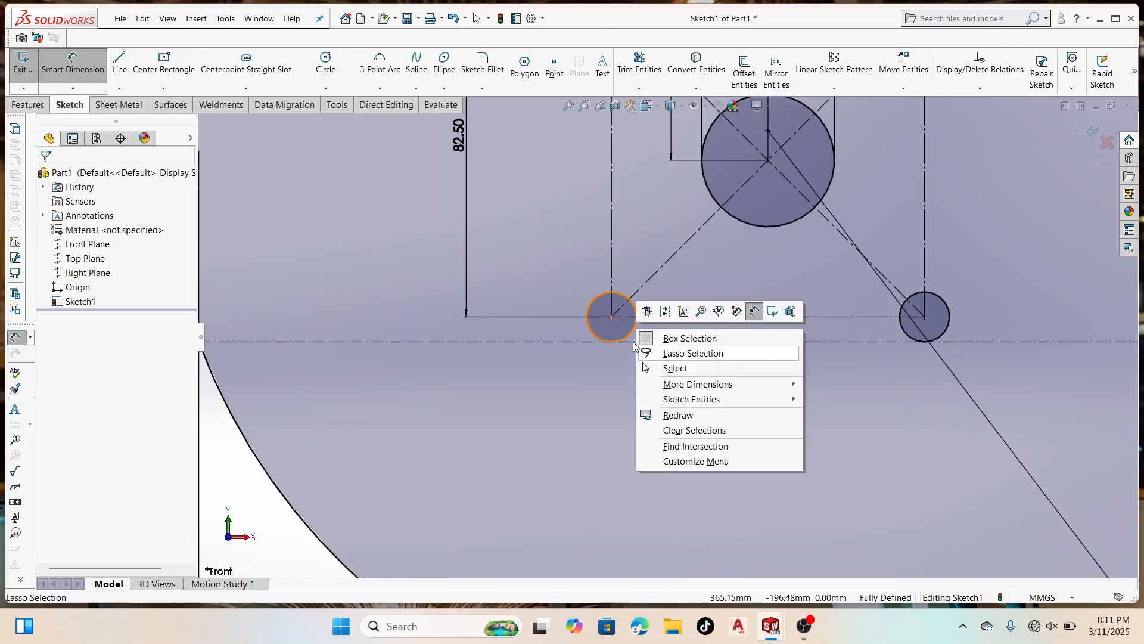
left_click(601, 377)
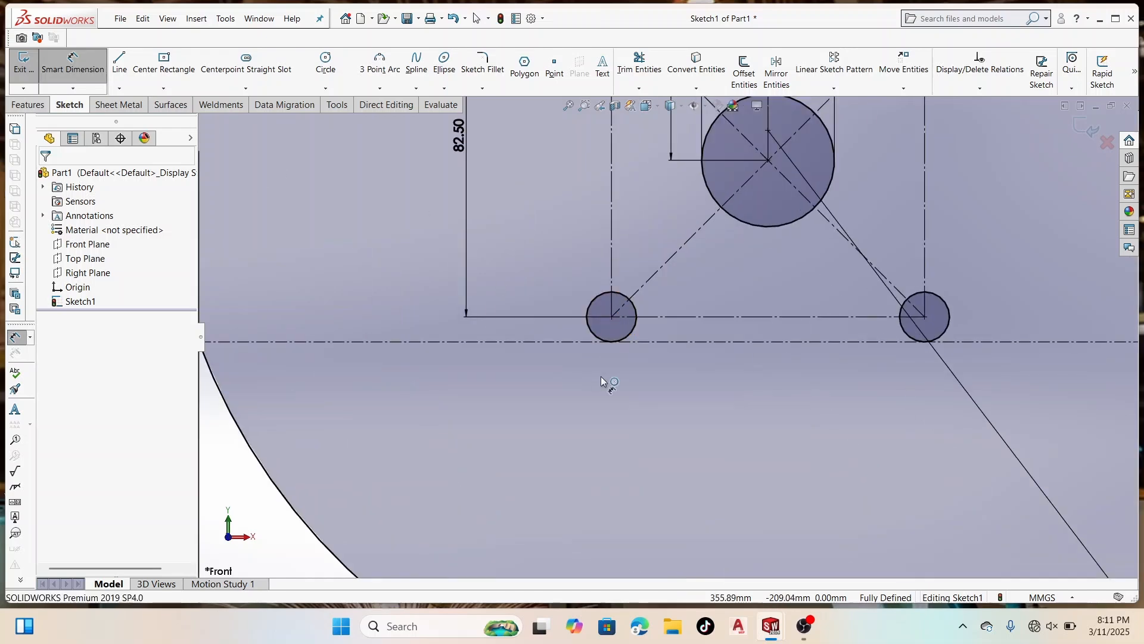
left_click(636, 335)
left_click(647, 342)
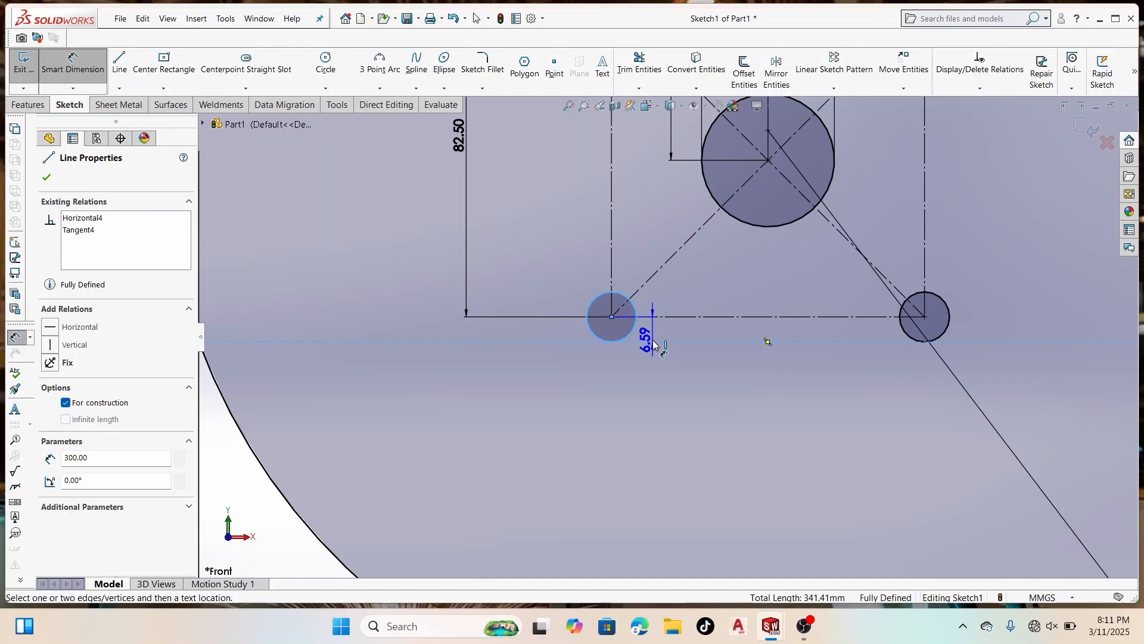
left_click(655, 342)
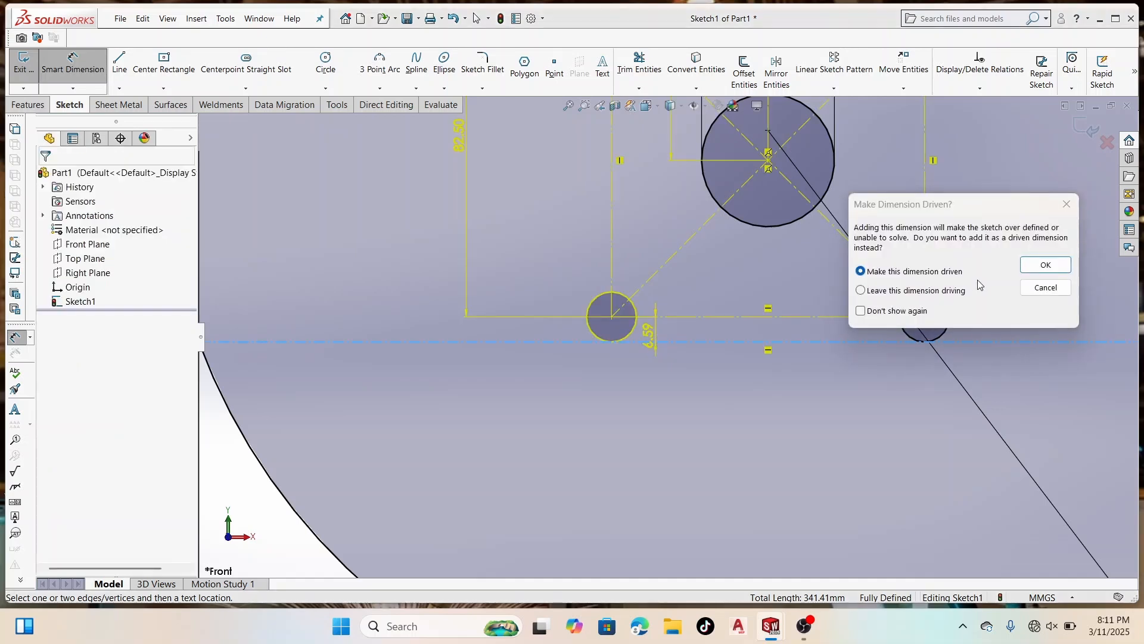
left_click(1048, 266)
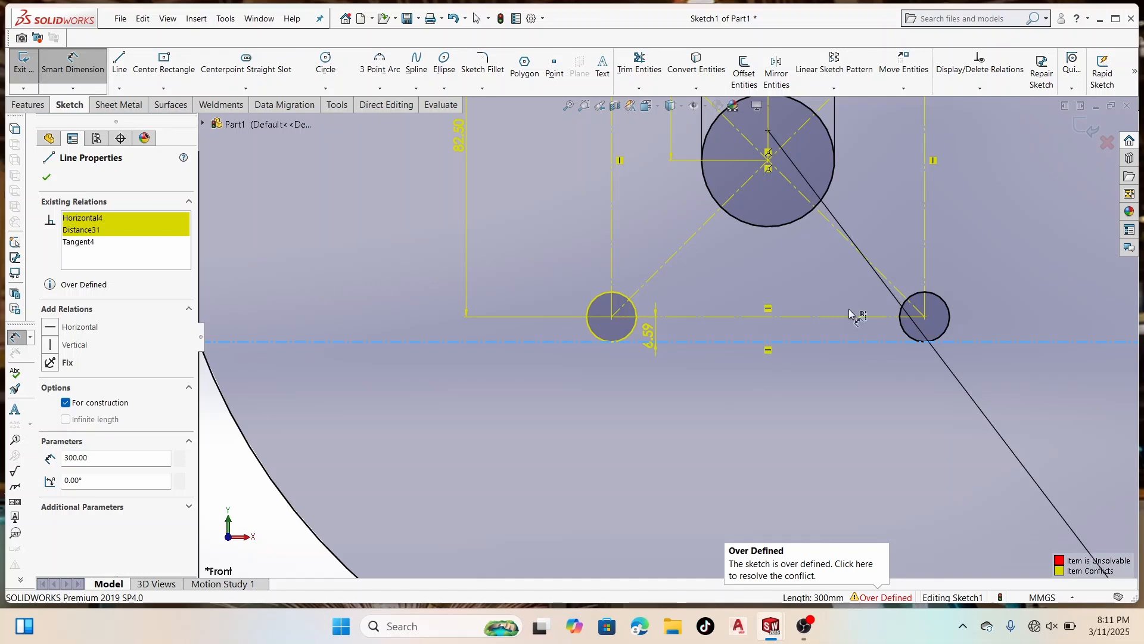
Step: Diagnose the over-defined sketch with SketchXpert and accept the first proposed solution
left_click(893, 601)
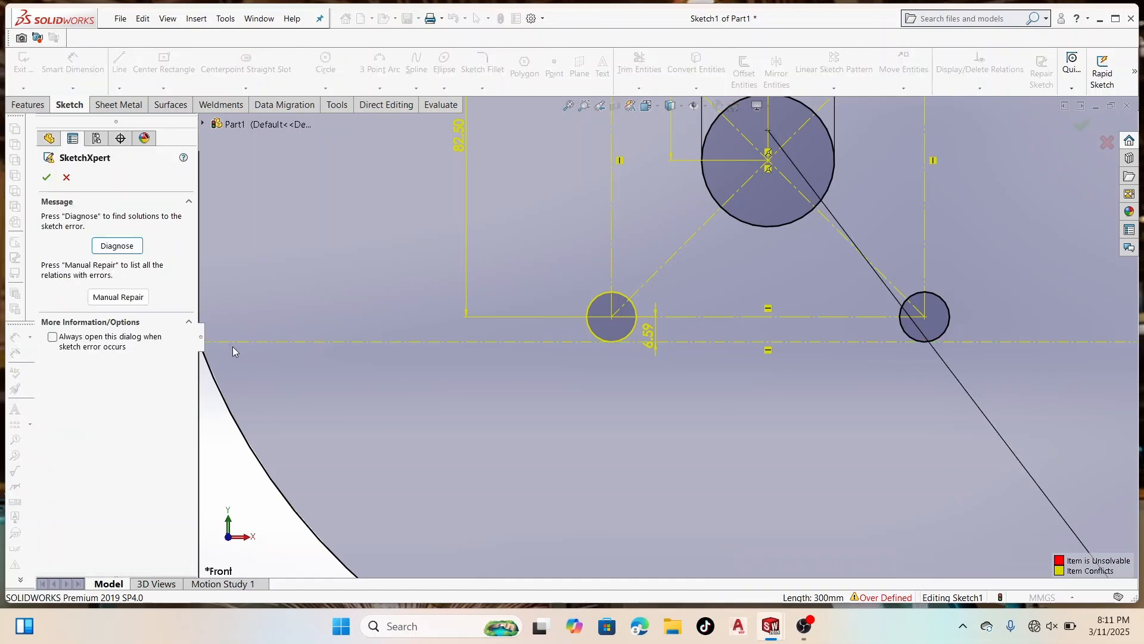
left_click(128, 298)
left_click(109, 247)
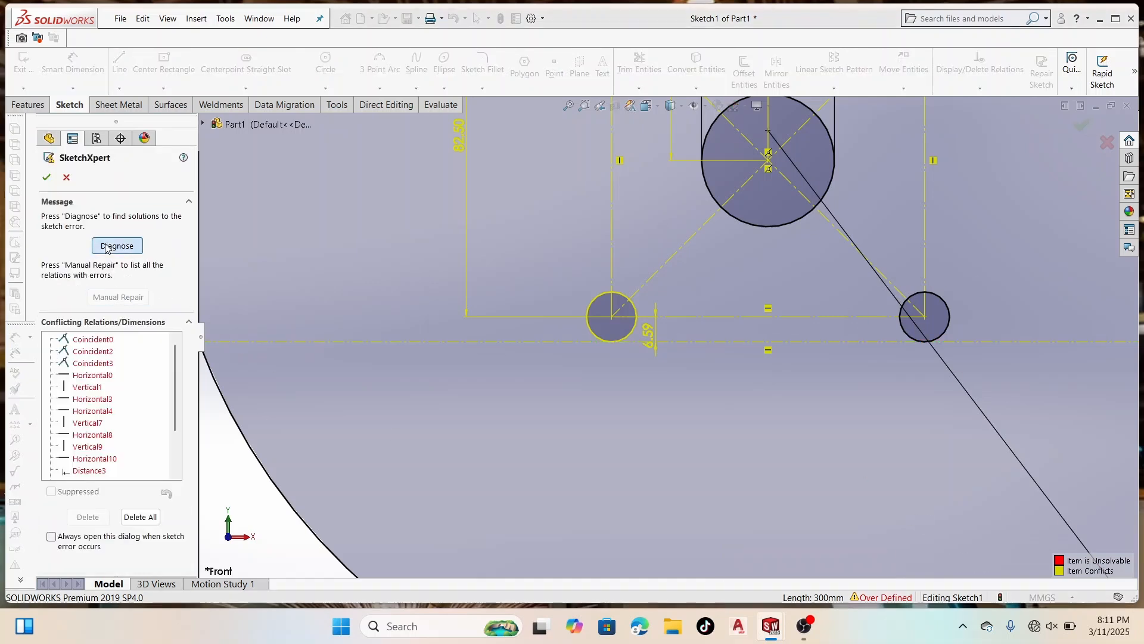
left_click(583, 311)
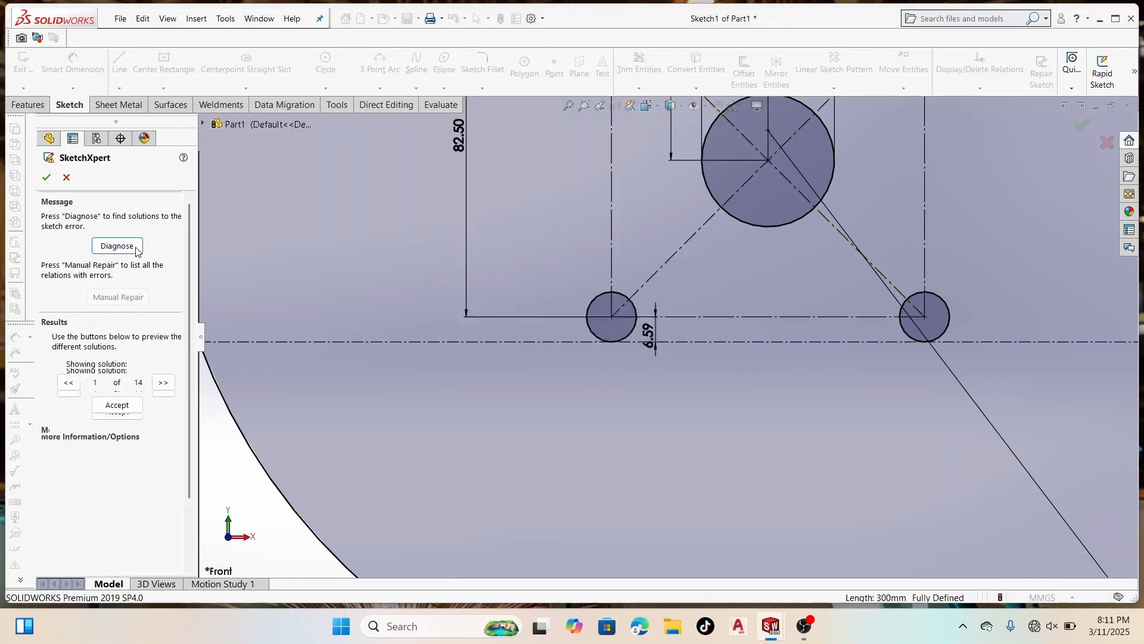
left_click(112, 406)
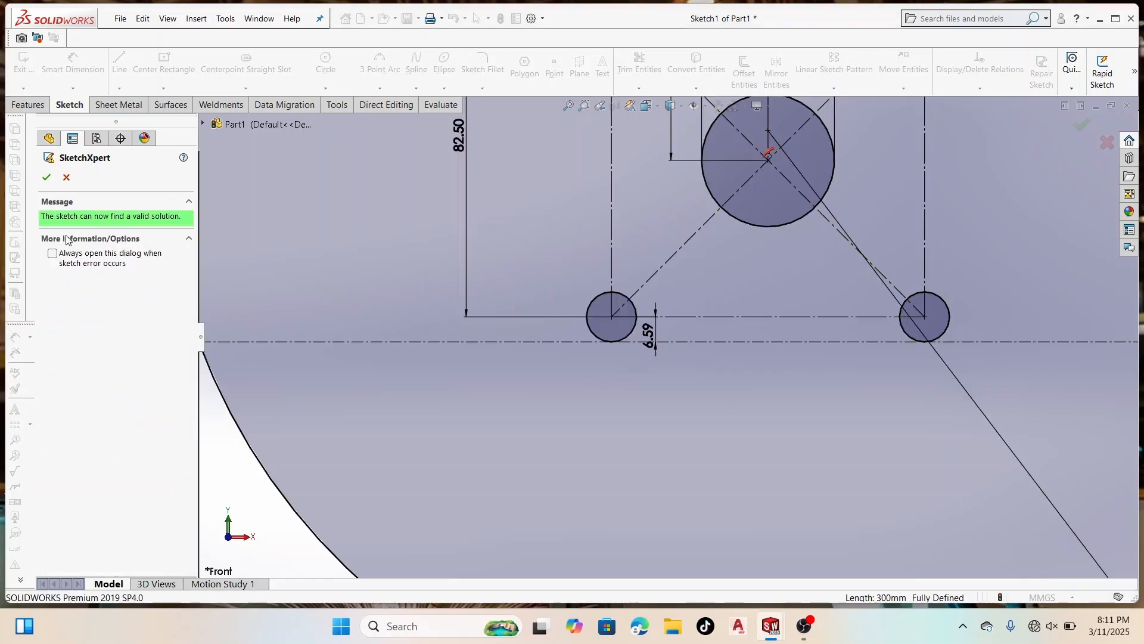
left_click(47, 177)
Step: Undo the added distance dimension, the Equal relation and the lower-left corner circle
scroll(623, 292, "up", 3)
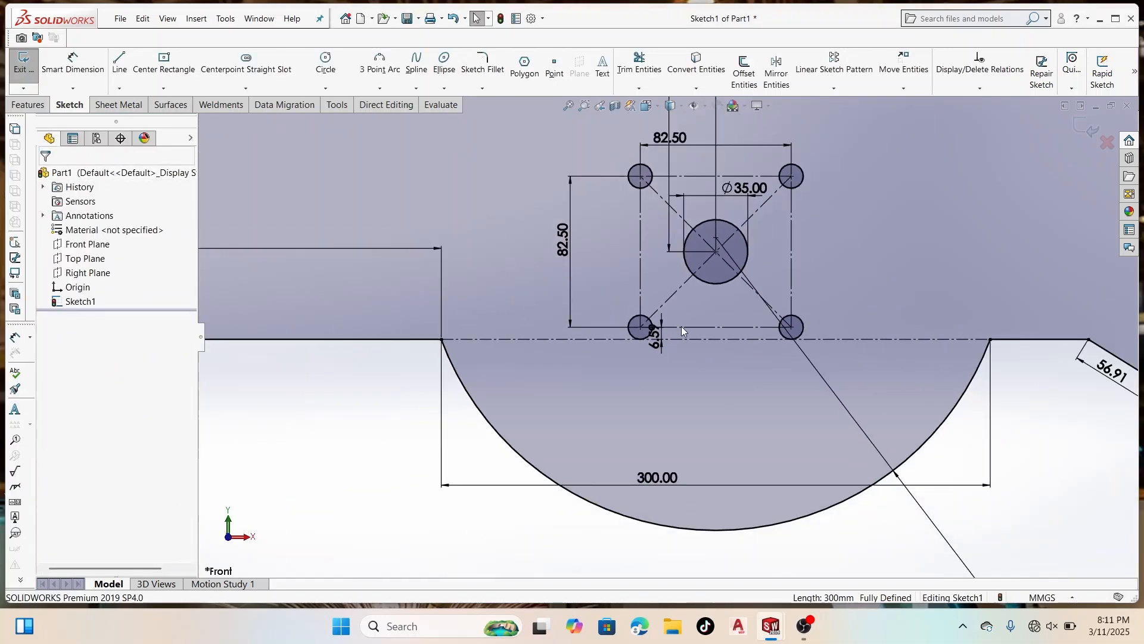
scroll(682, 326, "down", 3)
left_click(73, 61)
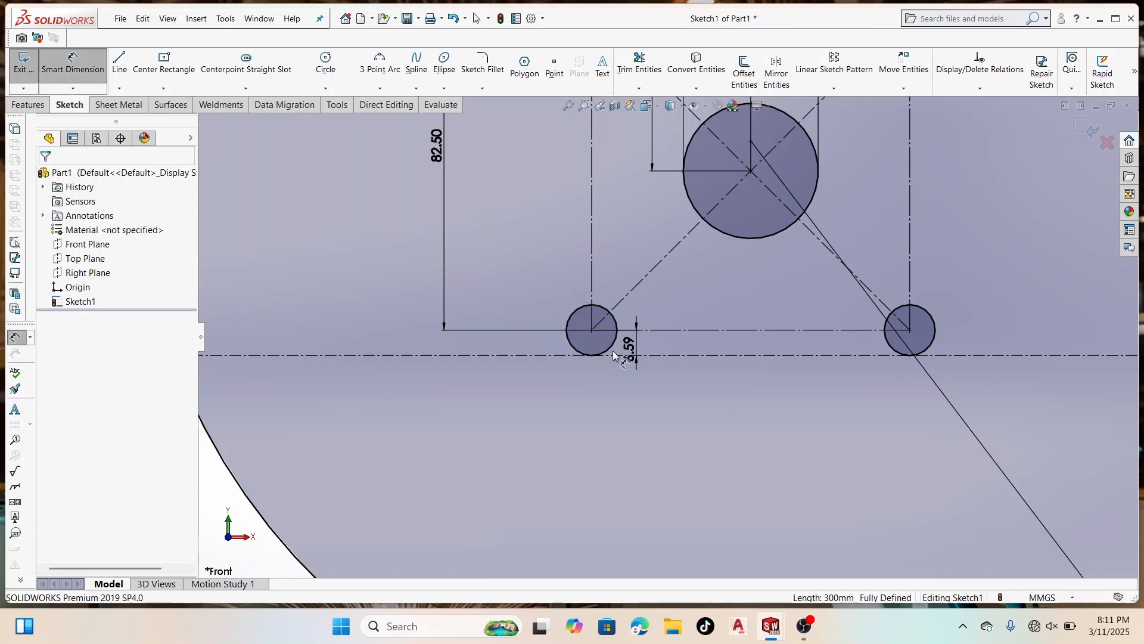
scroll(614, 355, "up", 3)
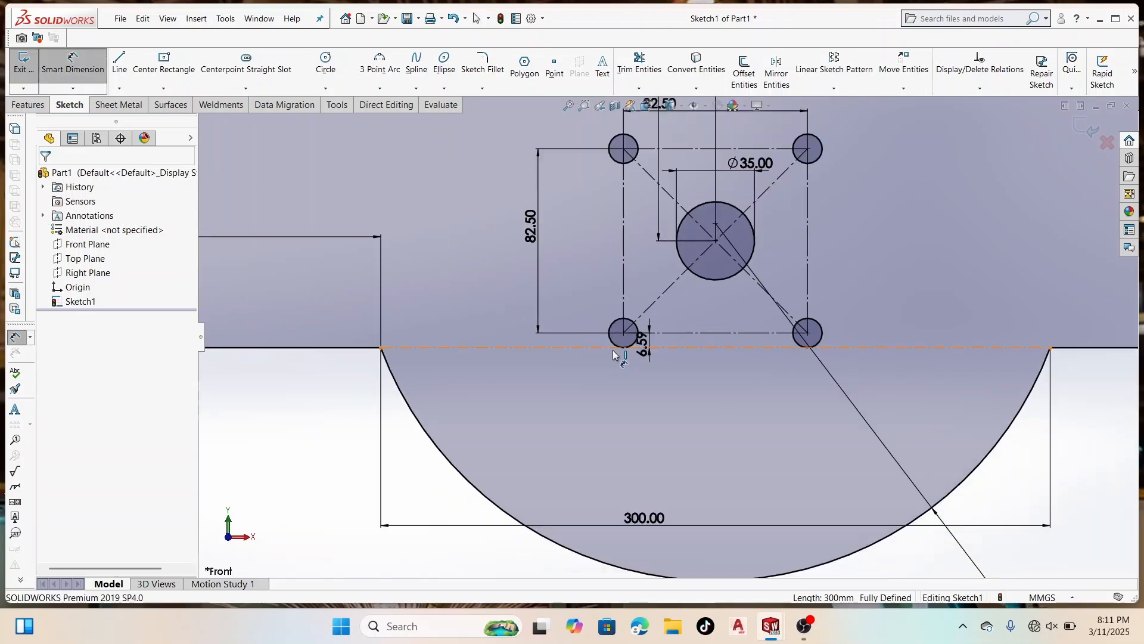
key("Escape")
key("ctrl+z")
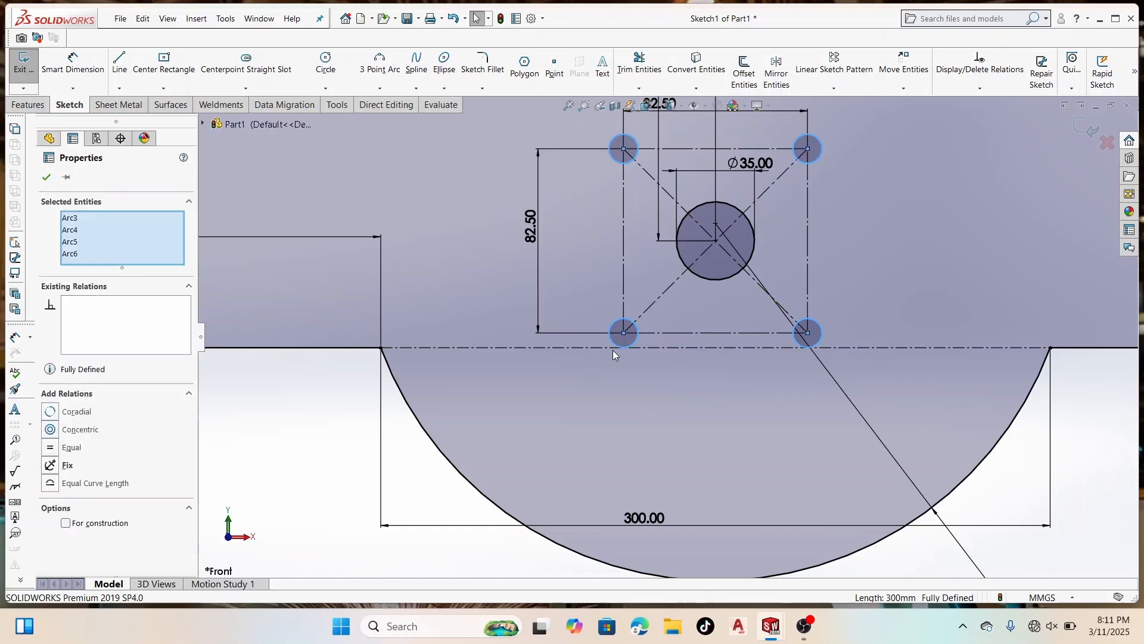
scroll(663, 364, "up", 3)
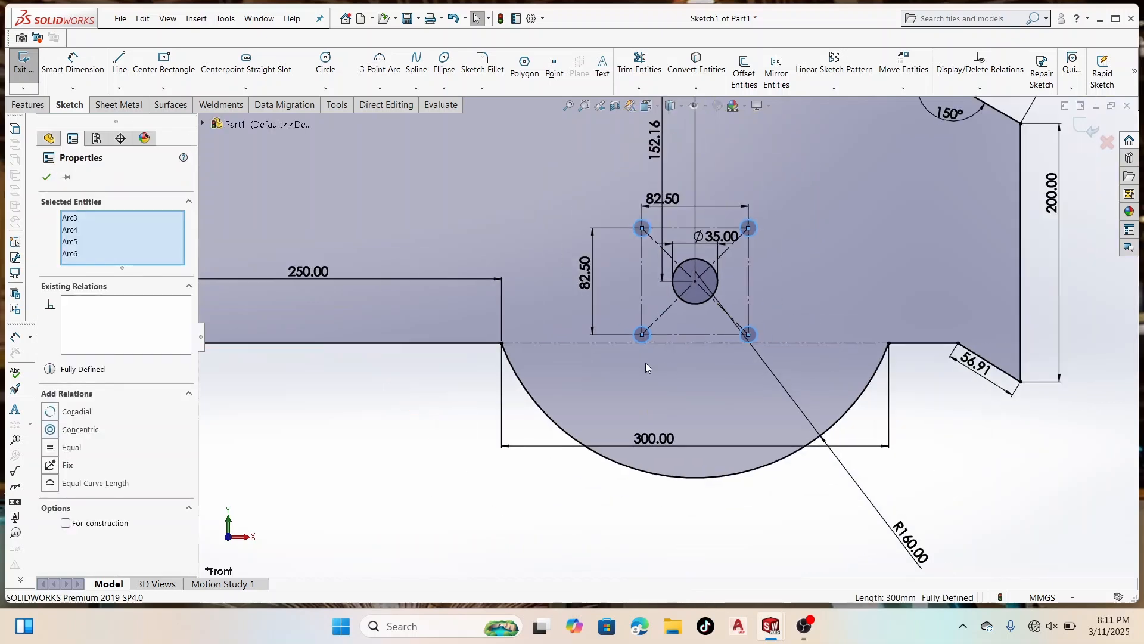
scroll(642, 360, "down", 3)
key("ctrl+z")
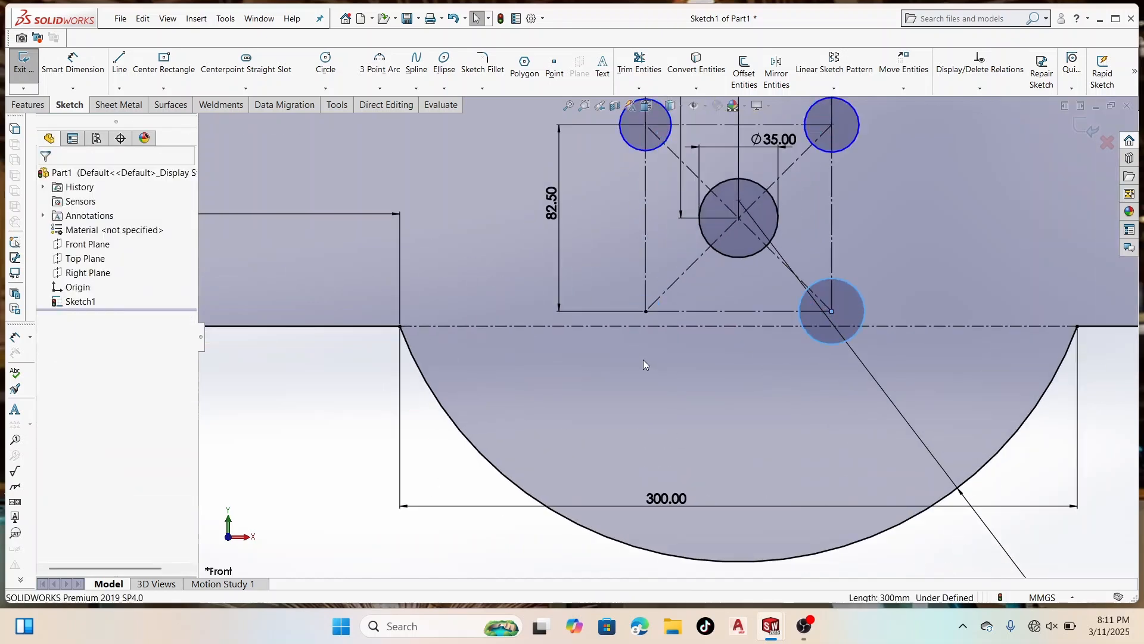
Step: Sketch a circle about 28 mm in diameter centred on the construction square's lower-left corner
scroll(642, 344, "up", 3)
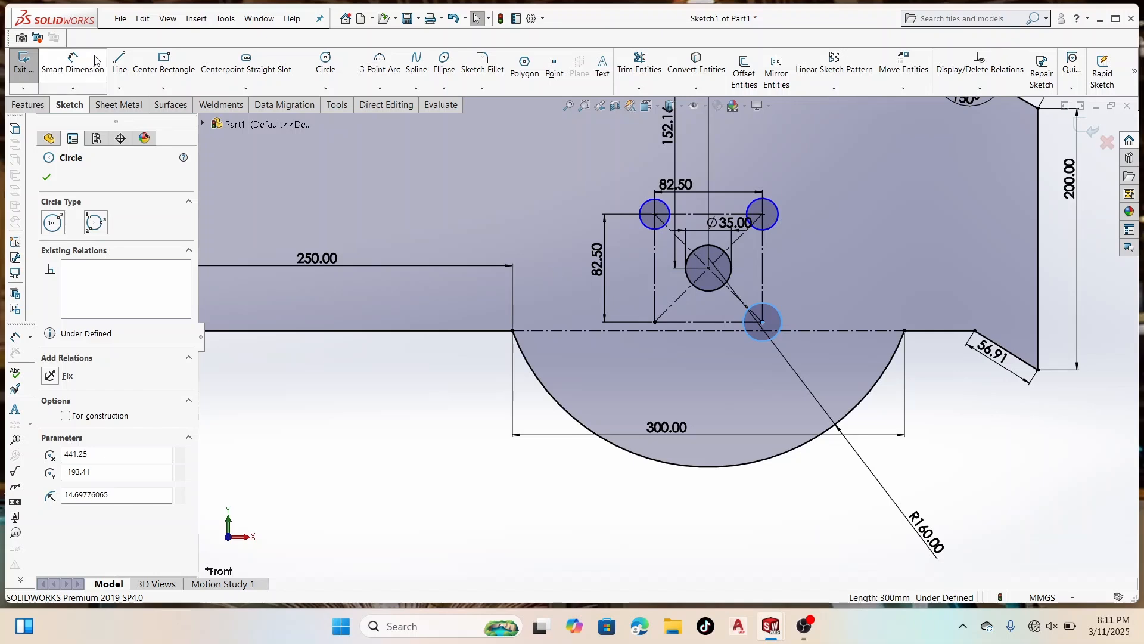
left_click(324, 62)
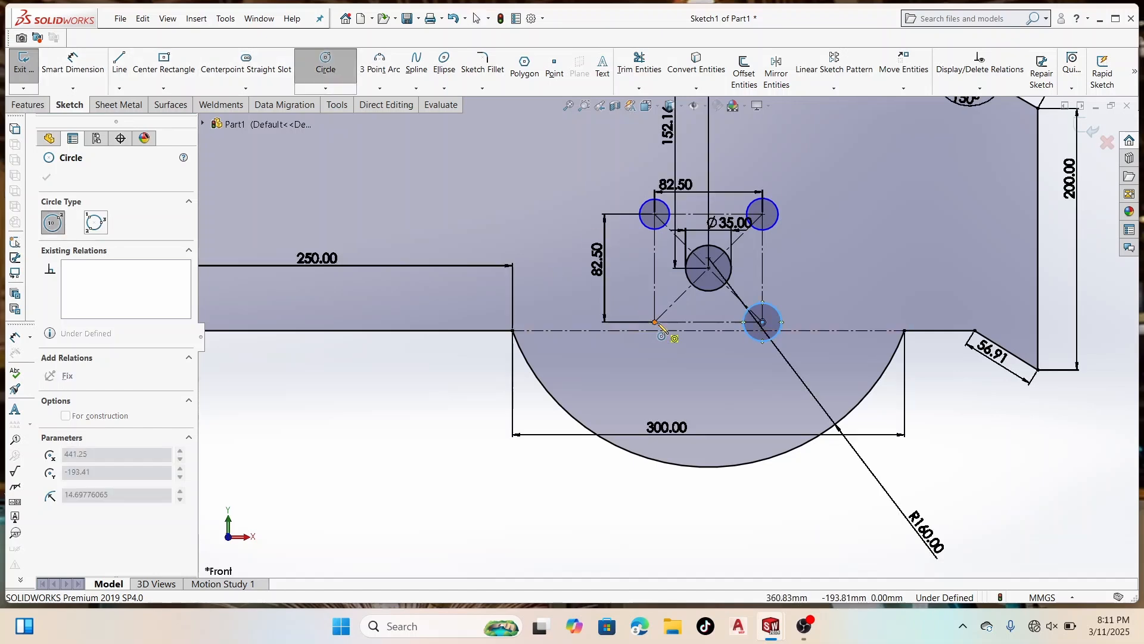
left_click(655, 323)
left_click(674, 323)
right_click(648, 259)
left_click(665, 315)
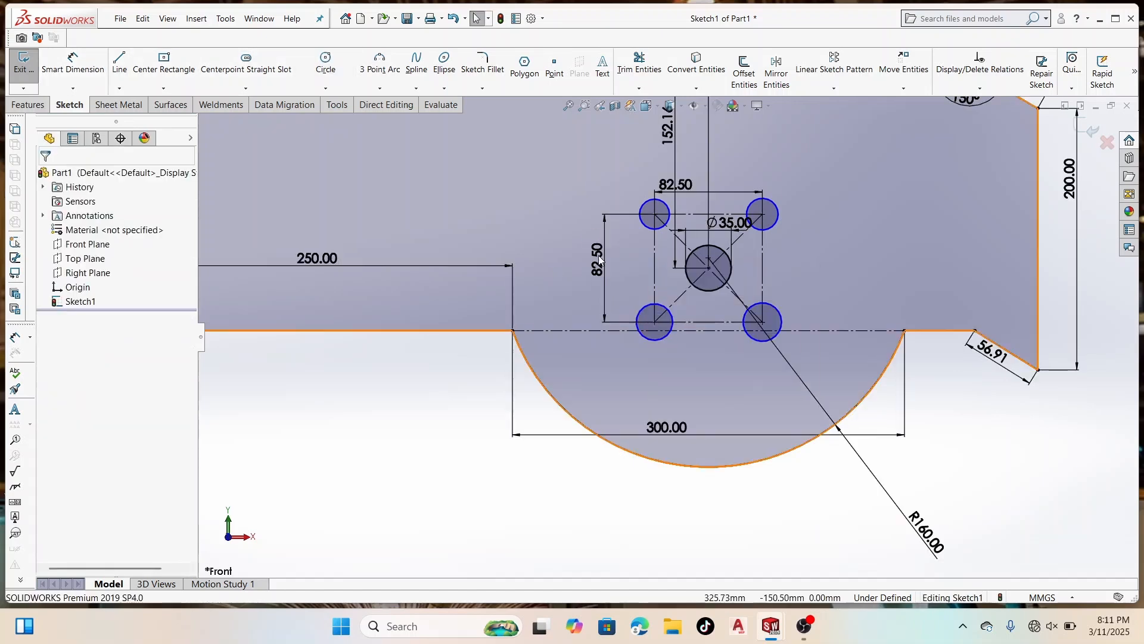
Step: Add an Equal relation between the four circles on the construction square's corners
left_click(980, 88)
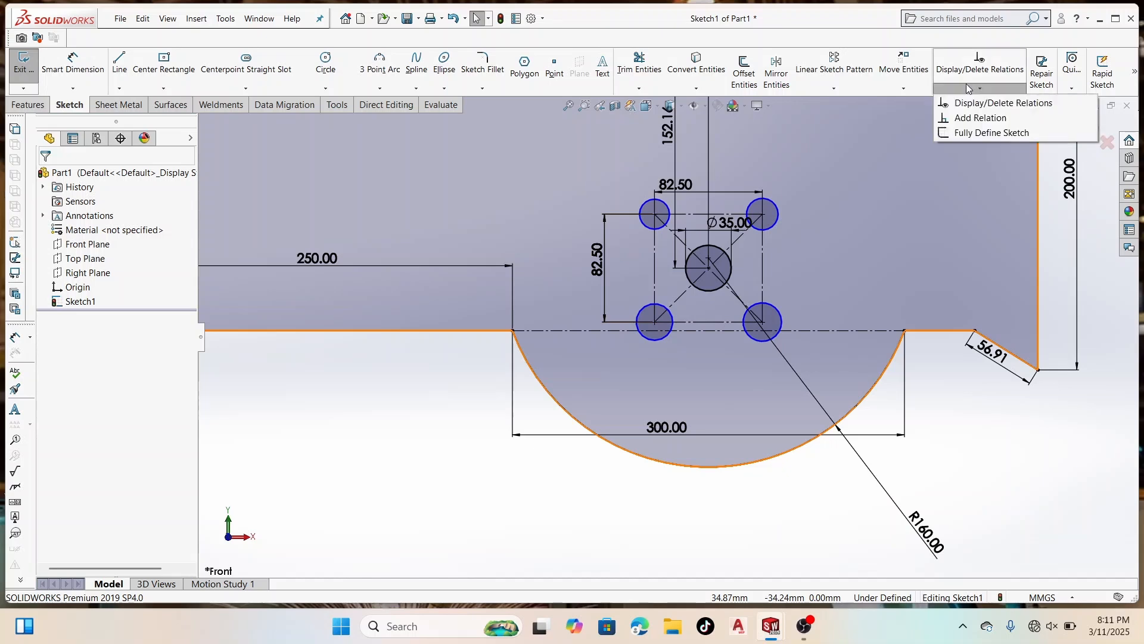
left_click(973, 120)
left_click(652, 205)
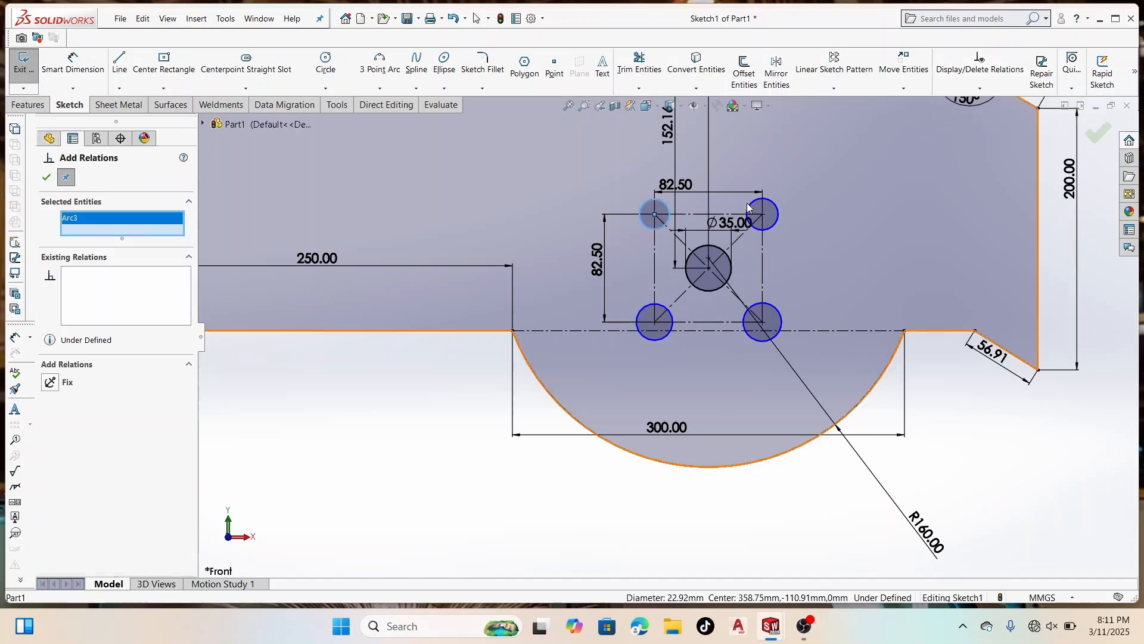
left_click(777, 206)
left_click(778, 320)
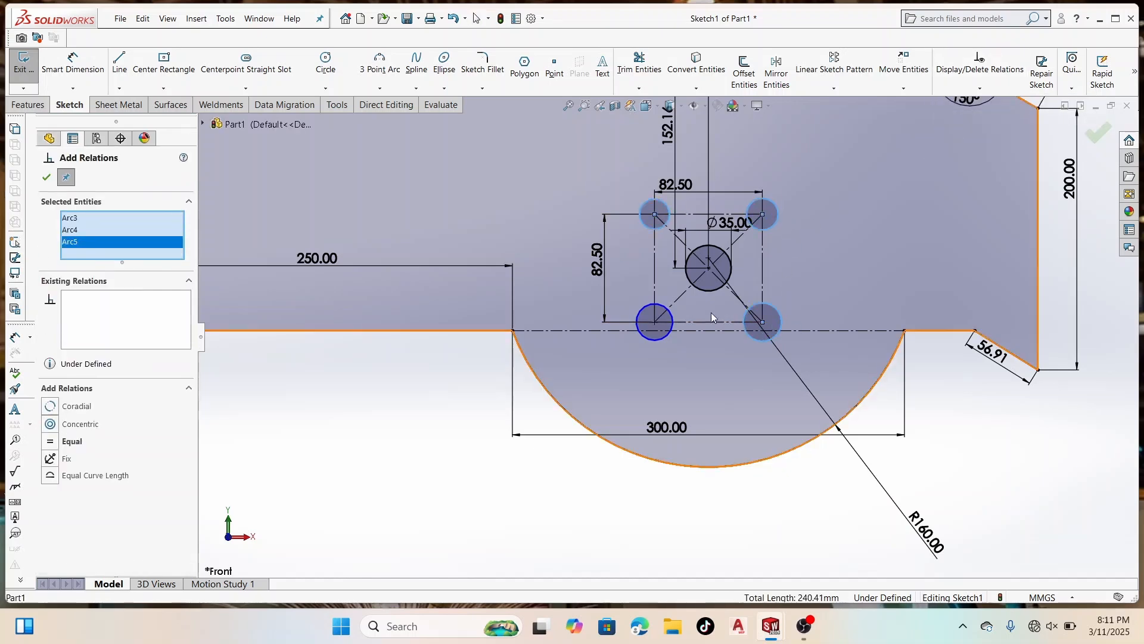
left_click(671, 319)
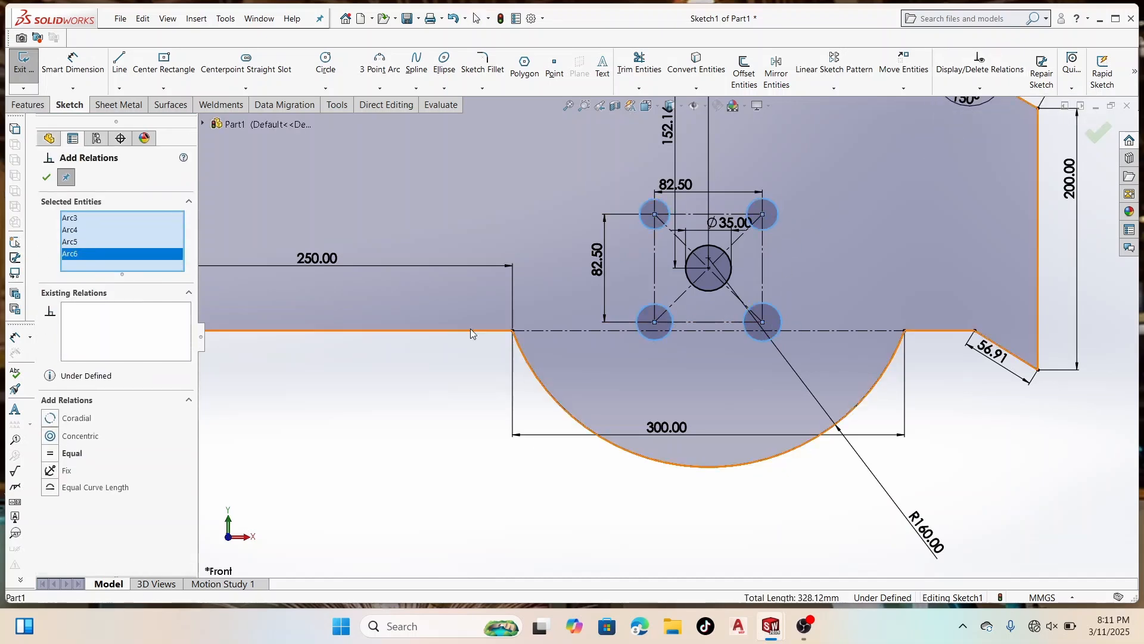
left_click(51, 454)
Step: Dimension the lower-left corner circle to a diameter of 12 mm
left_click(72, 62)
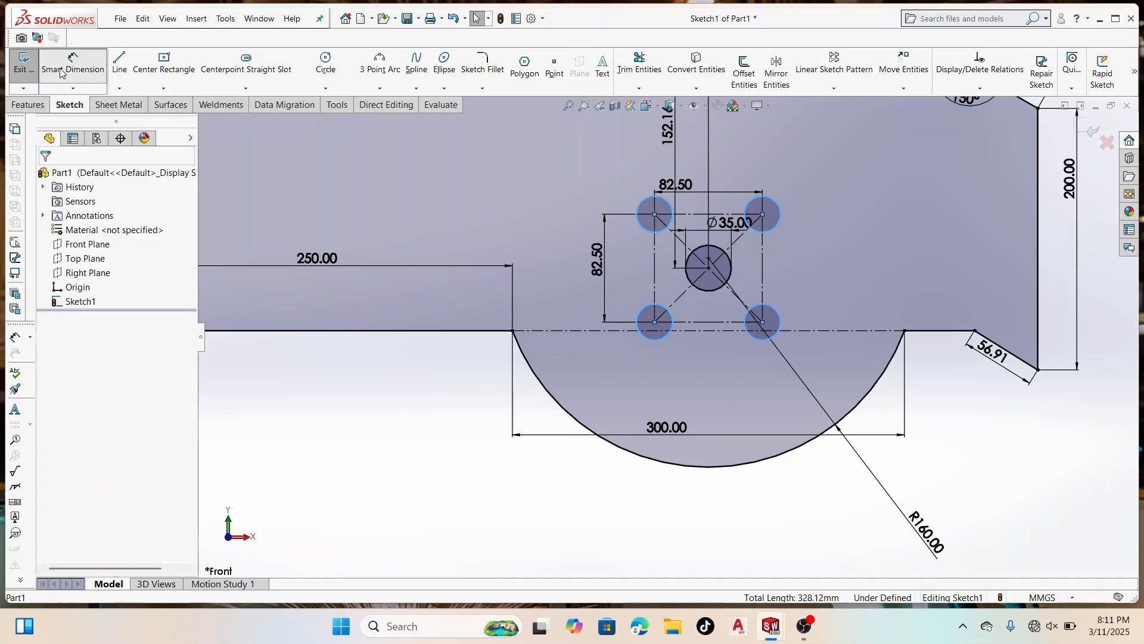
left_click(642, 334)
left_click(631, 365)
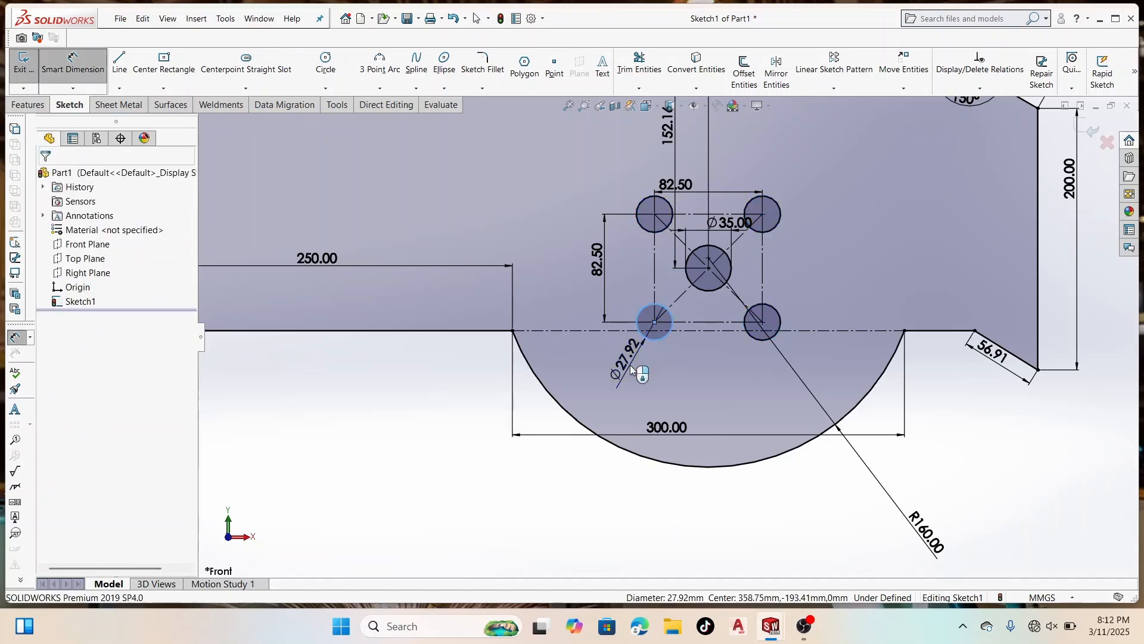
type("12")
key("Return")
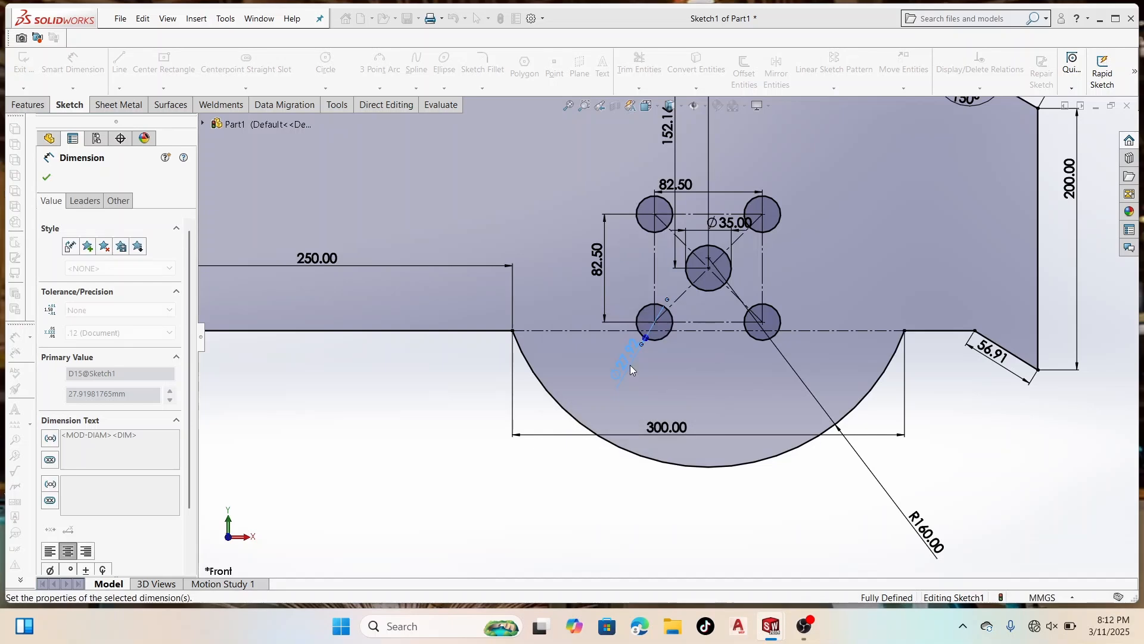
left_click(47, 178)
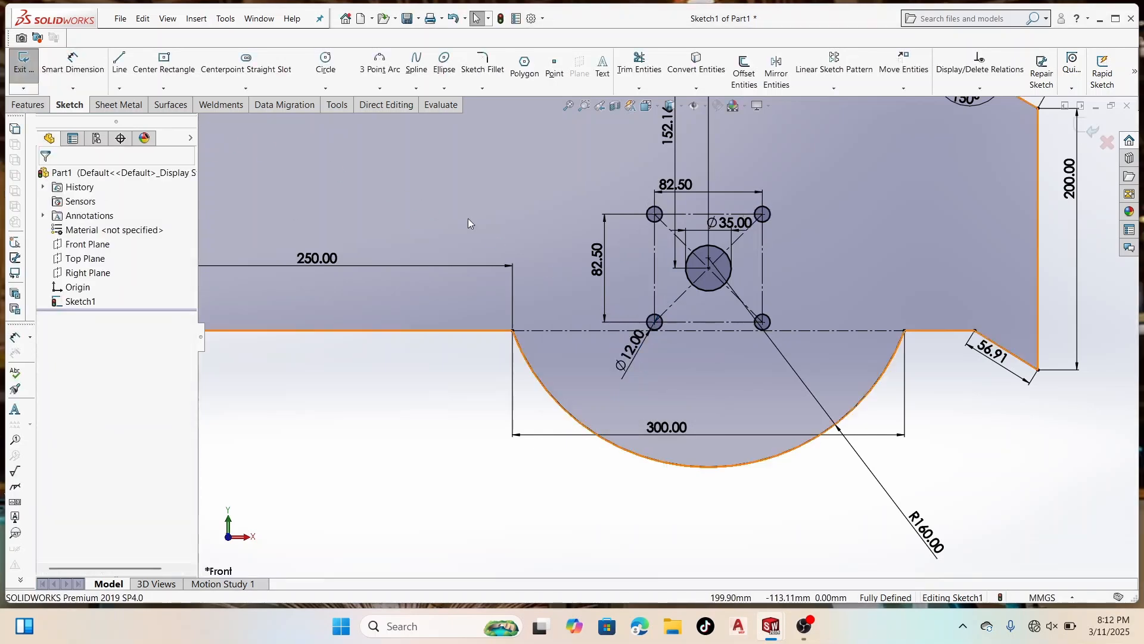
Step: Create a 3 mm thick sheet metal base flange from the finished profile sketch
scroll(628, 244, "up", 5)
scroll(677, 335, "down", 5)
scroll(678, 335, "up", 5)
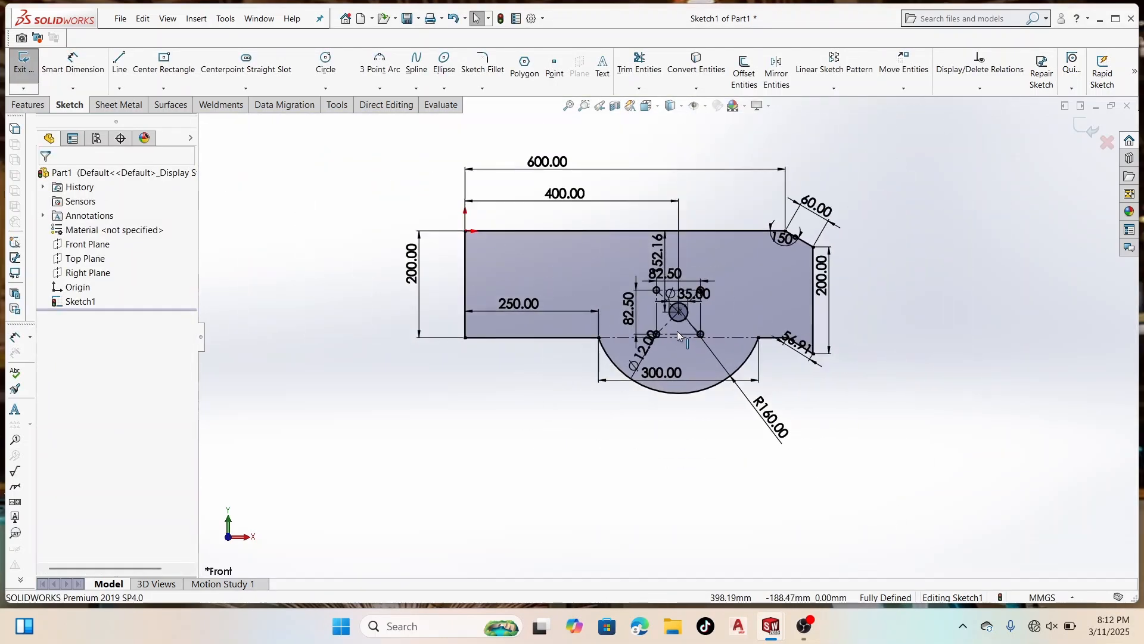
left_click(119, 105)
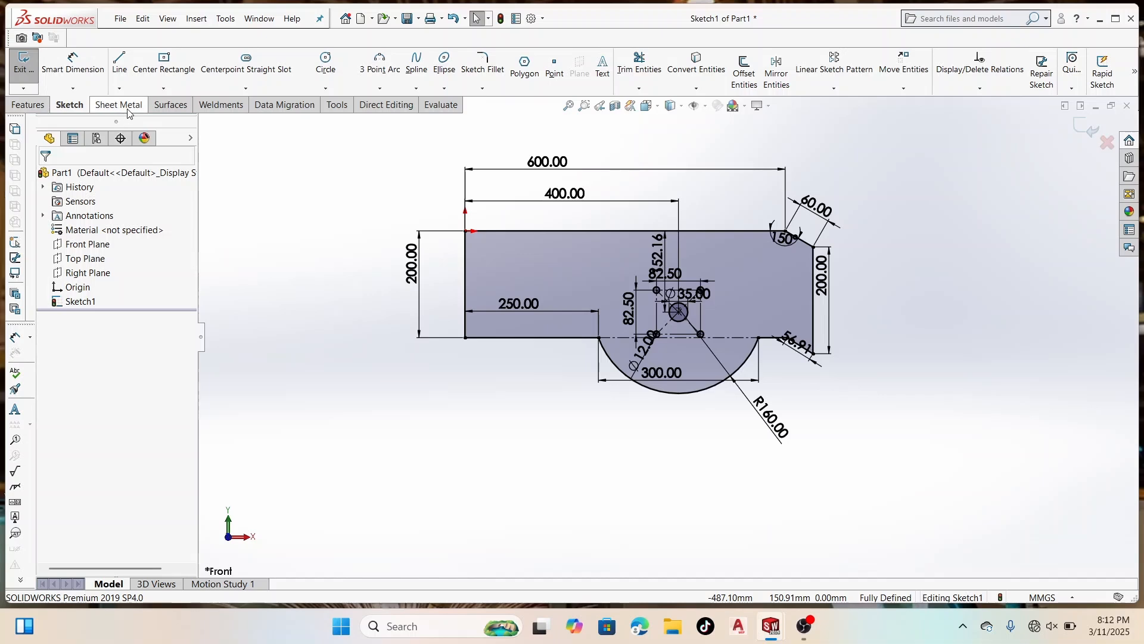
left_click(32, 77)
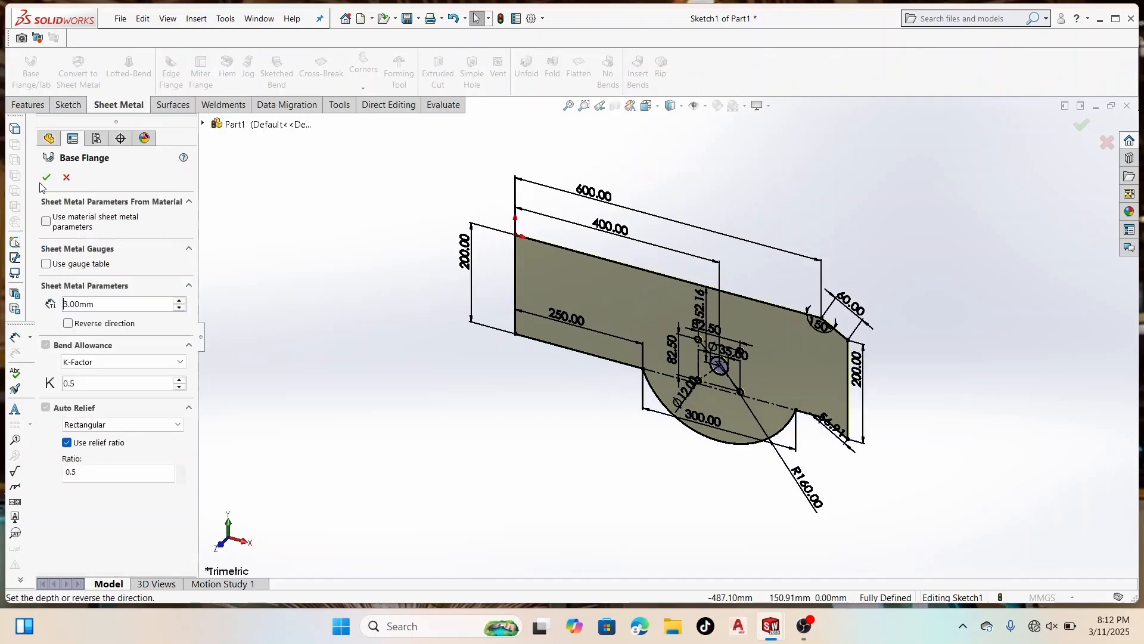
left_click(46, 178)
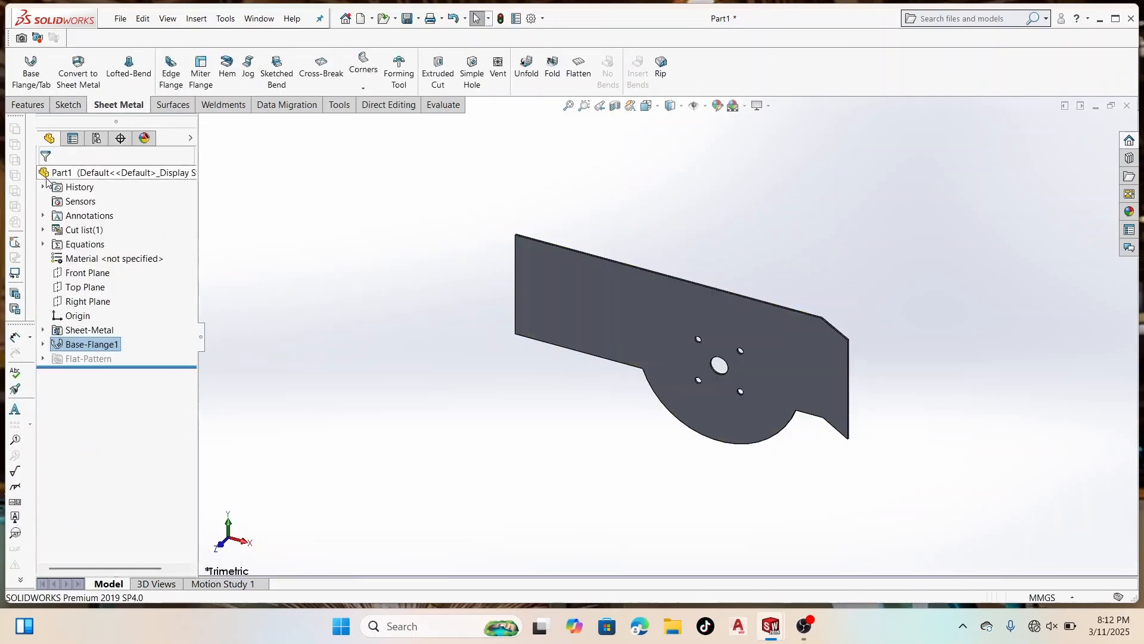
Step: Orient the view normal to the plate's front face and start a new sketch on that face
scroll(713, 326, "down", 4)
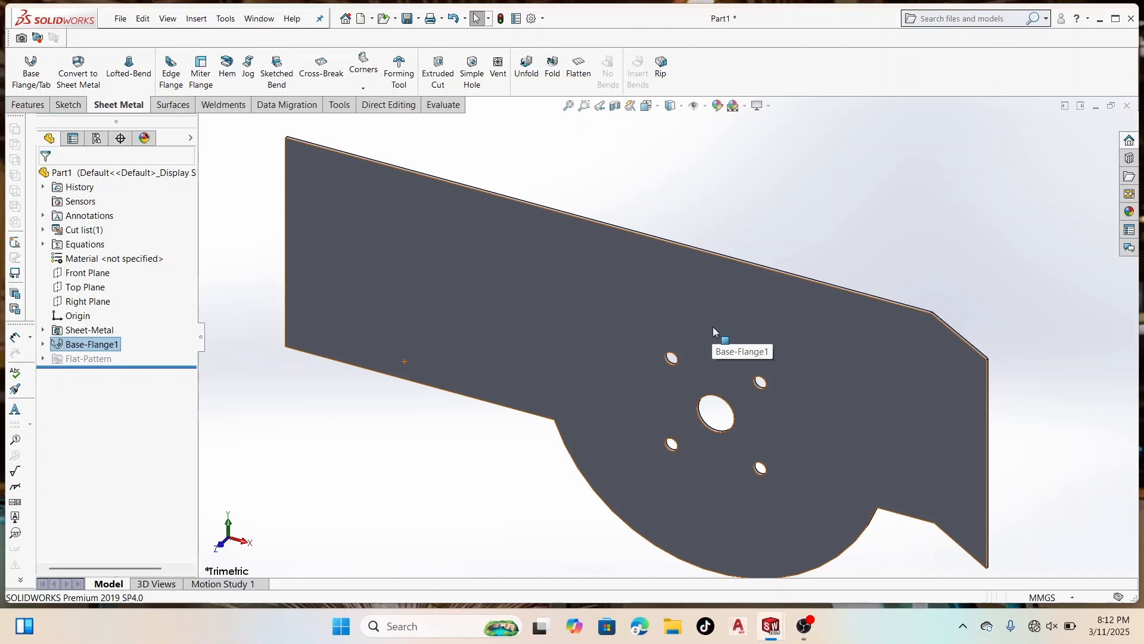
scroll(713, 326, "up", 3)
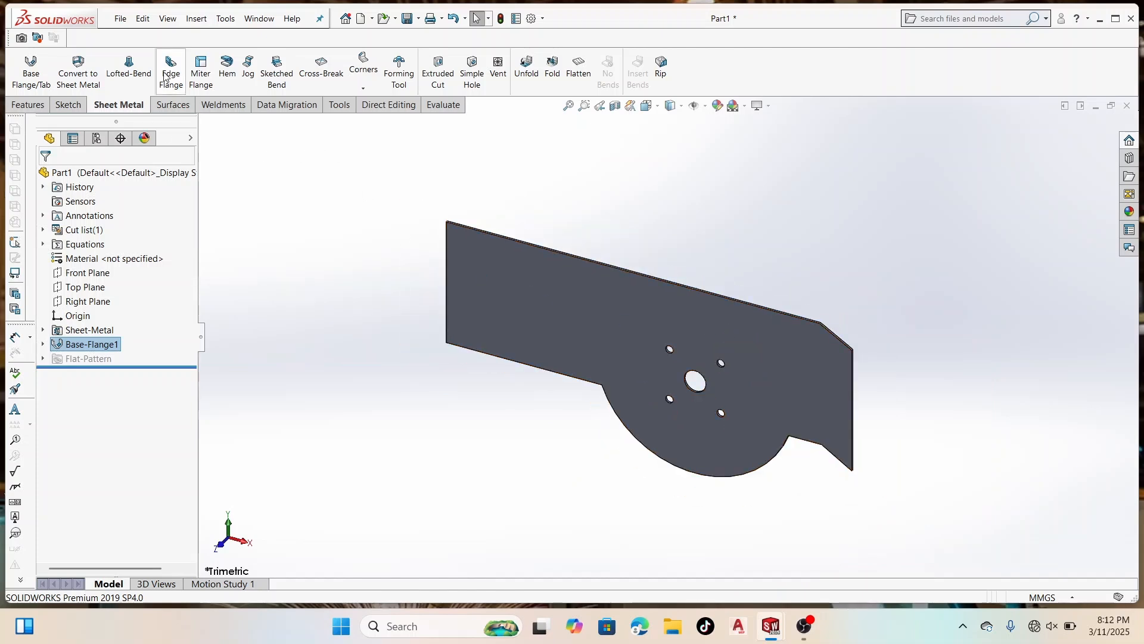
left_click(172, 105)
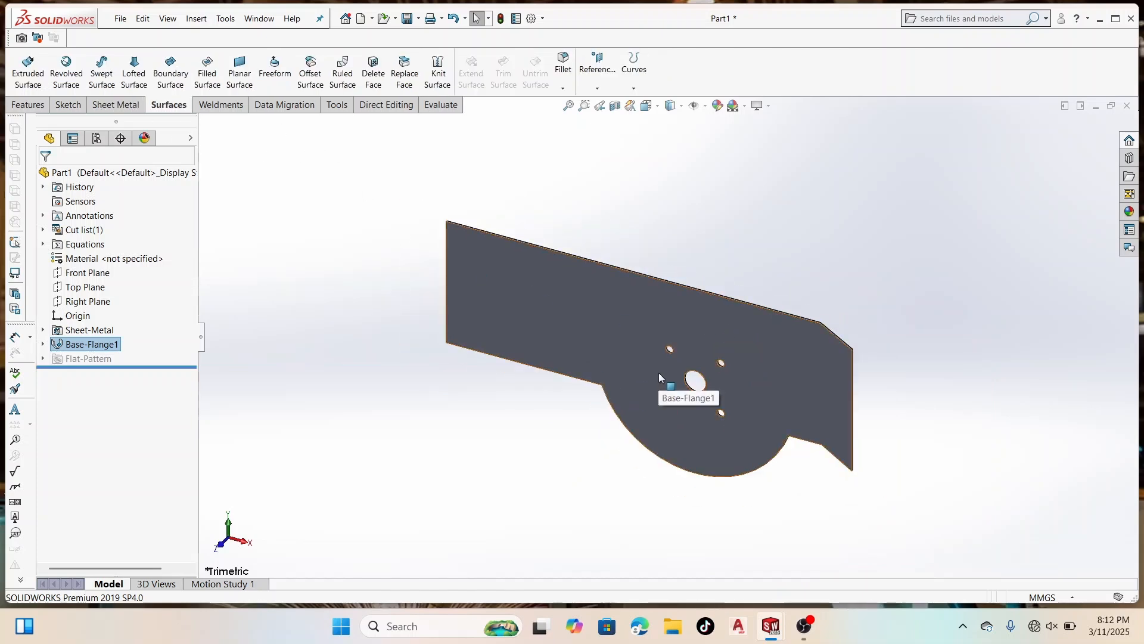
left_click(702, 344)
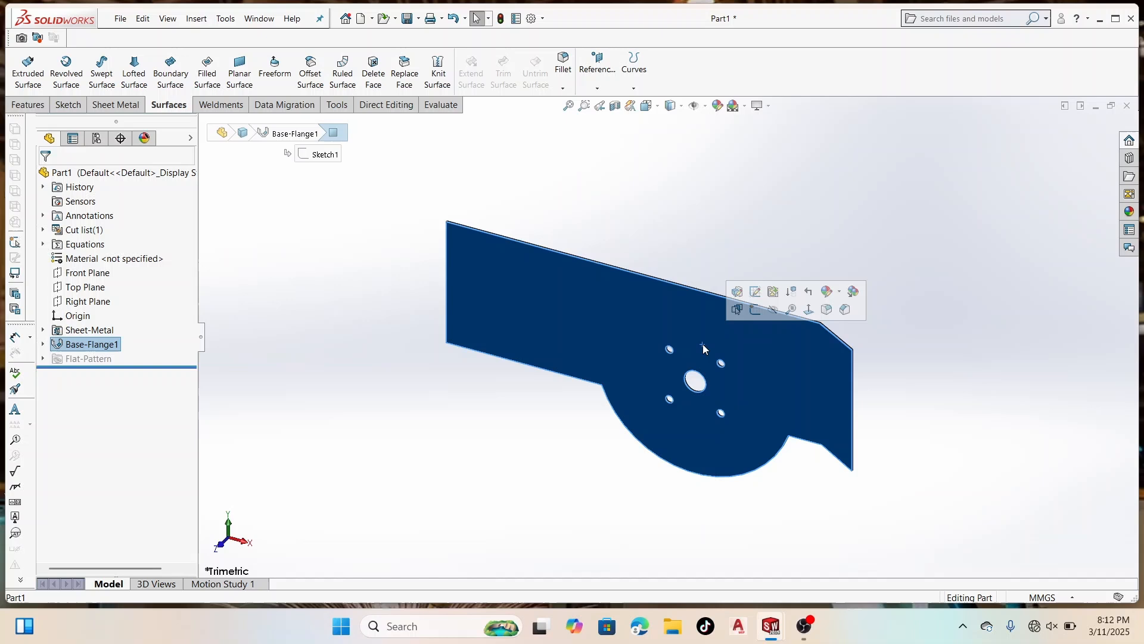
left_click(808, 310)
right_click(722, 266)
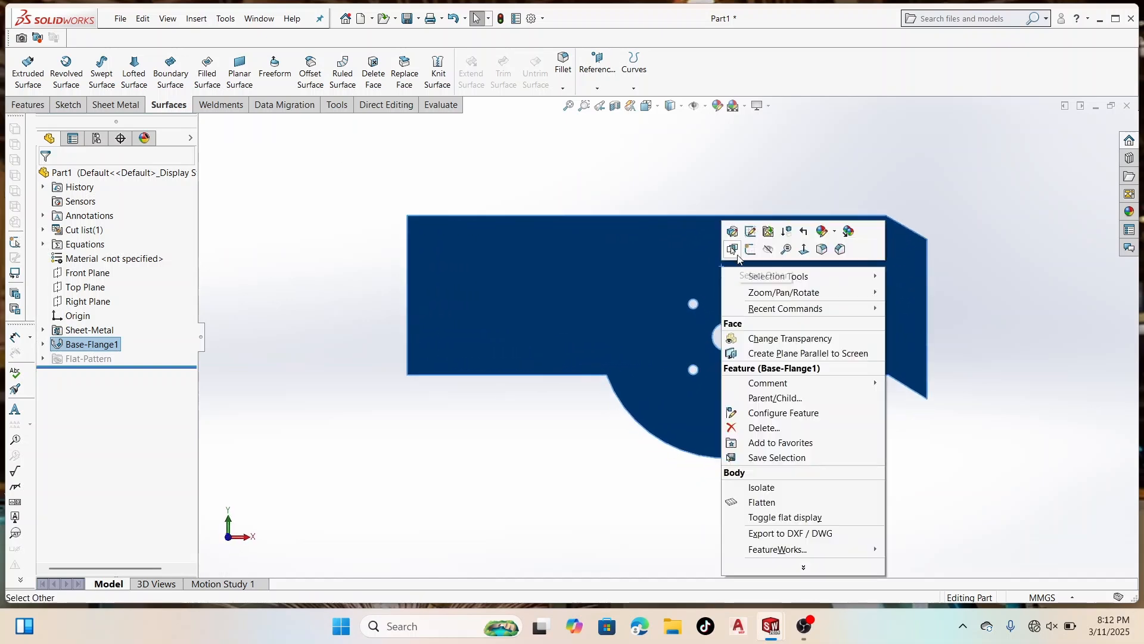
left_click(750, 250)
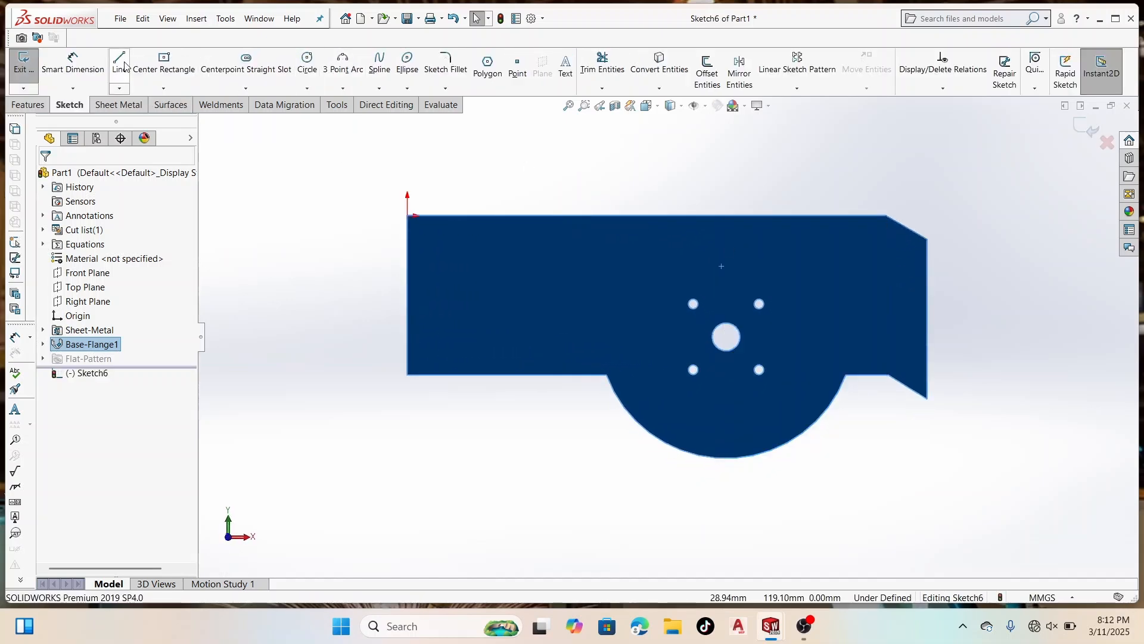
Step: Sketch a closed rectangle with lines, 35 mm wide and about 175 mm tall, from the central hole's horizontal diameter to above the plate's top edge
scroll(733, 367, "down", 4)
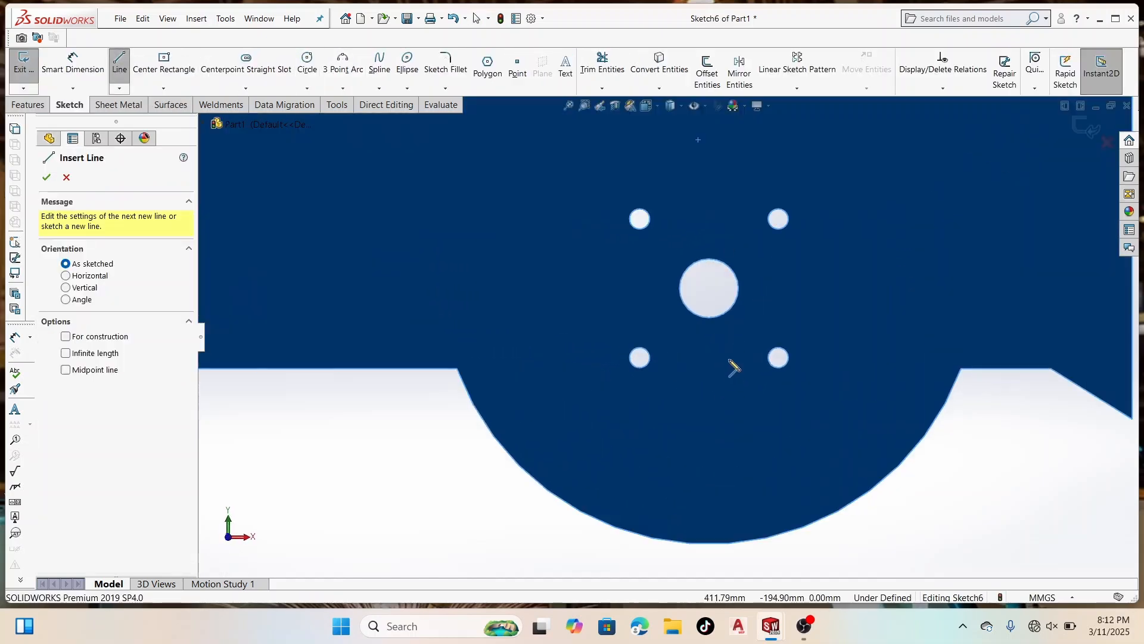
left_click(680, 288)
left_click(739, 288)
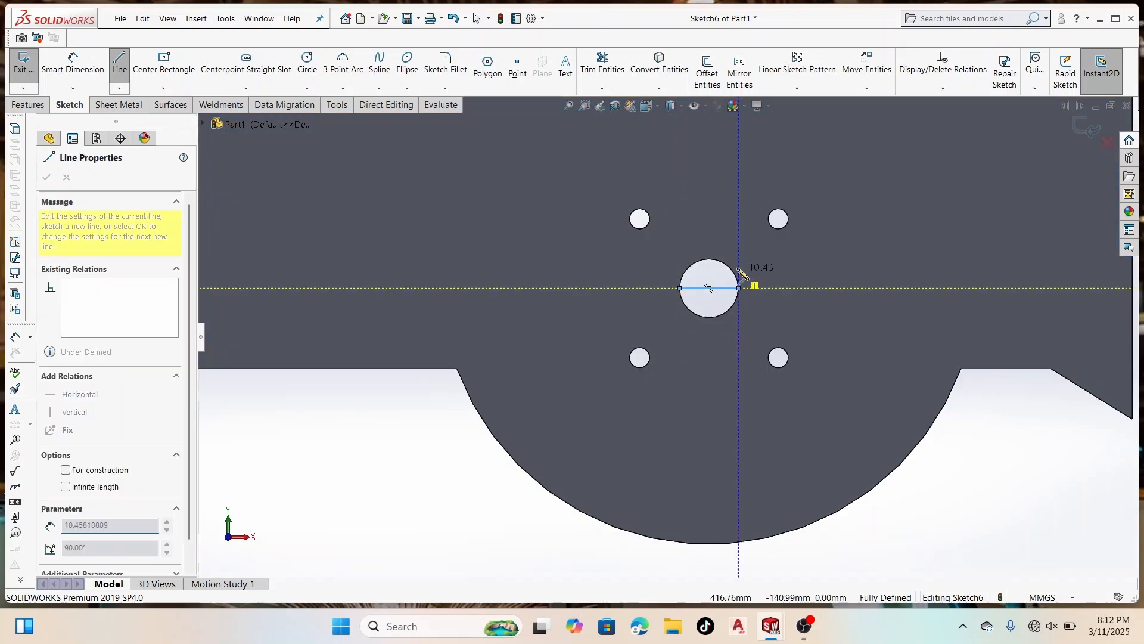
scroll(738, 269, "up", 5)
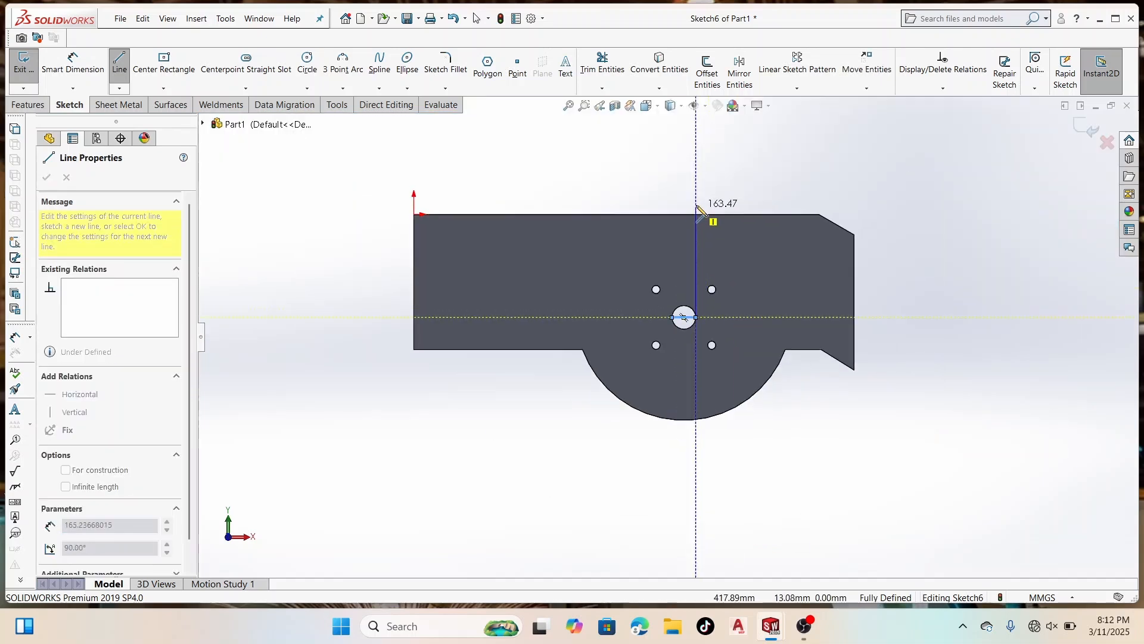
left_click(696, 198)
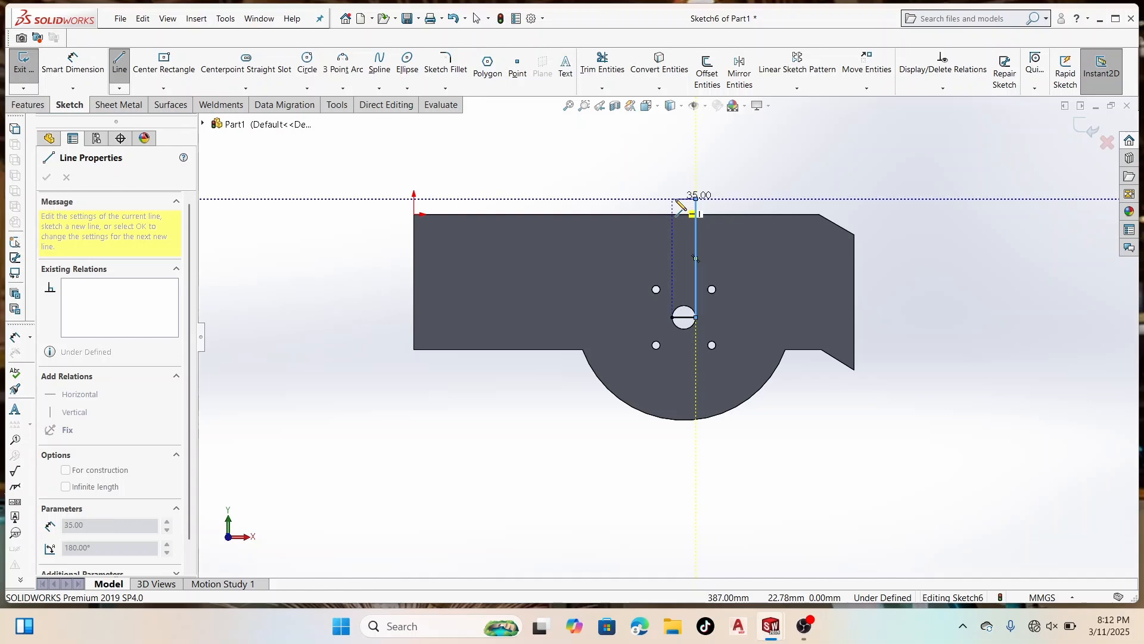
left_click(673, 198)
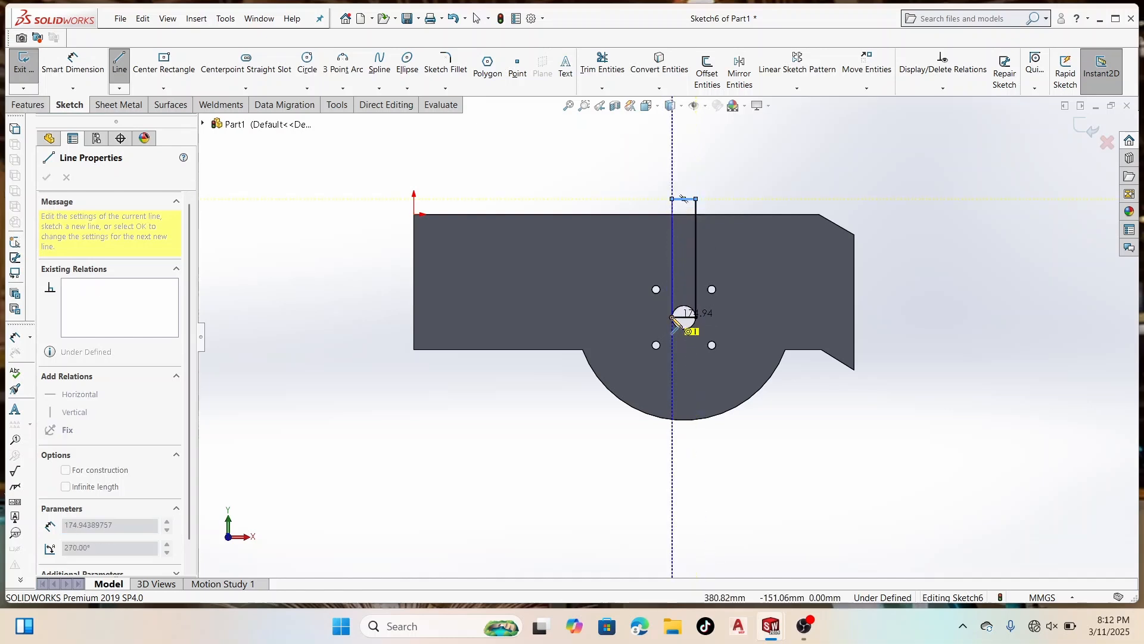
left_click(673, 319)
right_click(673, 319)
left_click(700, 325)
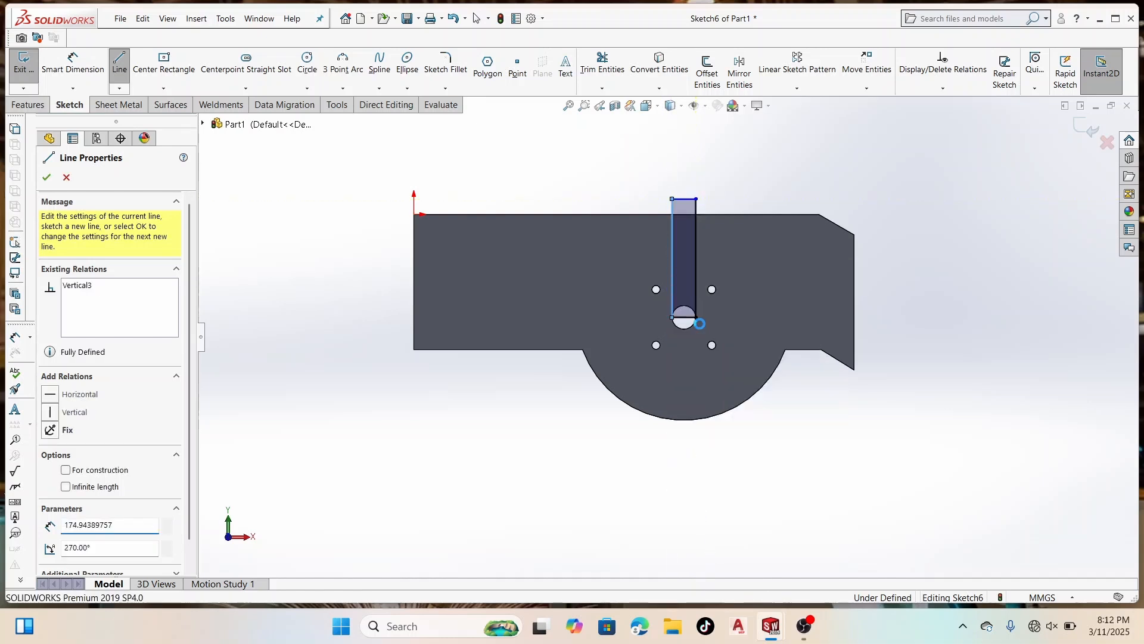
Step: Cut the rectangle through the plate with a 10 mm blind Extruded Cut, opening the central hole into a slot through the top edge
left_click(40, 106)
left_click(200, 62)
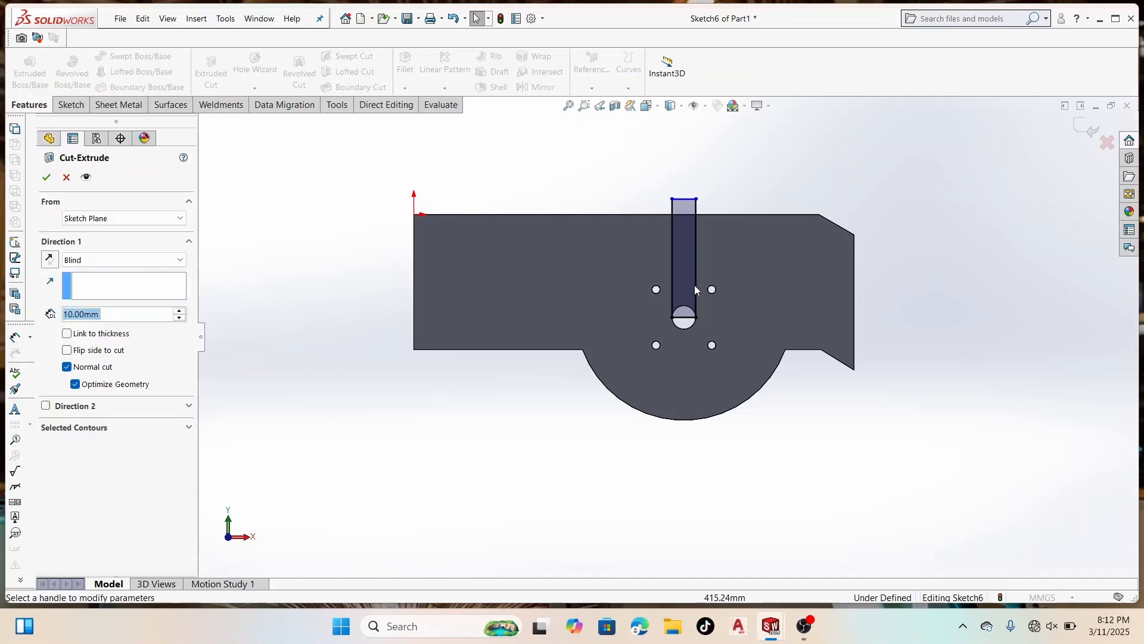
scroll(703, 271, "down", 3)
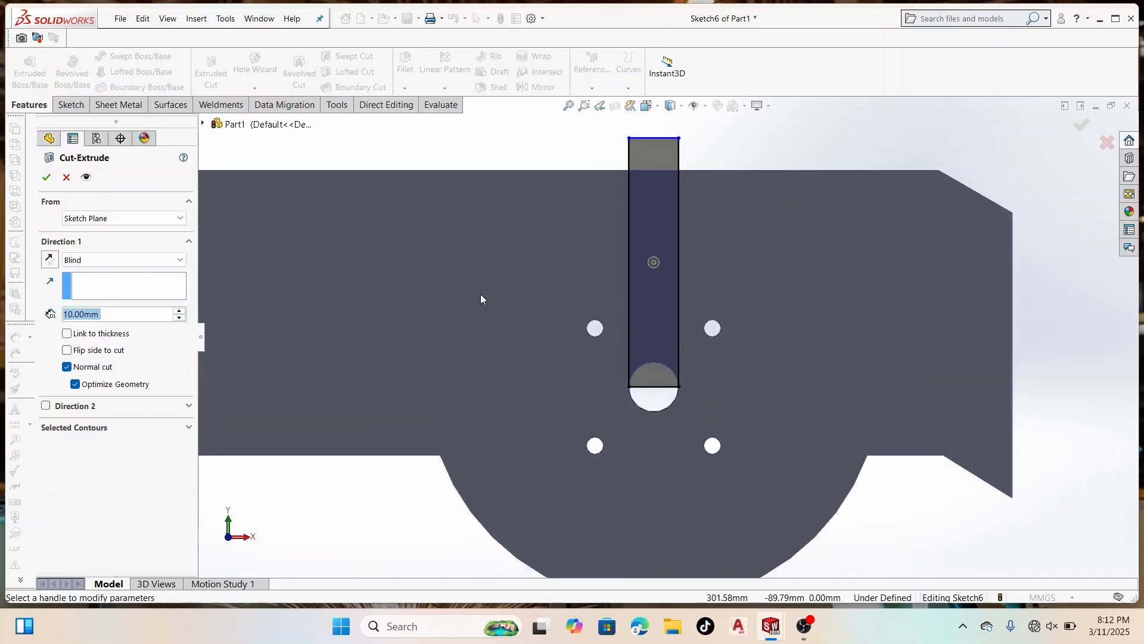
left_click(47, 177)
scroll(667, 361, "up", 5)
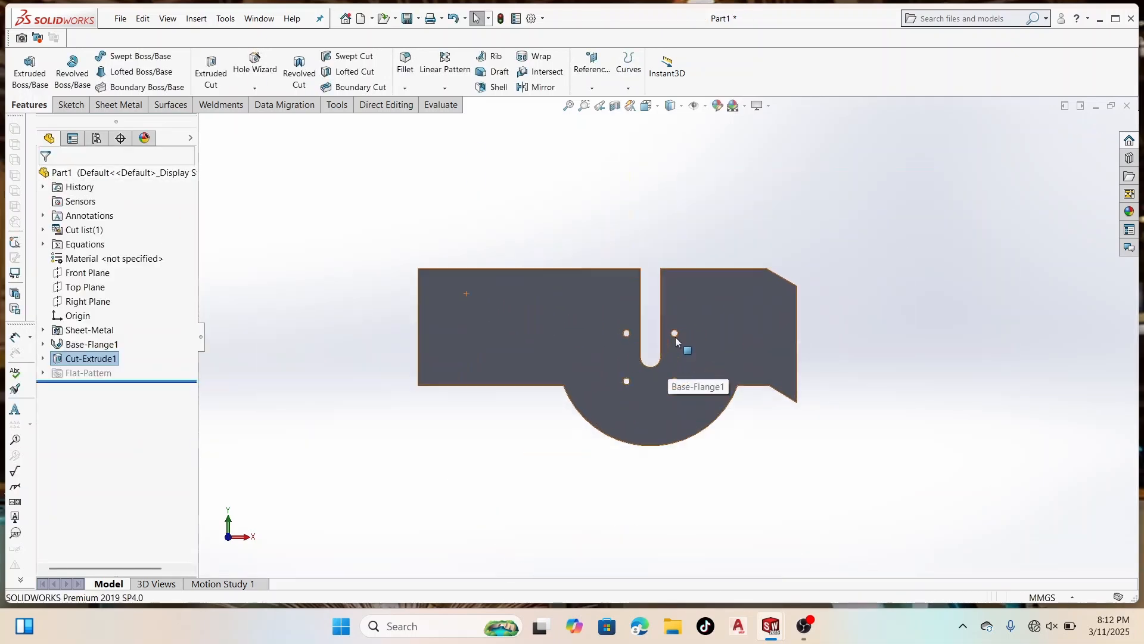
scroll(608, 328, "up", 2)
scroll(616, 338, "down", 4)
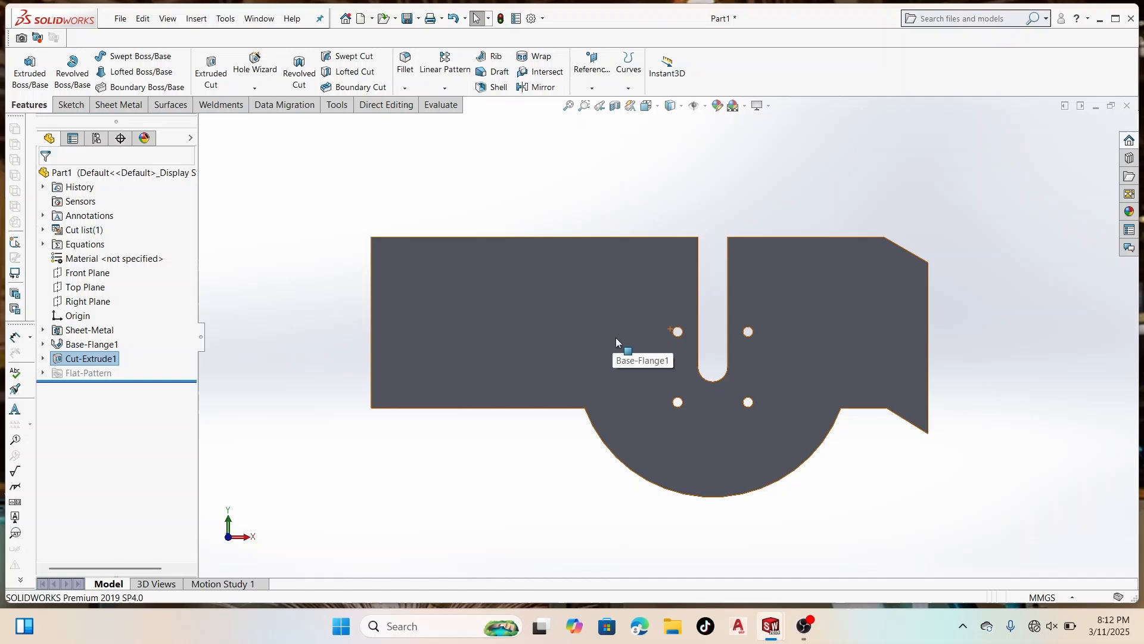
Step: Add 25 mm edge flanges along the plate's two top edges on either side of the slot
left_click(117, 106)
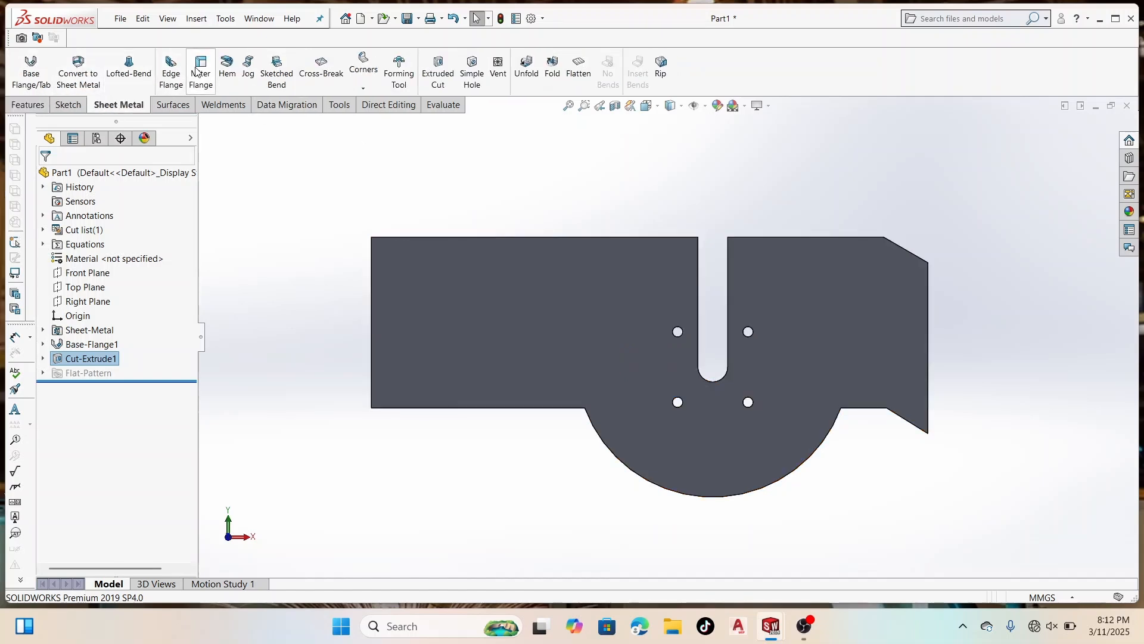
left_click(171, 75)
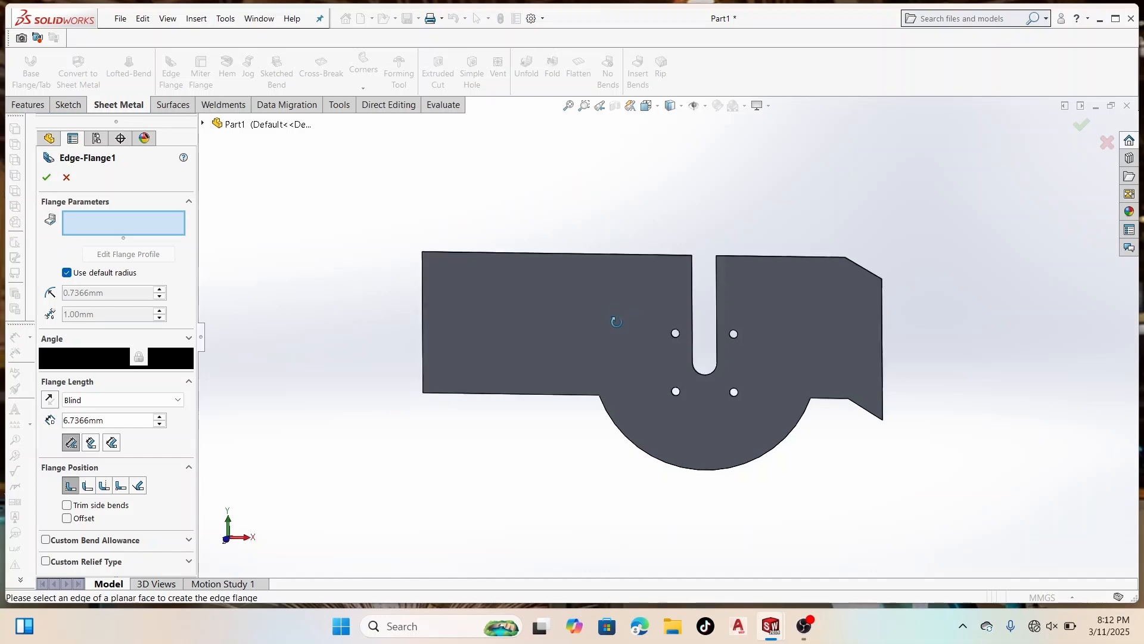
left_click(623, 279)
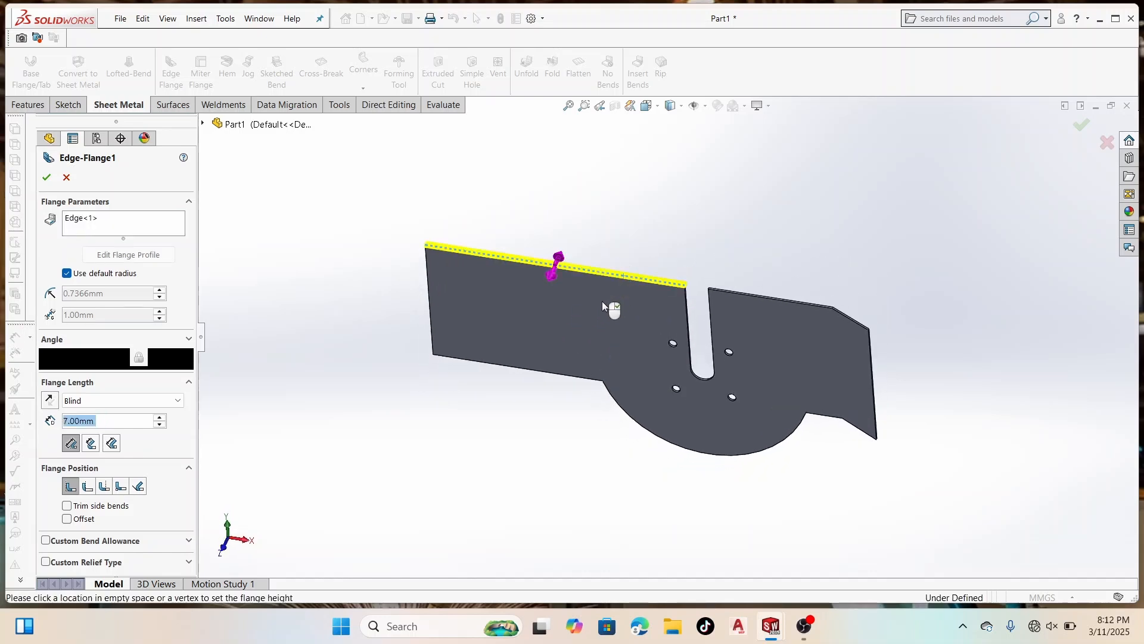
left_click(787, 300)
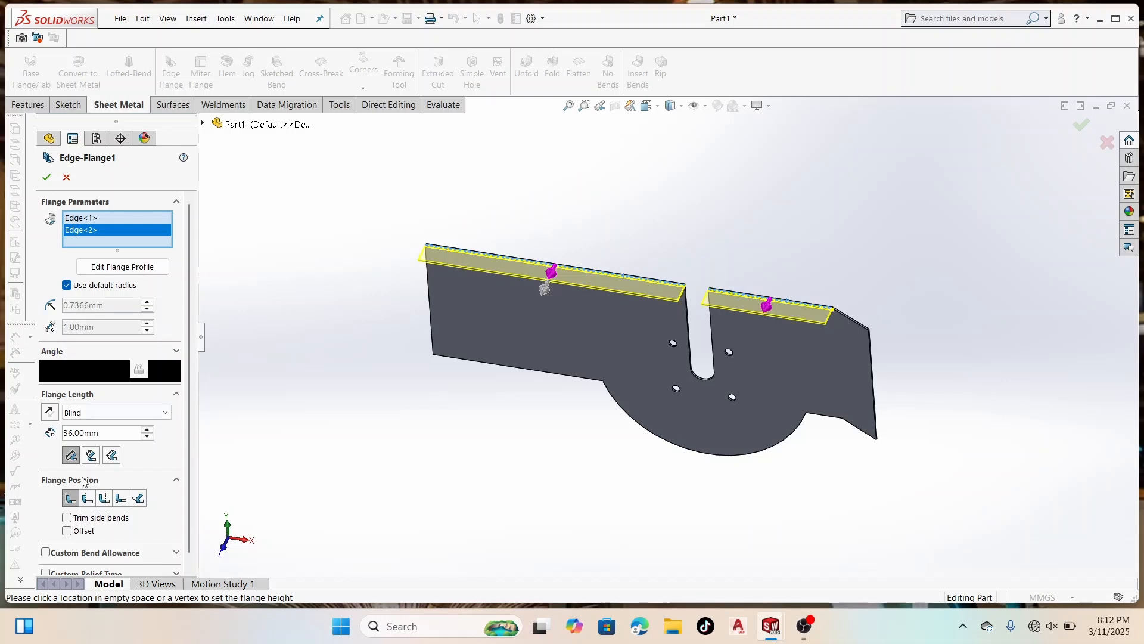
double_click(98, 433)
type("2")
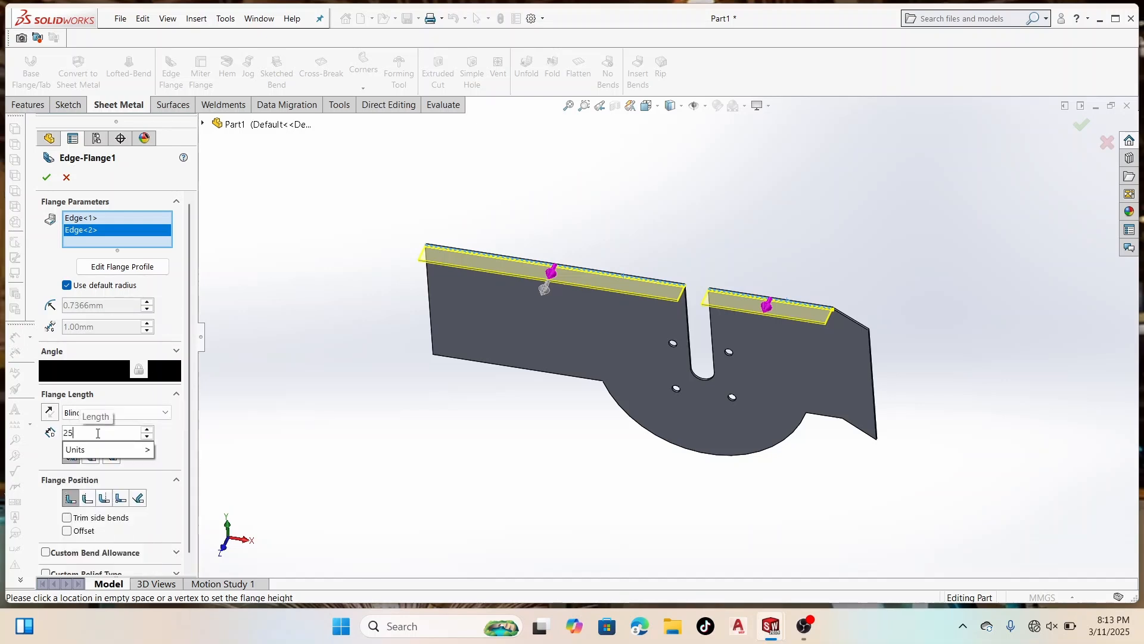
type("5")
key("Return")
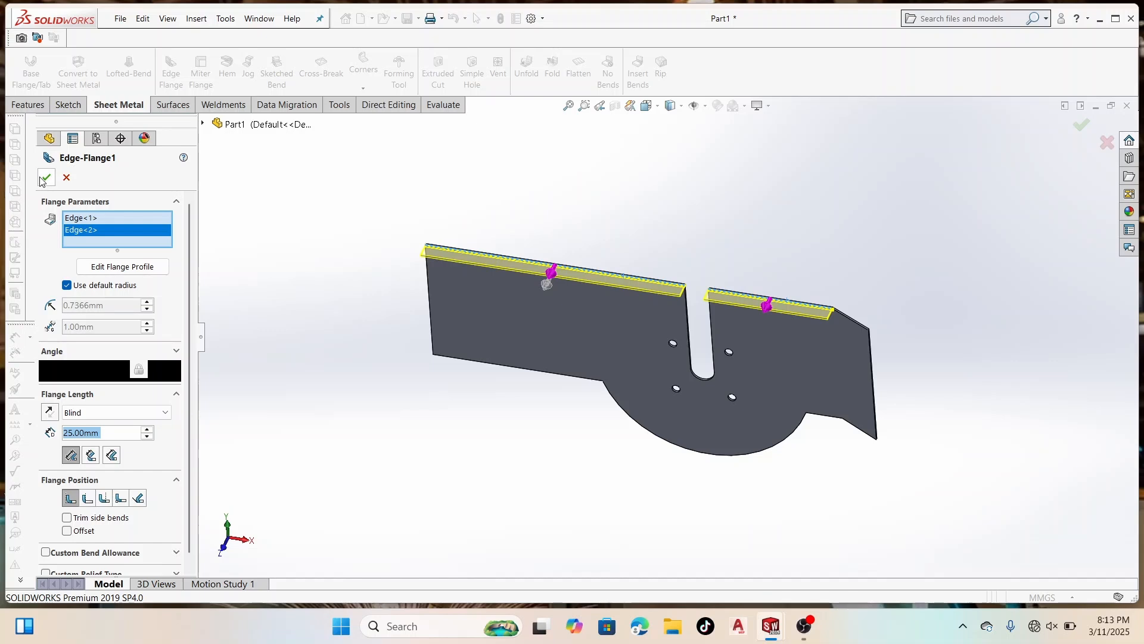
left_click(45, 177)
Step: Start a new sketch on the top face of the longer edge flange
scroll(229, 119, "down", 3)
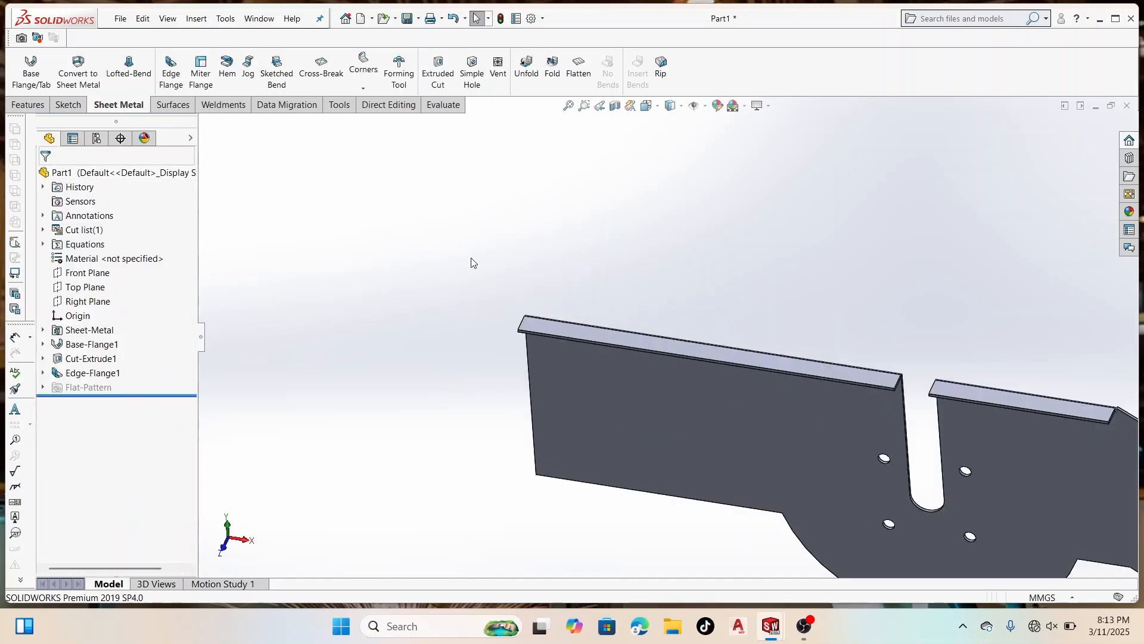
scroll(566, 328, "down", 2)
left_click(561, 330)
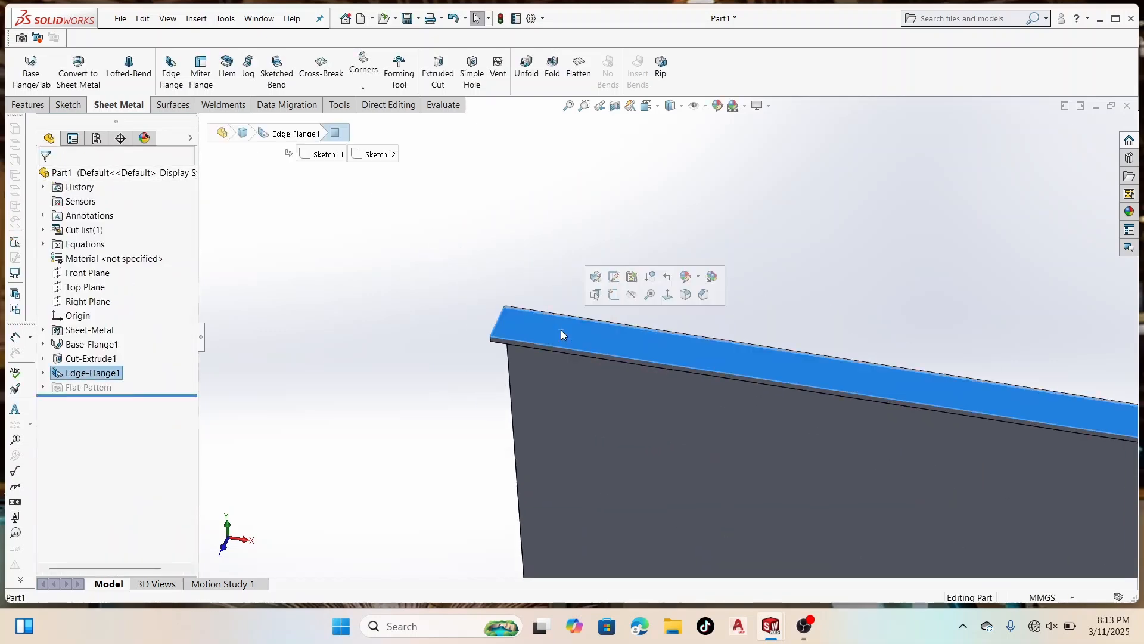
left_click(614, 299)
left_click(164, 63)
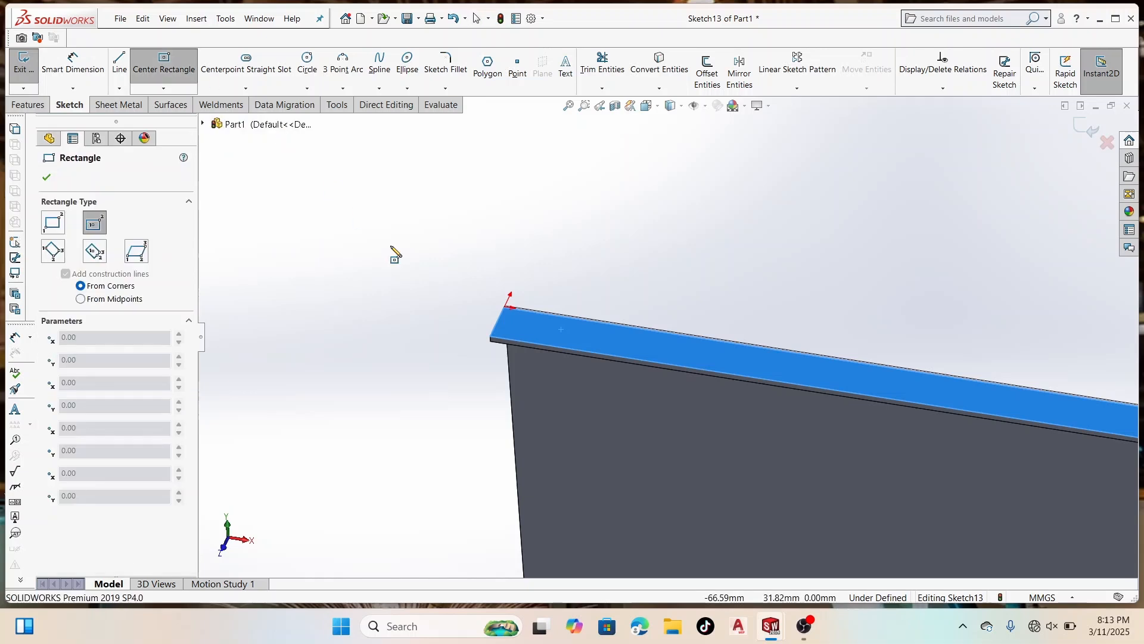
left_click(506, 308)
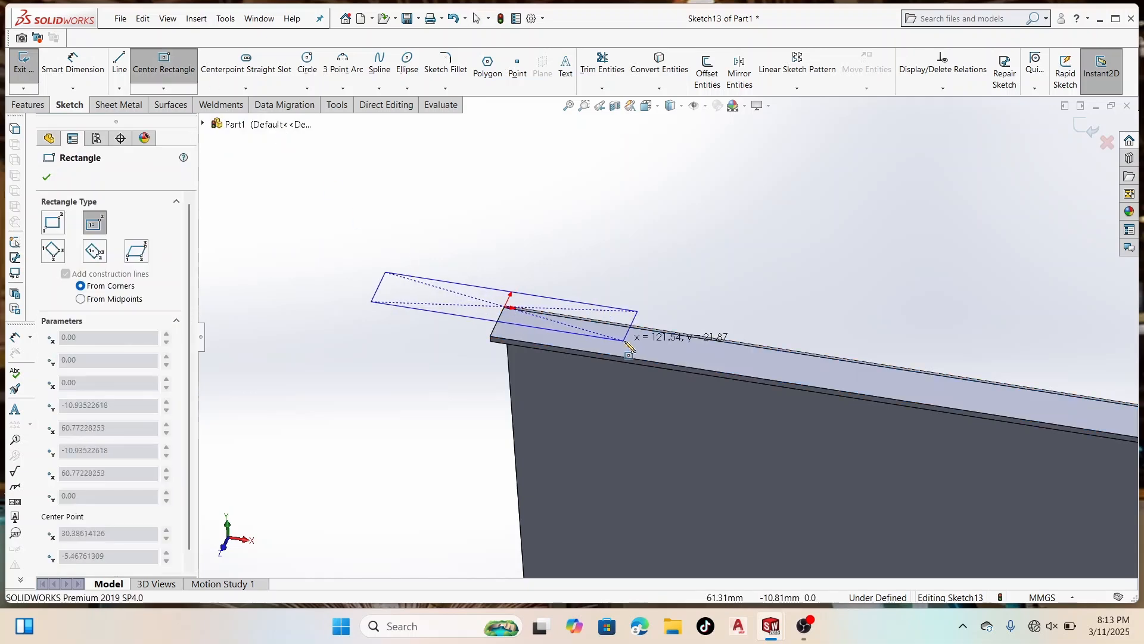
left_click(53, 224)
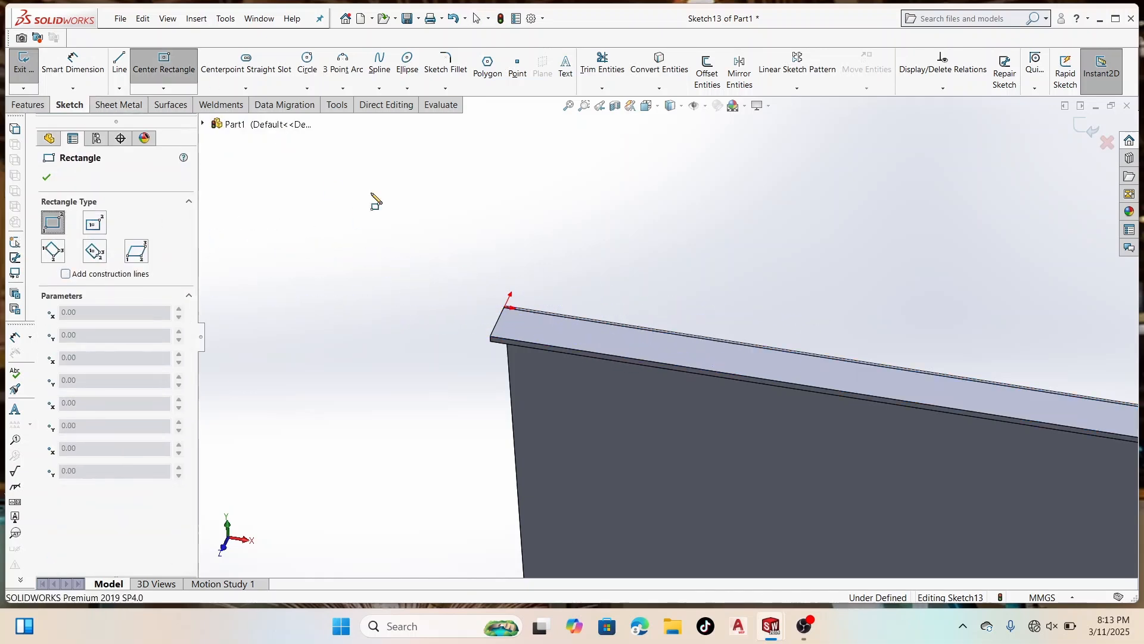
left_click(506, 309)
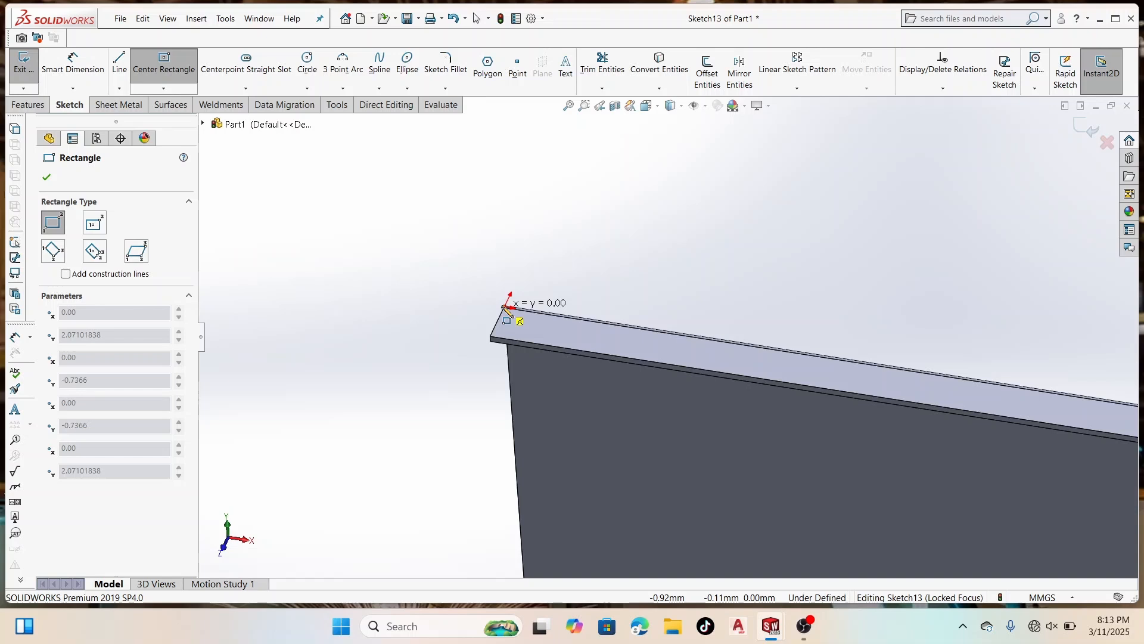
key("Escape")
scroll(462, 305, "down", 3)
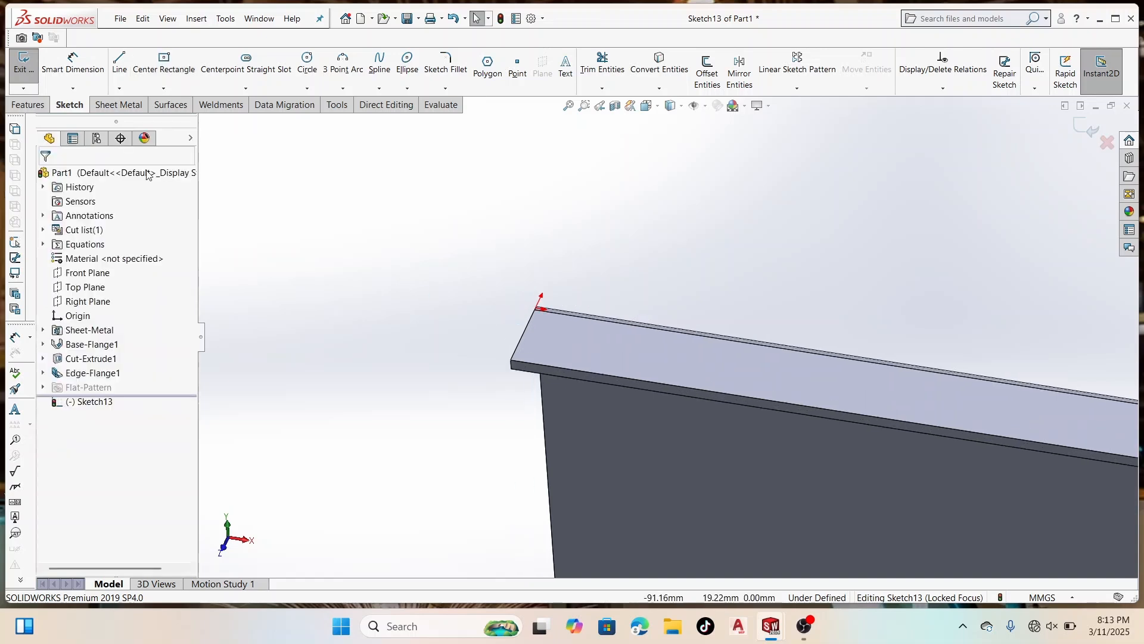
Step: Sketch a corner rectangle about 60 mm long from the flange's outer end corner, spanning the full flange width
left_click(164, 59)
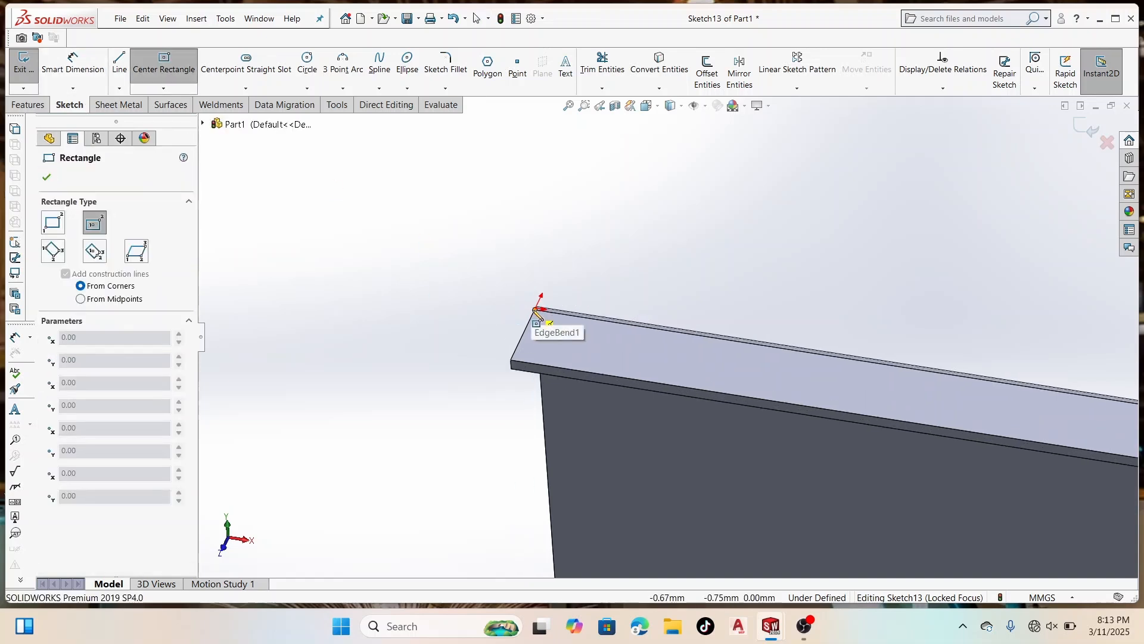
left_click(48, 228)
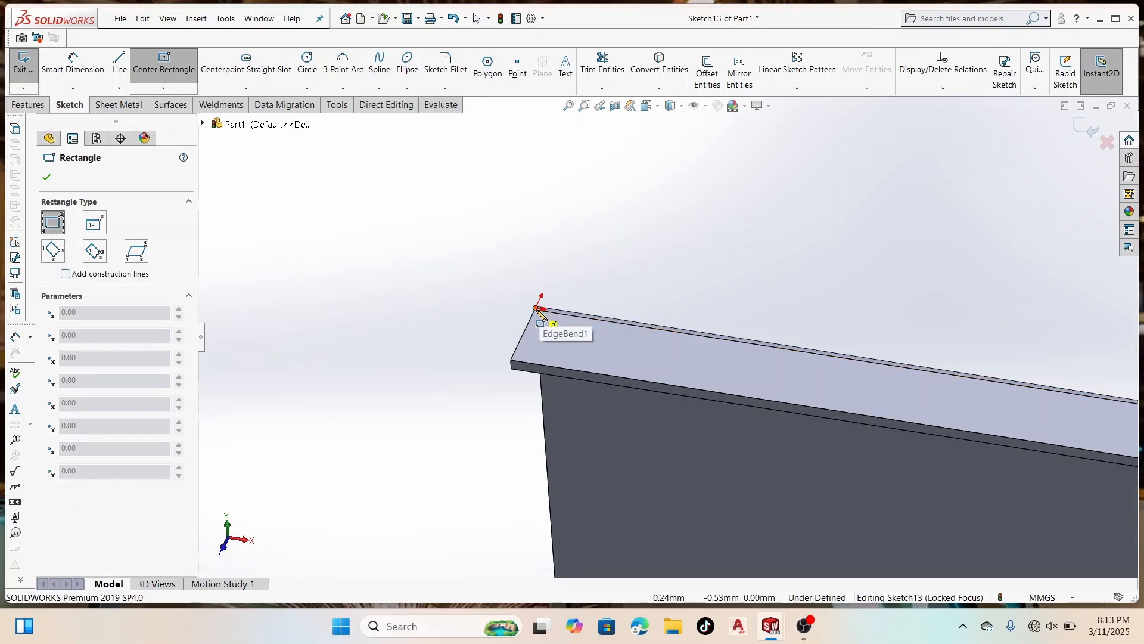
left_click(538, 310)
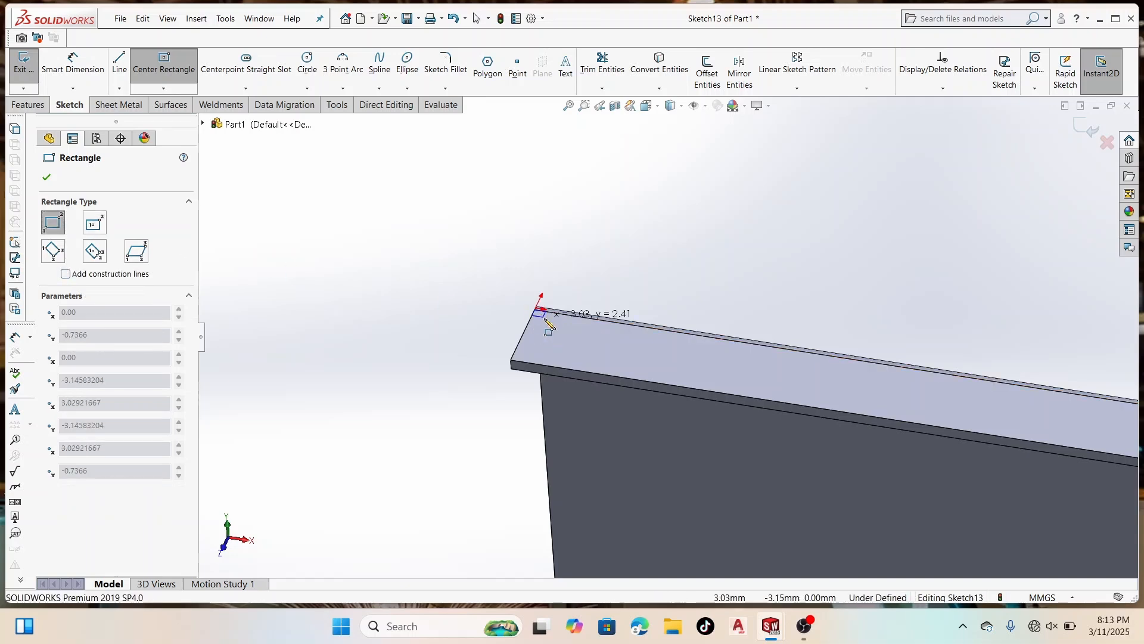
left_click(730, 394)
key("Escape")
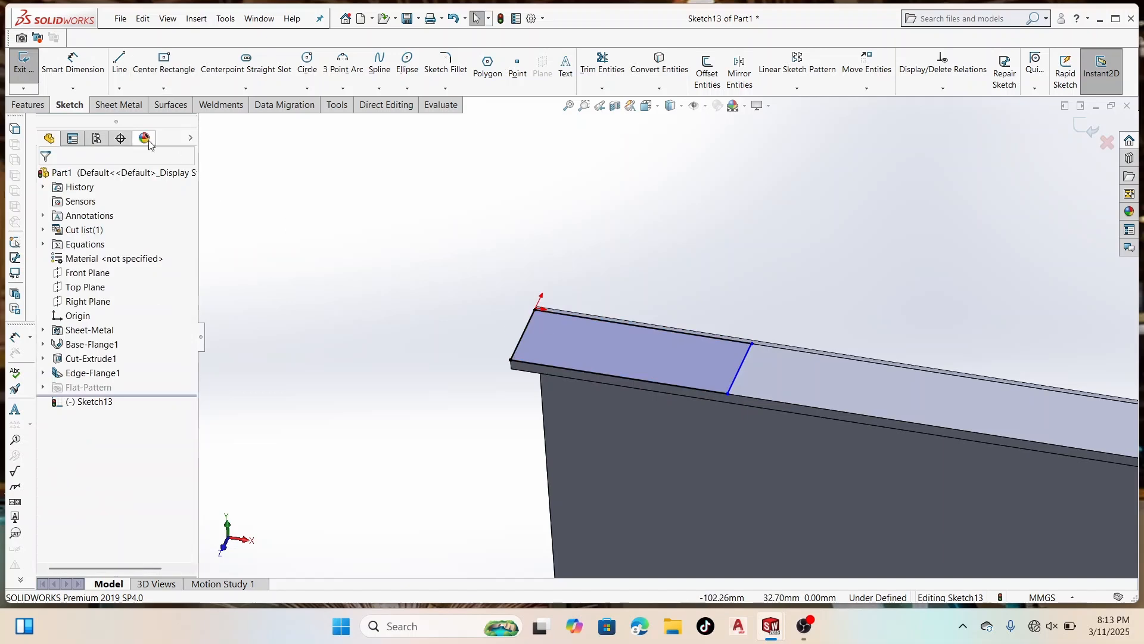
Step: Dimension the rectangle's length along the flange to 105 mm
left_click(70, 66)
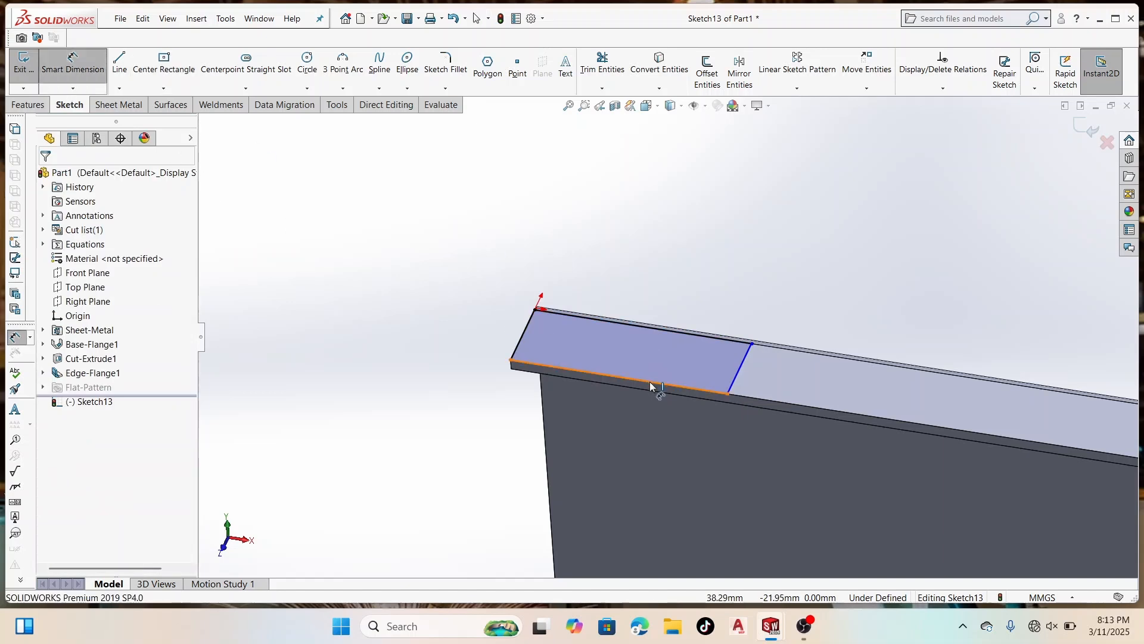
left_click(650, 382)
left_click(638, 368)
type("105")
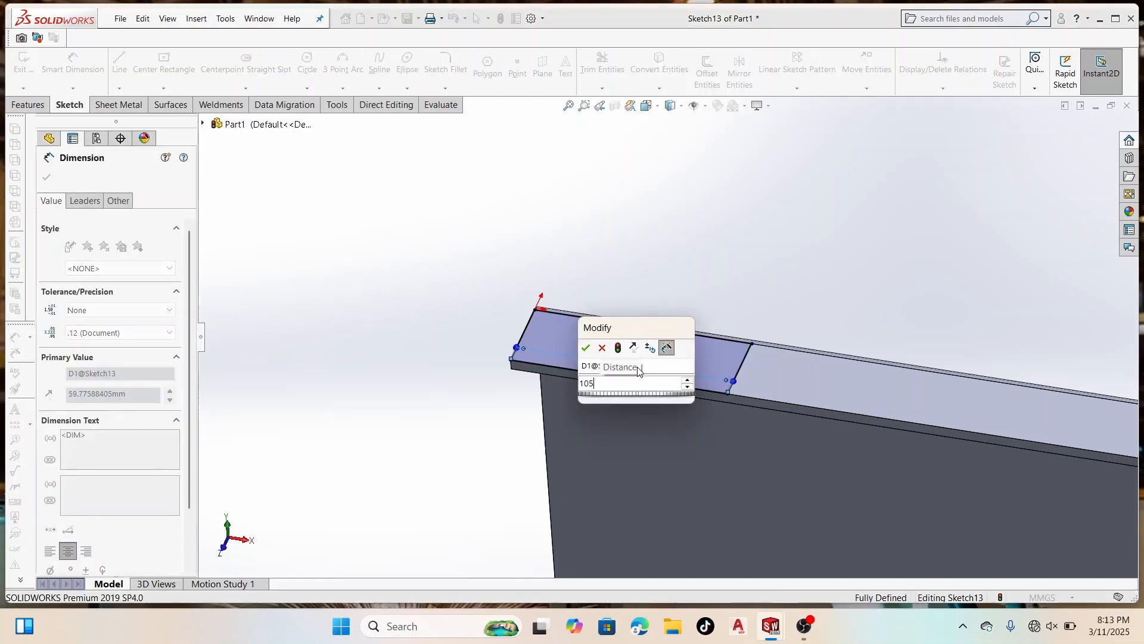
key("Return")
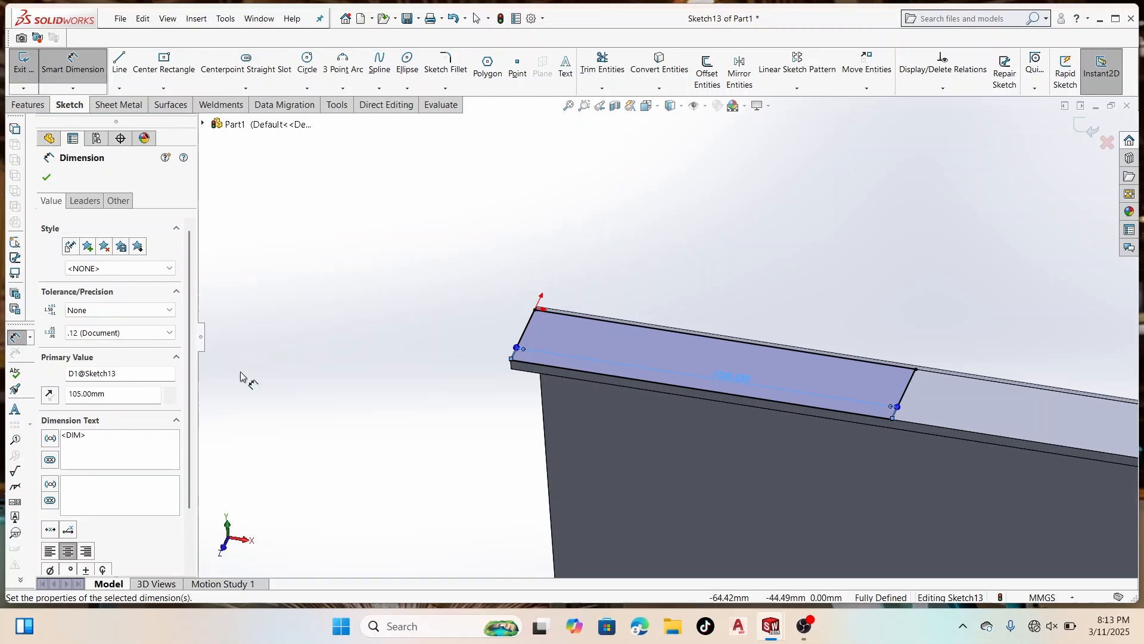
left_click(45, 177)
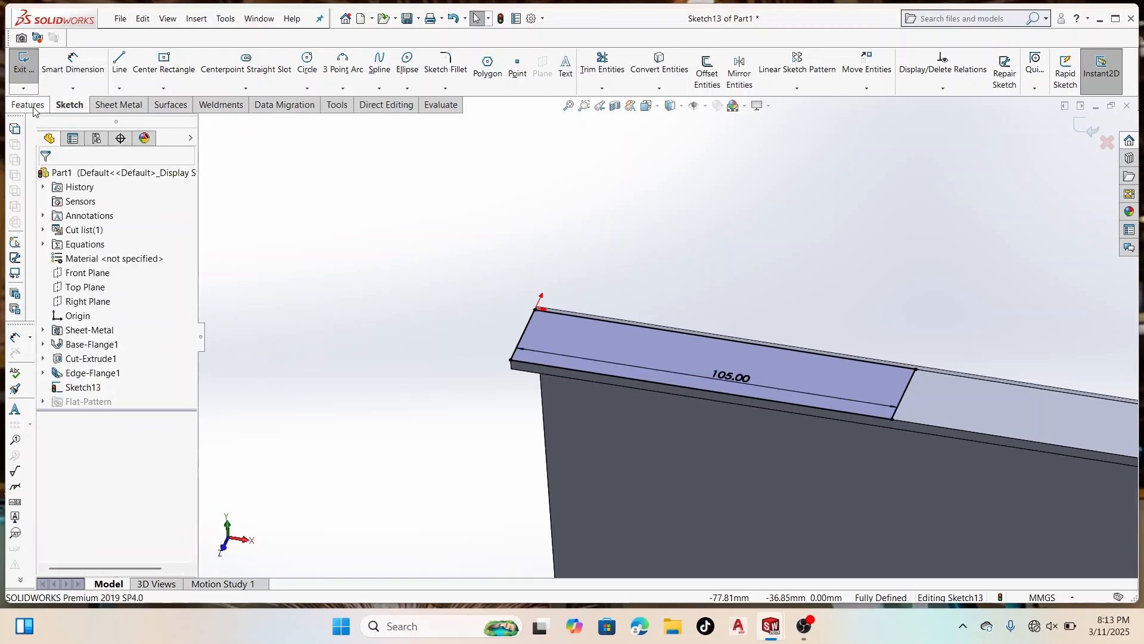
Step: Remove the rectangle area from the flange's outer end with a 10 mm blind Extruded Cut
left_click(27, 105)
left_click(221, 71)
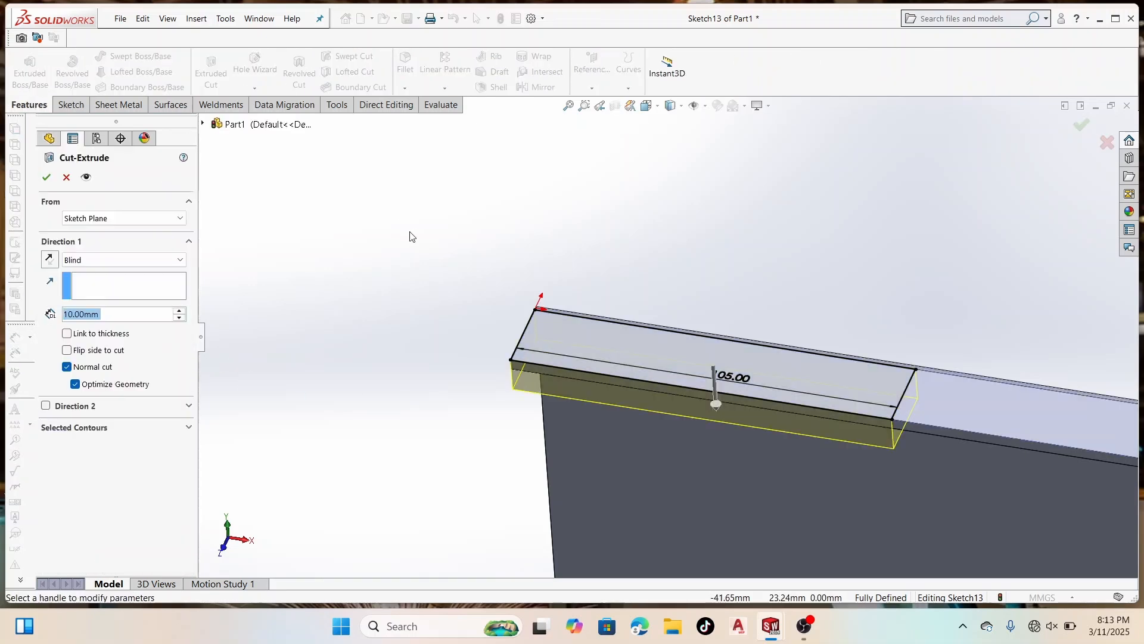
left_click(46, 178)
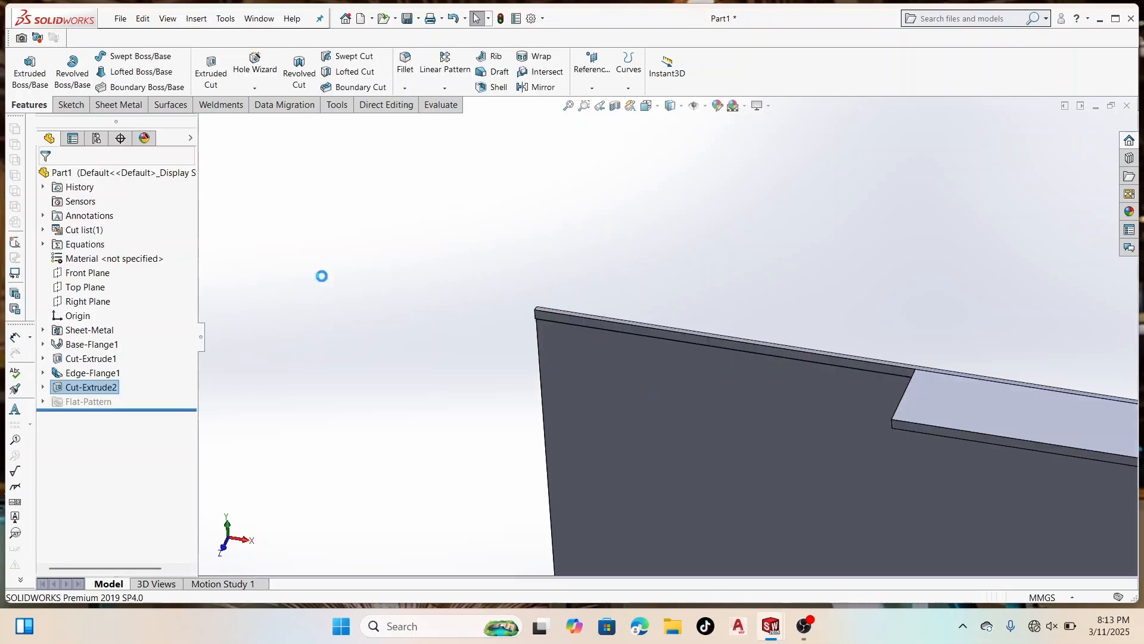
Step: Orient the view normal to the remaining longer flange's top face and start a new sketch on that face
scroll(677, 385, "up", 5)
scroll(809, 382, "up", 4)
scroll(810, 381, "down", 5)
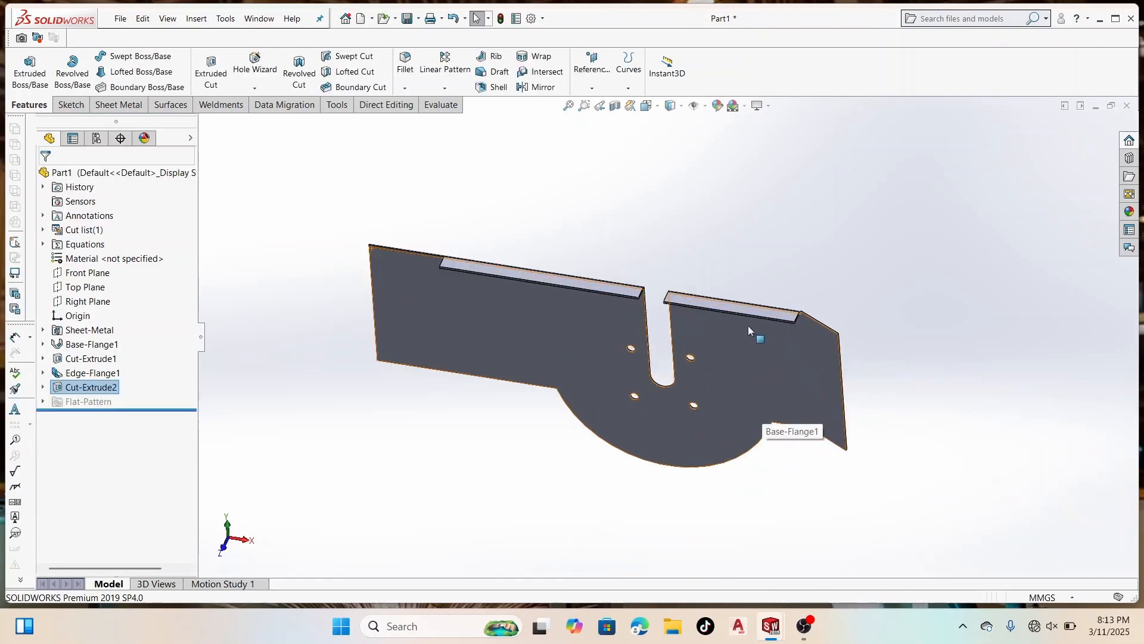
scroll(749, 327, "down", 3)
scroll(748, 326, "up", 3)
scroll(546, 308, "down", 1)
scroll(524, 281, "down", 3)
scroll(523, 292, "up", 6)
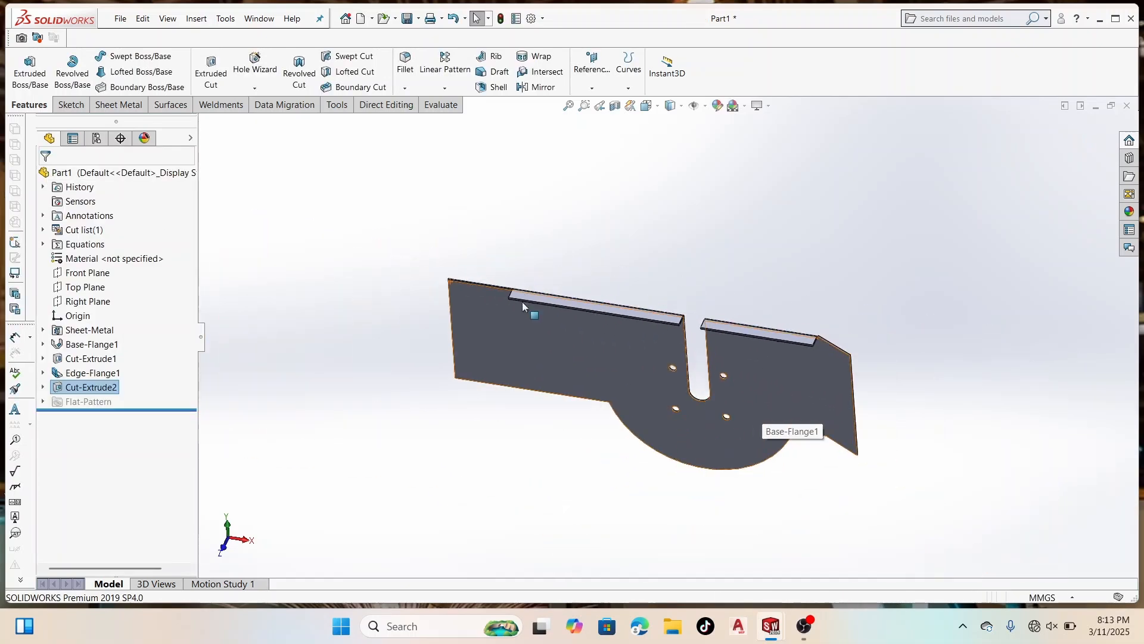
middle_click_drag(522, 301, 548, 369)
scroll(623, 355, "down", 4)
left_click(614, 333)
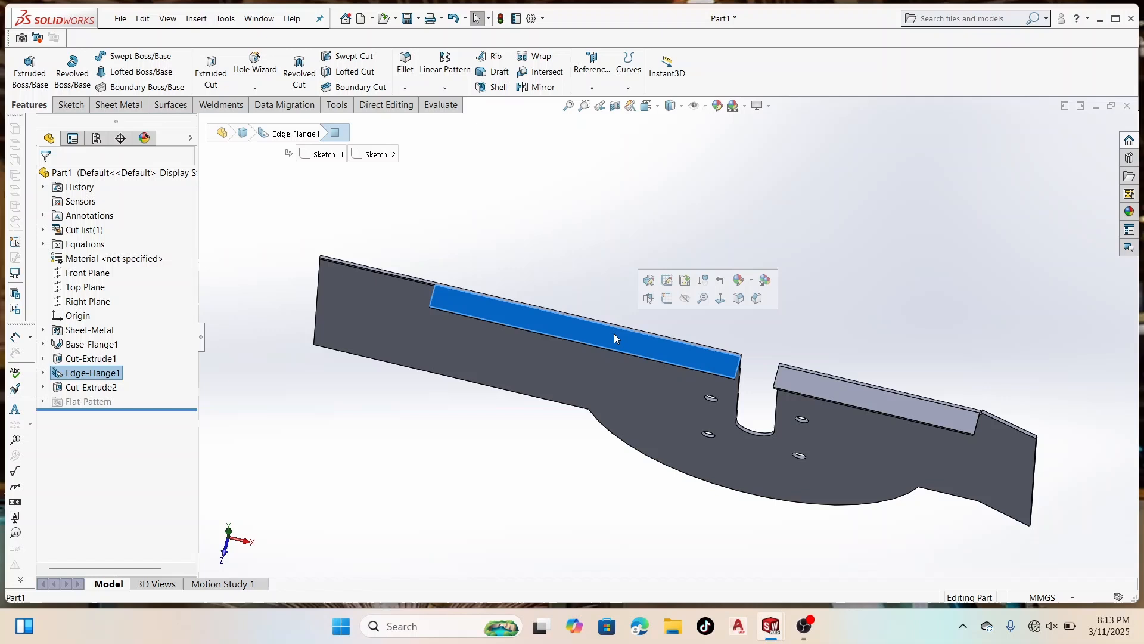
left_click(723, 297)
right_click(542, 302)
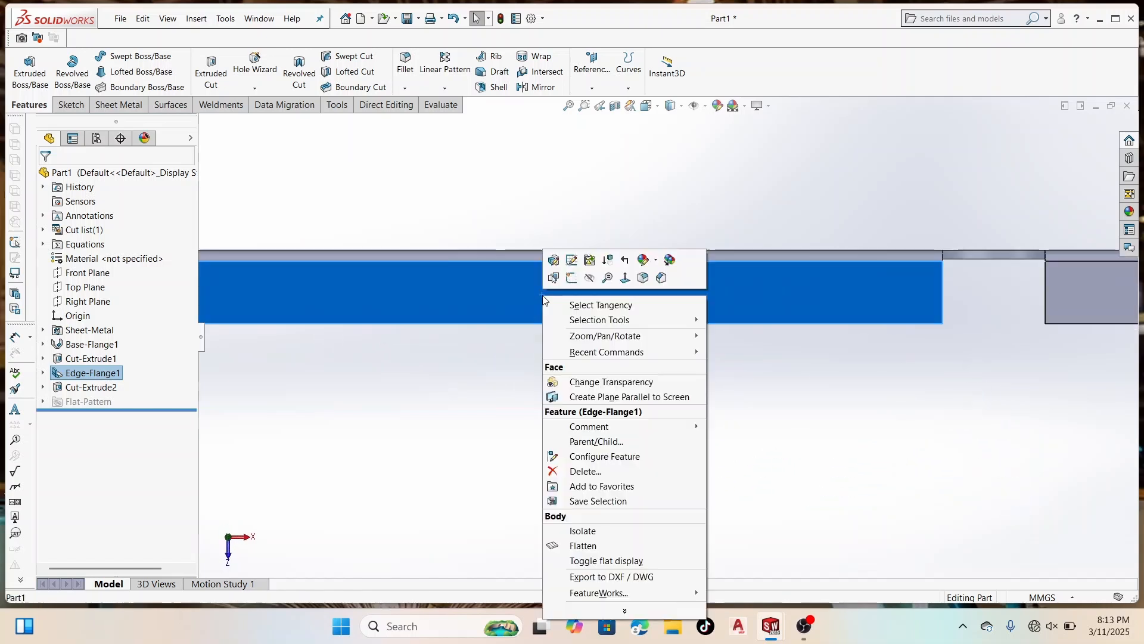
left_click(574, 275)
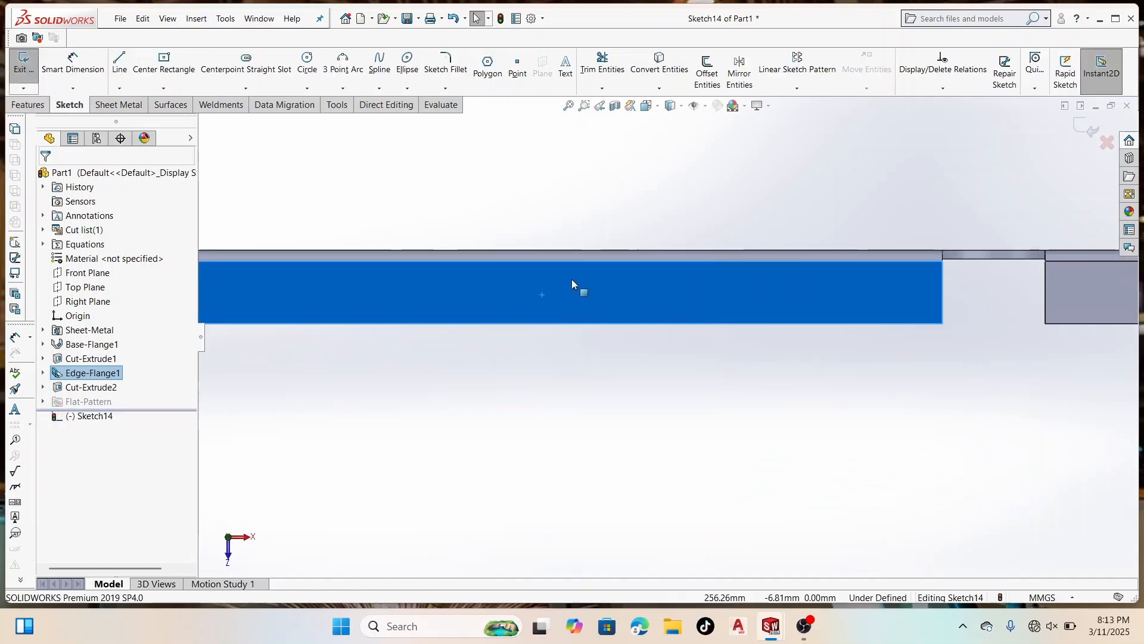
Step: Draw a horizontal centerline along the longer flange between the midpoints of its two end edges
left_click(119, 89)
left_click(143, 117)
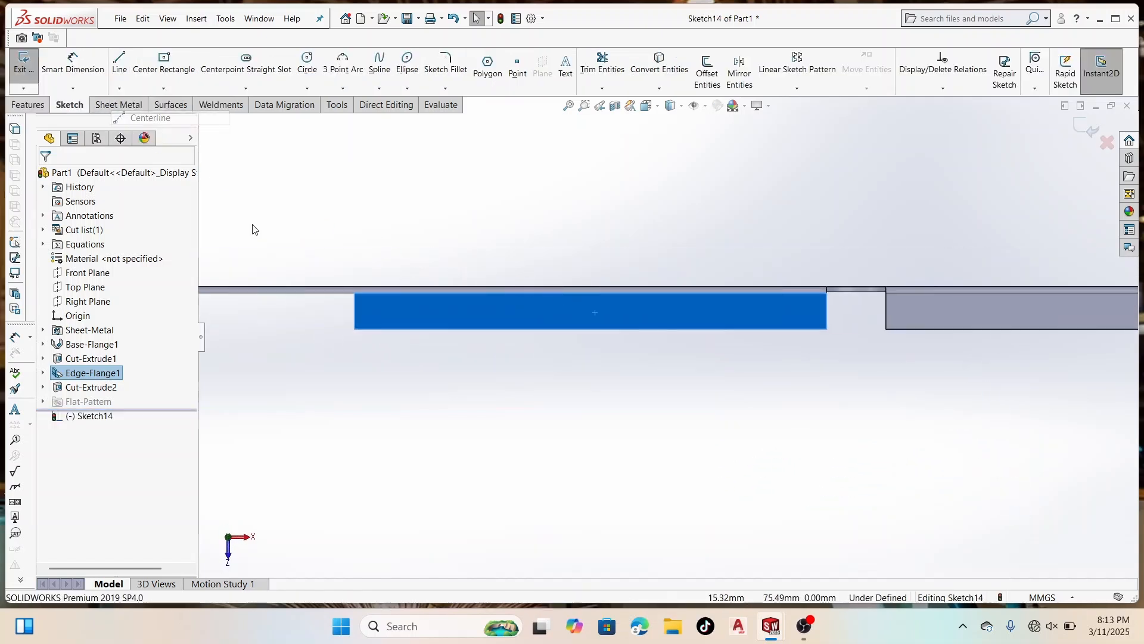
left_click(354, 310)
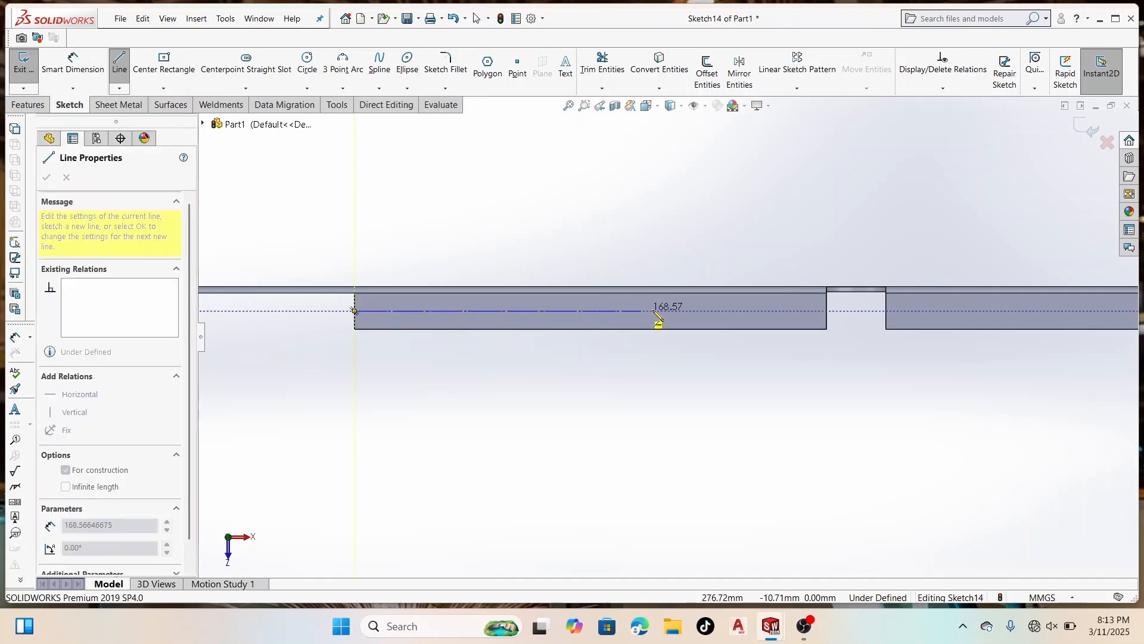
left_click(827, 311)
right_click(828, 312)
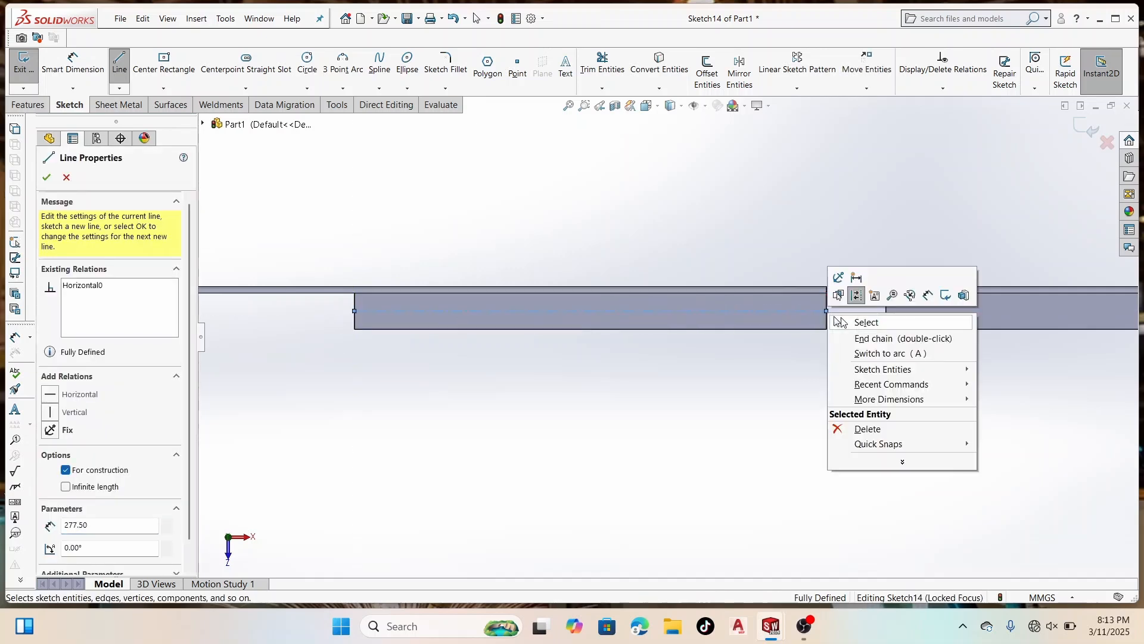
left_click(860, 321)
Step: Draw a horizontal centerline along the shorter flange between the midpoints of its two end edges
left_click(120, 89)
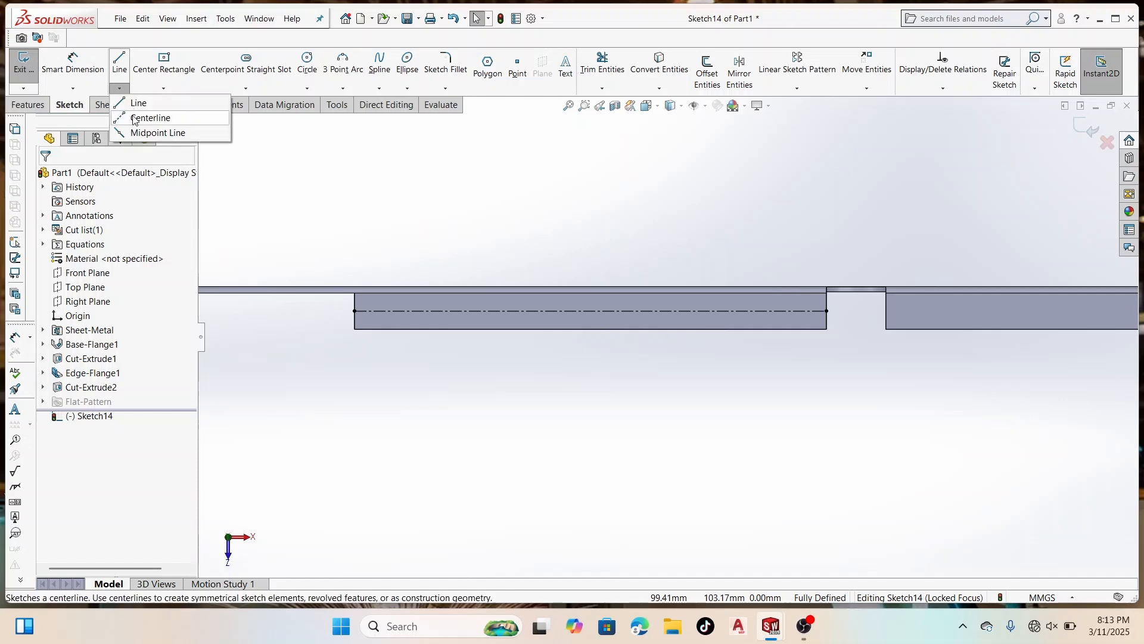
left_click(143, 113)
scroll(678, 230, "up", 4)
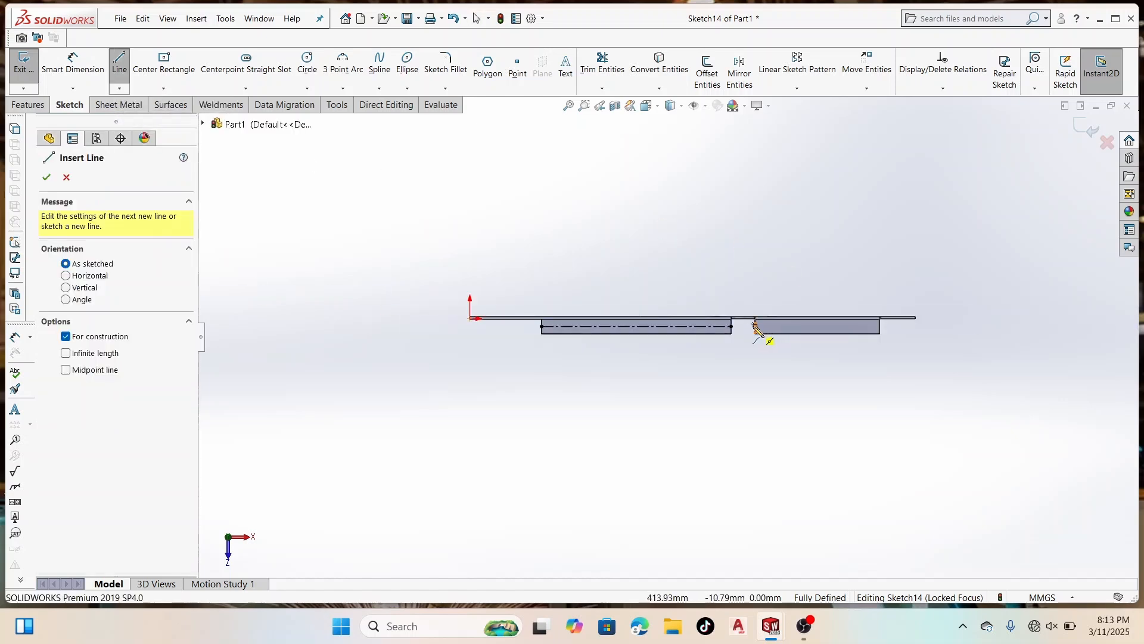
left_click(755, 327)
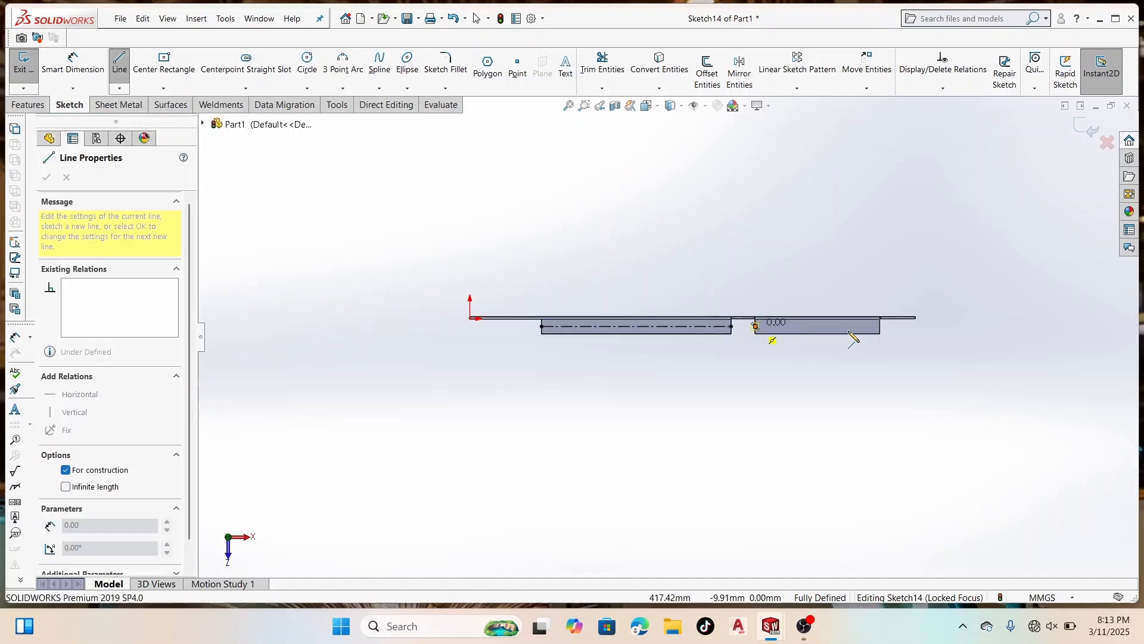
left_click(881, 326)
right_click(881, 328)
left_click(909, 335)
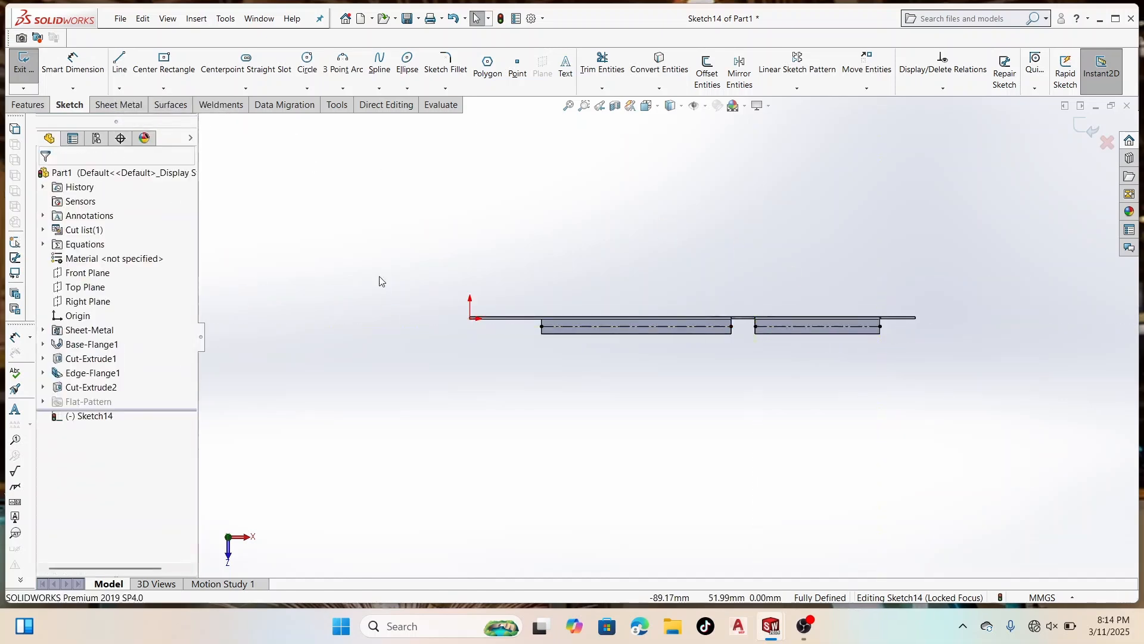
Step: Draw a circle about 9.7 mm in diameter centred on the midpoint of the longer flange's centerline
left_click(308, 90)
left_click(322, 102)
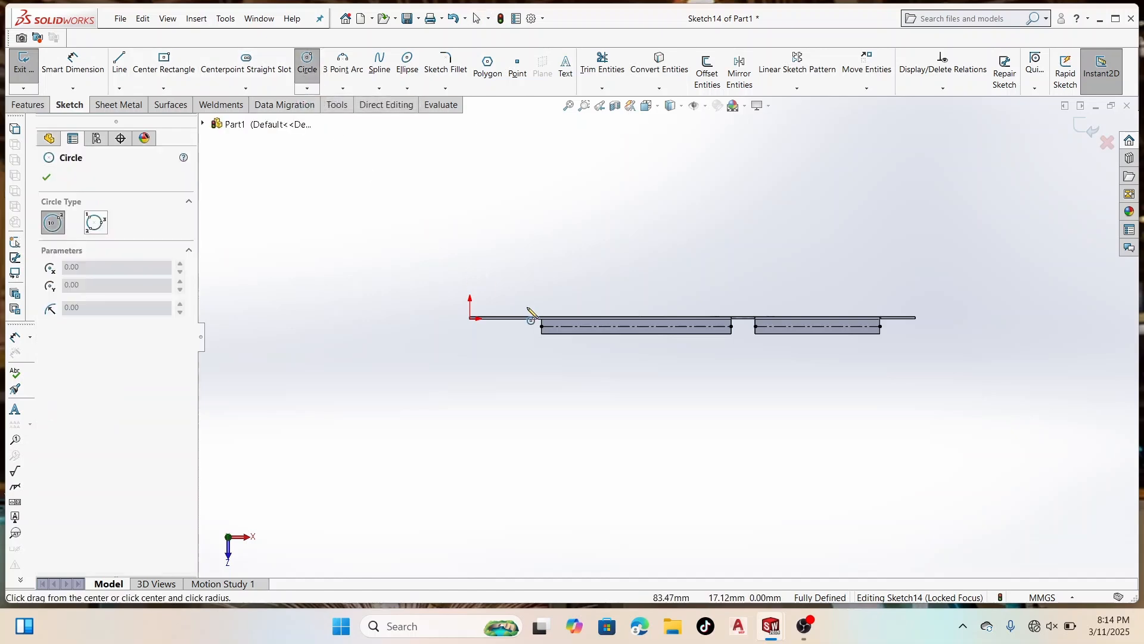
scroll(519, 310, "down", 5)
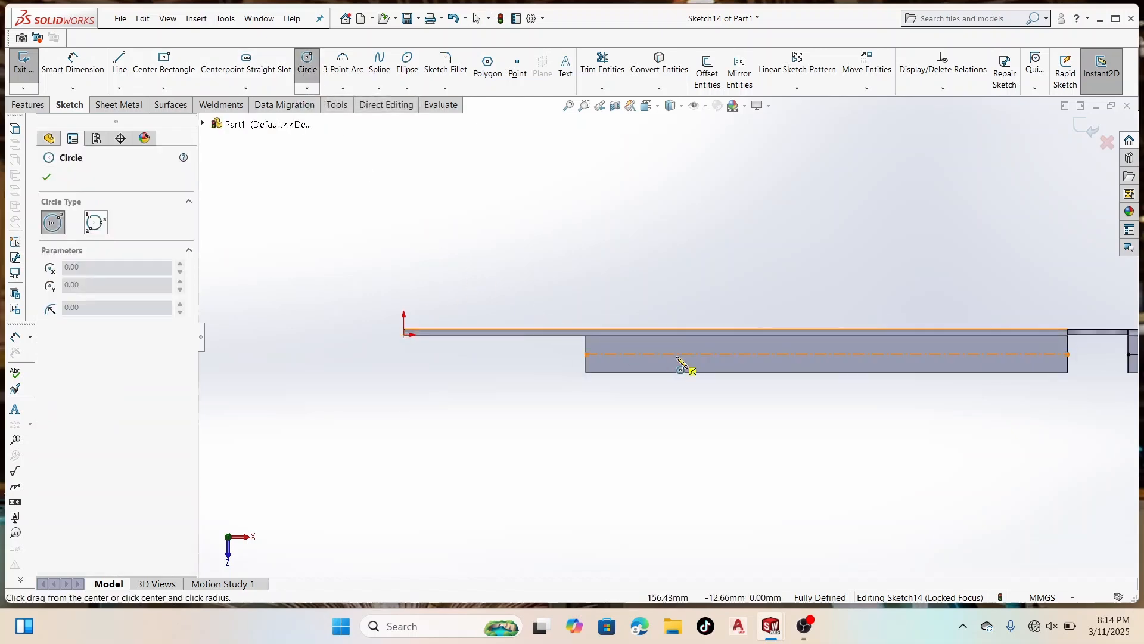
left_click(826, 354)
left_click(833, 354)
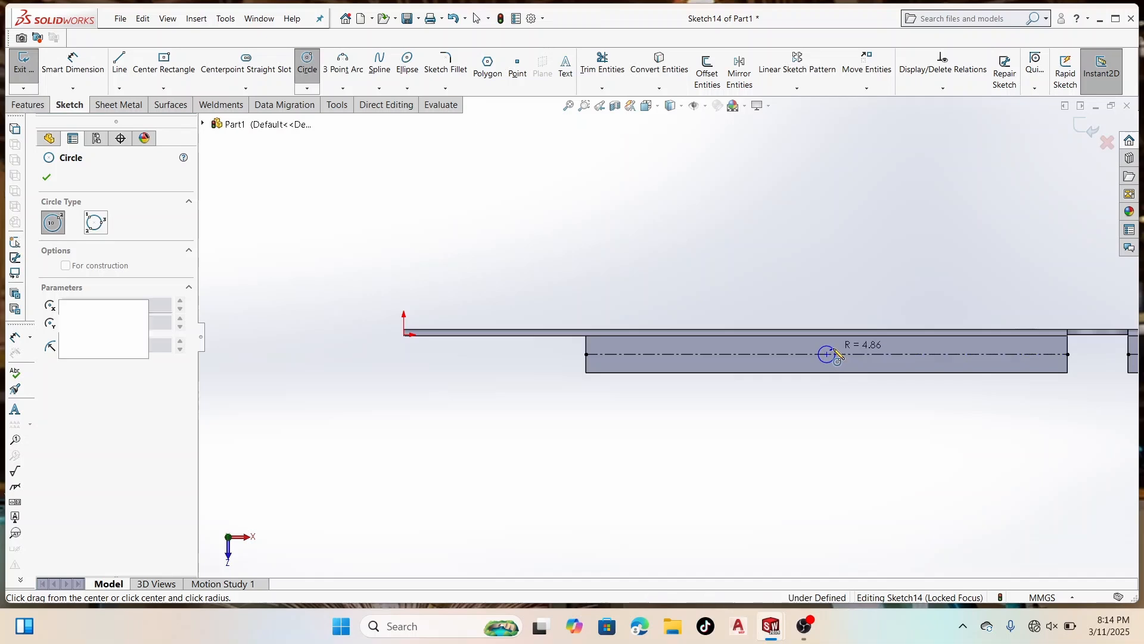
right_click(834, 353)
left_click(871, 358)
scroll(769, 361, "down", 3)
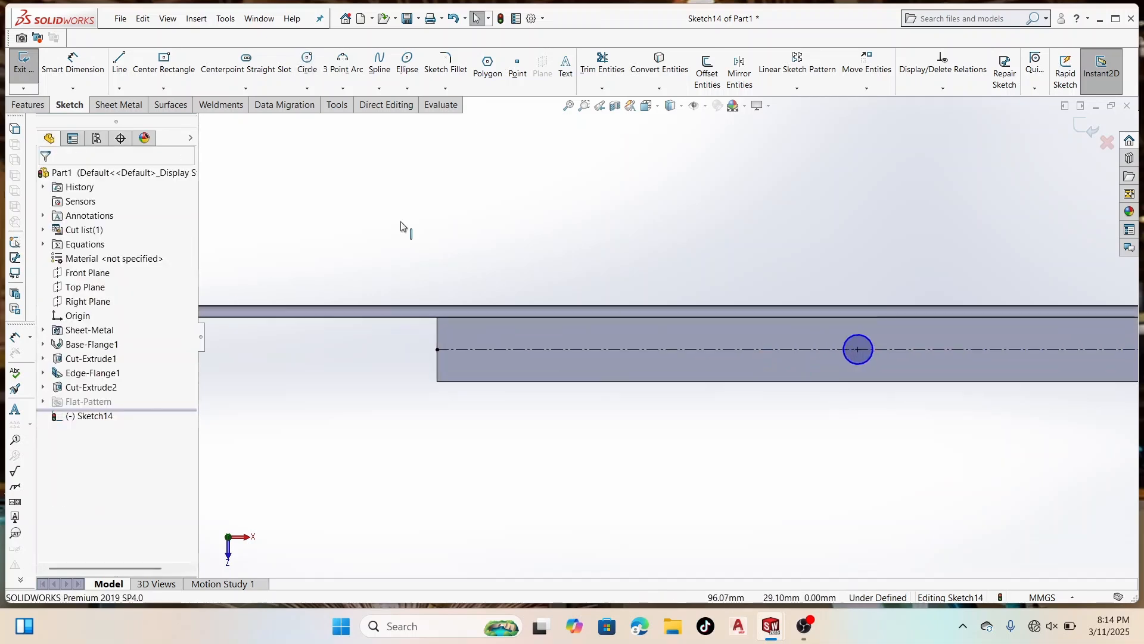
left_click(34, 62)
left_click(72, 66)
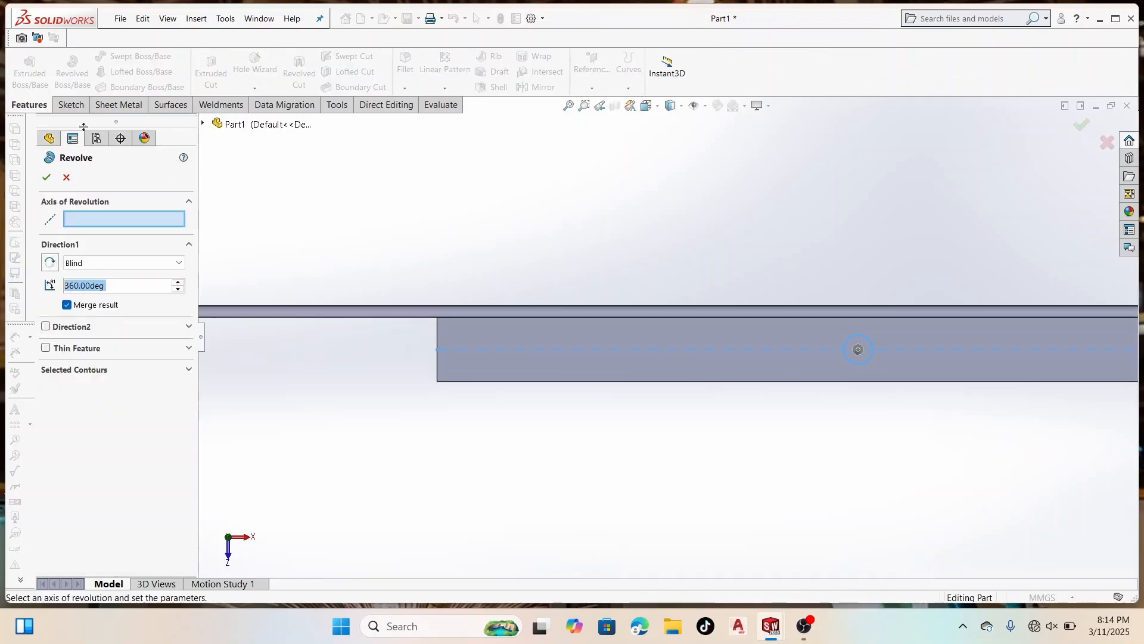
left_click(73, 107)
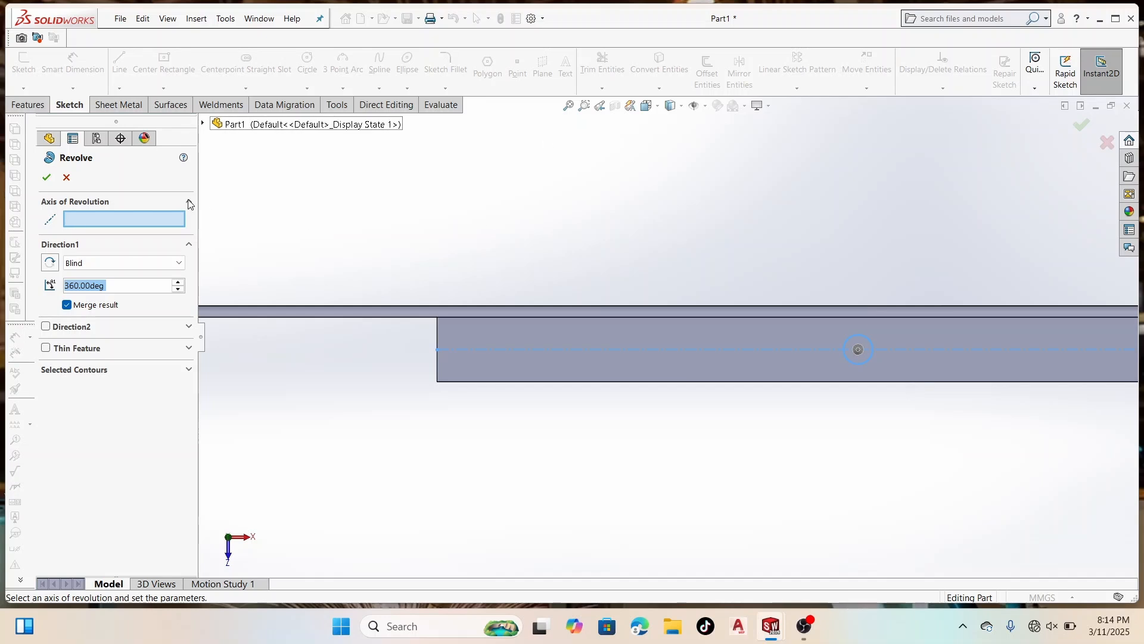
left_click(66, 177)
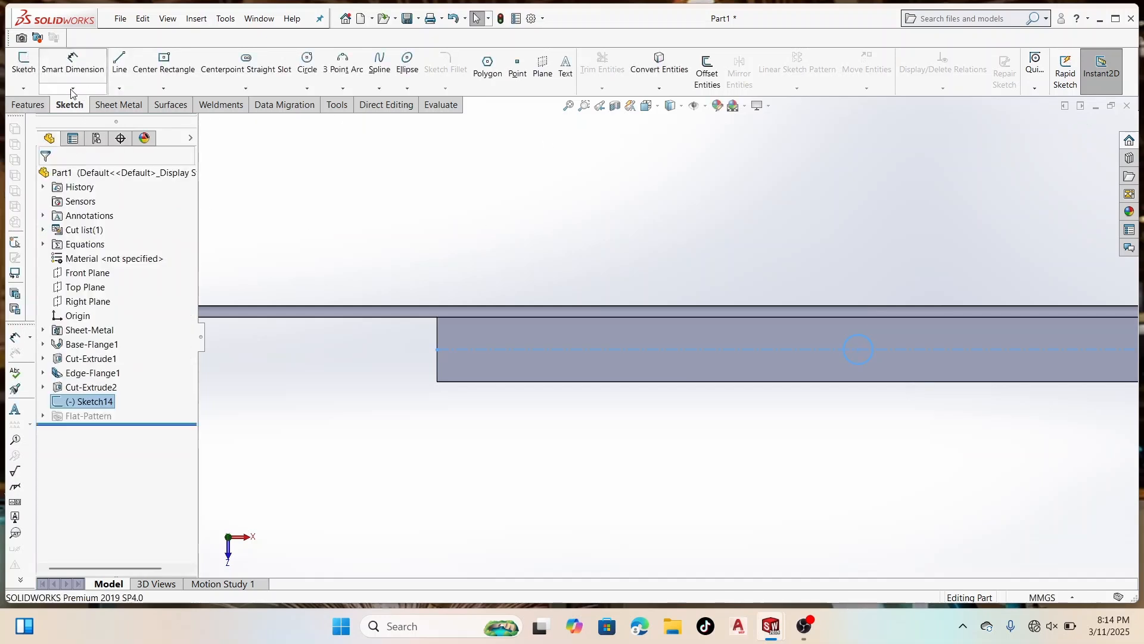
right_click(580, 346)
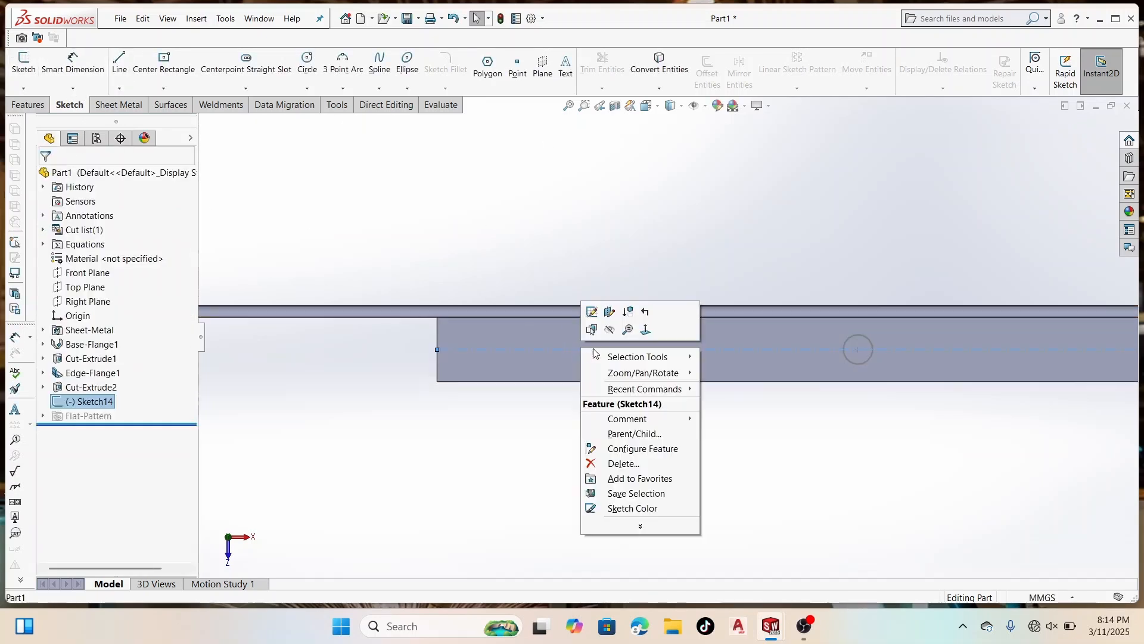
left_click(590, 312)
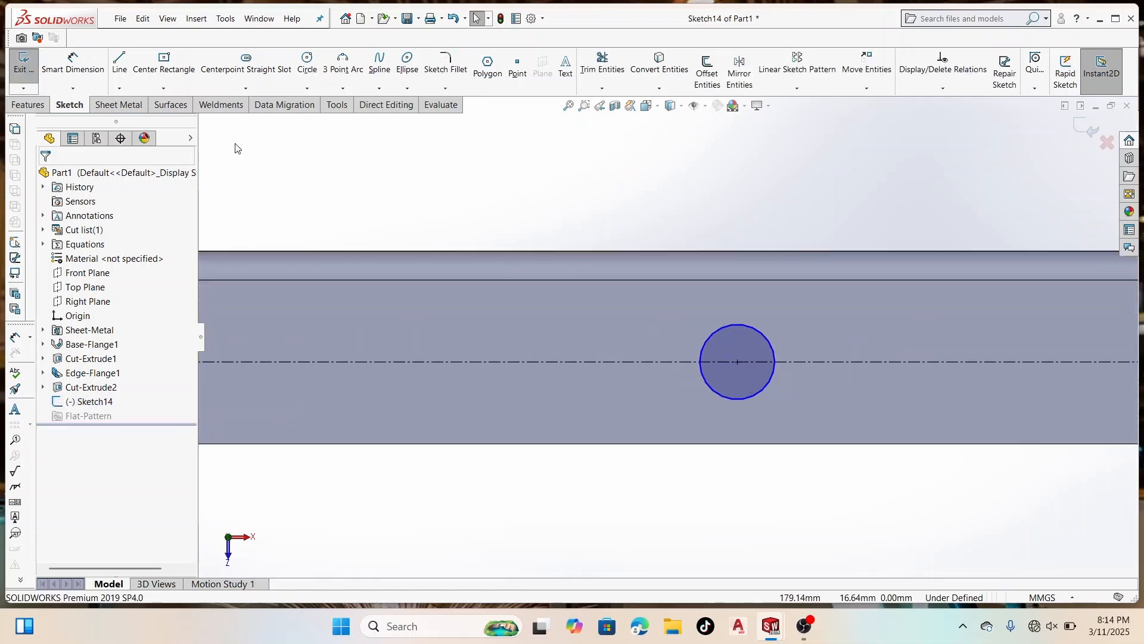
Step: Dimension the circle on the longer flange with a diameter of 8 mm
left_click(80, 68)
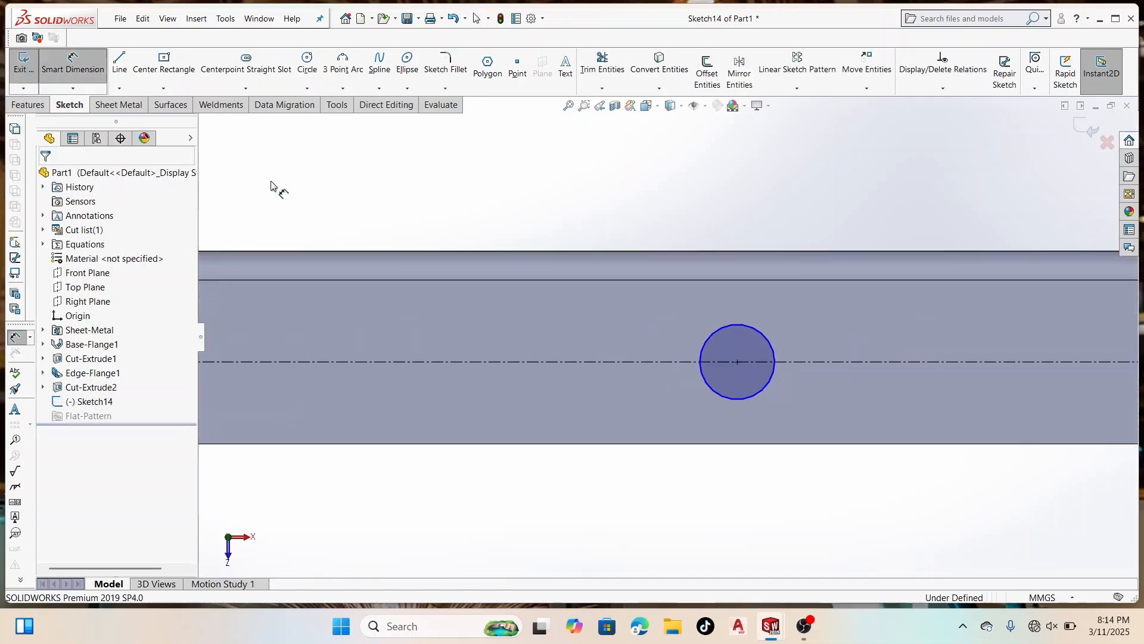
left_click(774, 351)
key("Return")
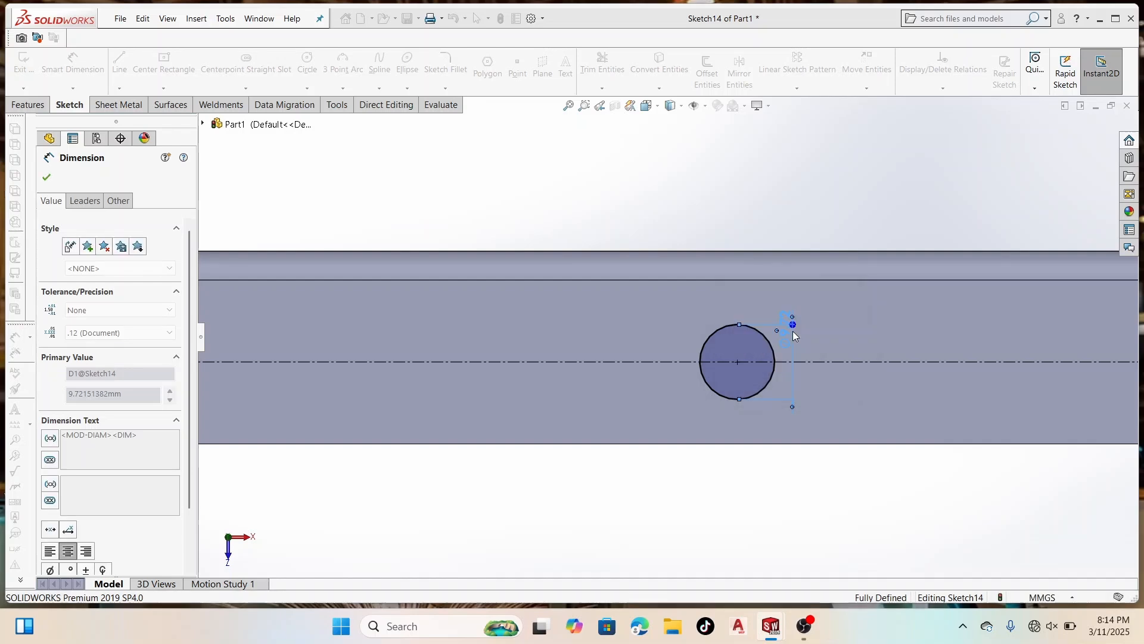
key("ctrl+5")
Step: Draw a circle about 13.5 mm in diameter centred on the midpoint of the shorter flange's centerline
scroll(934, 349, "down", 5)
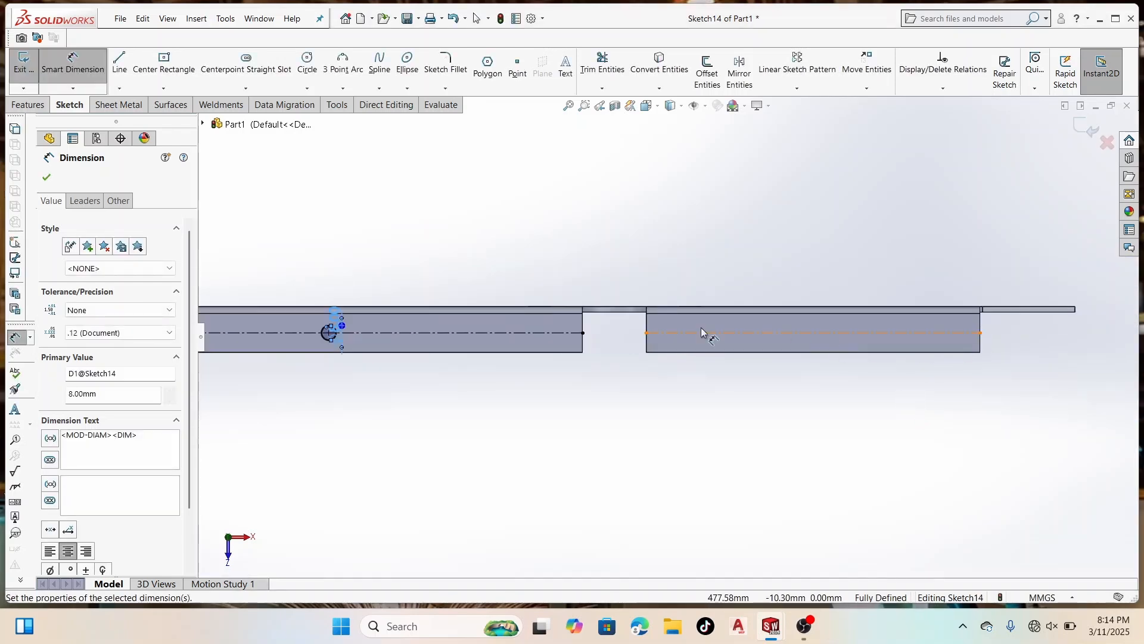
left_click(307, 63)
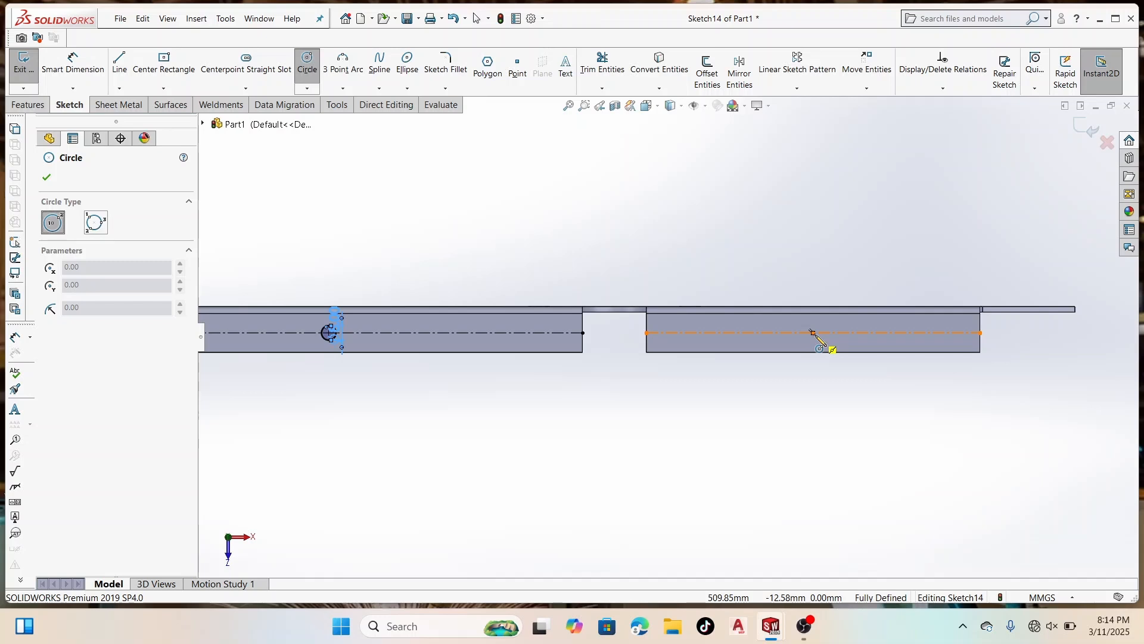
left_click(813, 333)
left_click(824, 337)
right_click(826, 329)
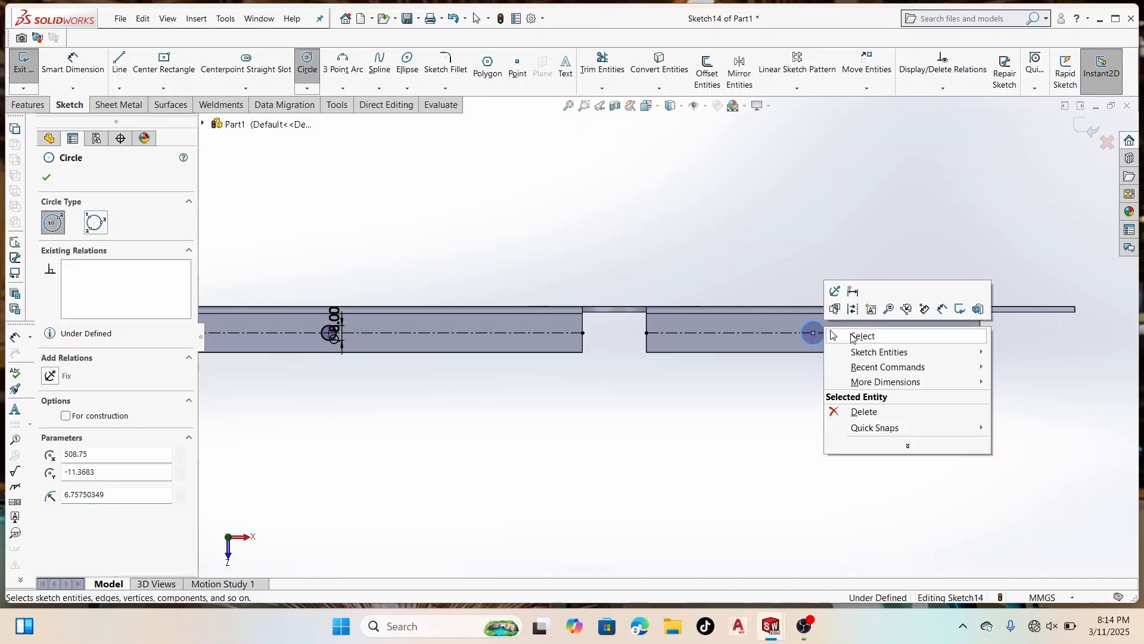
left_click(862, 337)
Step: Dimension the circle on the shorter flange with a diameter of 8 mm
left_click(73, 64)
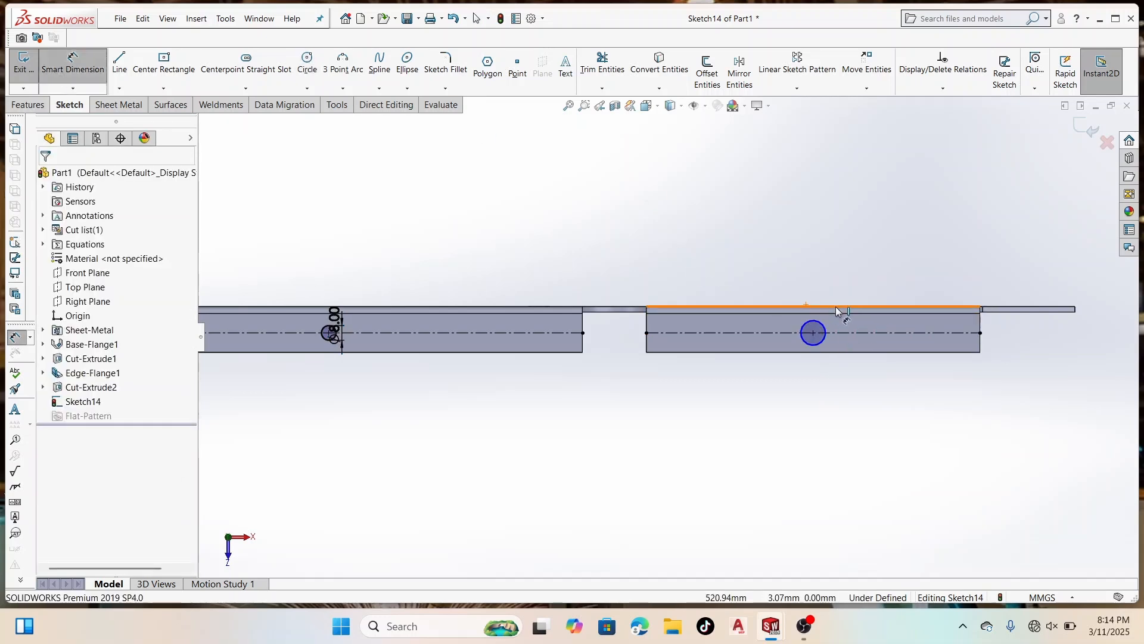
left_click(824, 335)
left_click(835, 410)
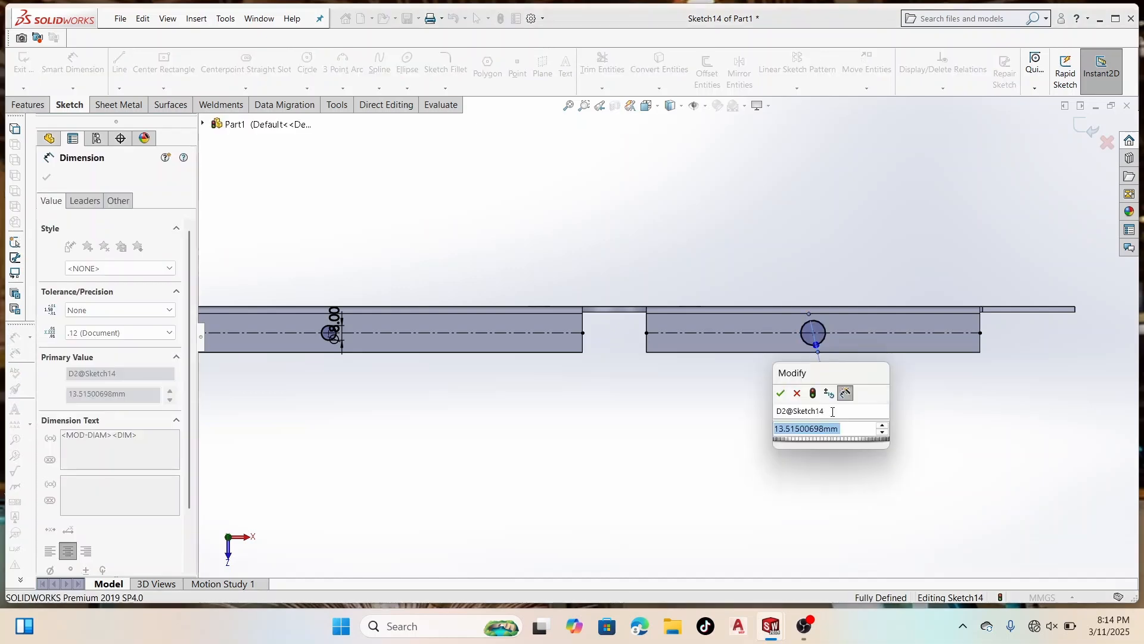
type("8")
key("Return")
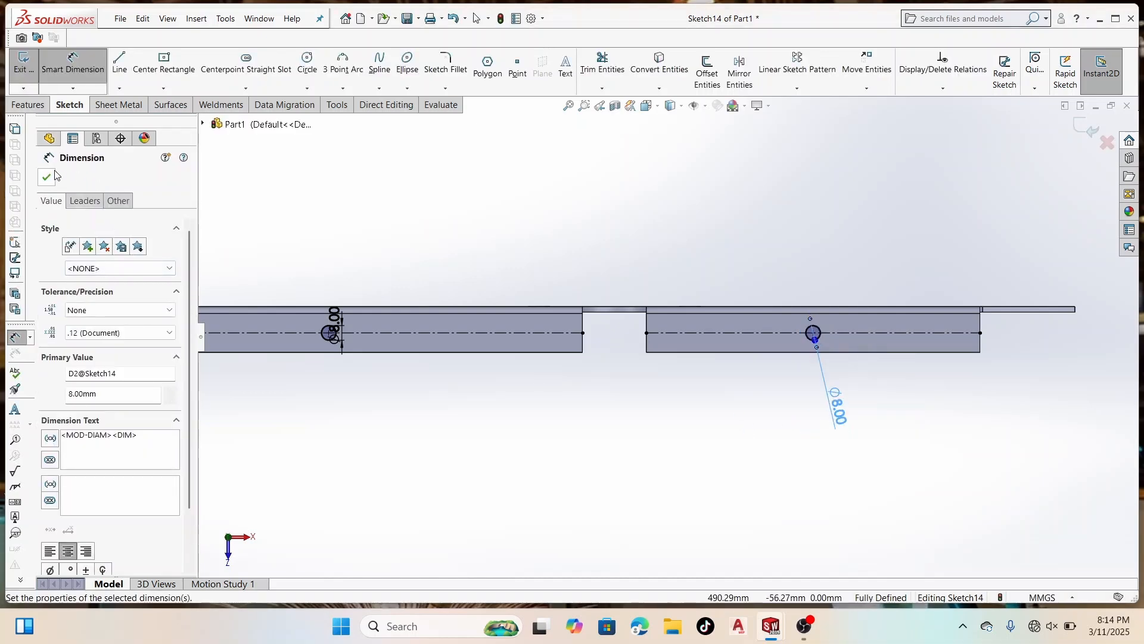
left_click(53, 174)
Step: Cut both circles through the flanges with a 10 mm blind Extruded Cut
left_click(23, 108)
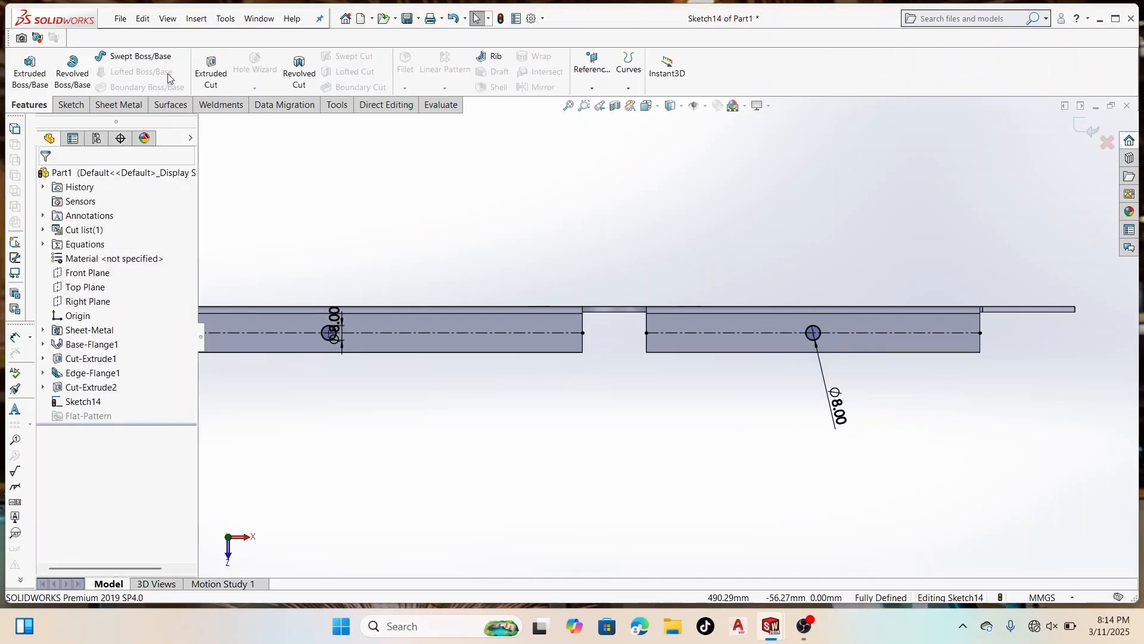
left_click(205, 78)
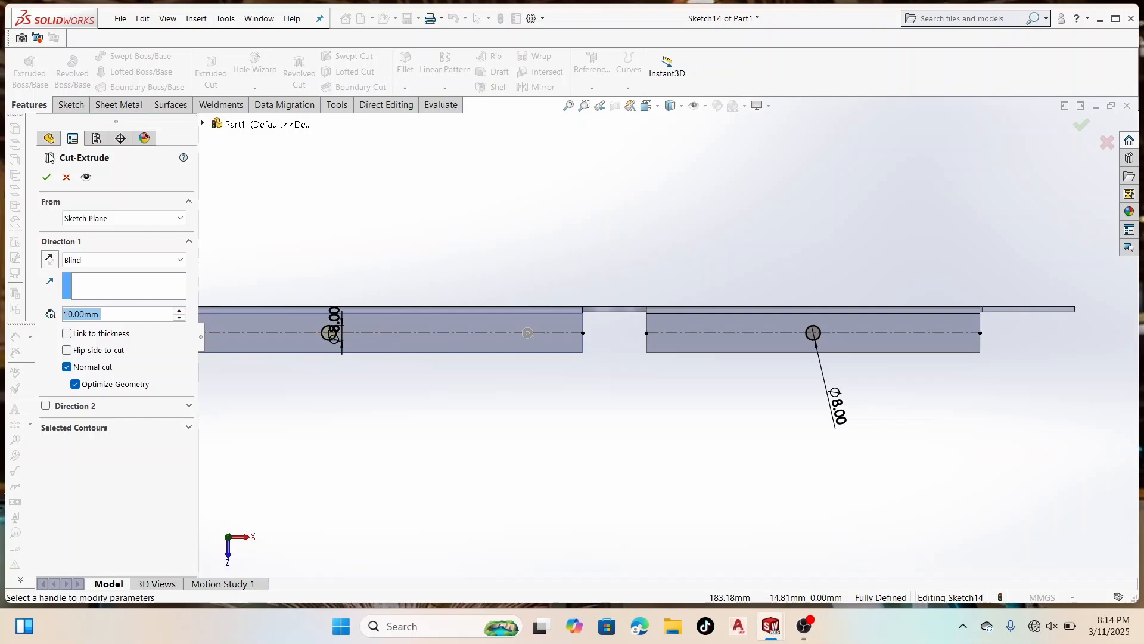
key("Return")
Step: Start a new sketch on the thin front edge face of the shorter flange, near its outer end
middle_click_drag(421, 334, 500, 291)
scroll(782, 269, "down", 8)
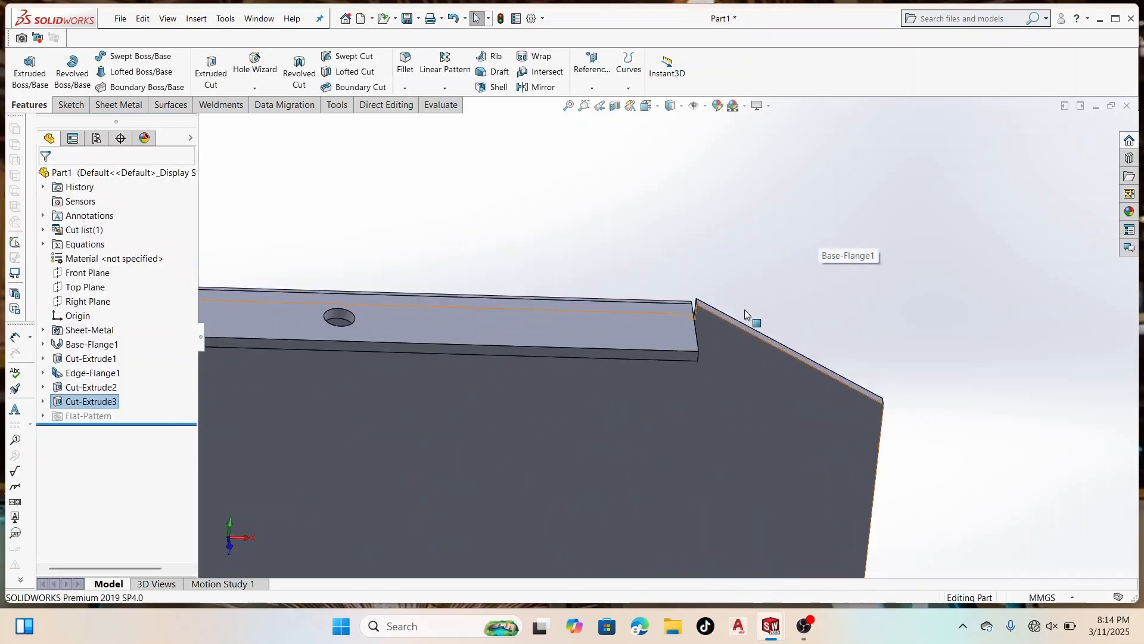
middle_click_drag(620, 342, 609, 262)
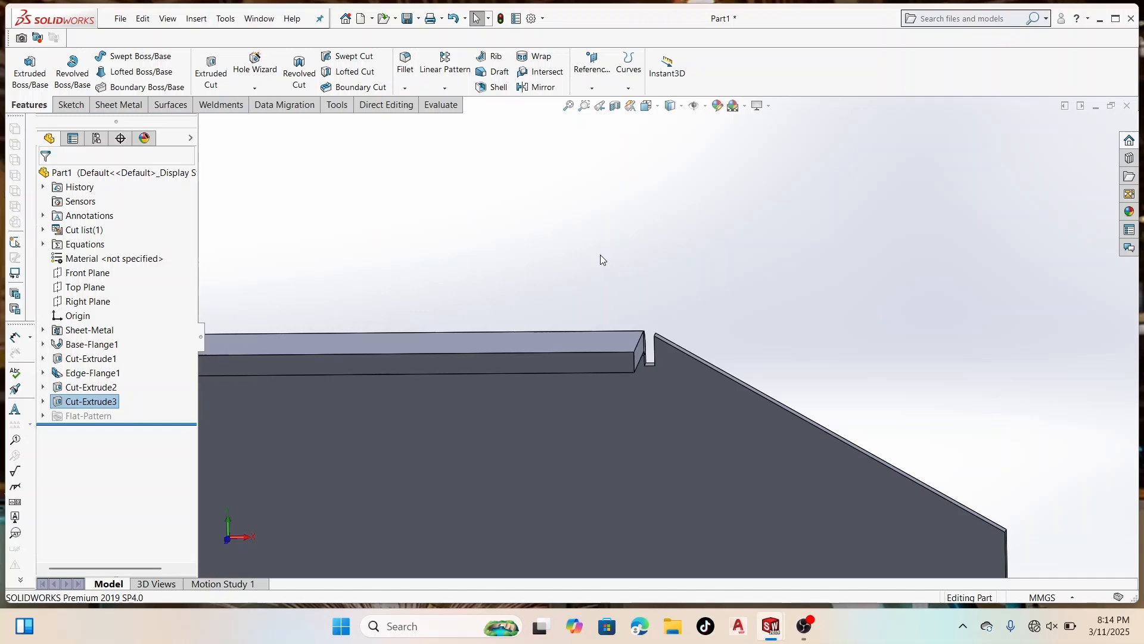
middle_click_drag(649, 371, 628, 359)
left_click(607, 327)
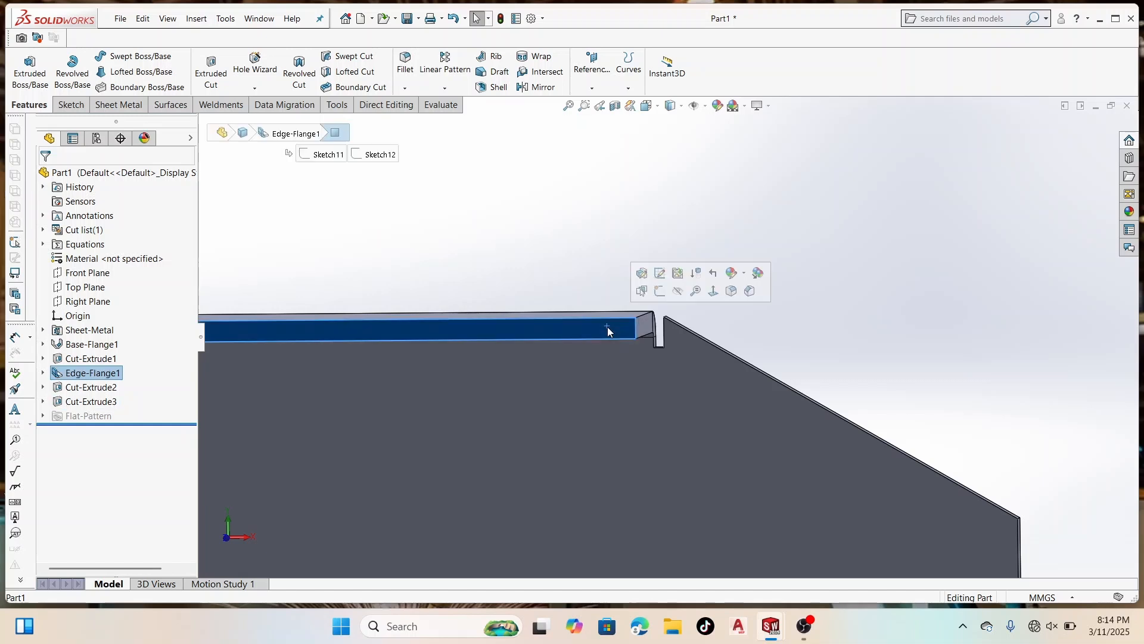
left_click(660, 291)
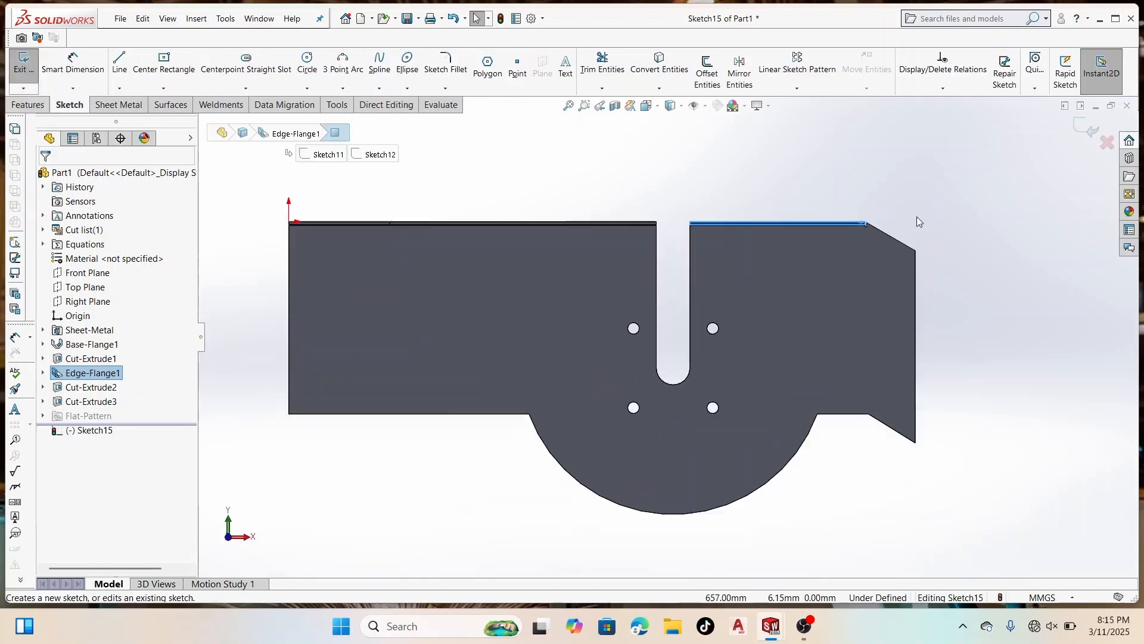
scroll(754, 276, "down", 10)
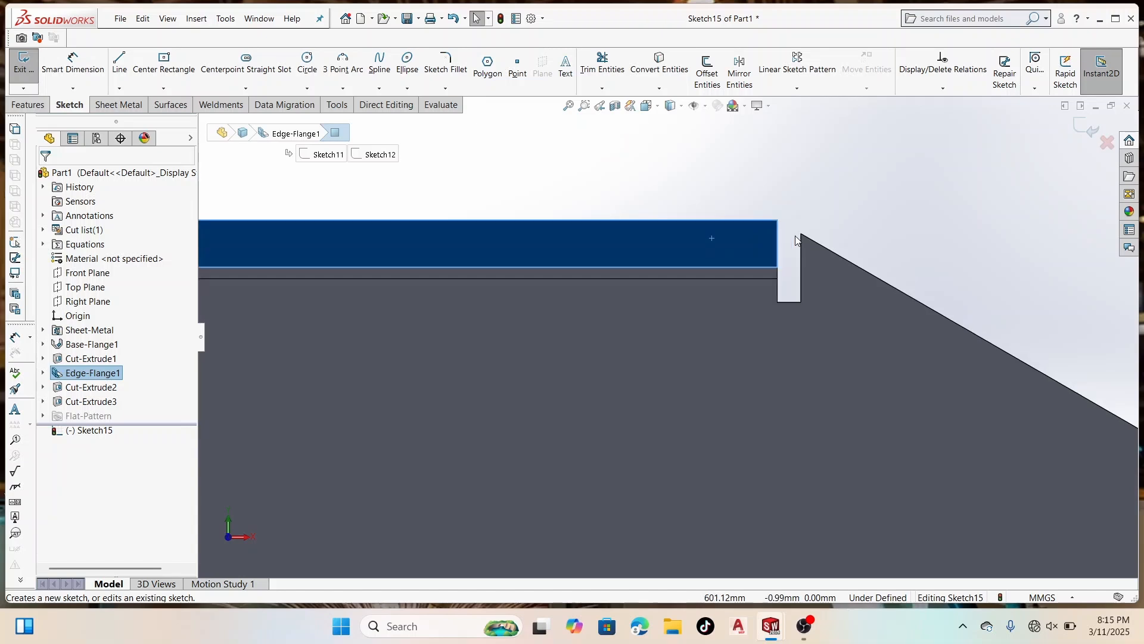
Step: Draw a corner rectangle about 22 mm long from the bend's lower corner beside the relief notch to the flange's top edge
left_click(165, 60)
left_click(776, 279)
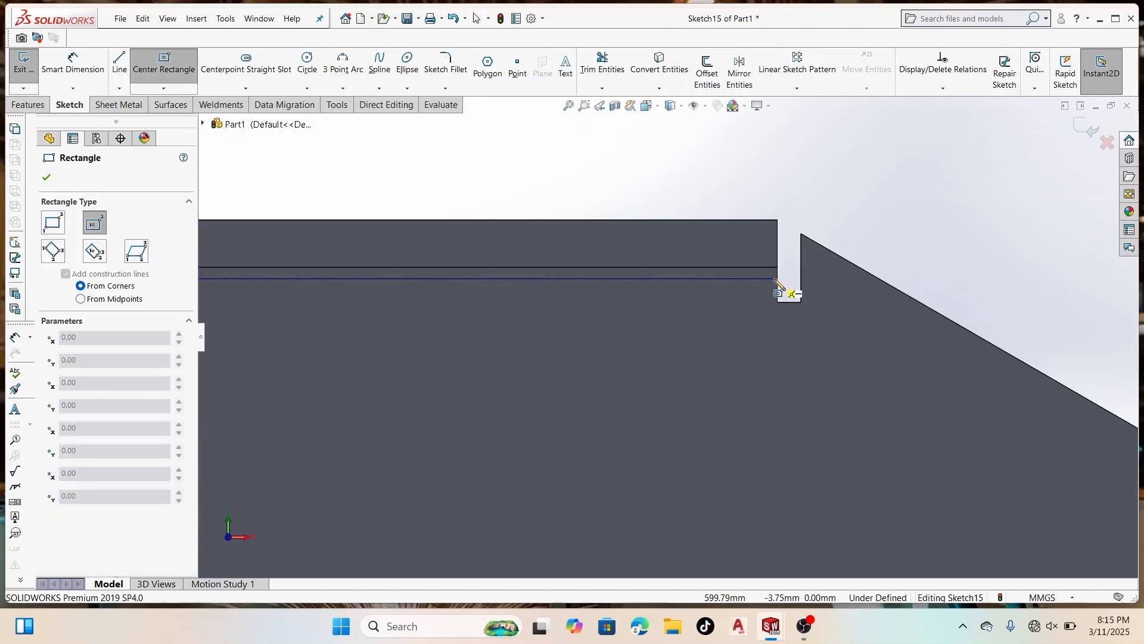
left_click(52, 222)
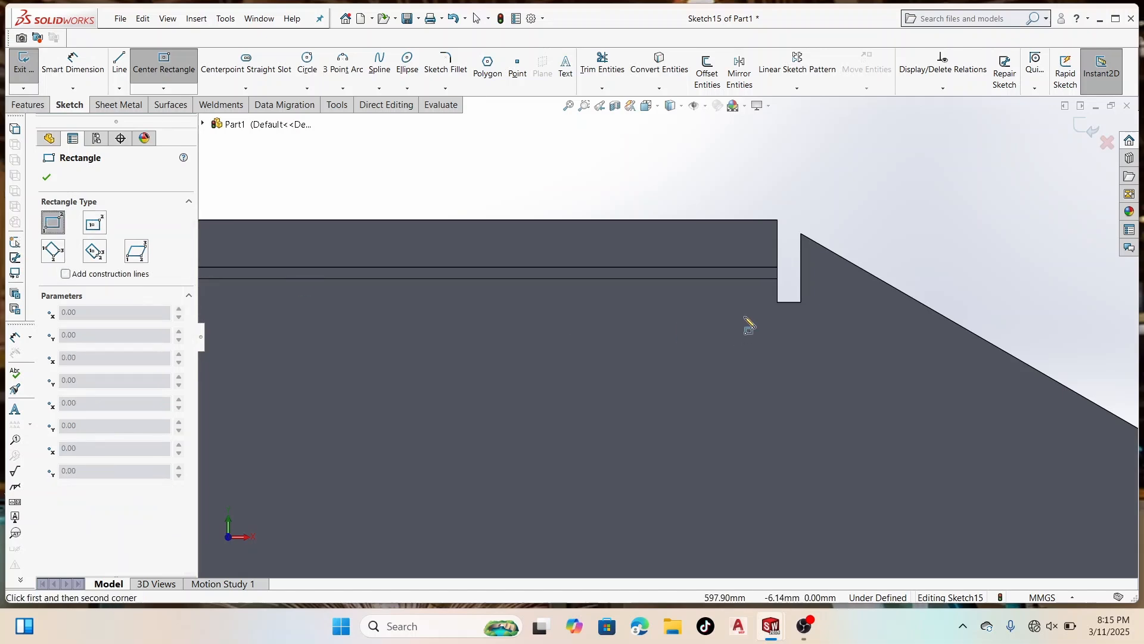
left_click(778, 279)
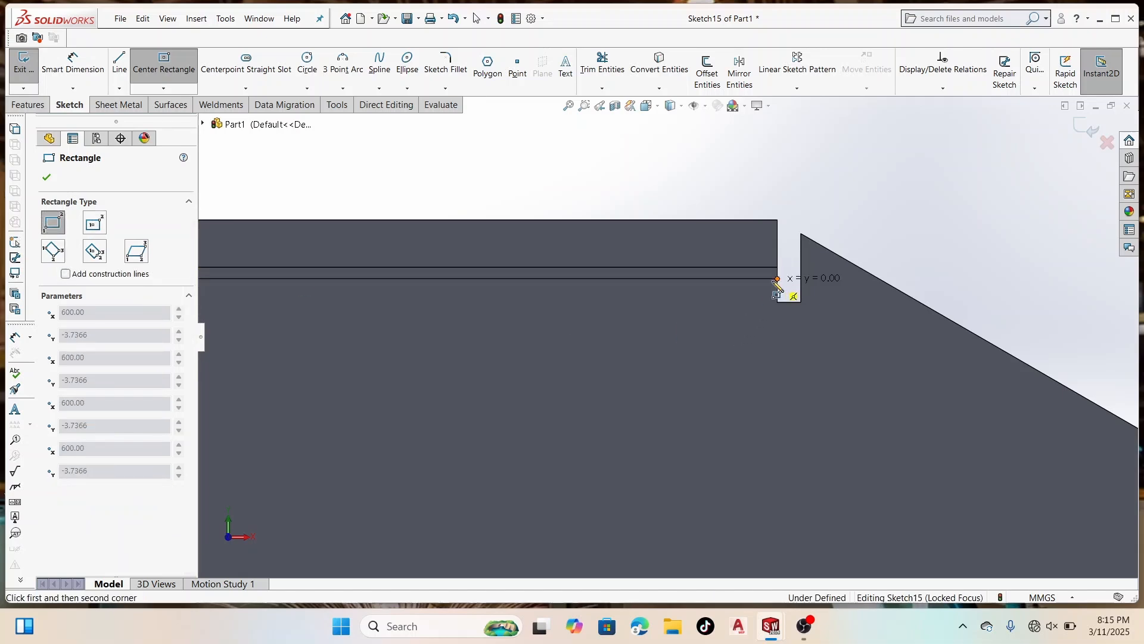
left_click(427, 220)
right_click(432, 226)
left_click(445, 230)
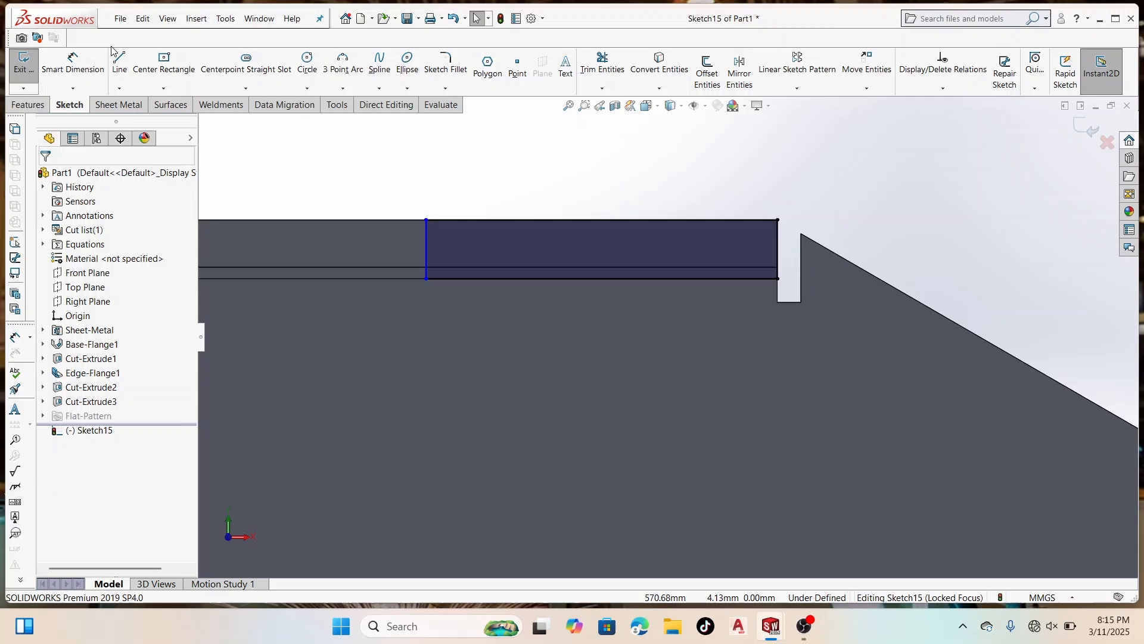
Step: Dimension the rectangle's top edge with a length of 30 mm
left_click(73, 61)
left_click(646, 220)
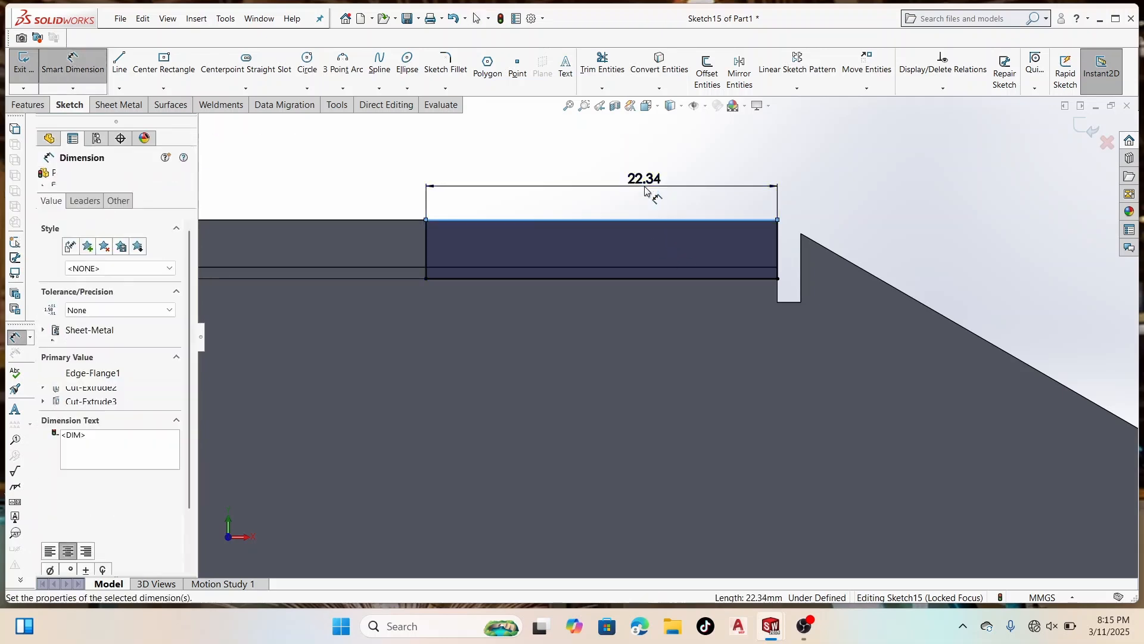
left_click(646, 186)
type("30")
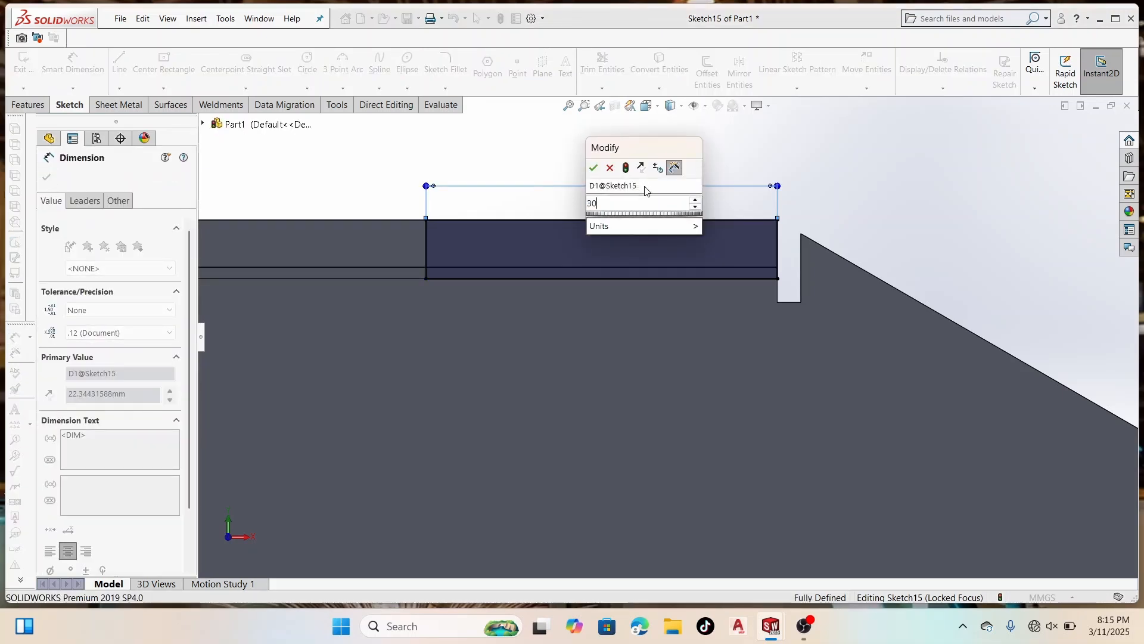
key("Return")
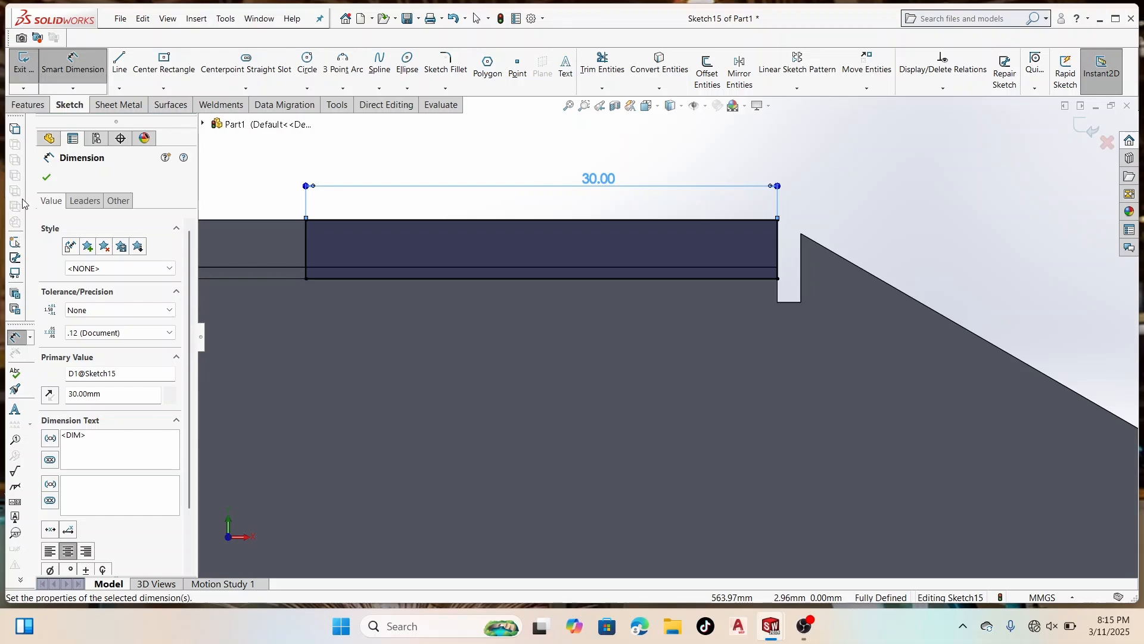
left_click(46, 177)
Step: Remove the rectangle area from the shorter flange's outer end with a 60 mm blind Extruded Cut
left_click(16, 106)
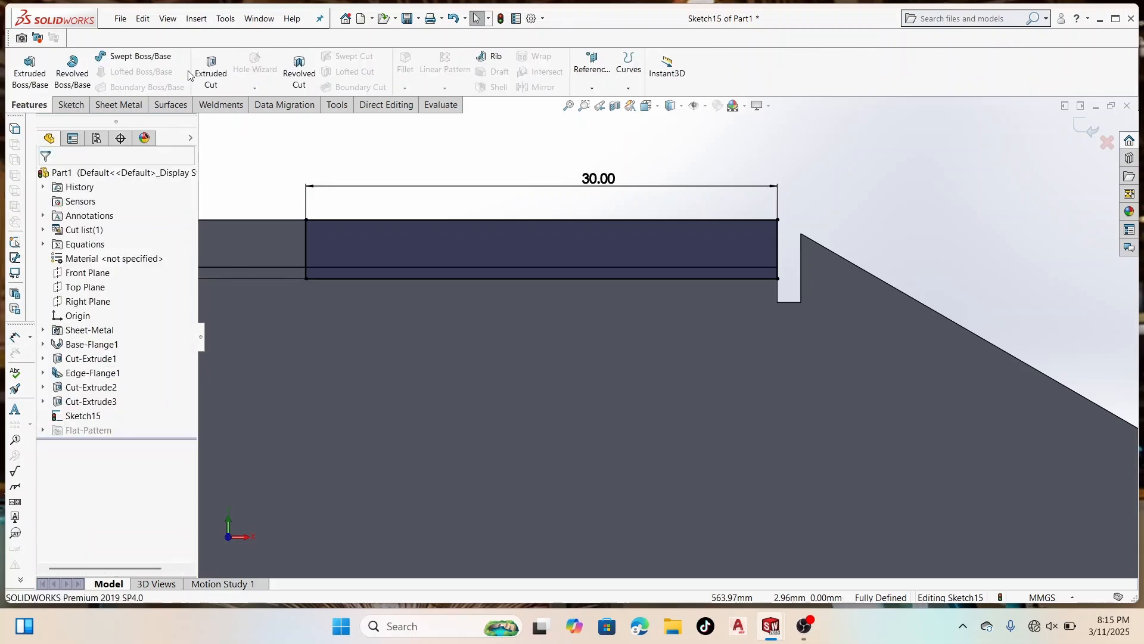
left_click(208, 70)
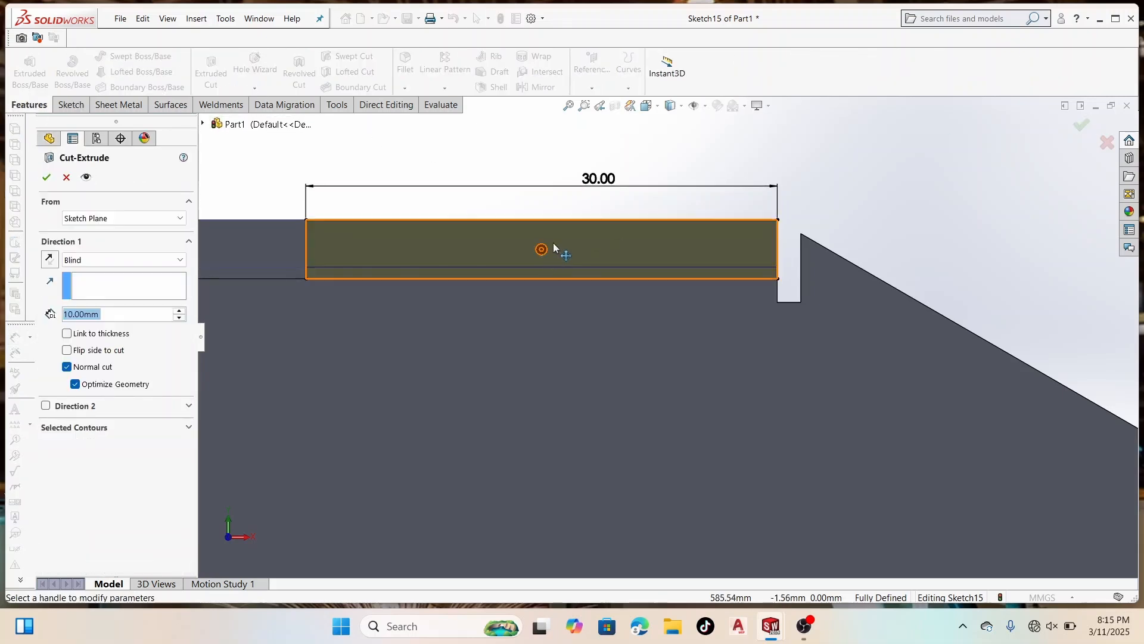
left_click(182, 310)
left_click(182, 310)
left_click(182, 311)
left_click(182, 310)
left_click(181, 310)
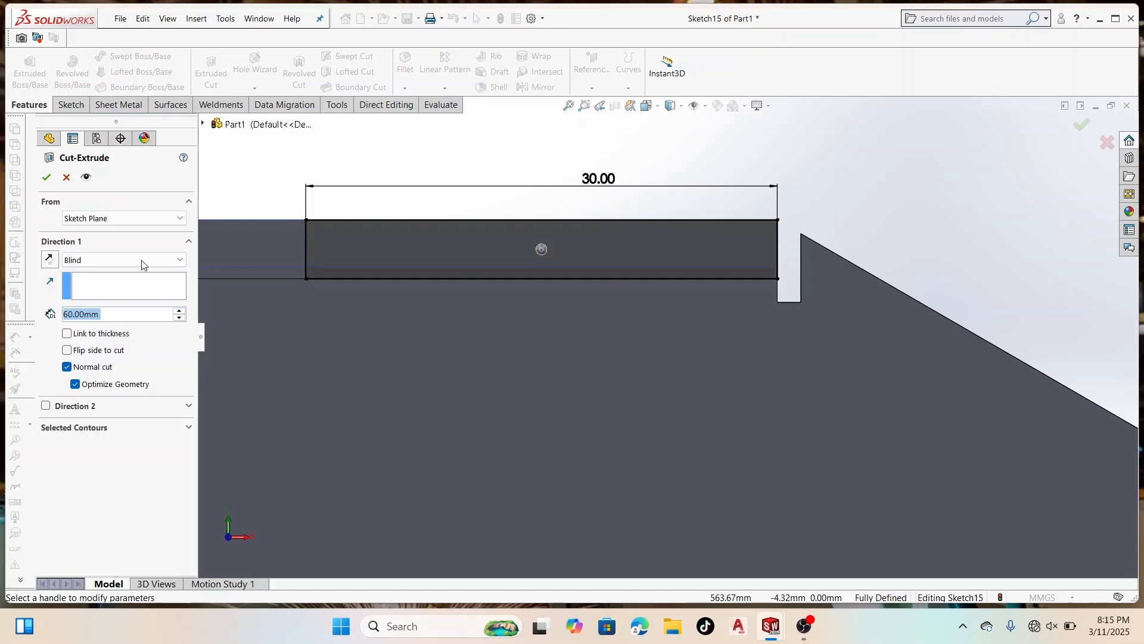
left_click(45, 180)
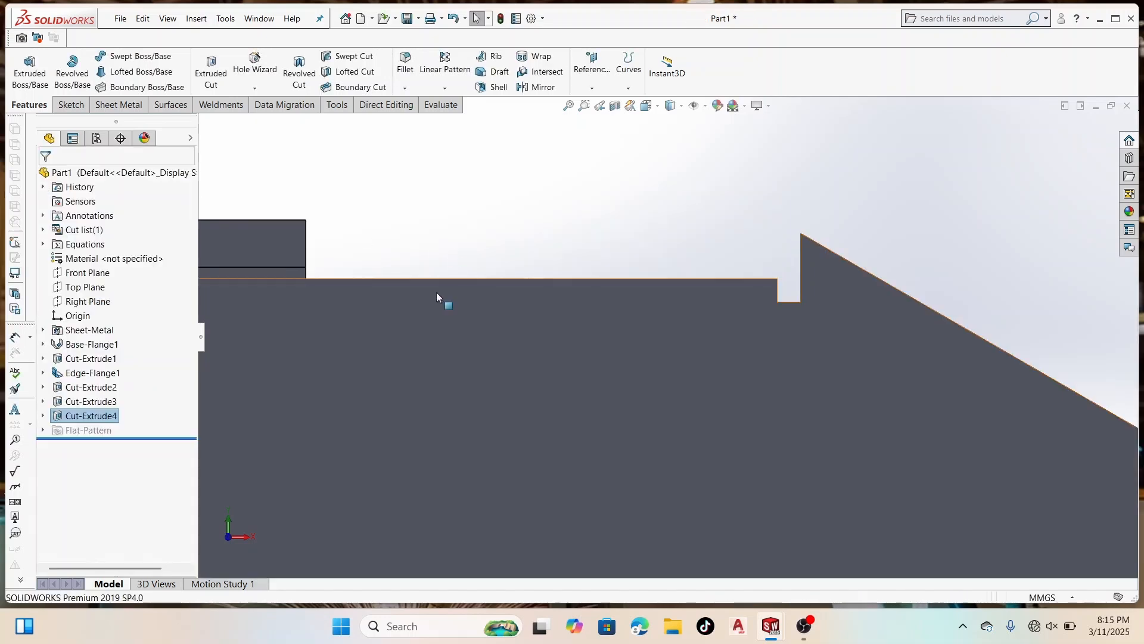
Step: Sketch a closed line outline on the plate's front face, filling the gap and relief notch beside the shorter flange up to the flange's top level
left_click(426, 305)
left_click(475, 272)
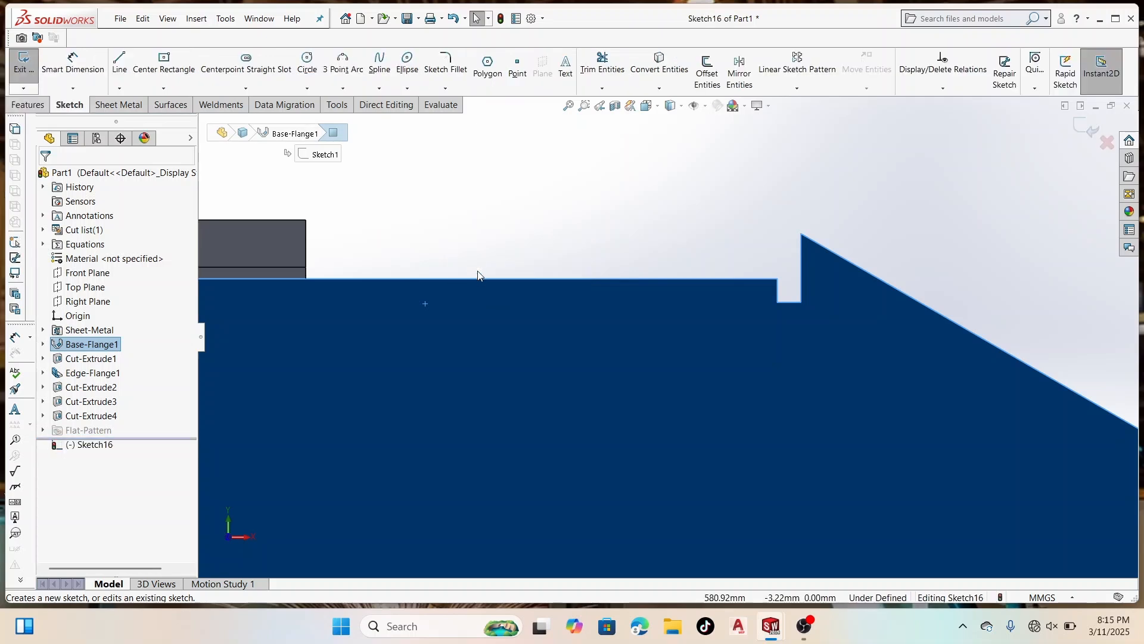
left_click(120, 61)
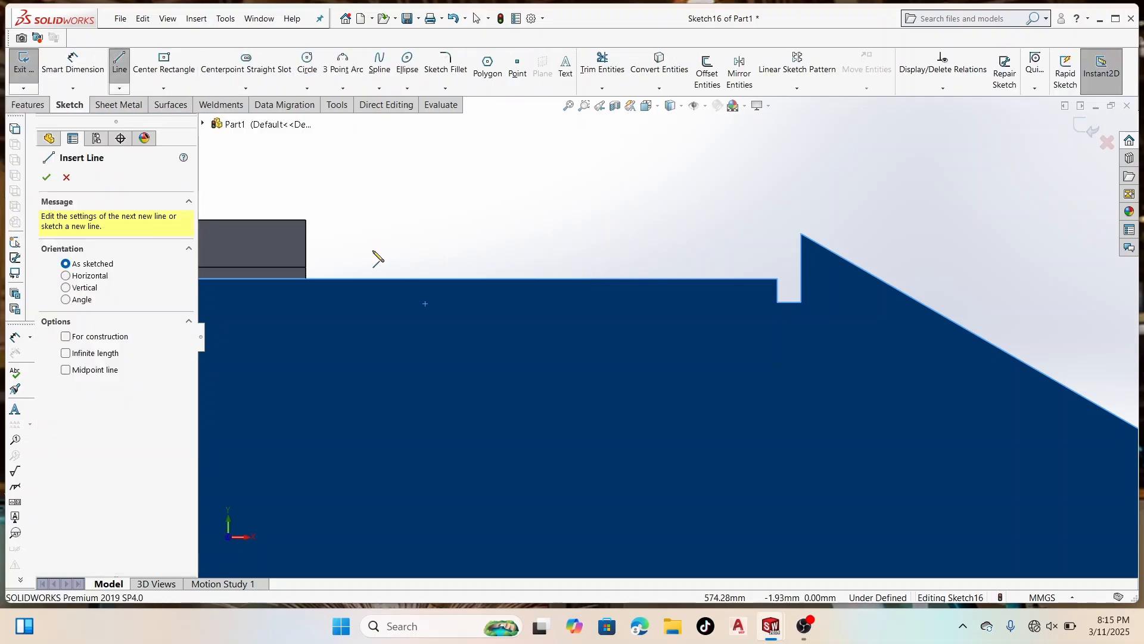
left_click(306, 221)
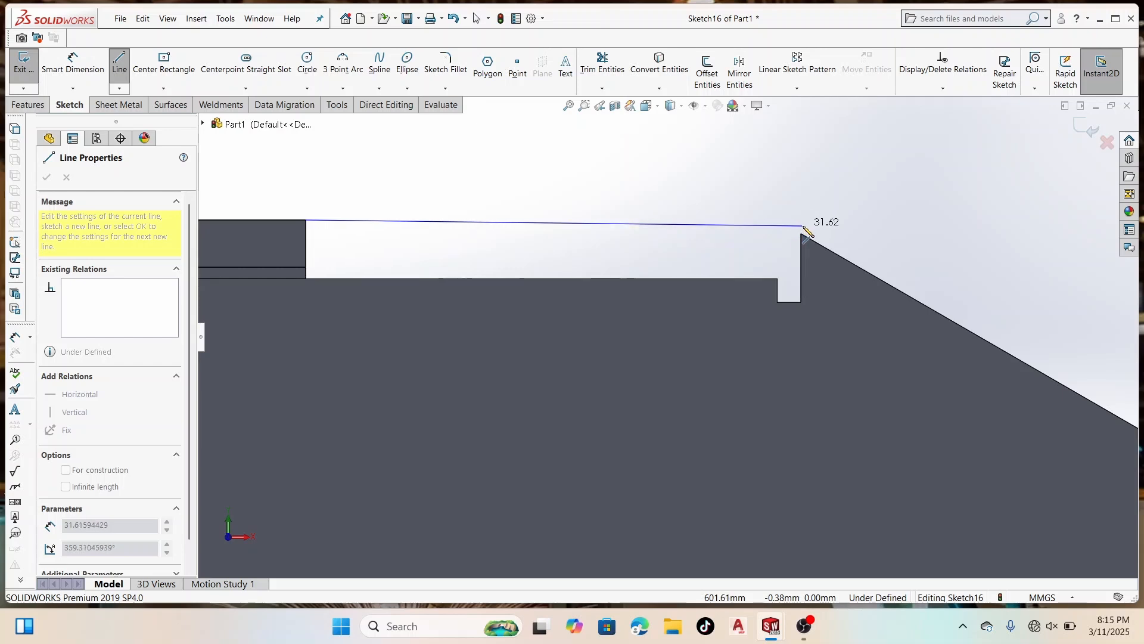
left_click(307, 278)
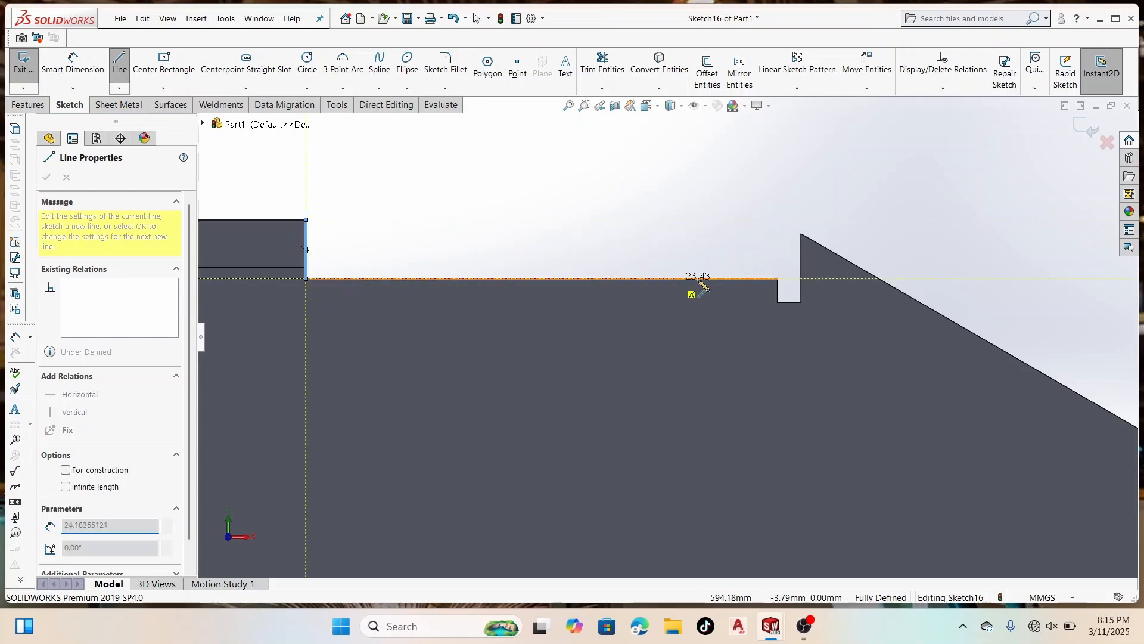
left_click(777, 279)
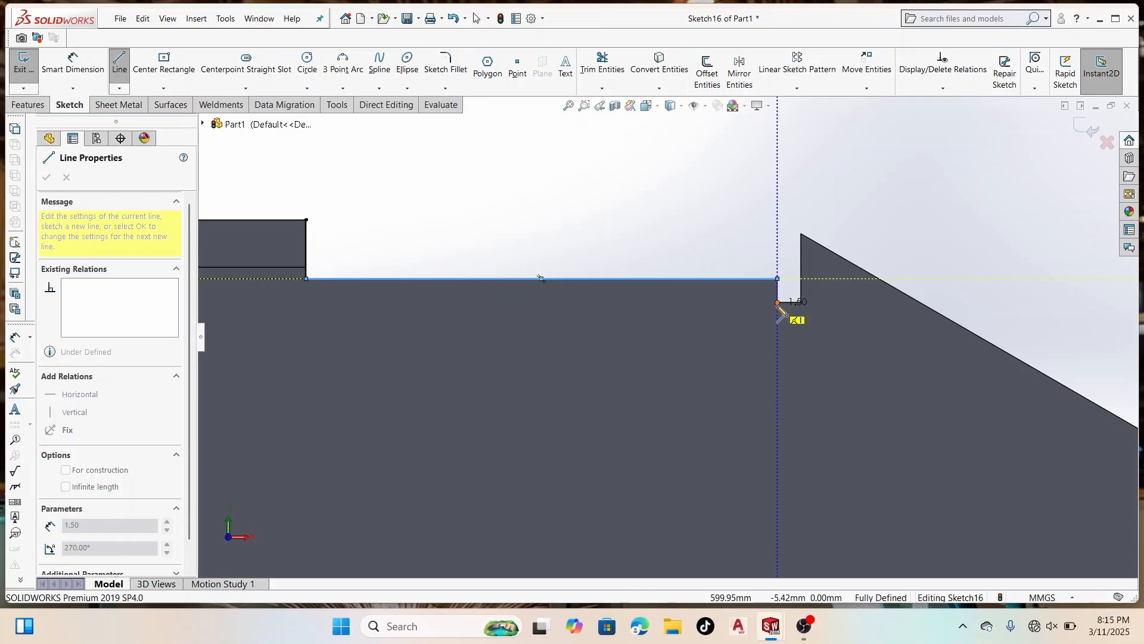
left_click(778, 303)
left_click(801, 302)
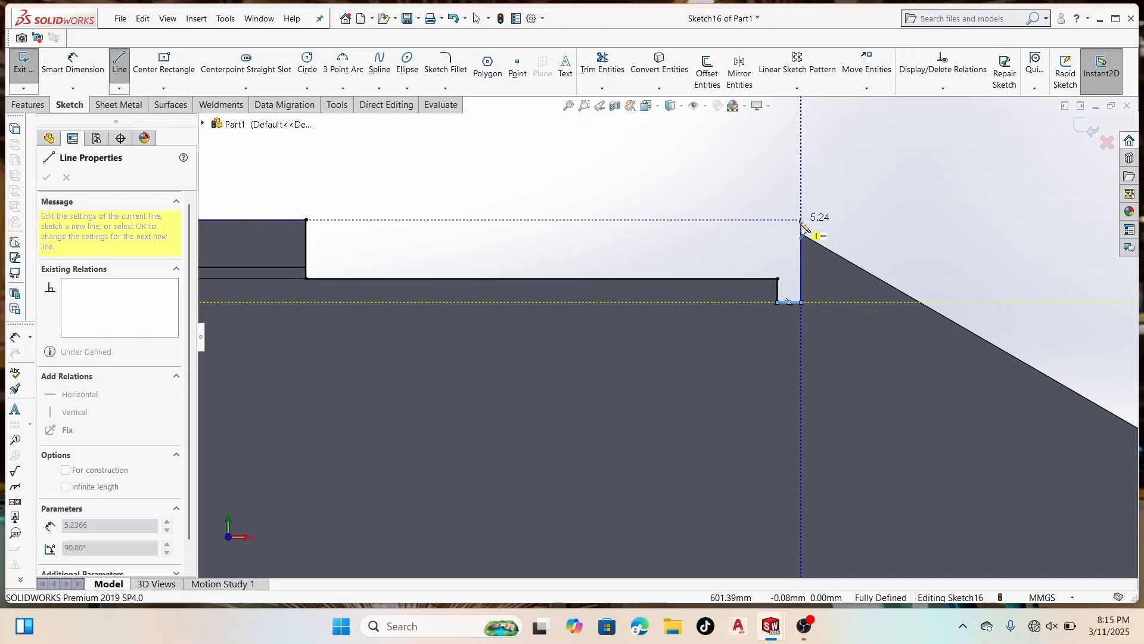
left_click(801, 221)
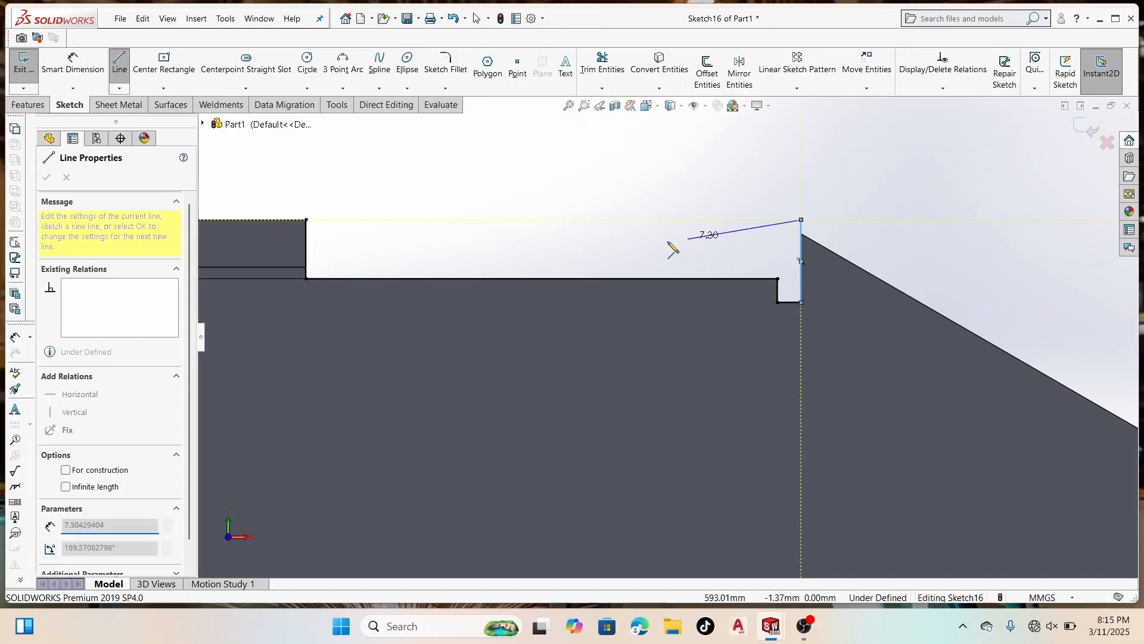
left_click(307, 221)
right_click(307, 222)
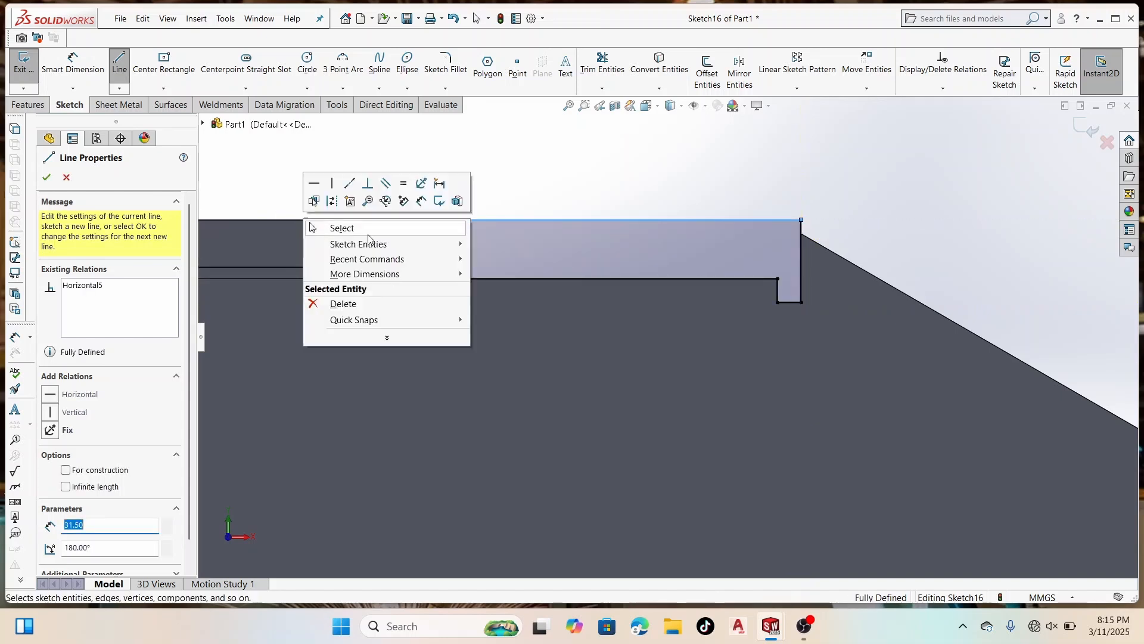
left_click(368, 233)
Step: Extrude the gap outline as a boss with Up To Surface, ending at the plate's back face, with the result merged
key("z")
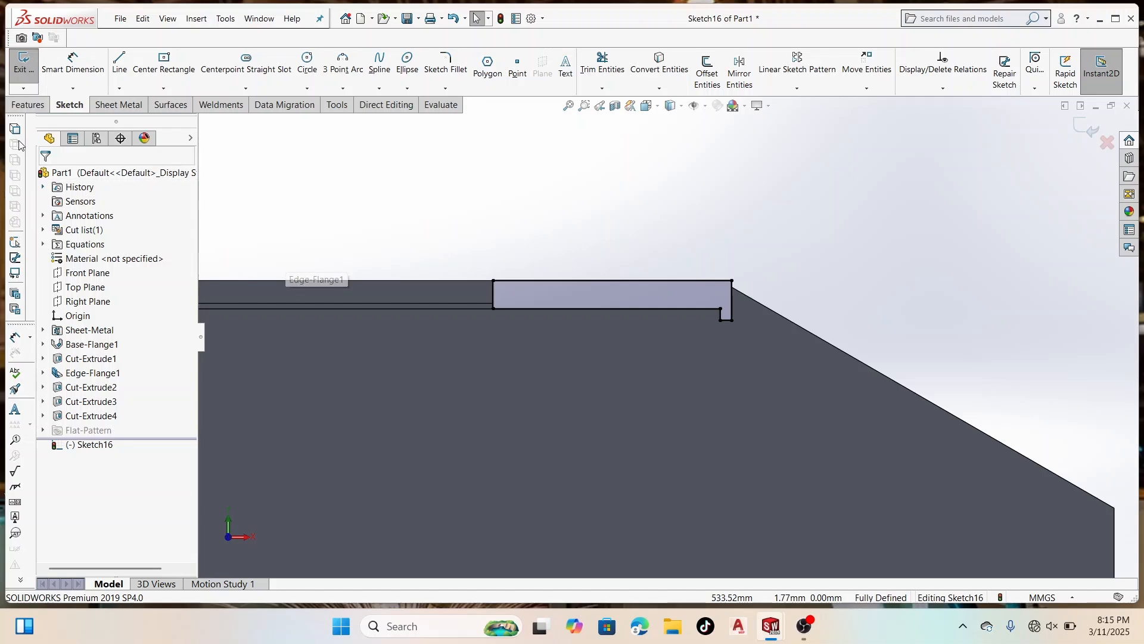
left_click(27, 105)
left_click(30, 68)
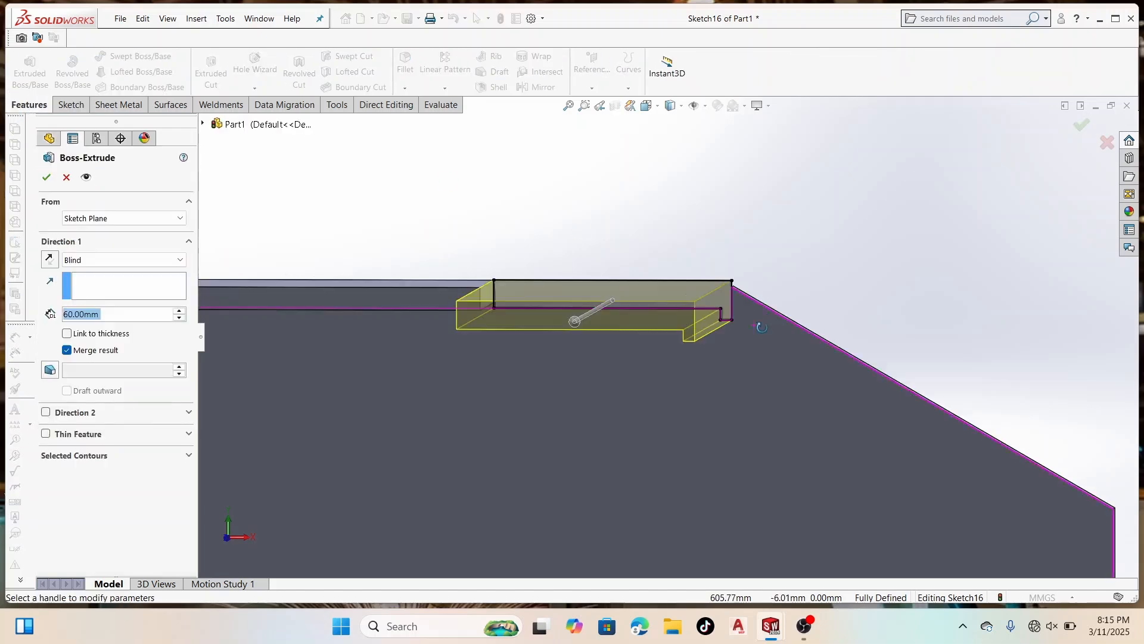
middle_click_drag(761, 327, 703, 369)
middle_click_drag(718, 302, 143, 291)
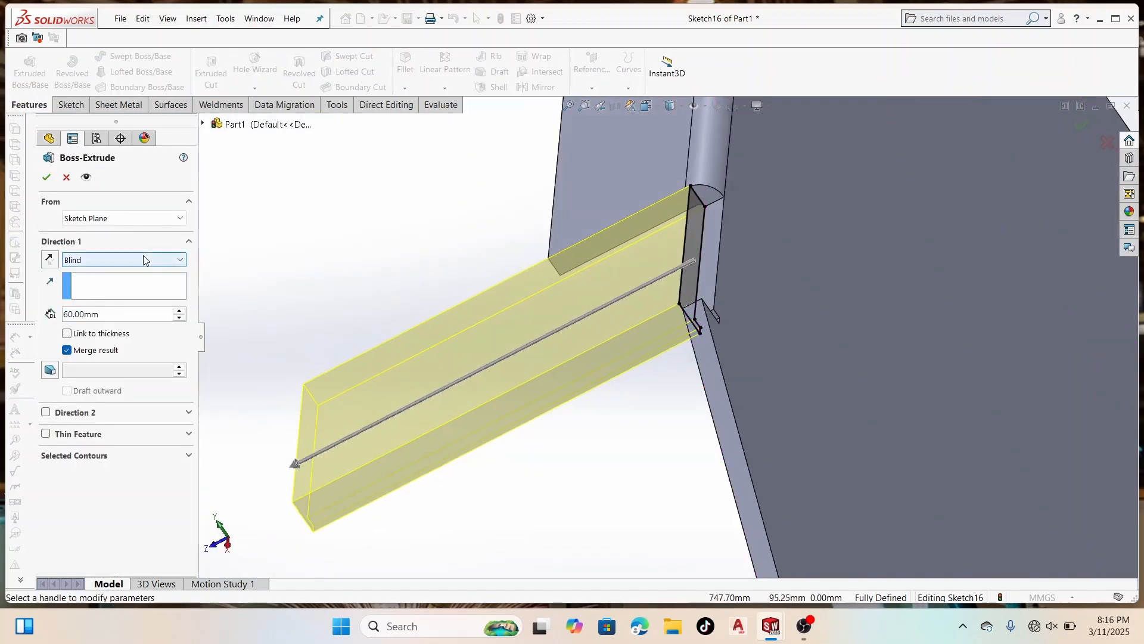
left_click(143, 259)
left_click(123, 300)
left_click(749, 293)
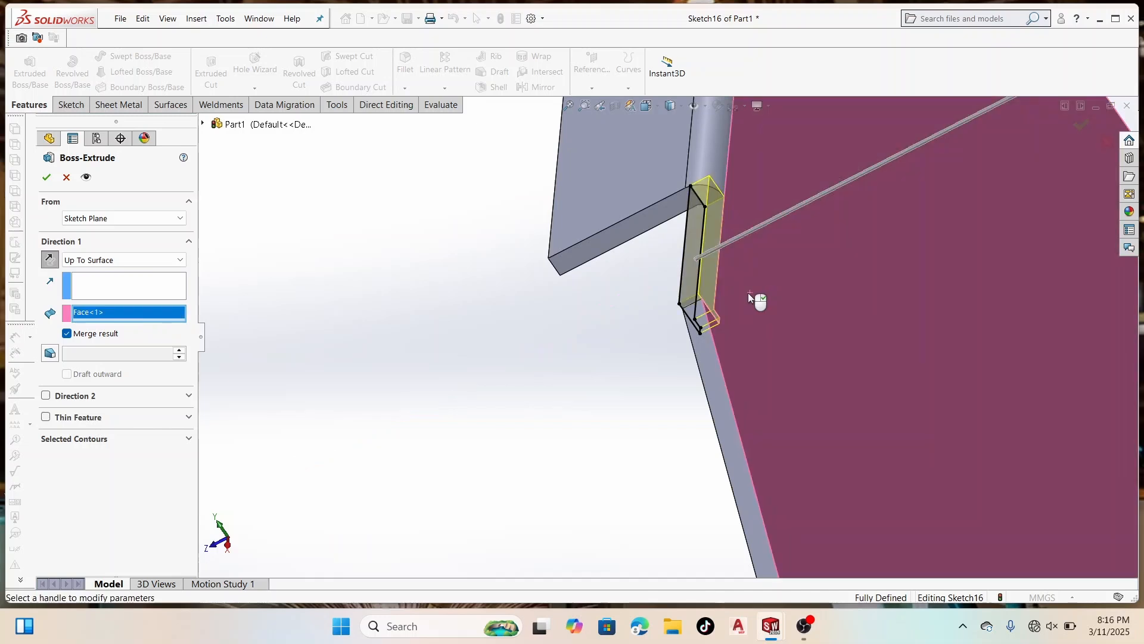
left_click(46, 177)
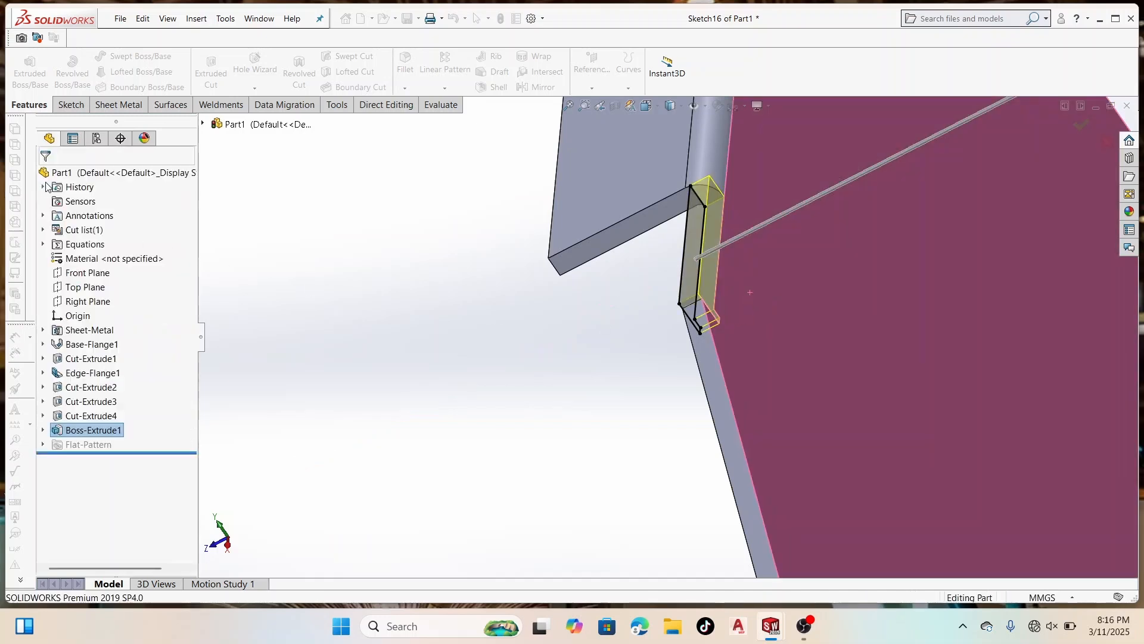
Step: Start a sketch on the plate's front face and draw a circle about 12 mm in diameter near the corner where the straight lower edge meets the arc
middle_click_drag(536, 367, 635, 418)
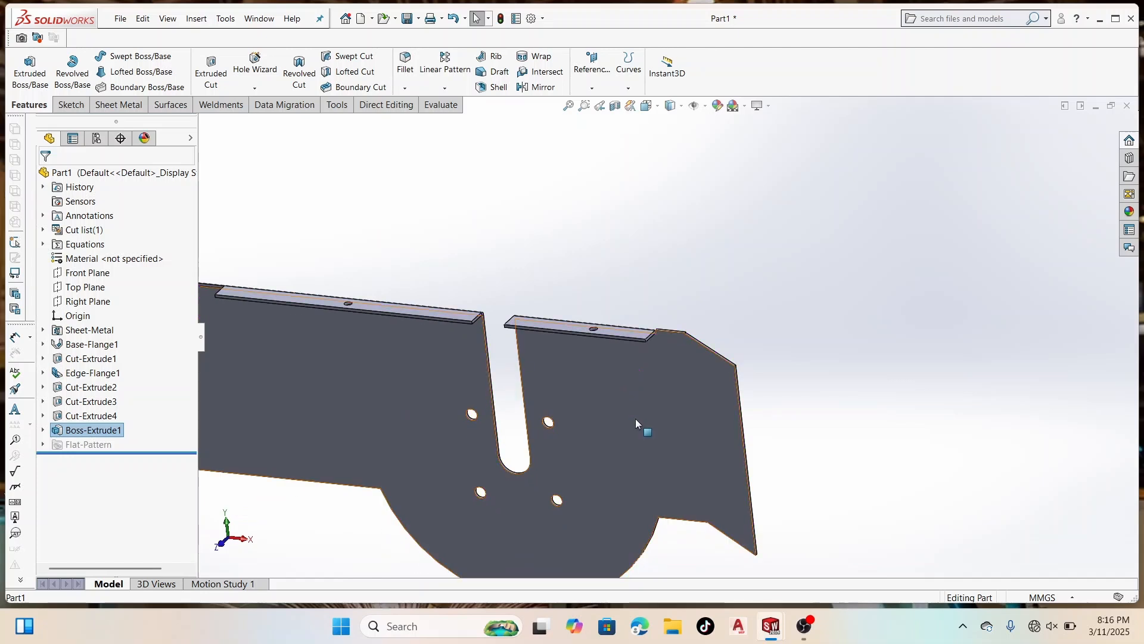
scroll(615, 372, "up", 4)
scroll(609, 376, "down", 3)
left_click(508, 383)
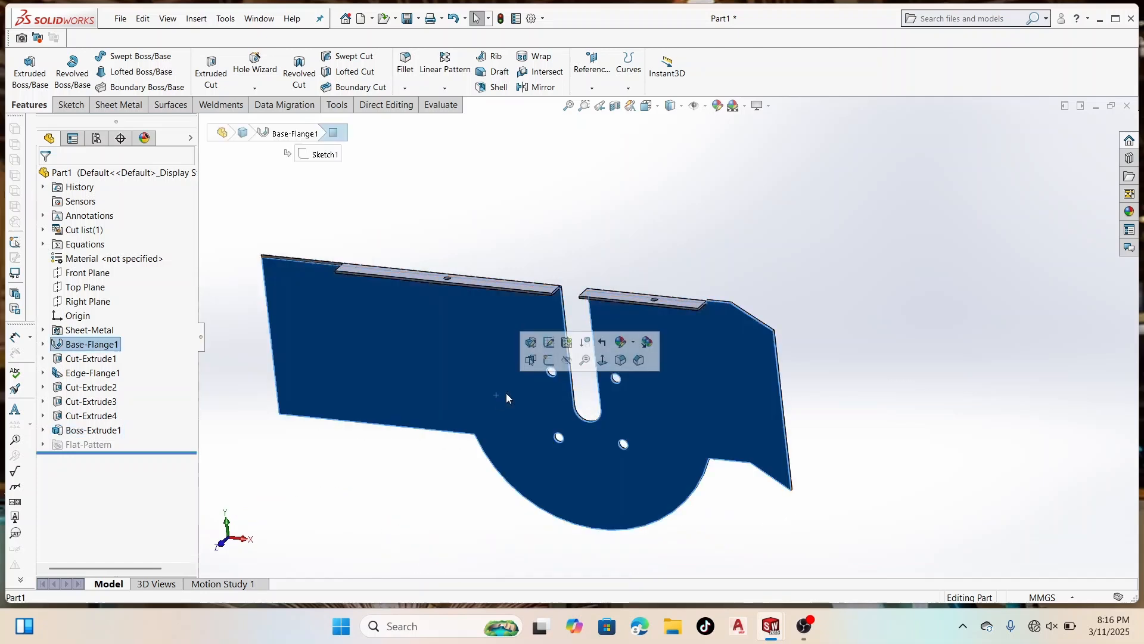
left_click(598, 367)
scroll(600, 365, "down", 5)
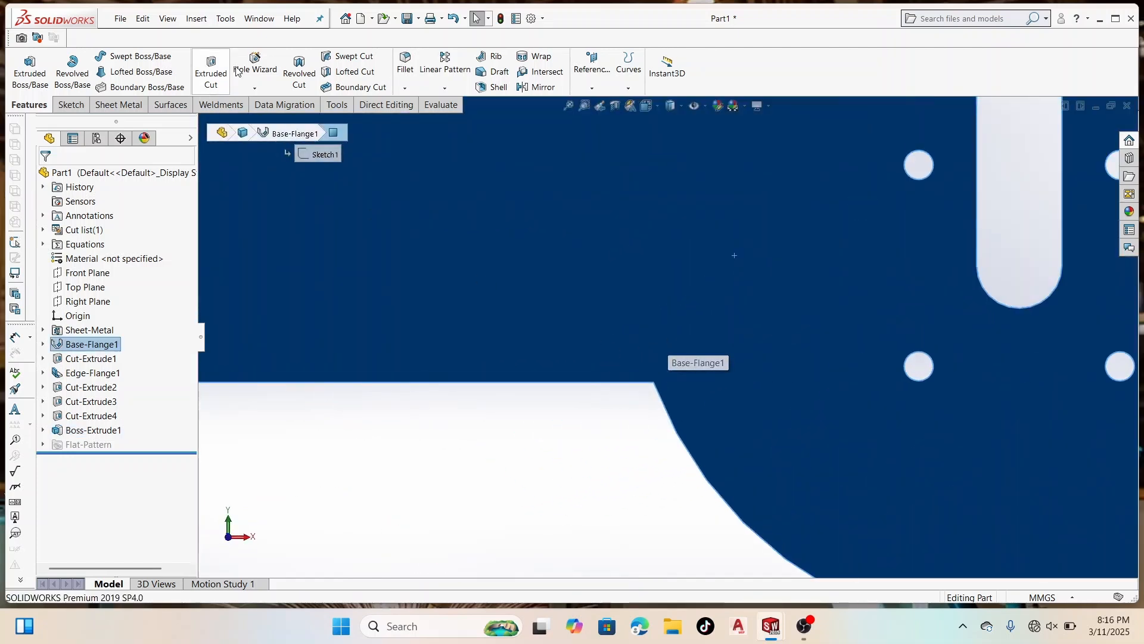
right_click(607, 298)
left_click(637, 281)
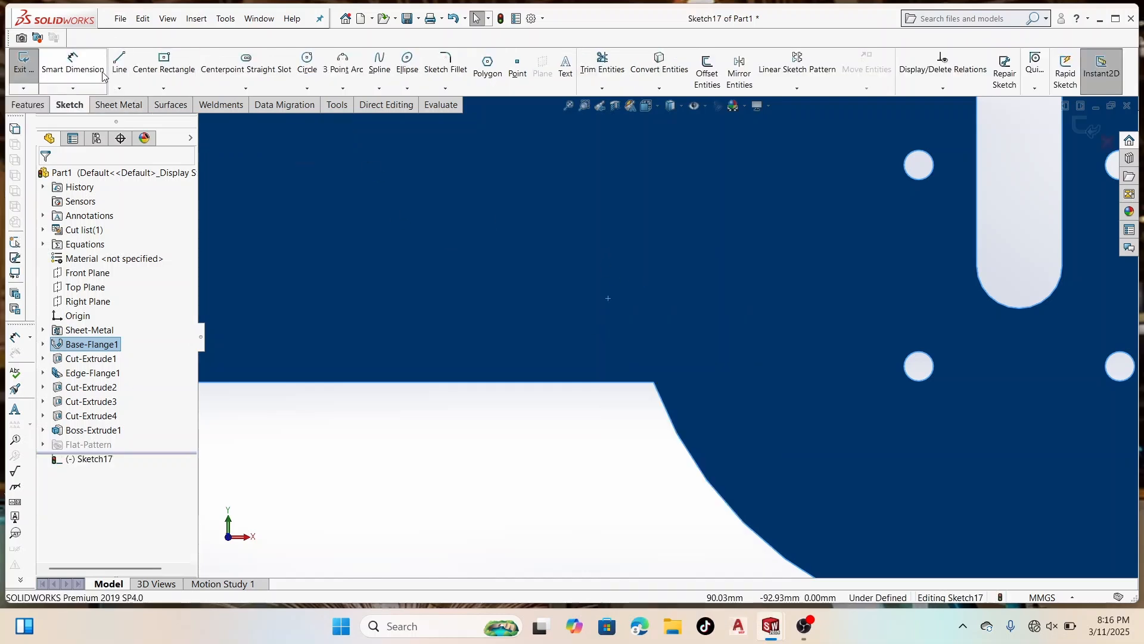
left_click(306, 61)
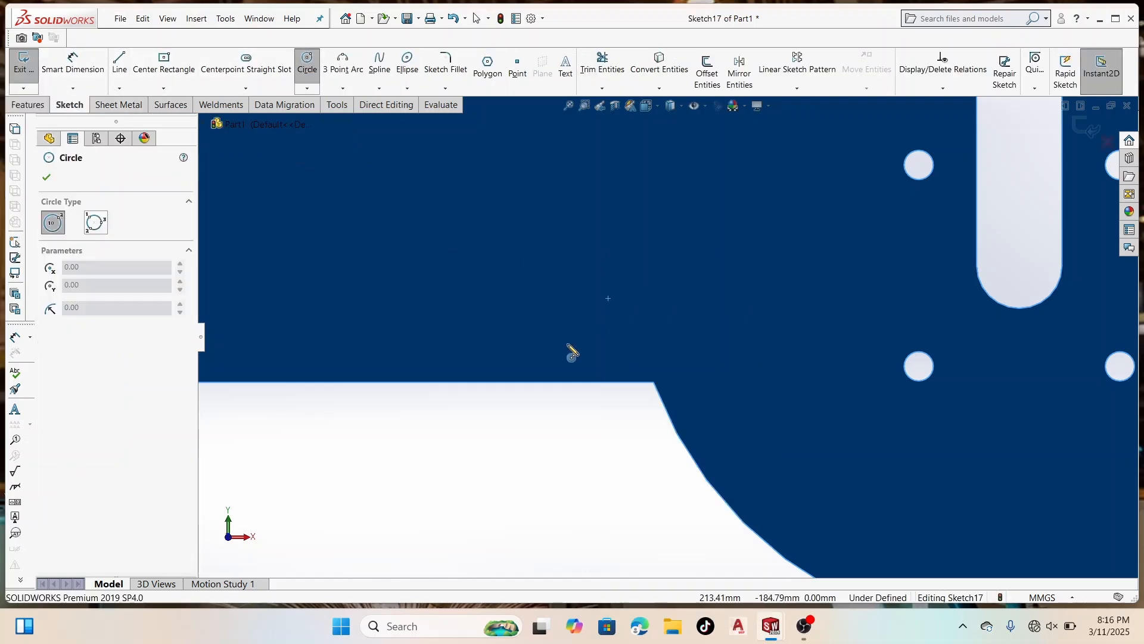
left_click(610, 303)
right_click(627, 304)
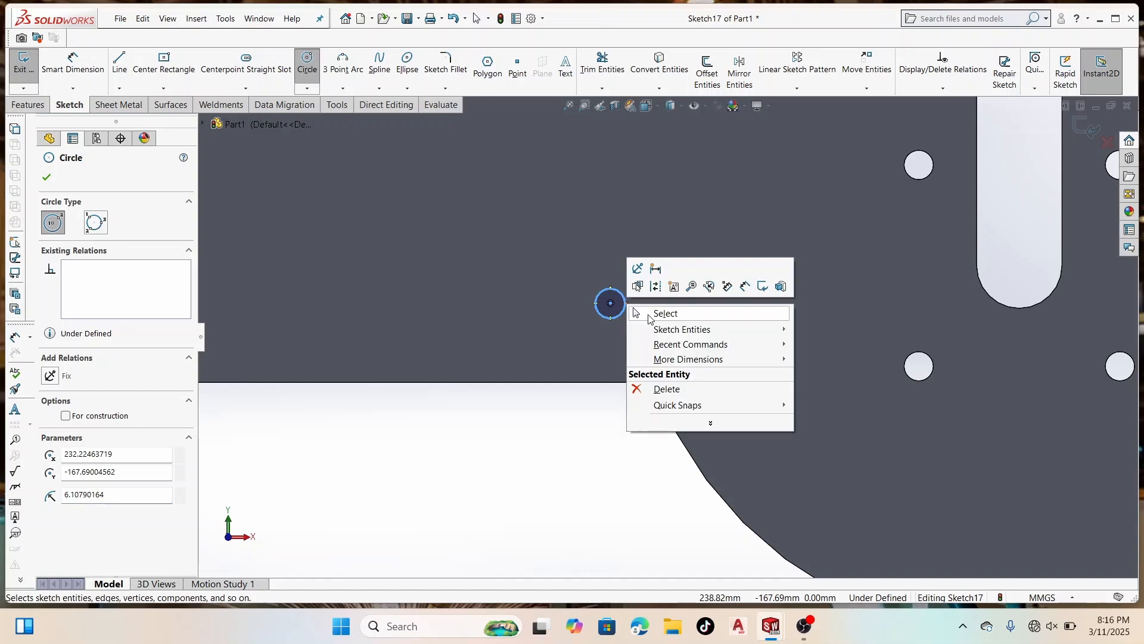
left_click(659, 310)
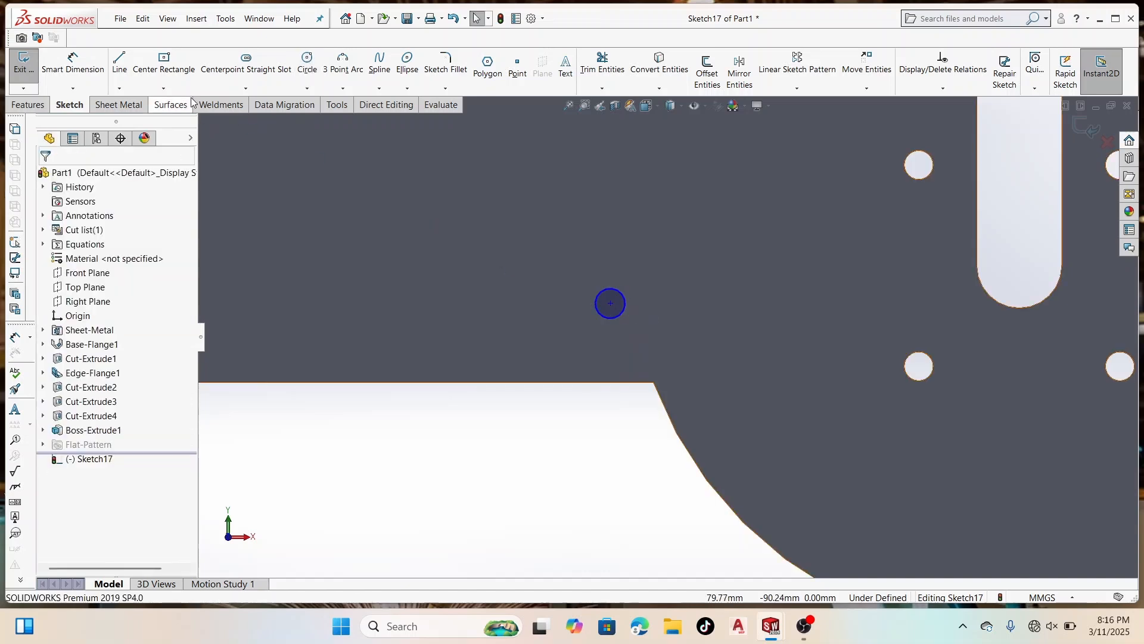
Step: Dimension the circle's centre 10 mm horizontally from the corner where the lower edge meets the arc and 30 mm above the straight lower edge
left_click(610, 303)
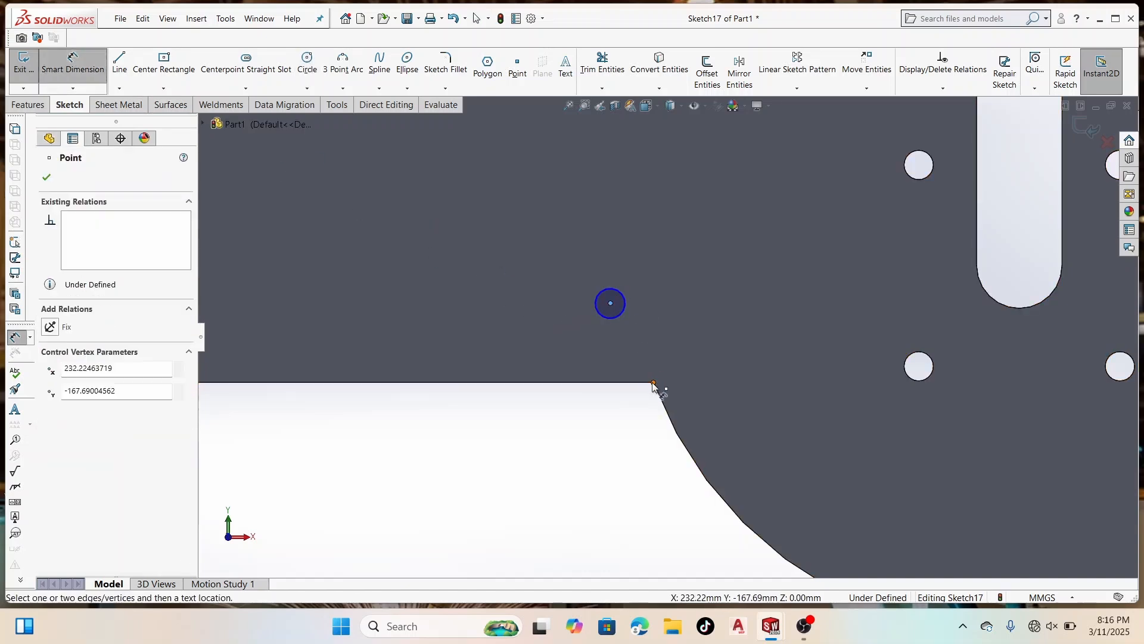
left_click(649, 259)
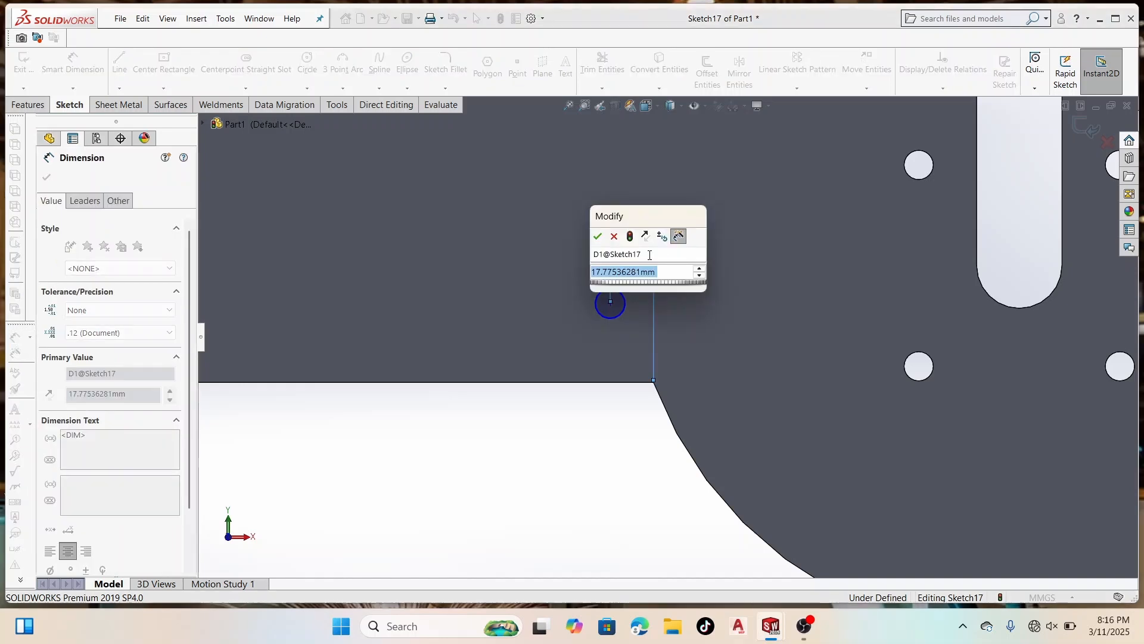
type("10")
key("Return")
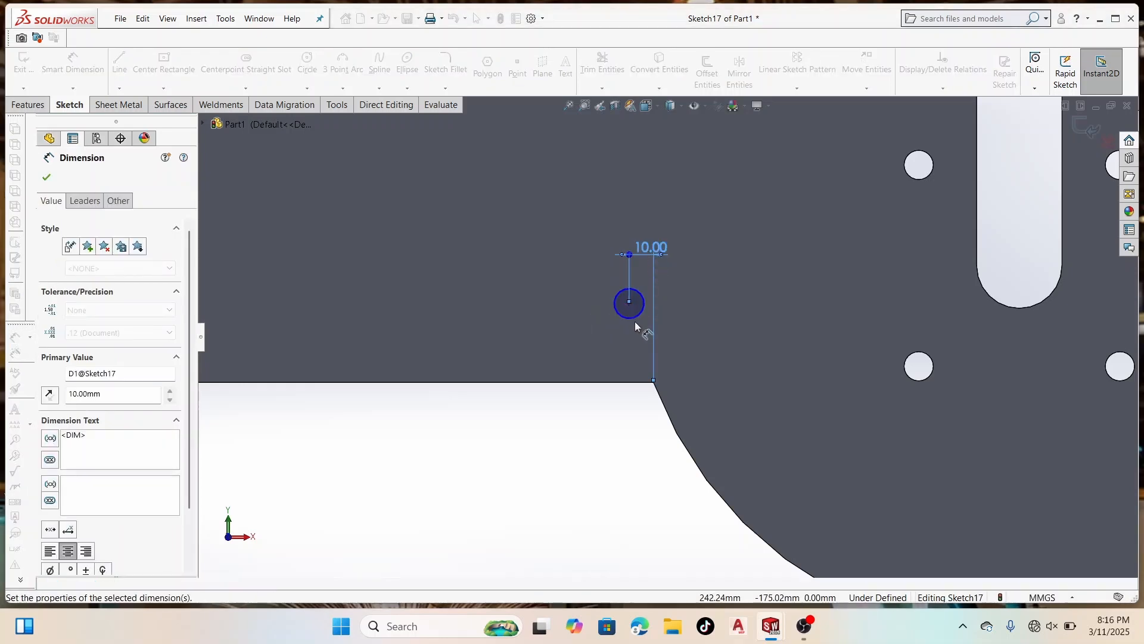
scroll(635, 321, "down", 2)
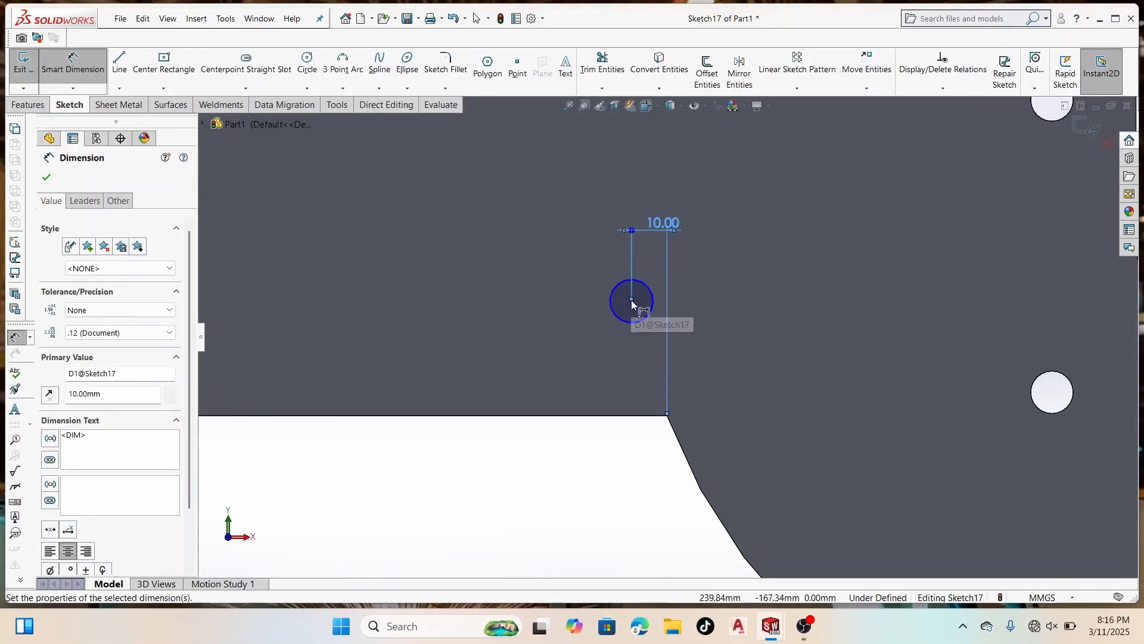
left_click(632, 303)
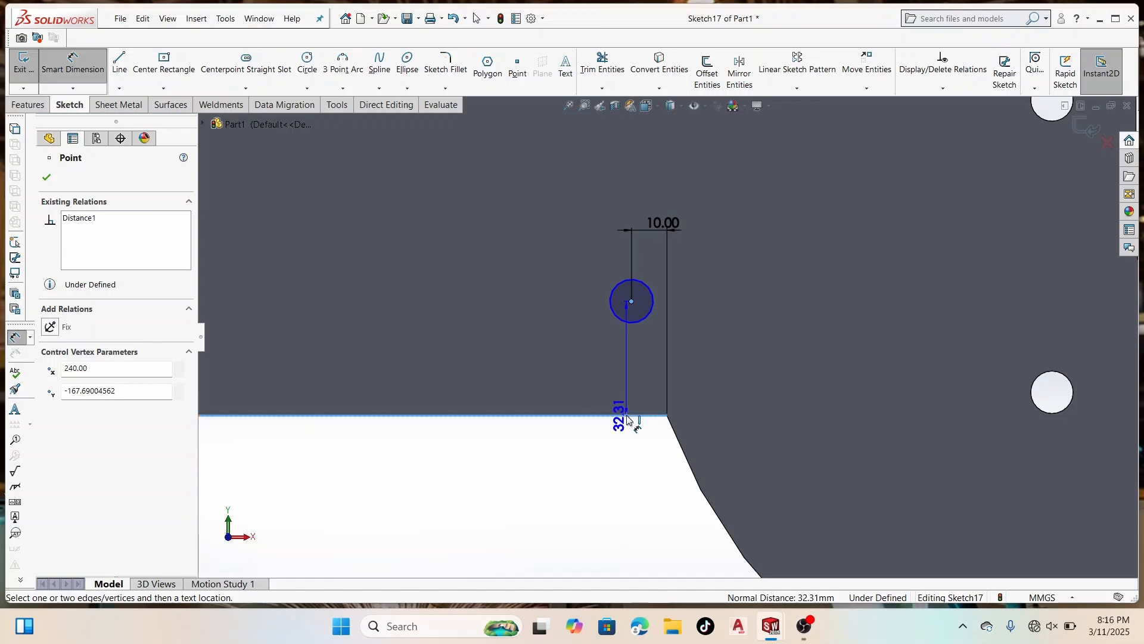
left_click(578, 378)
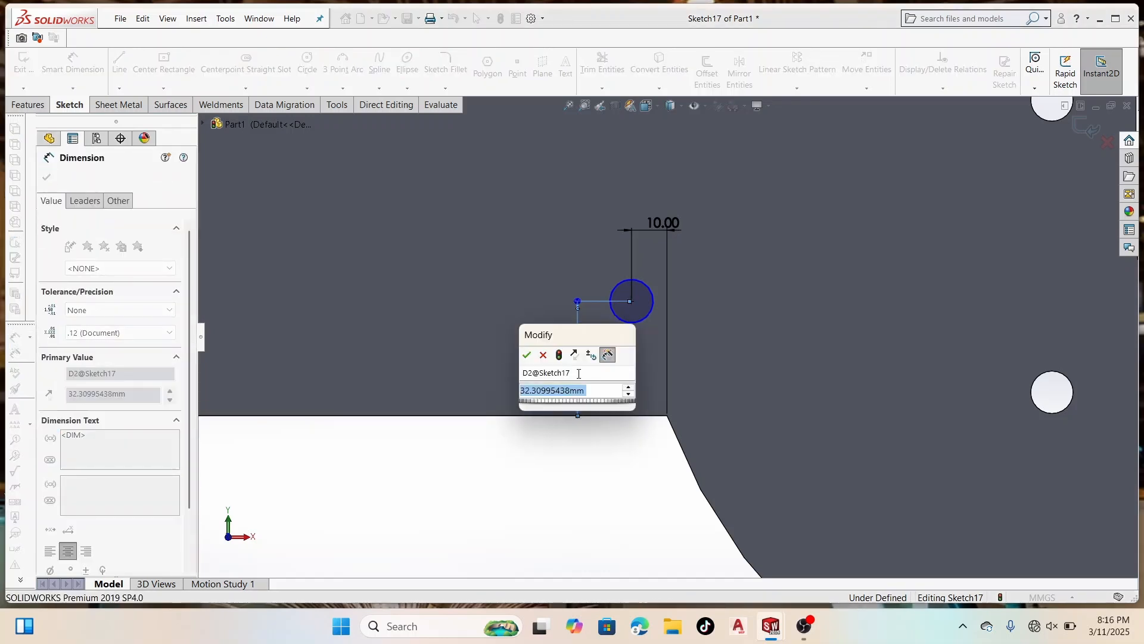
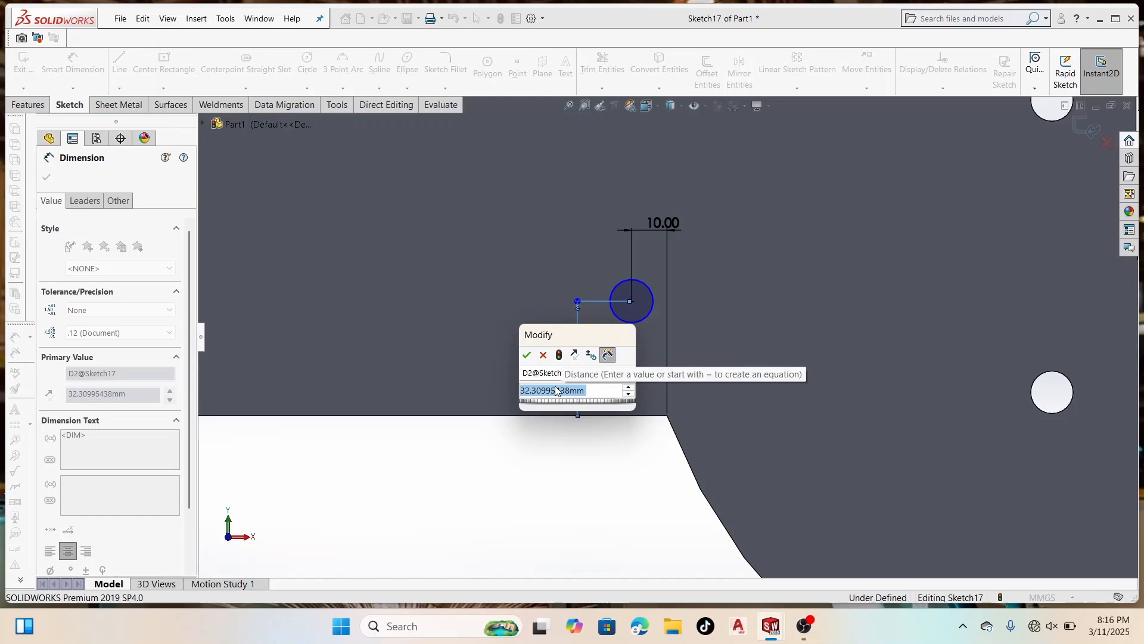
type("30")
key("Return")
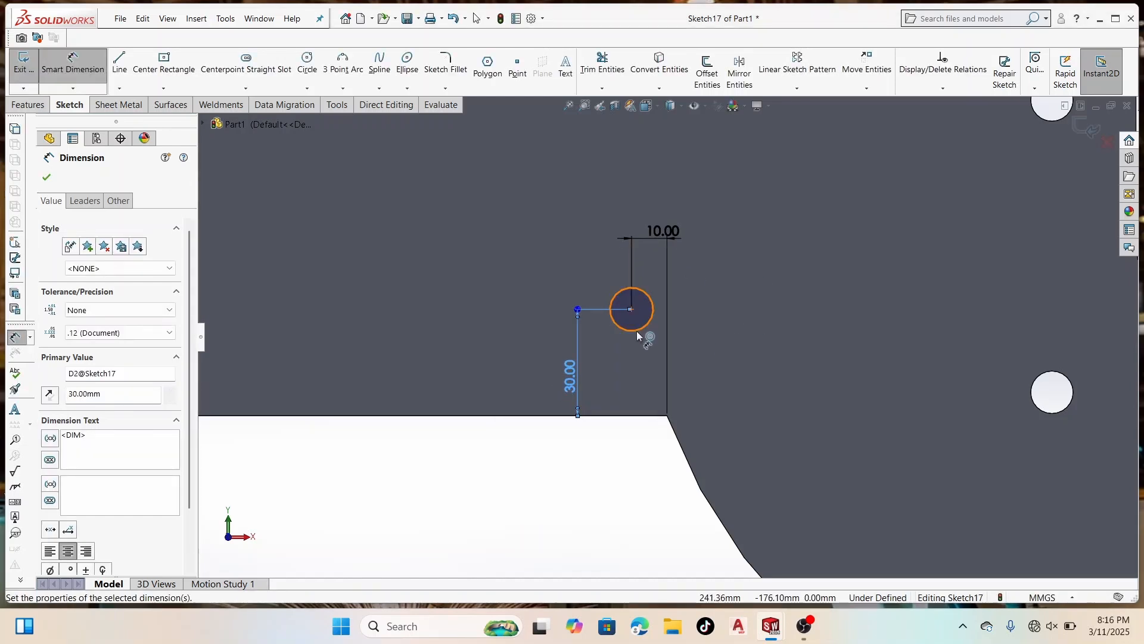
Step: Dimension the circle with a diameter of 16 mm
left_click(637, 330)
left_click(742, 307)
type("16")
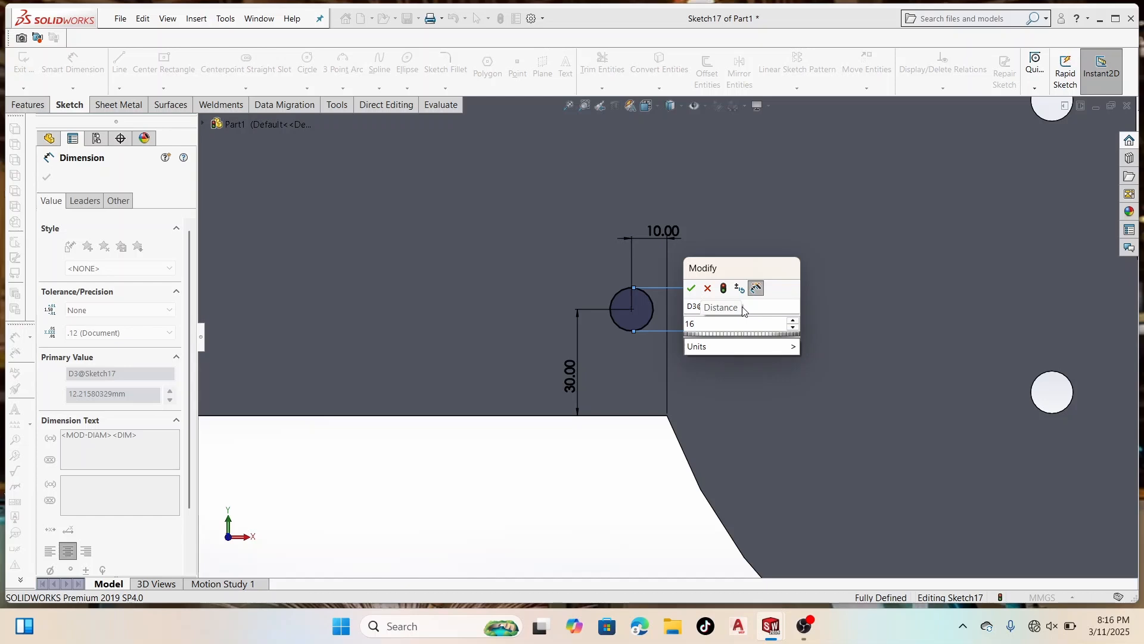
left_click(693, 288)
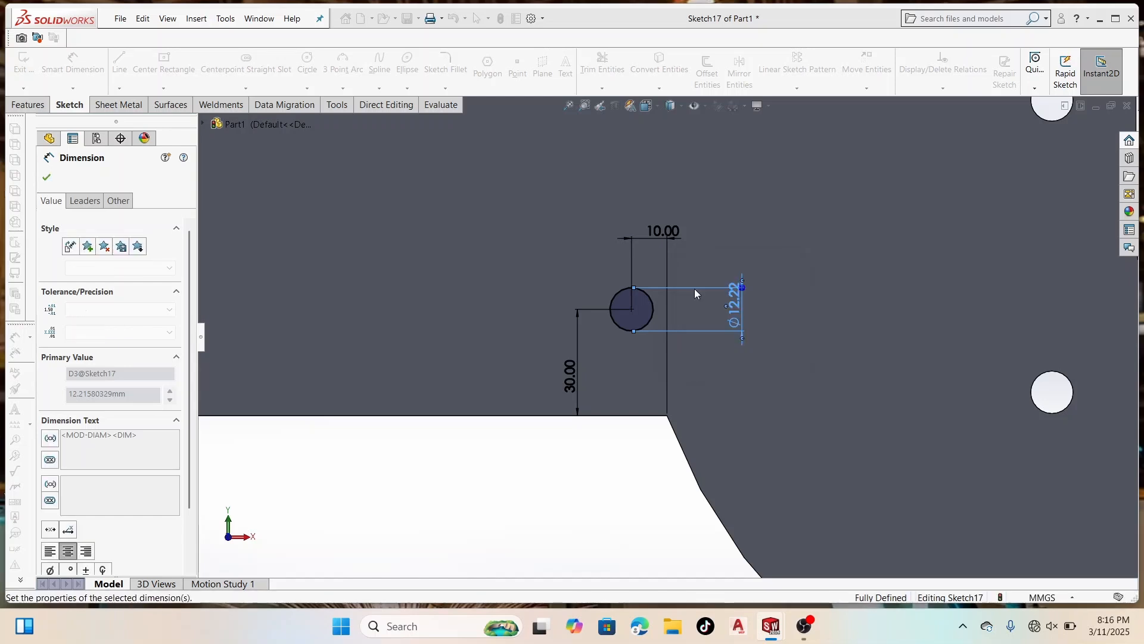
left_click(46, 178)
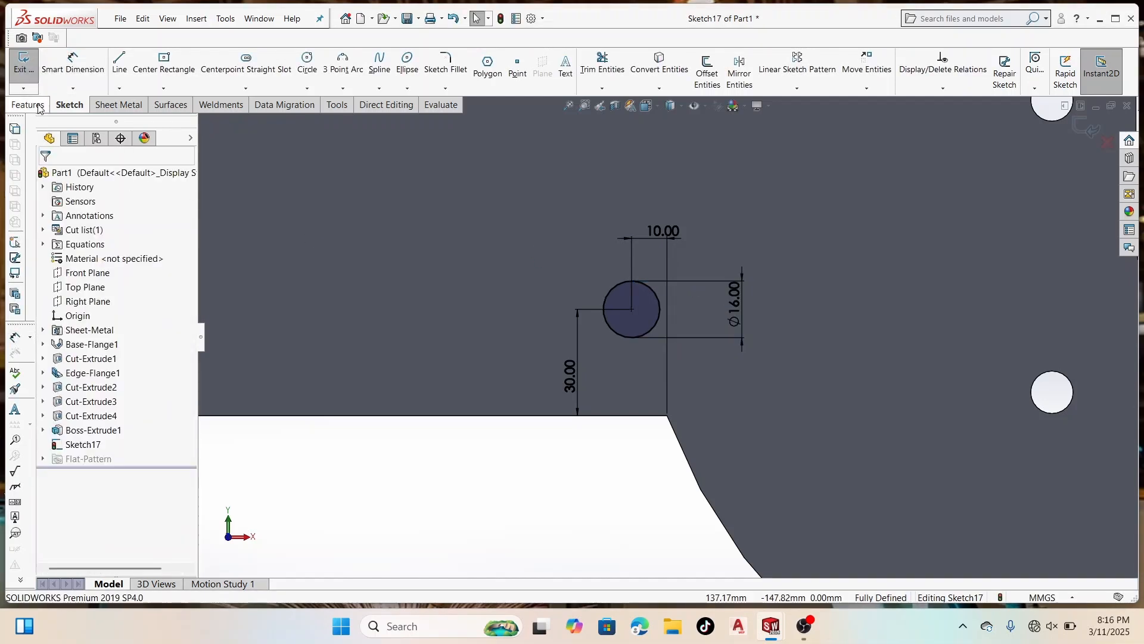
Step: Extrude the 16 mm circle as a blind boss 18 mm deep from the plate's front face, with the result merged
left_click(28, 104)
middle_click_drag(753, 392, 706, 462)
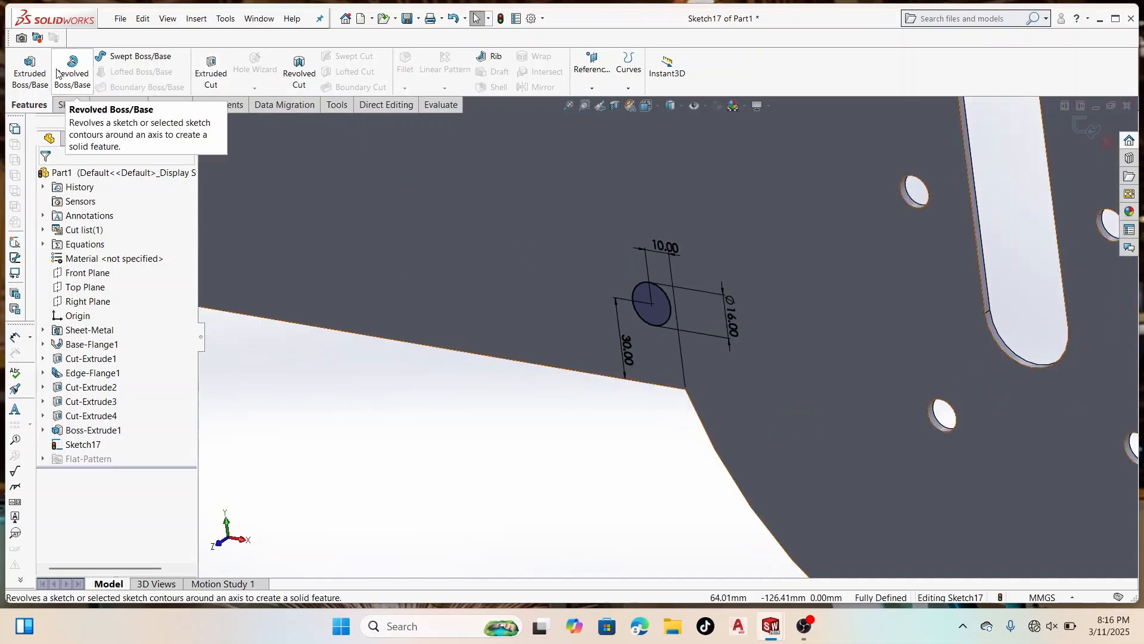
left_click(30, 70)
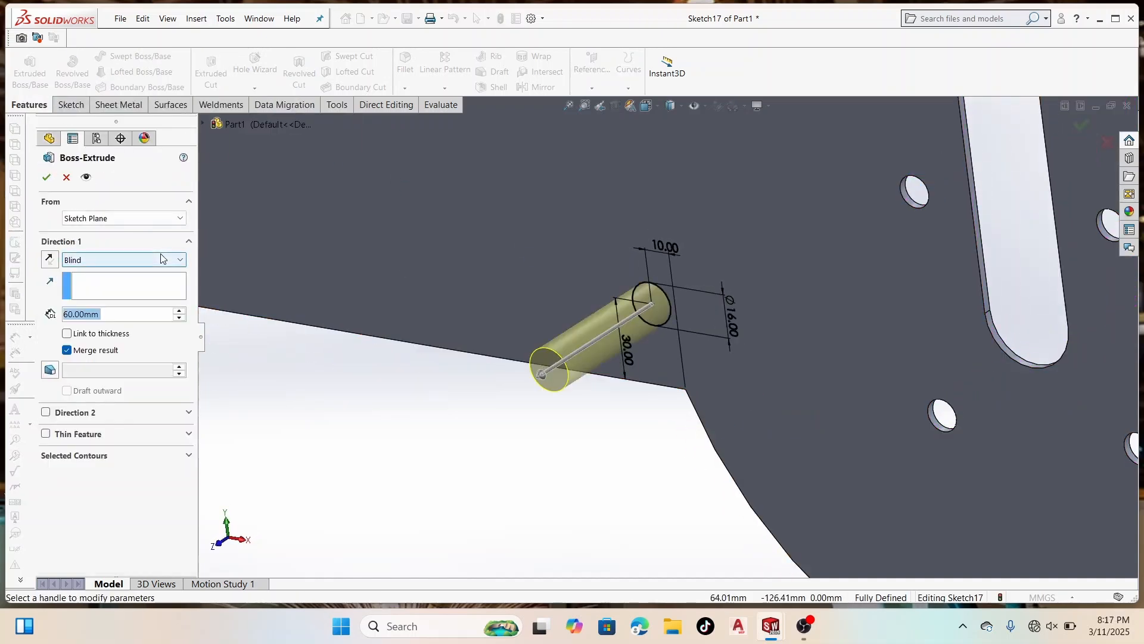
type("18")
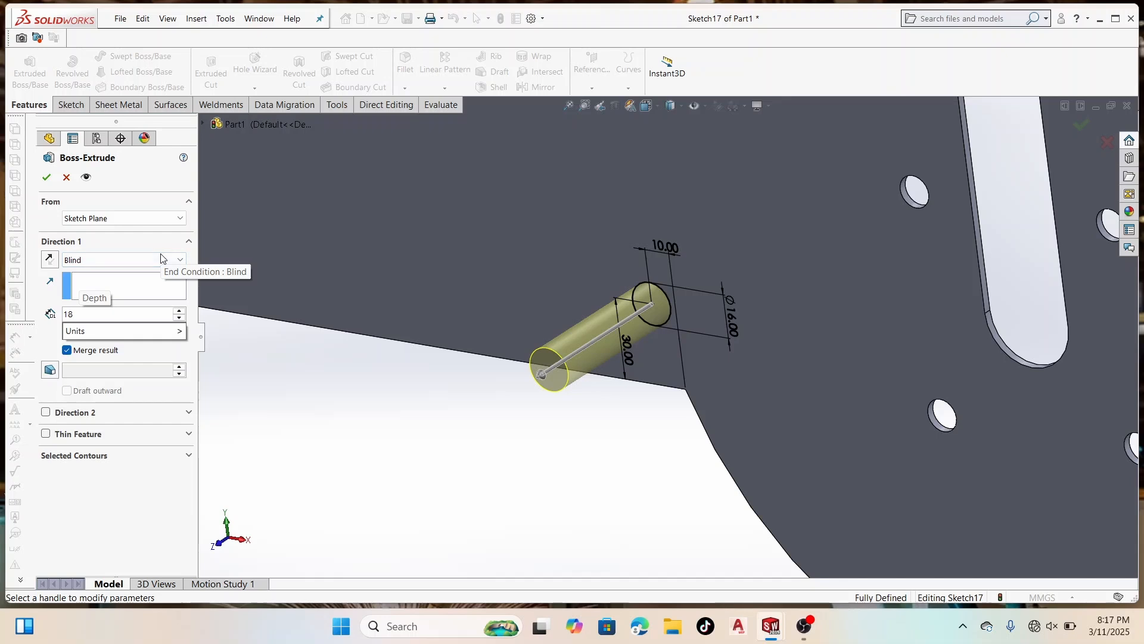
key("Return")
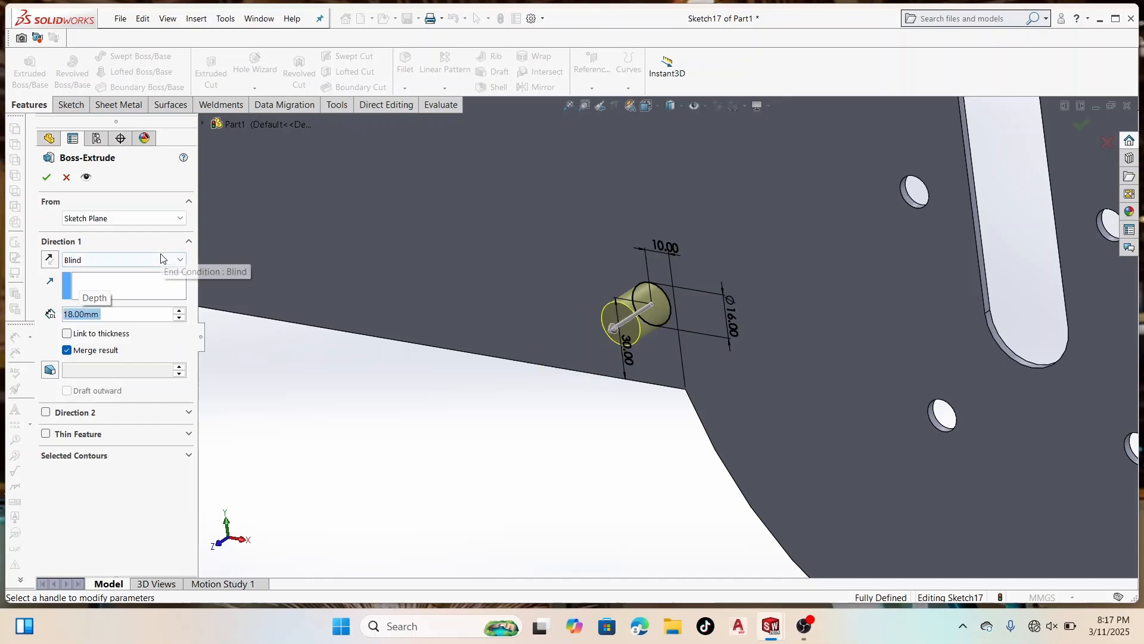
left_click(46, 178)
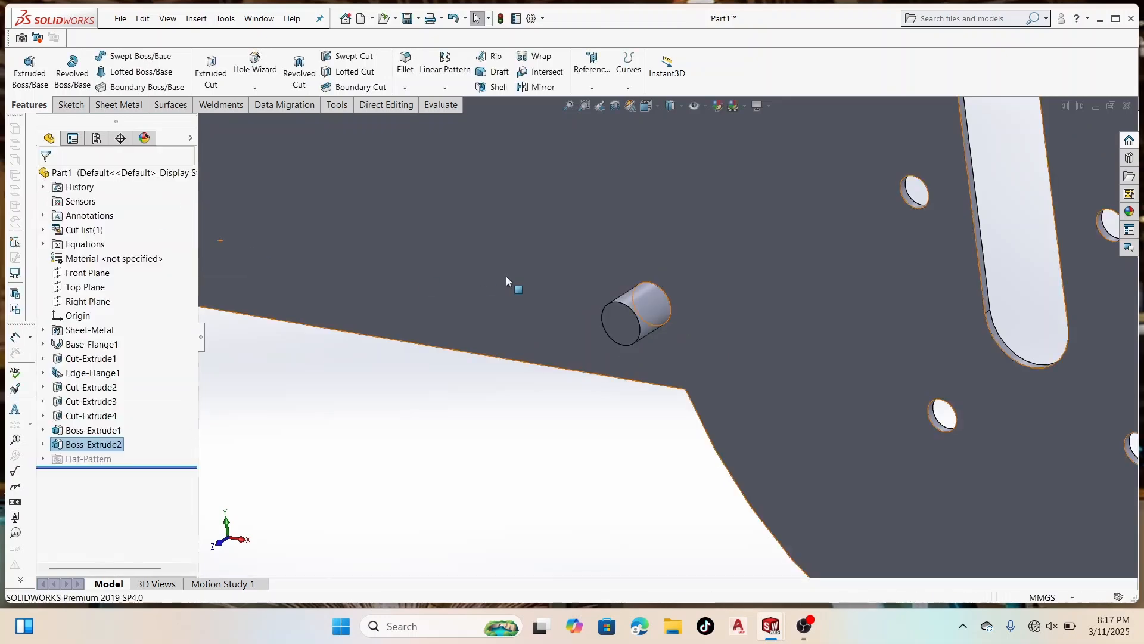
Step: Sketch a vertical 16 mm line across the pin's end face from the circle's lowest to its highest point, and close the sketch
scroll(845, 397, "down", 5)
left_click(835, 415)
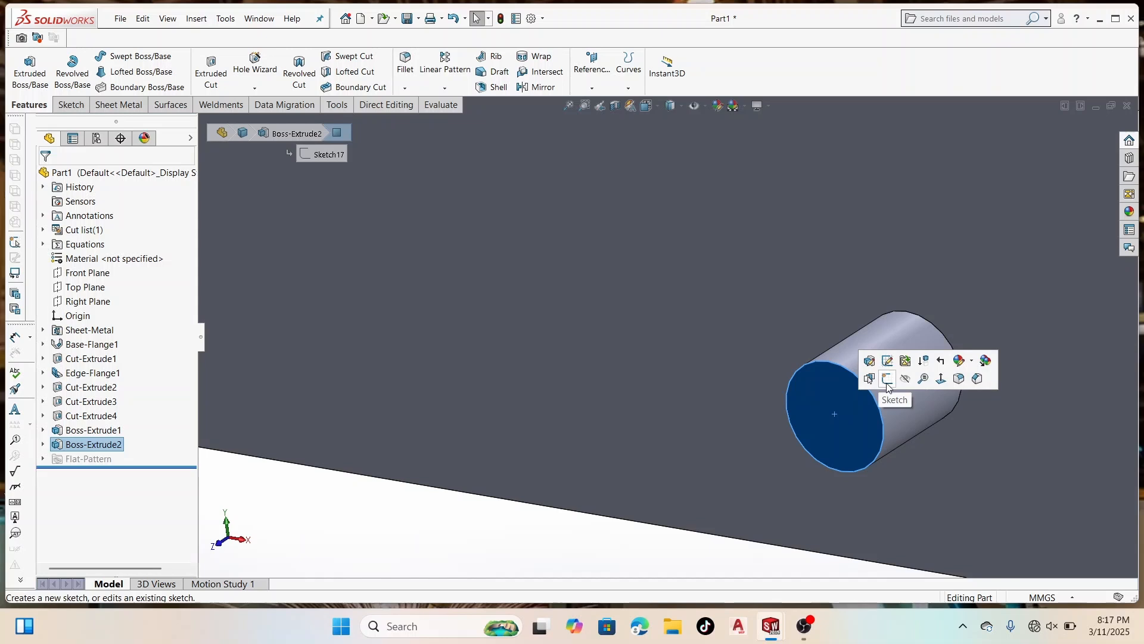
left_click(880, 389)
left_click(113, 77)
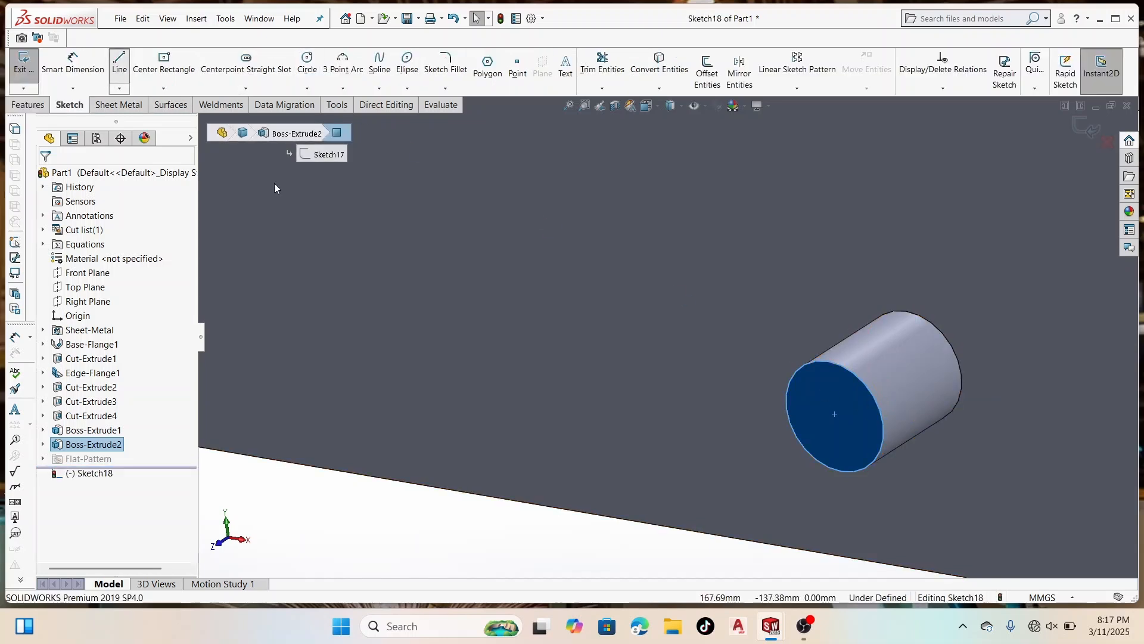
left_click(842, 473)
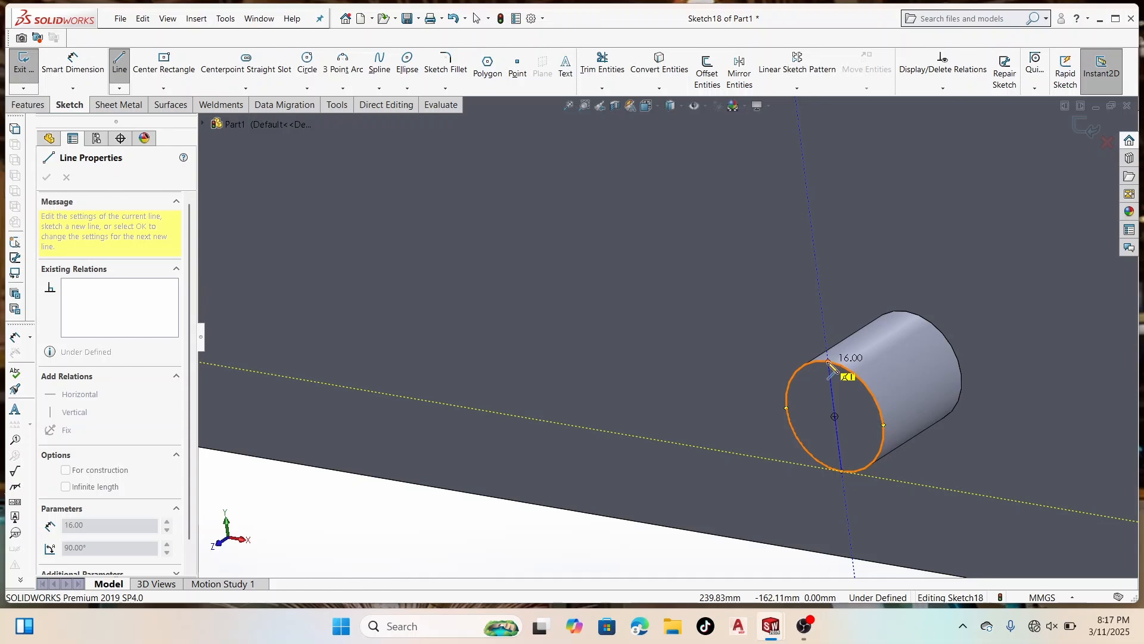
left_click(830, 364)
right_click(831, 364)
left_click(853, 372)
scroll(713, 326, "up", 3)
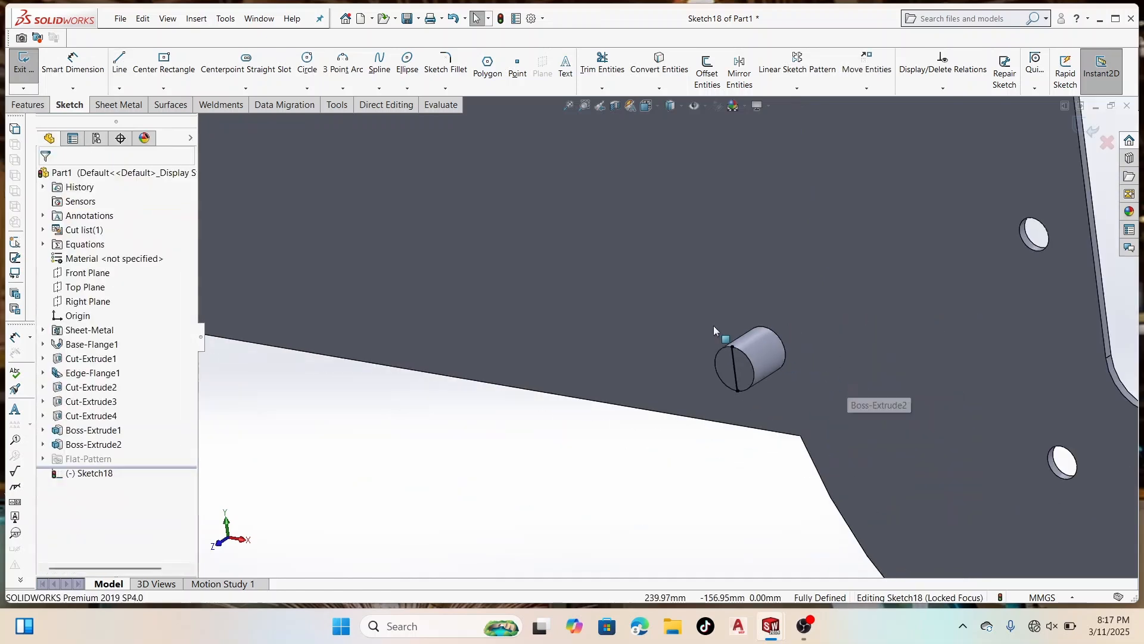
scroll(714, 326, "down", 3)
left_click(26, 106)
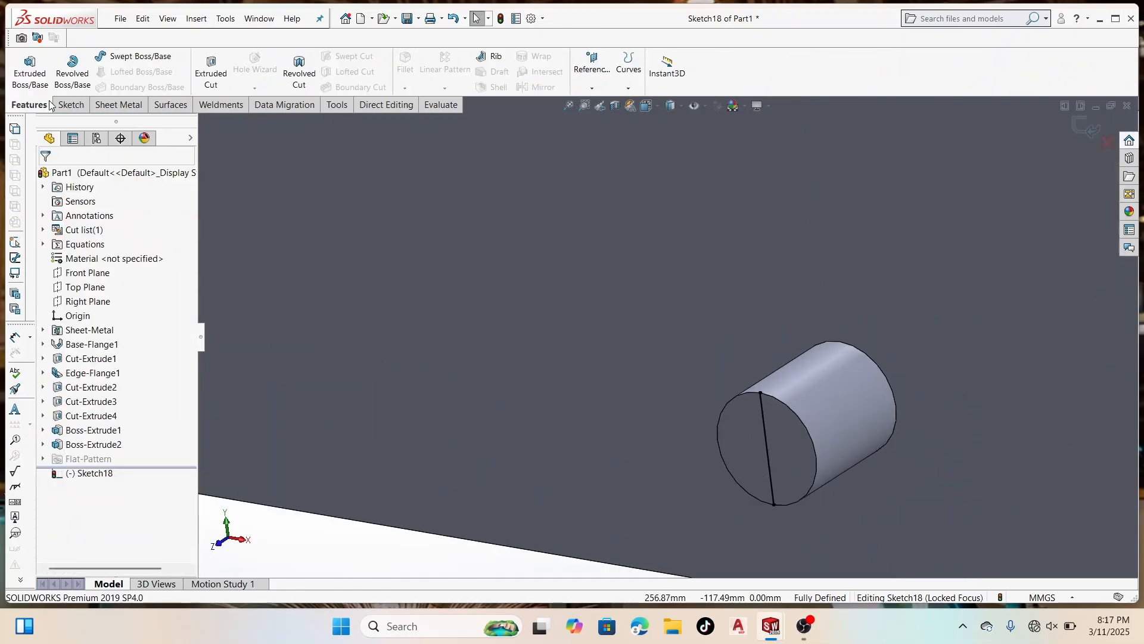
left_click(1088, 127)
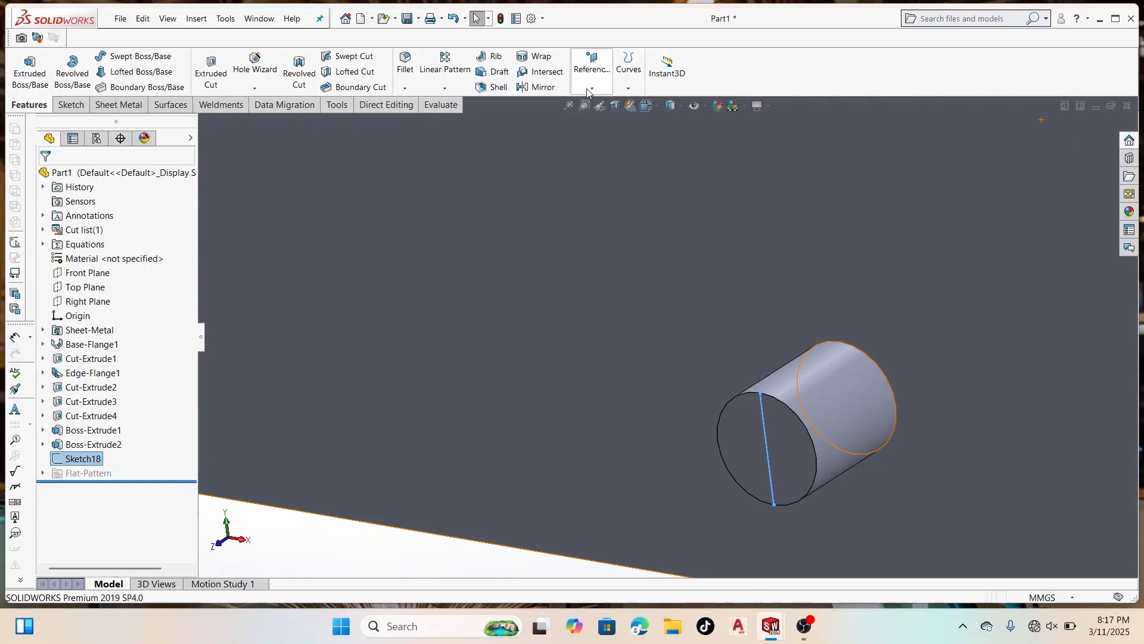
Step: Create a reference plane coincident with the upper endpoint of the line on the pin's end face and perpendicular to that line
left_click(592, 66)
left_click(602, 102)
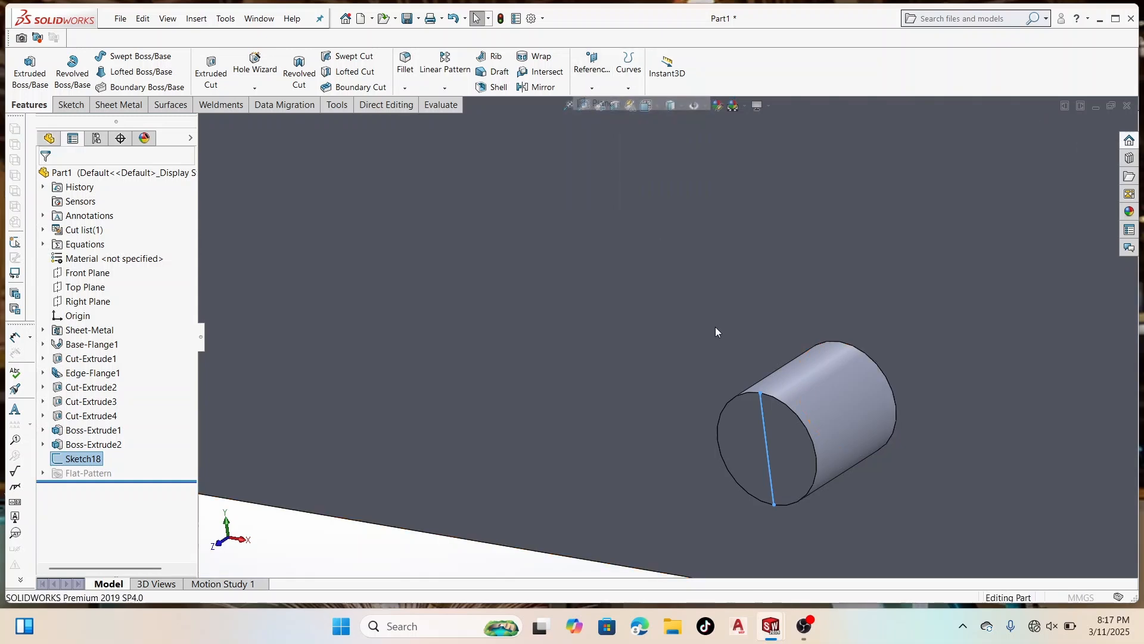
left_click(763, 394)
left_click(762, 417)
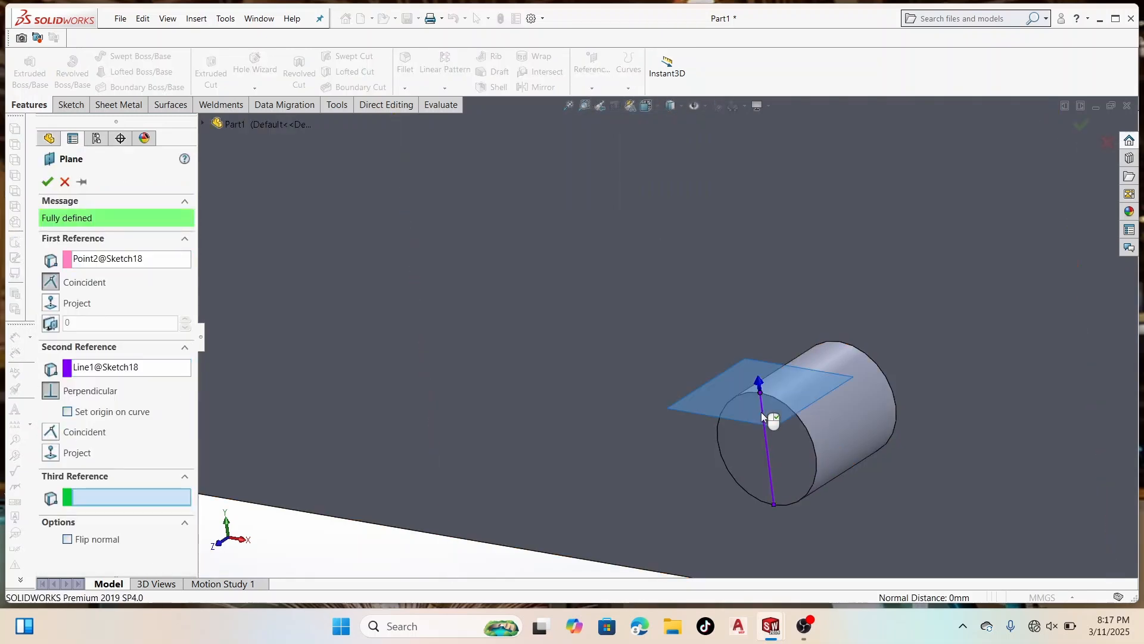
left_click(48, 183)
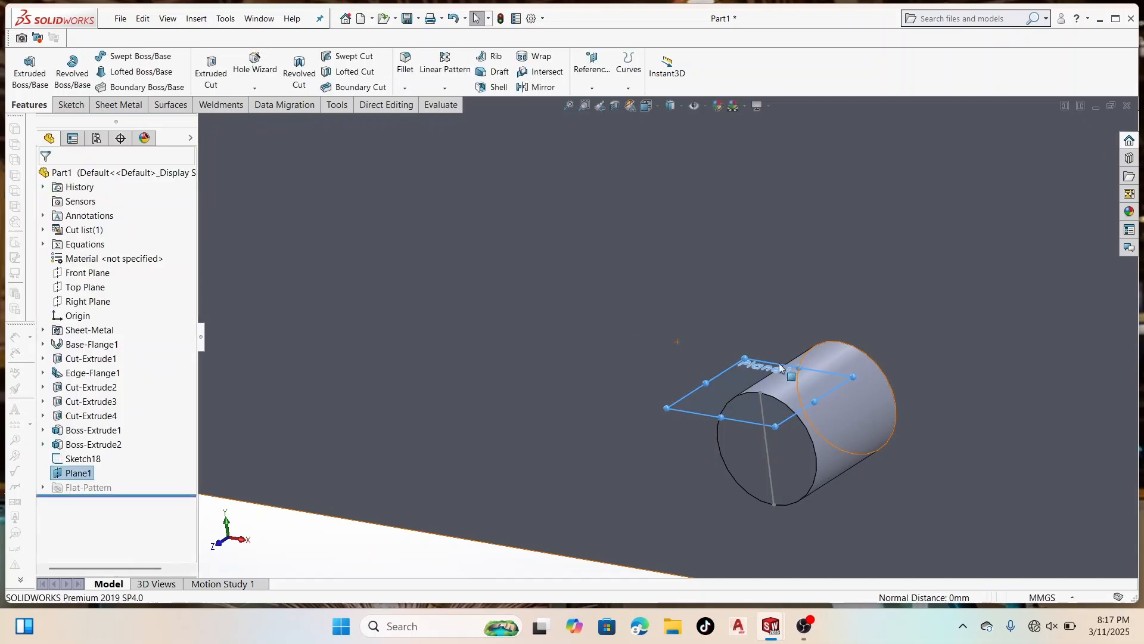
Step: Start a sketch on the new plane and draw a centerline about 3.7 mm long from the origin along the pin's axis direction
scroll(784, 390, "down", 4)
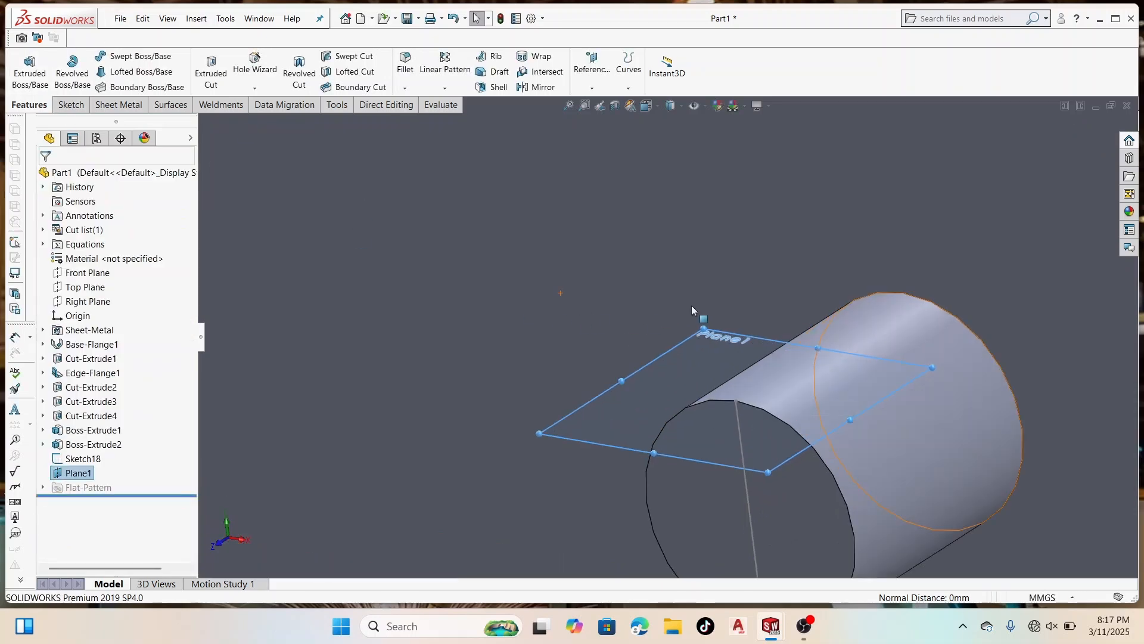
right_click(660, 355)
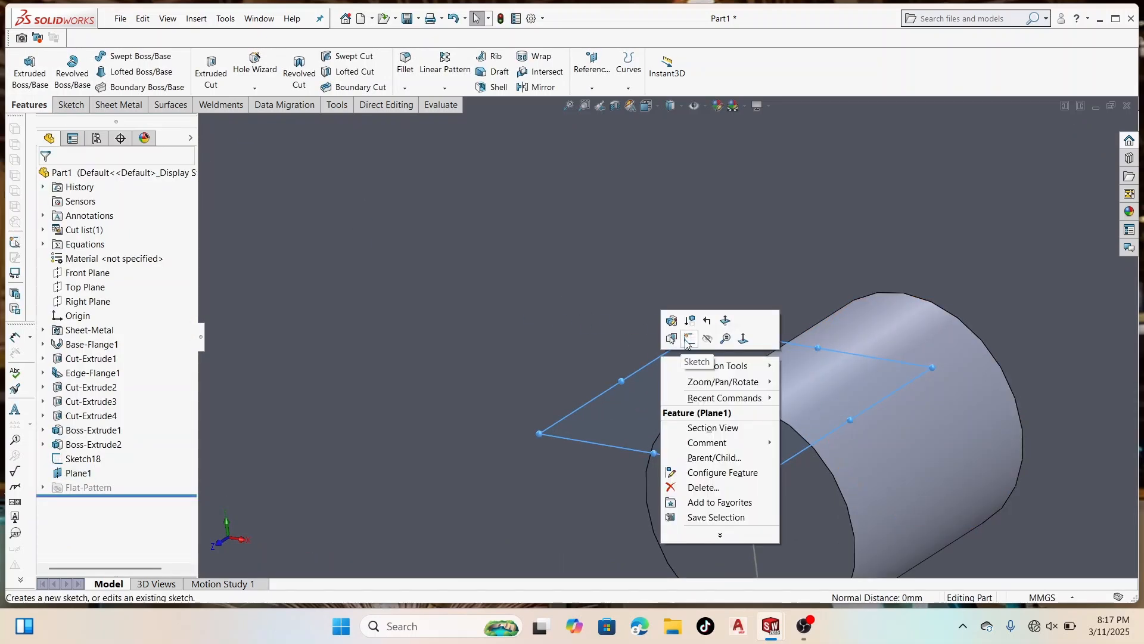
left_click(687, 341)
left_click(308, 58)
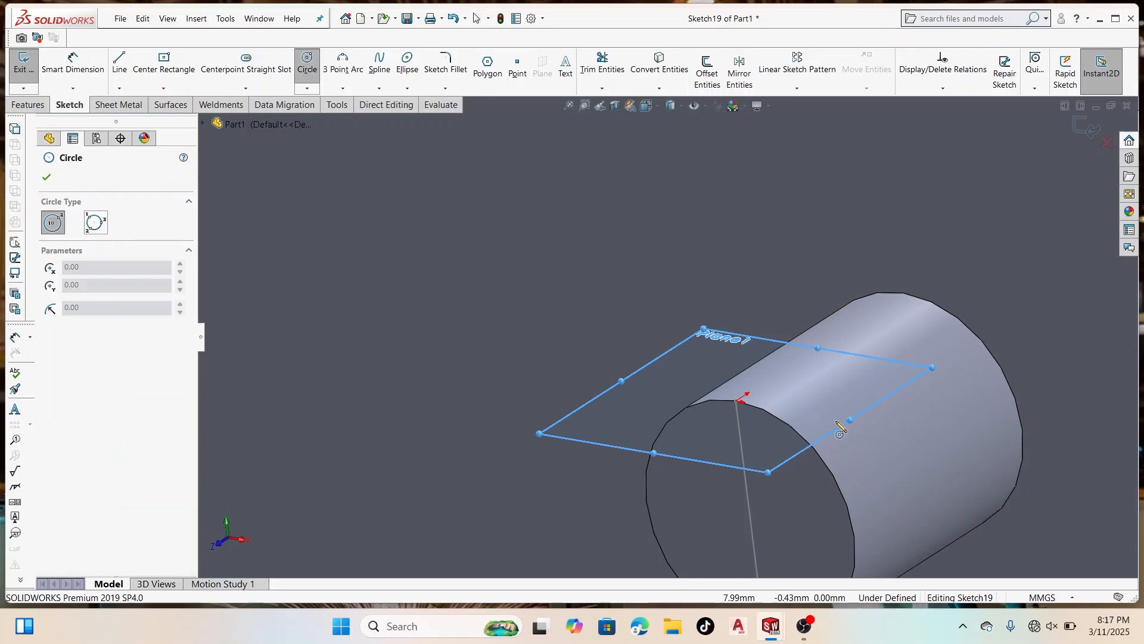
scroll(852, 444, "down", 3)
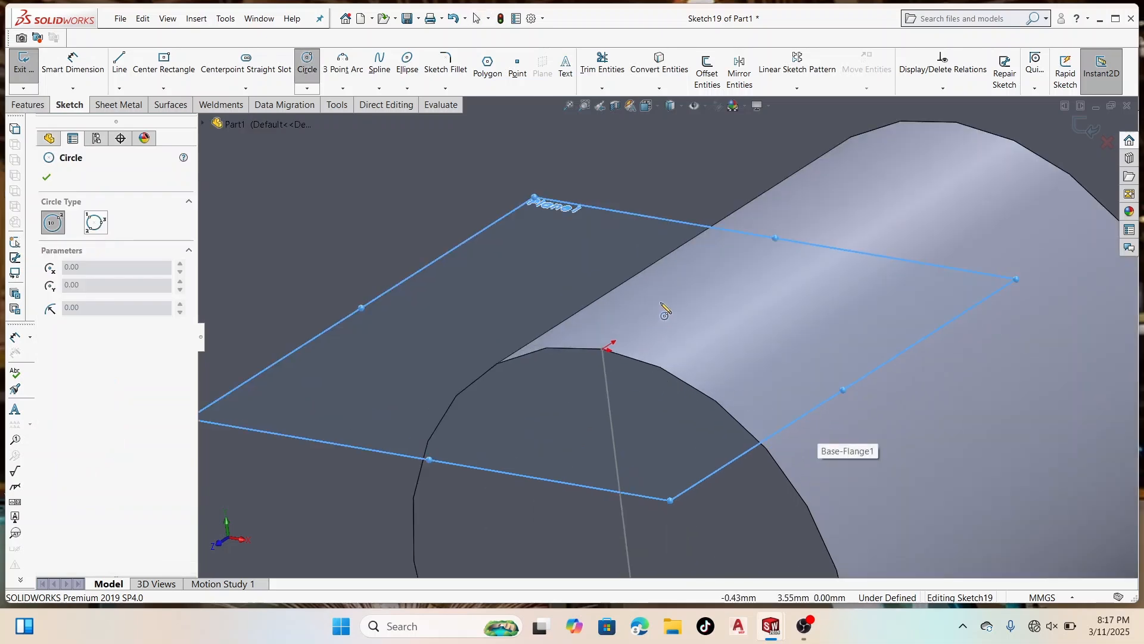
left_click(120, 89)
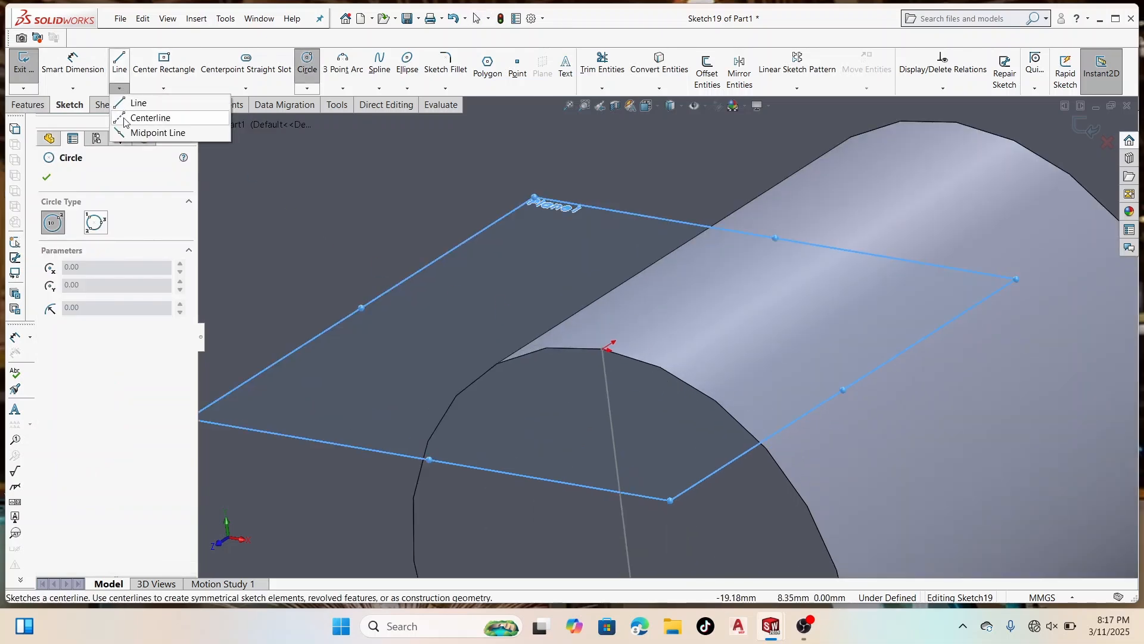
left_click(156, 106)
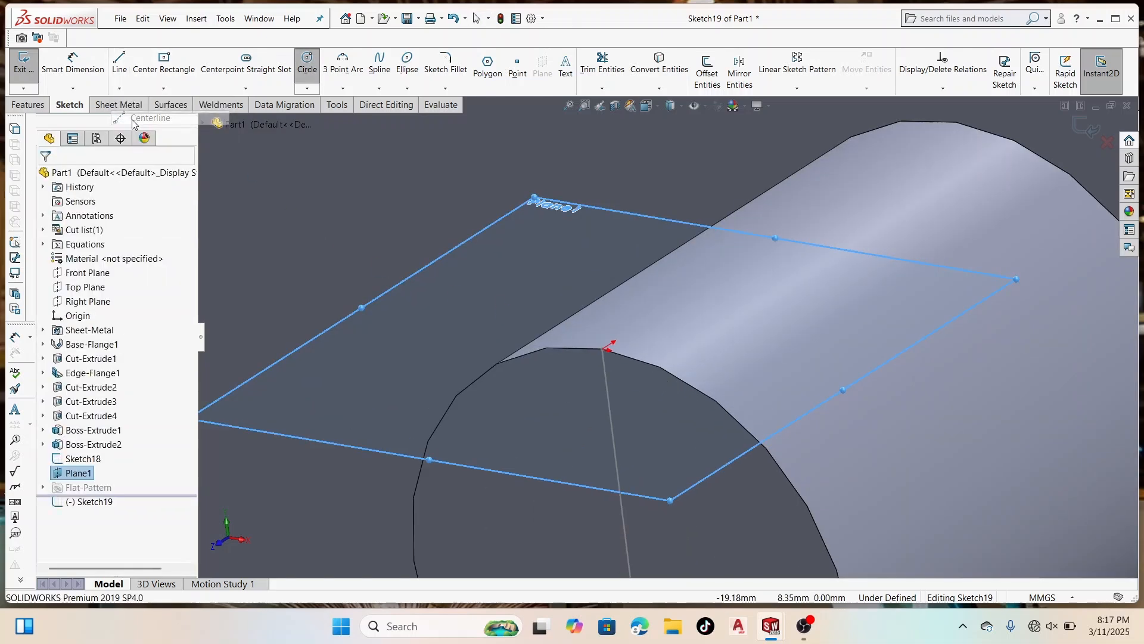
left_click(605, 350)
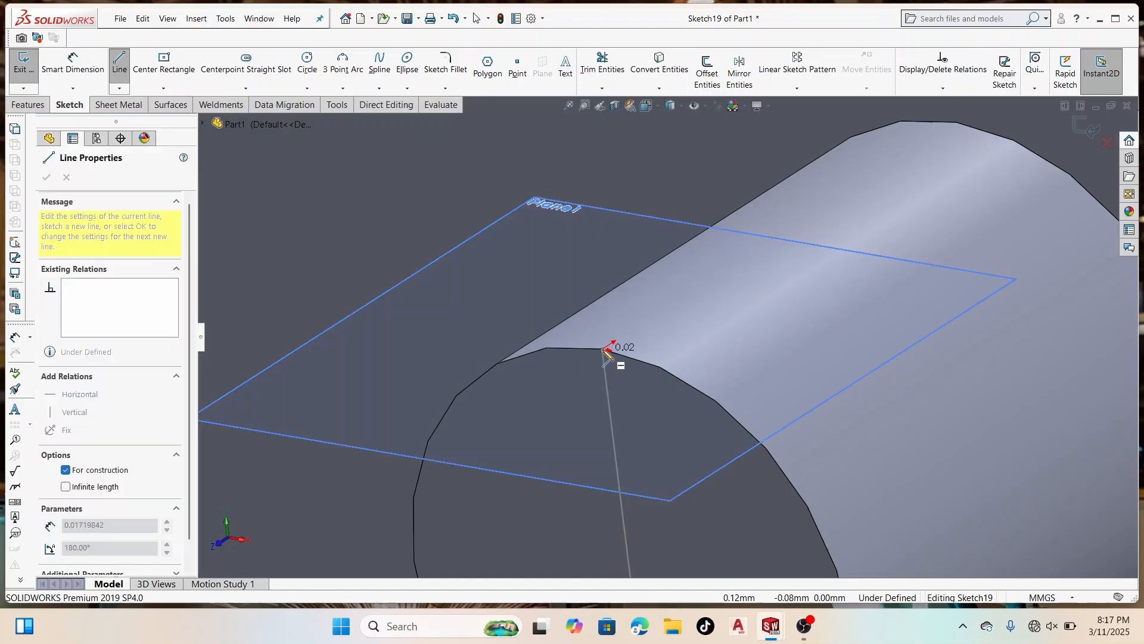
left_click(675, 303)
key("Escape")
Step: Dimension the centerline with a length of 3.5 mm
left_click(73, 62)
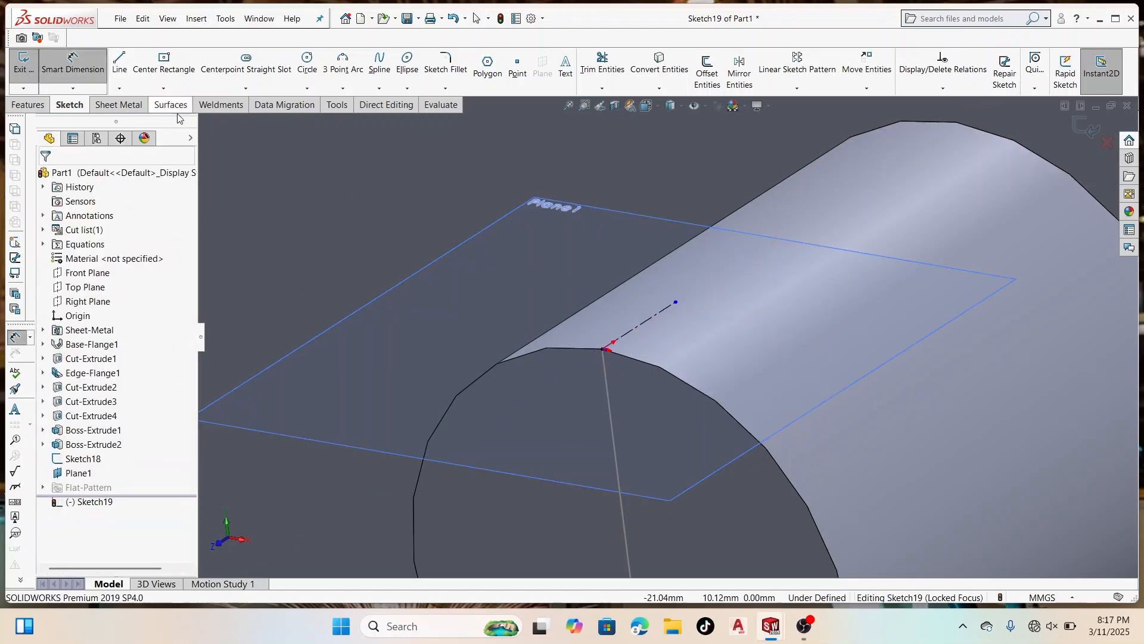
left_click(651, 324)
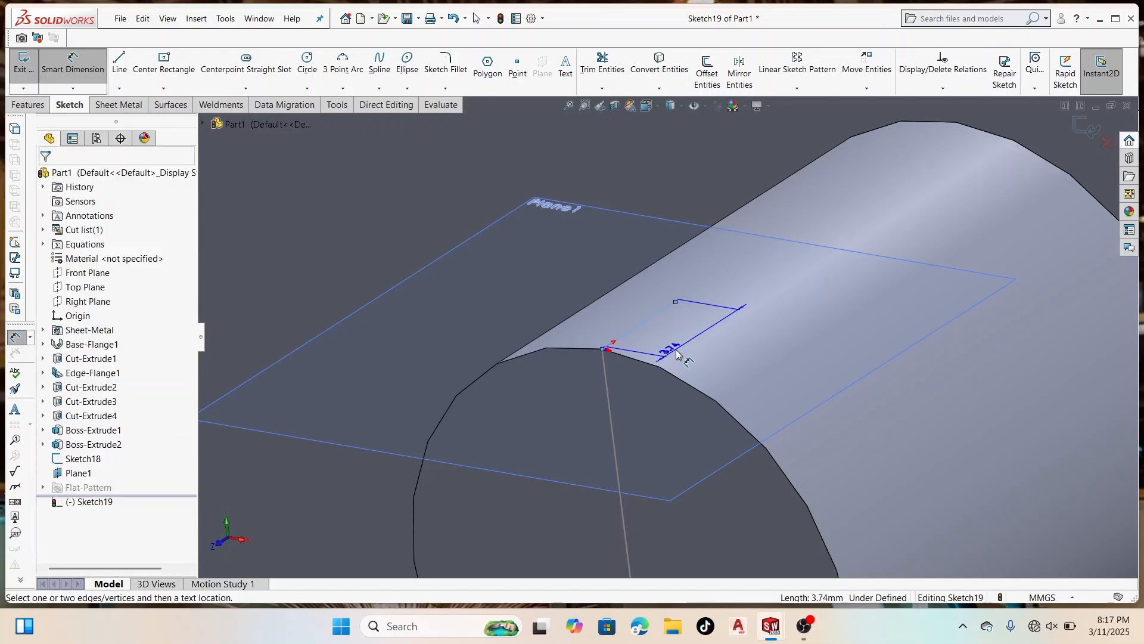
left_click(677, 346)
key("BackSpace")
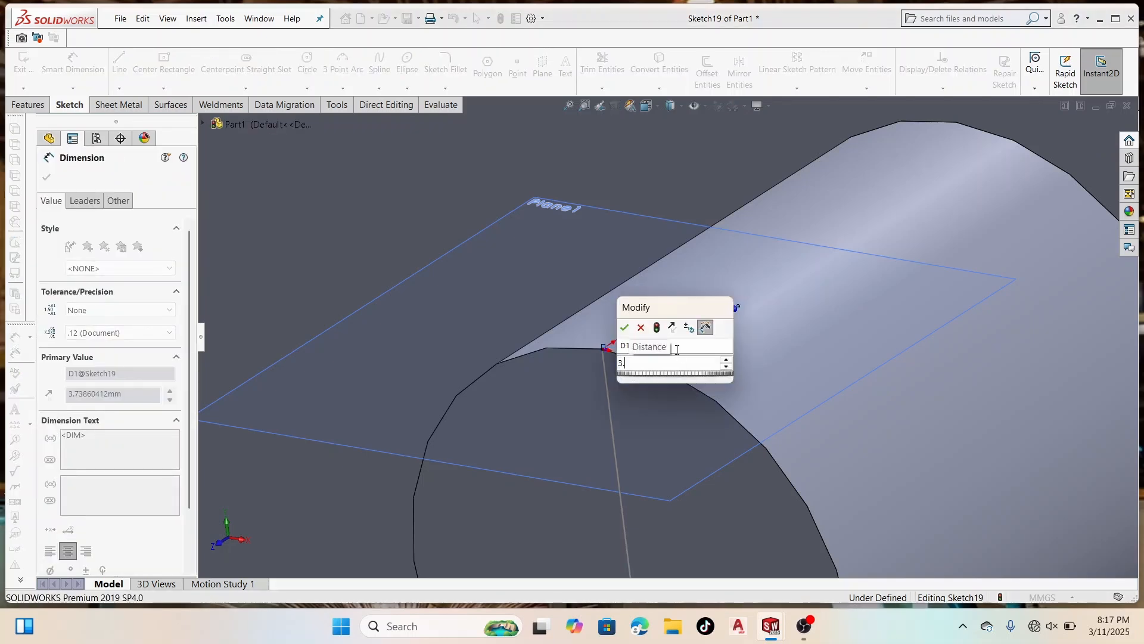
type("0.5")
key("Return")
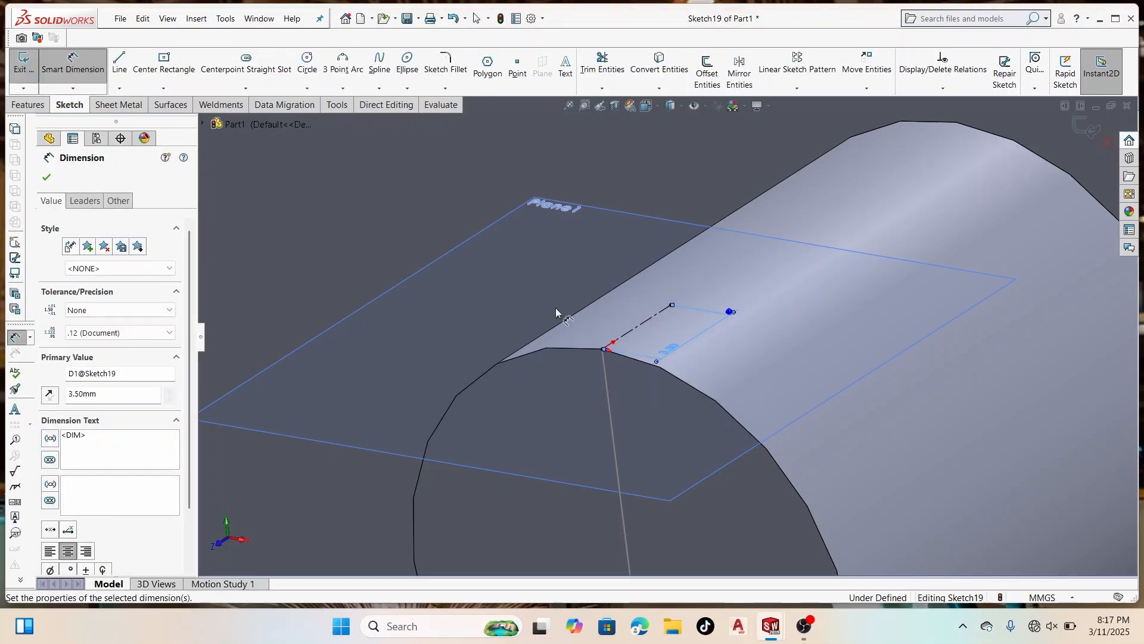
left_click(46, 177)
left_click(307, 63)
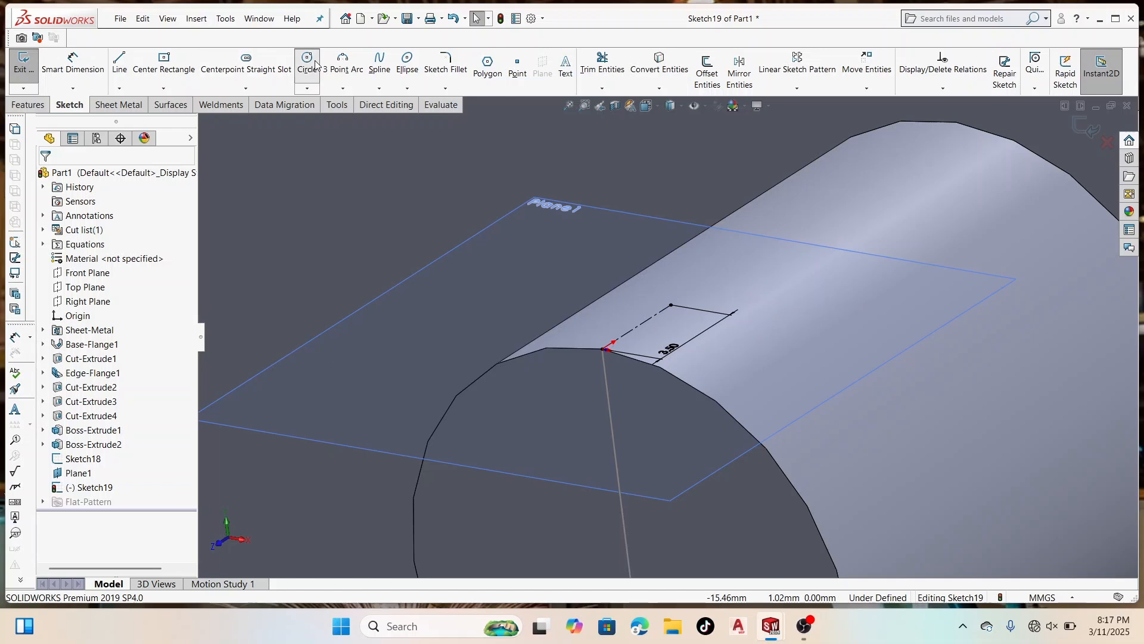
left_click(672, 305)
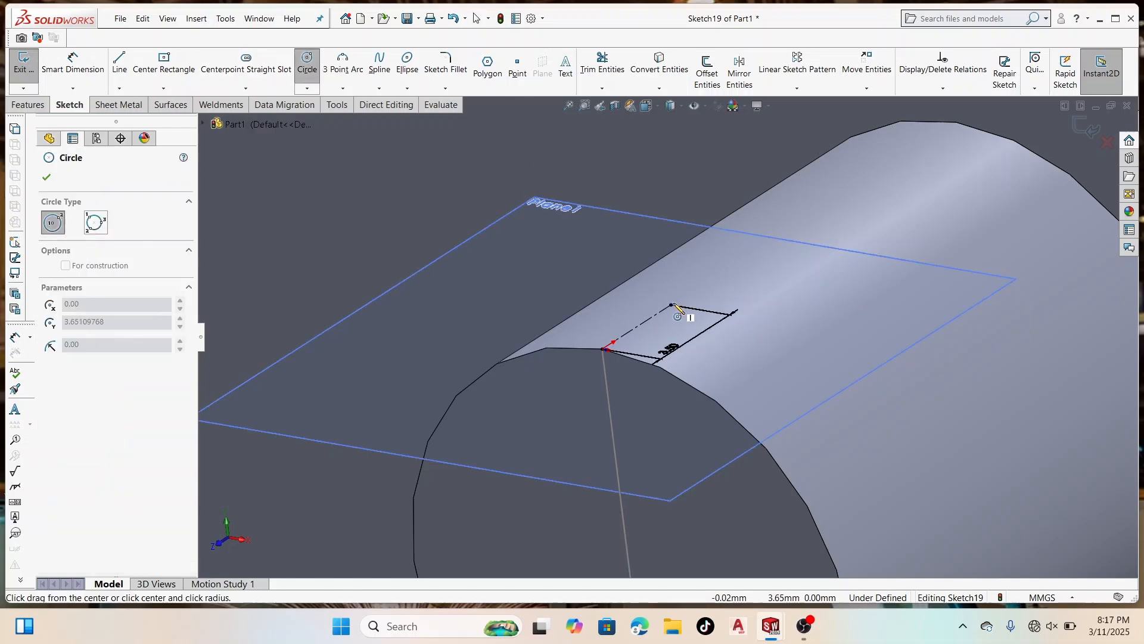
left_click(690, 276)
key("Escape")
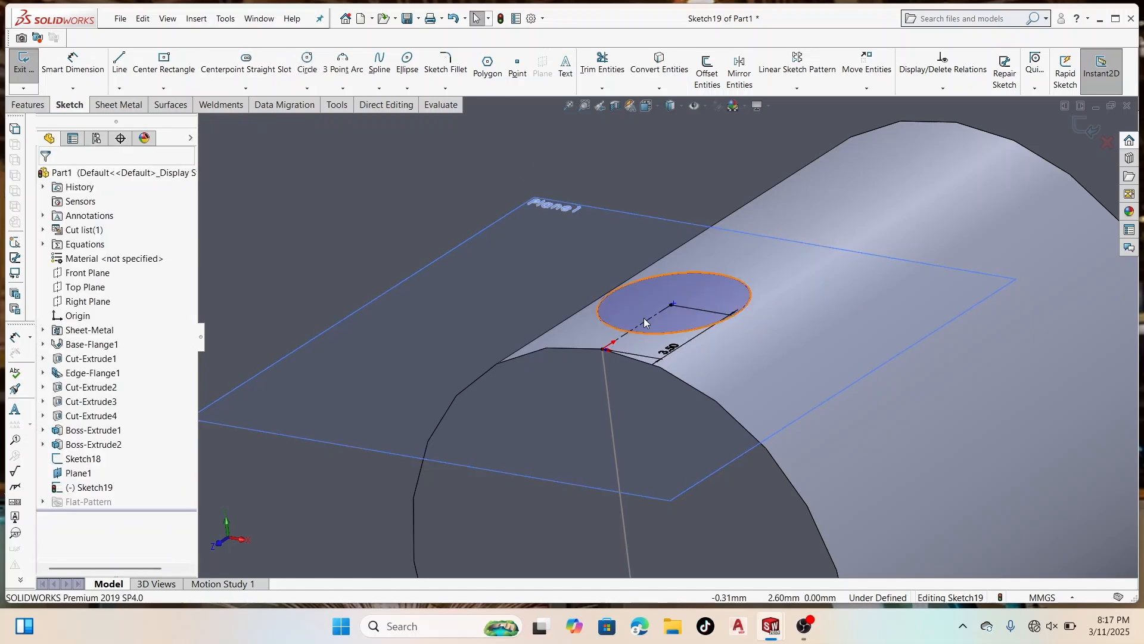
right_click(655, 333)
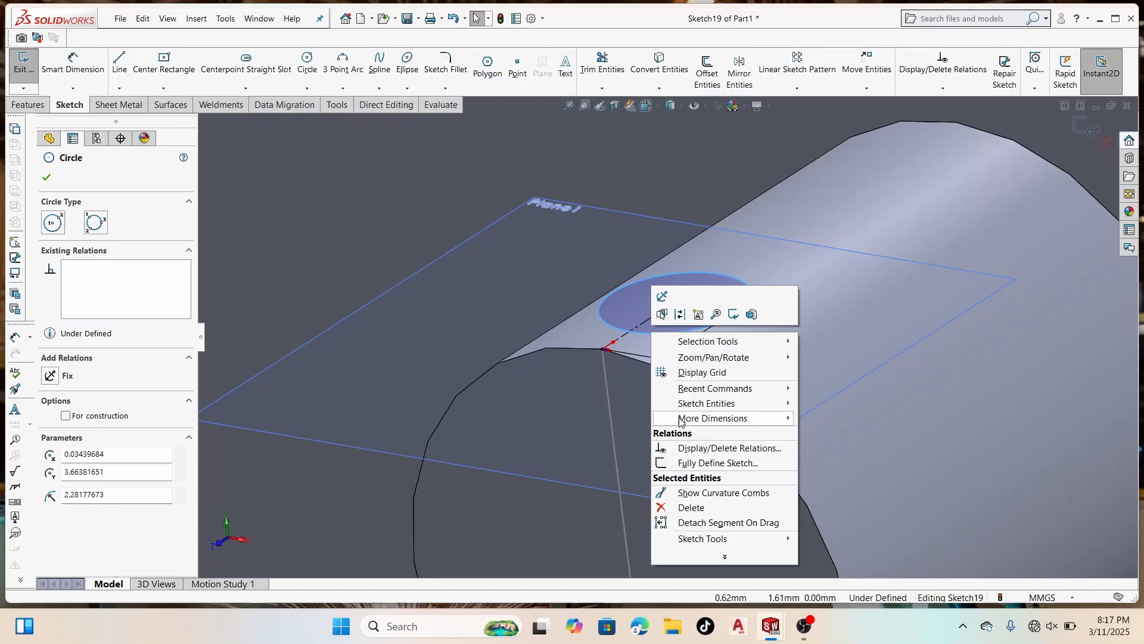
left_click(690, 508)
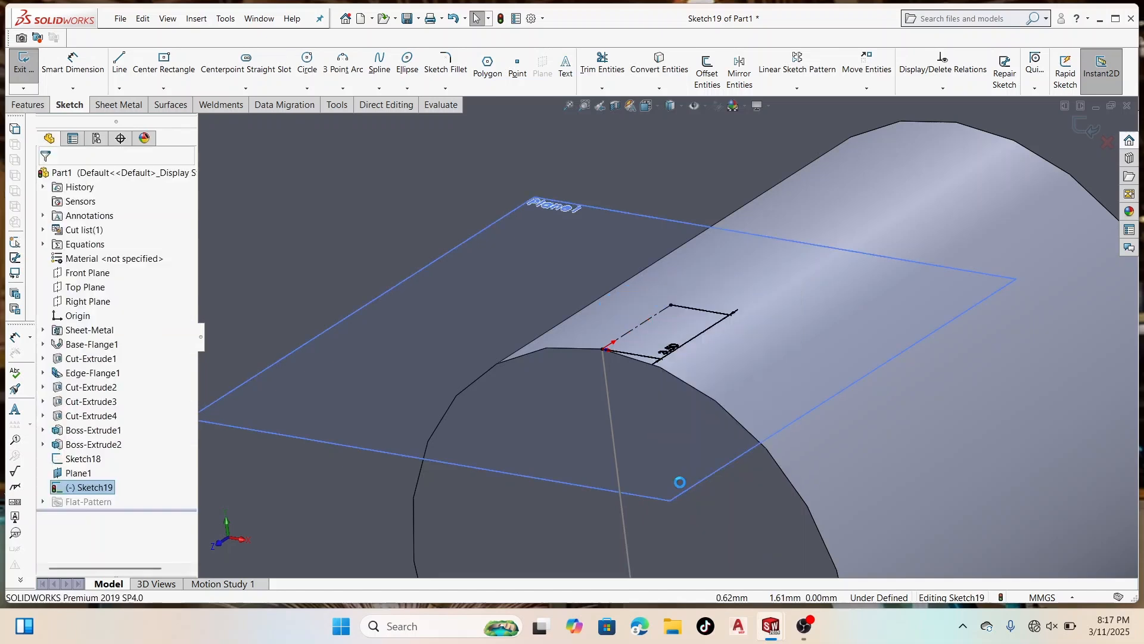
Step: Draw a circle about 4.6 mm in diameter centred on the far endpoint of the centerline
left_click(310, 62)
left_click(671, 306)
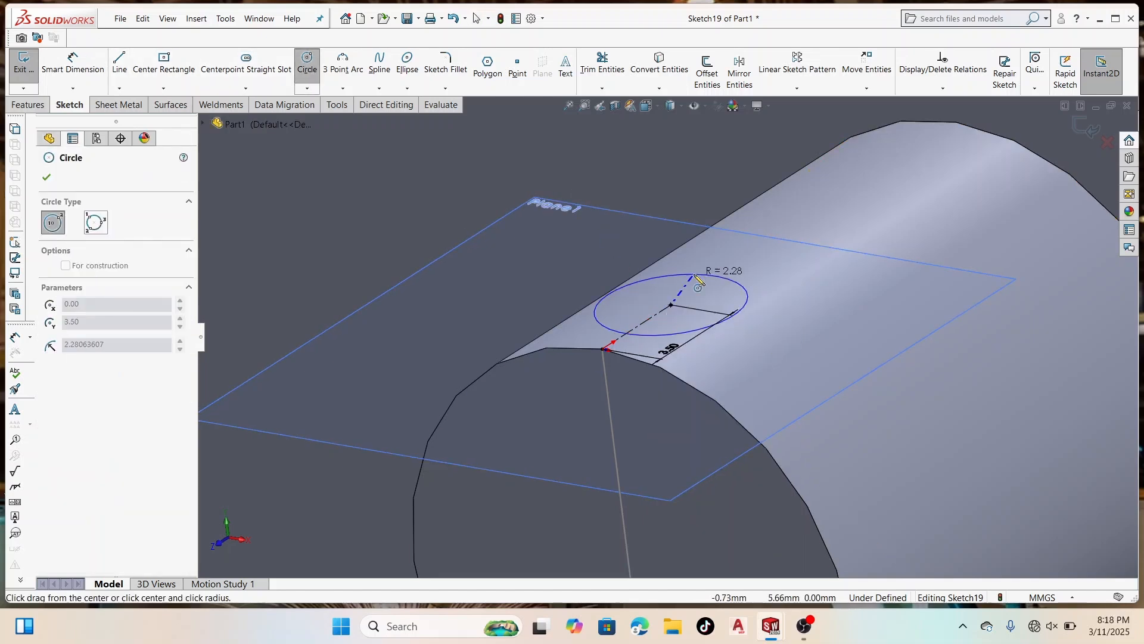
left_click(694, 275)
right_click(694, 274)
left_click(709, 285)
Step: Dimension the circle above the pin with a diameter of 3 mm
left_click(84, 62)
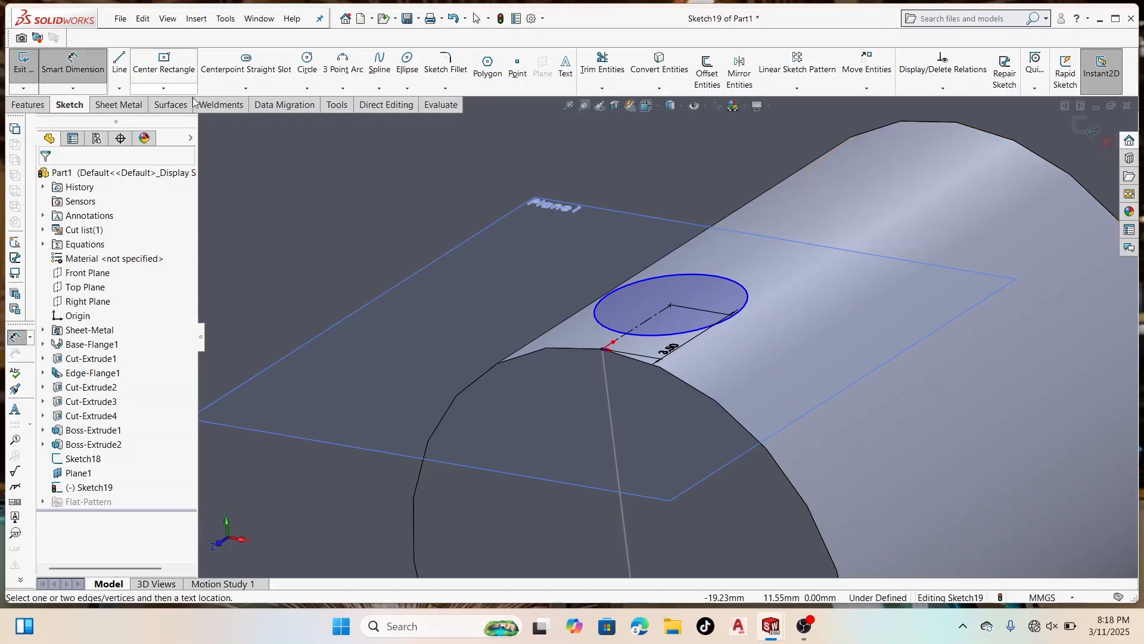
left_click(688, 274)
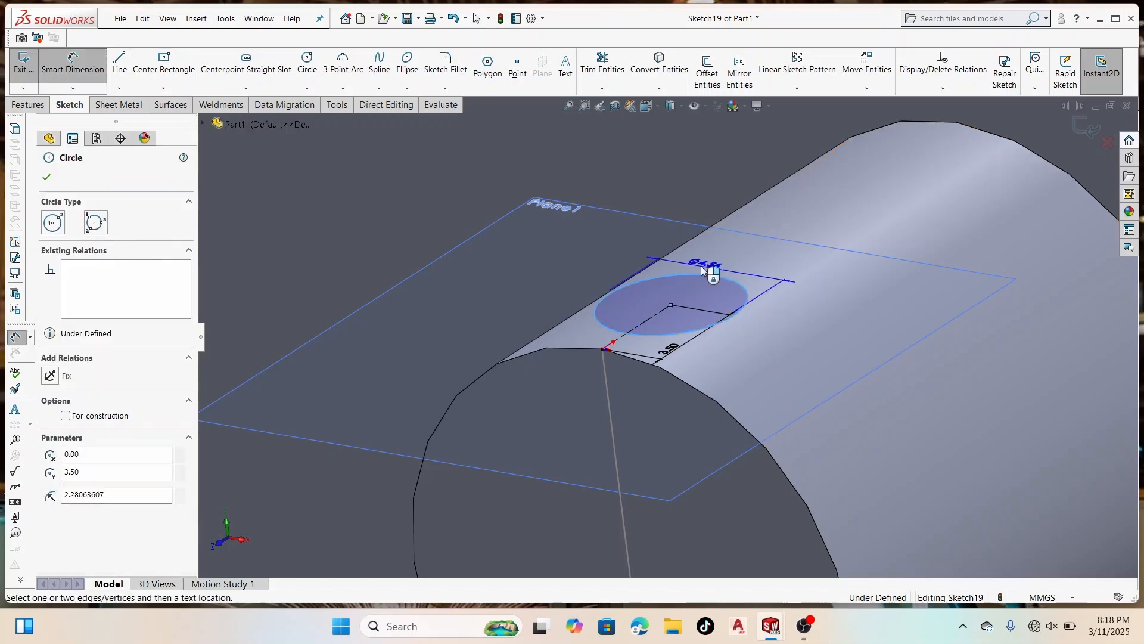
left_click(705, 266)
type("4")
key("Return")
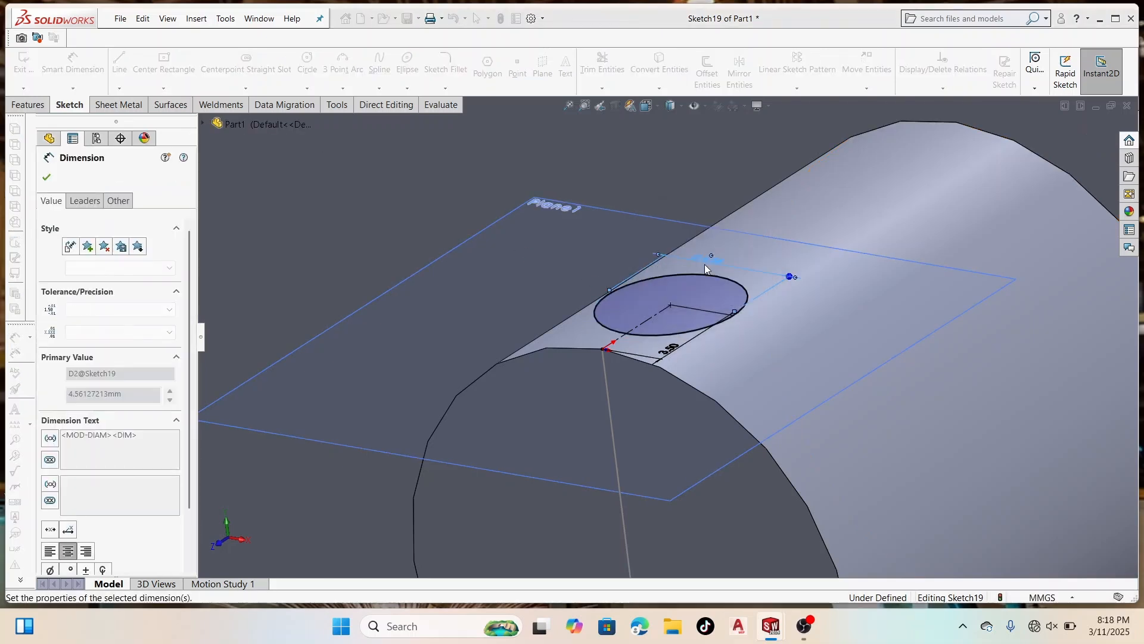
left_click(43, 177)
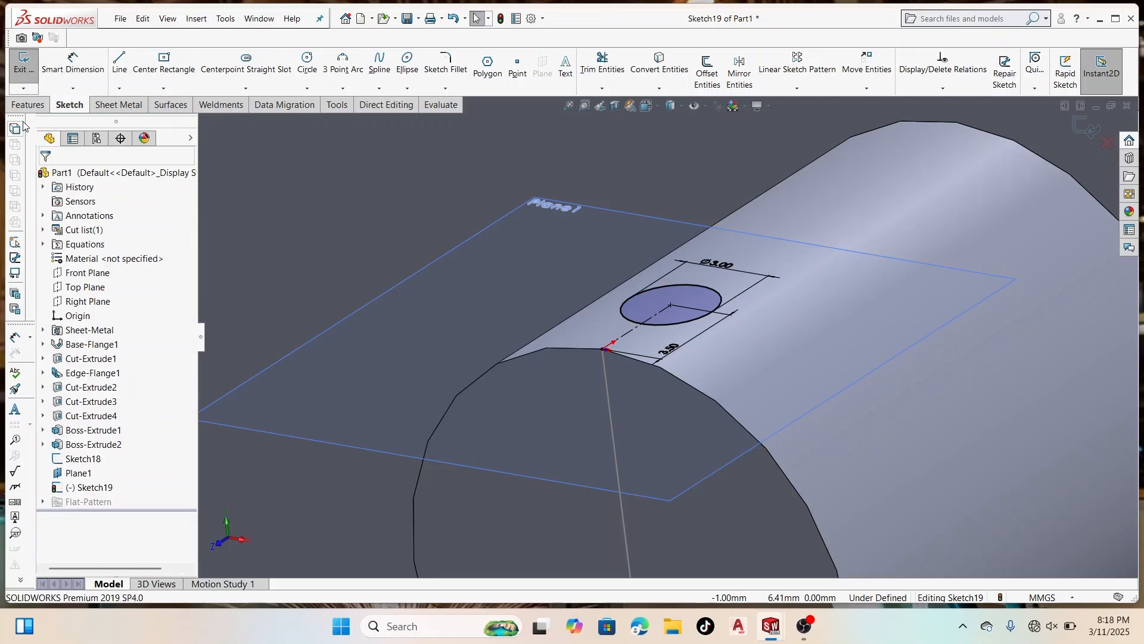
Step: Cut the 3 mm circle through the whole pin with an Extruded Cut set to Through All
left_click(29, 106)
left_click(211, 70)
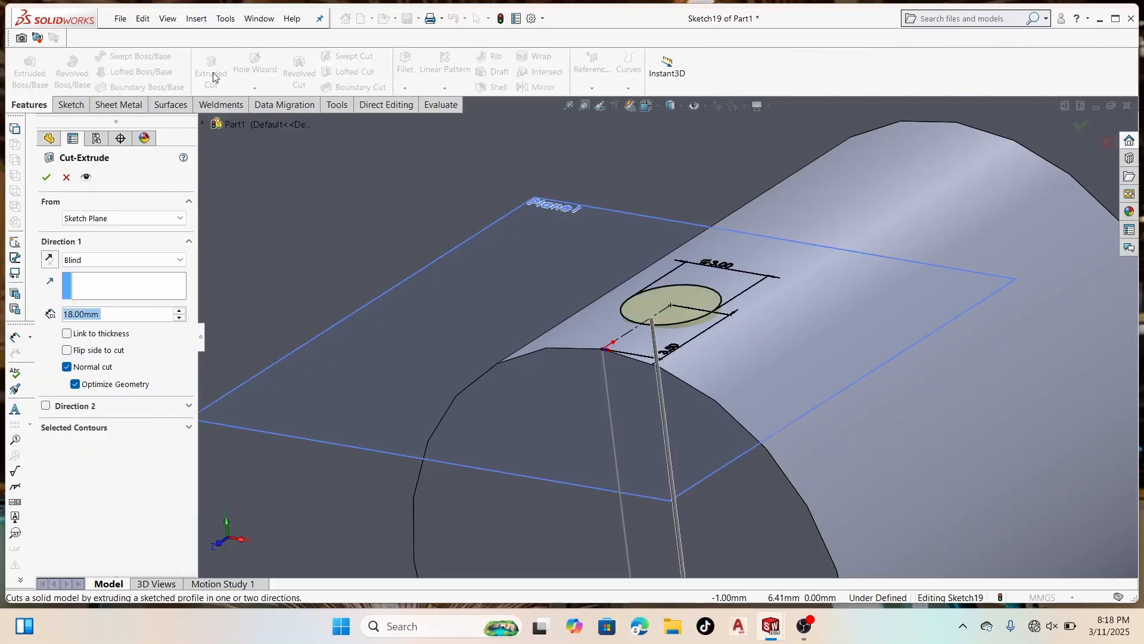
left_click(82, 259)
left_click(83, 280)
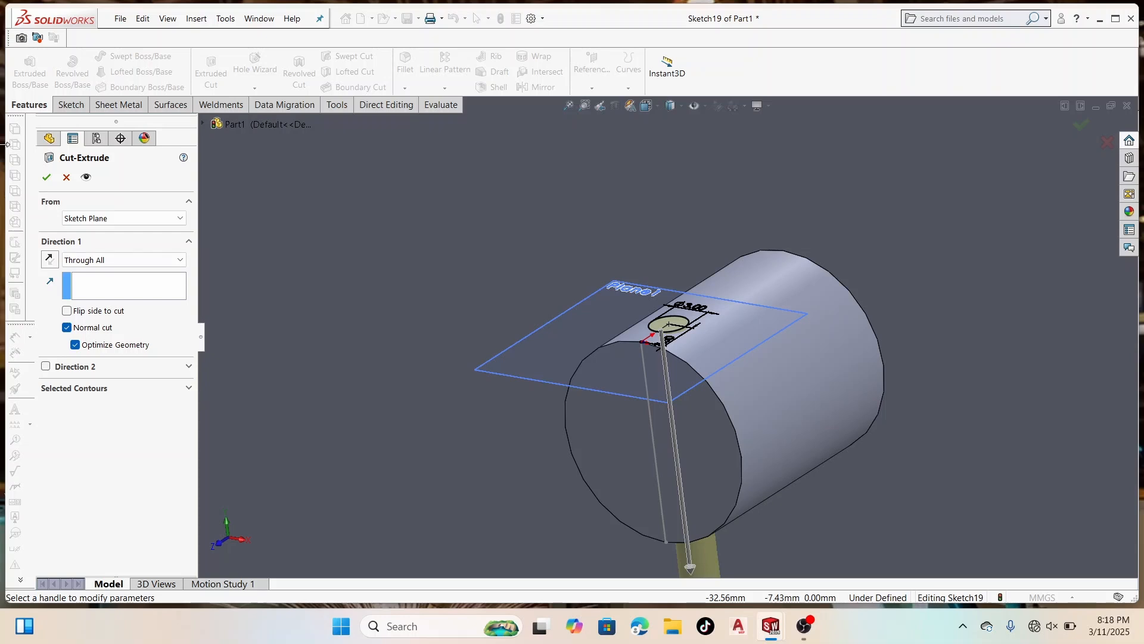
left_click(47, 177)
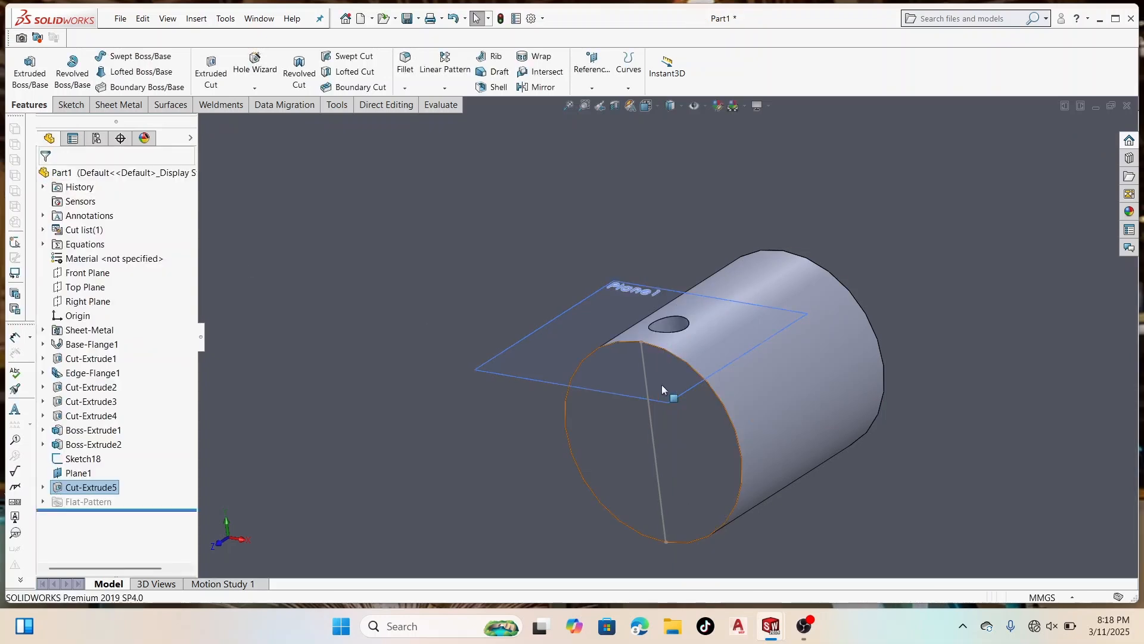
Step: Edit the sketch on the pin's end face and convert its vertical line to construction geometry
scroll(661, 381, "up", 5)
scroll(675, 358, "down", 2)
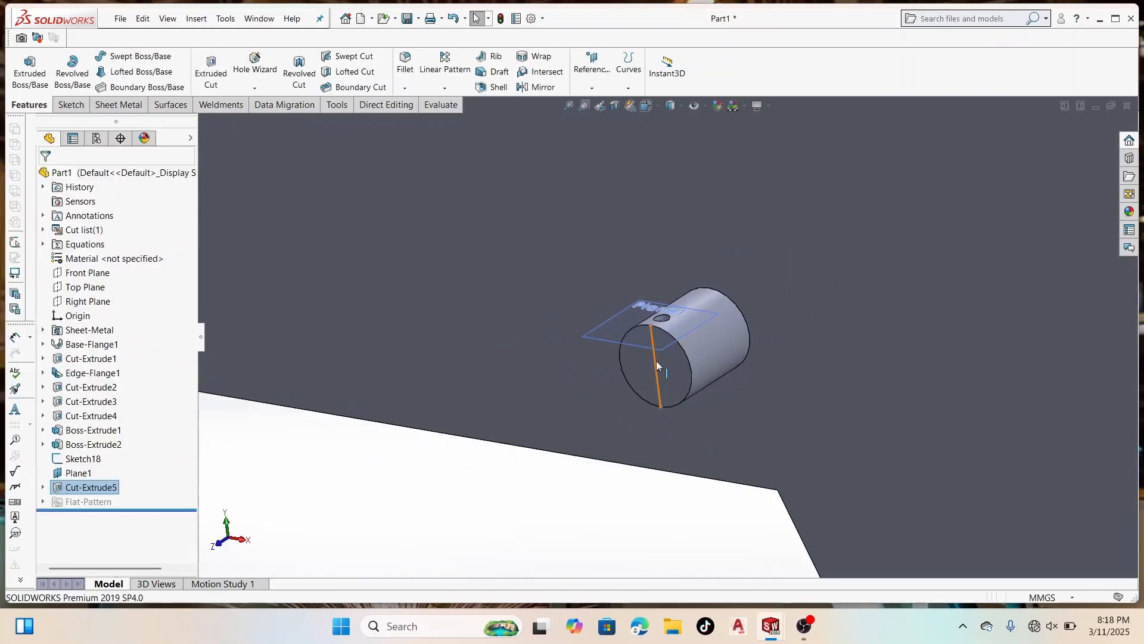
right_click(658, 364)
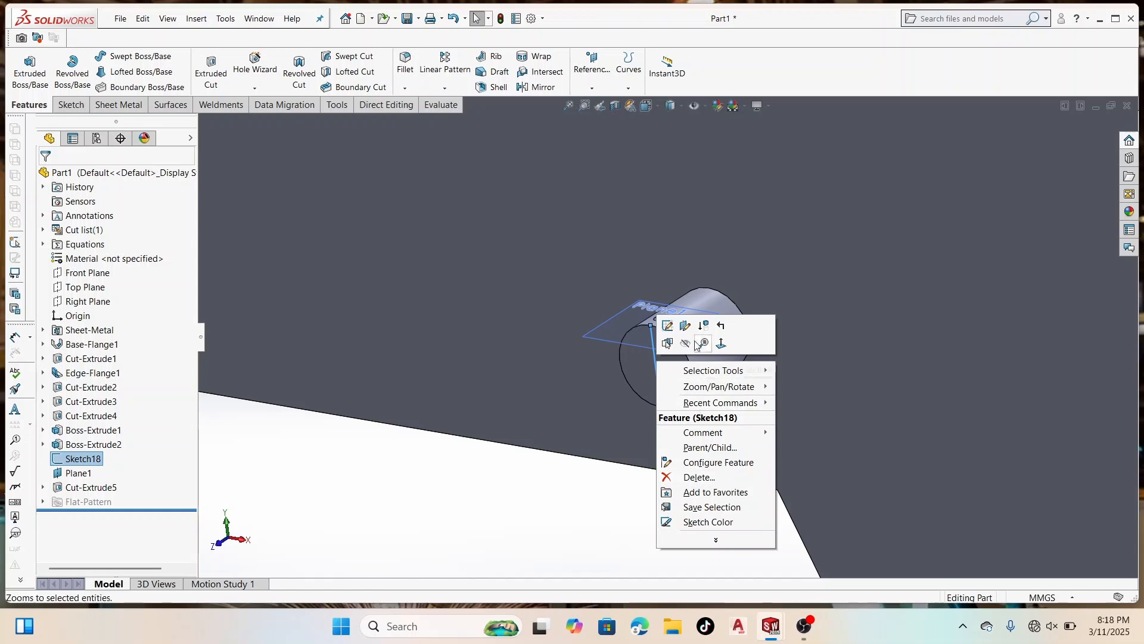
left_click(668, 326)
left_click(657, 361)
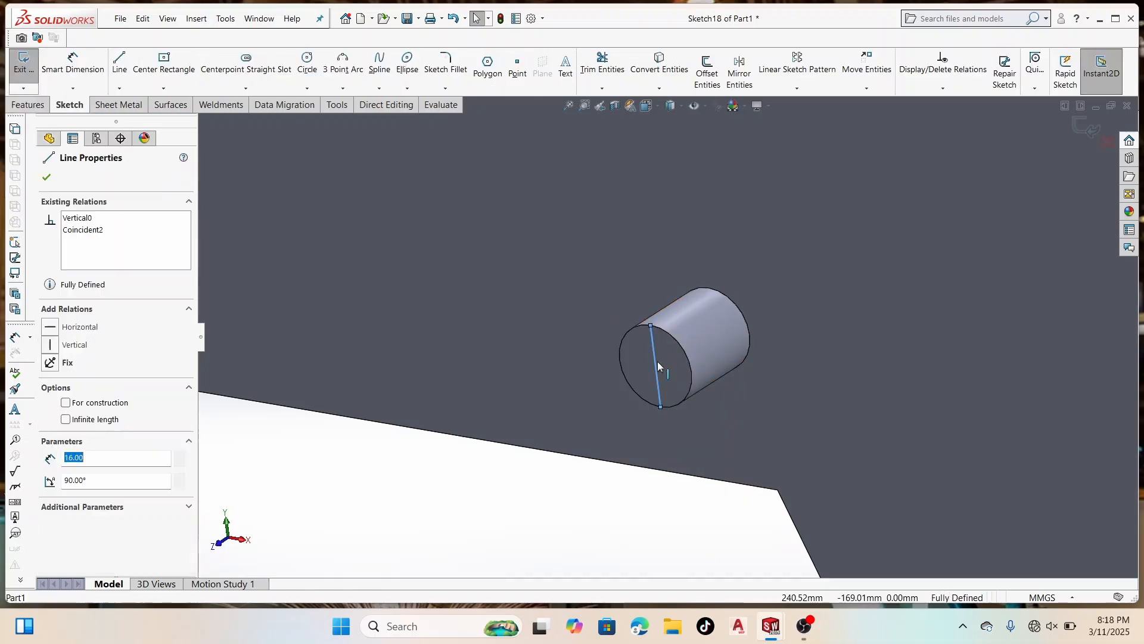
right_click(657, 361)
left_click(686, 343)
scroll(707, 348, "up", 4)
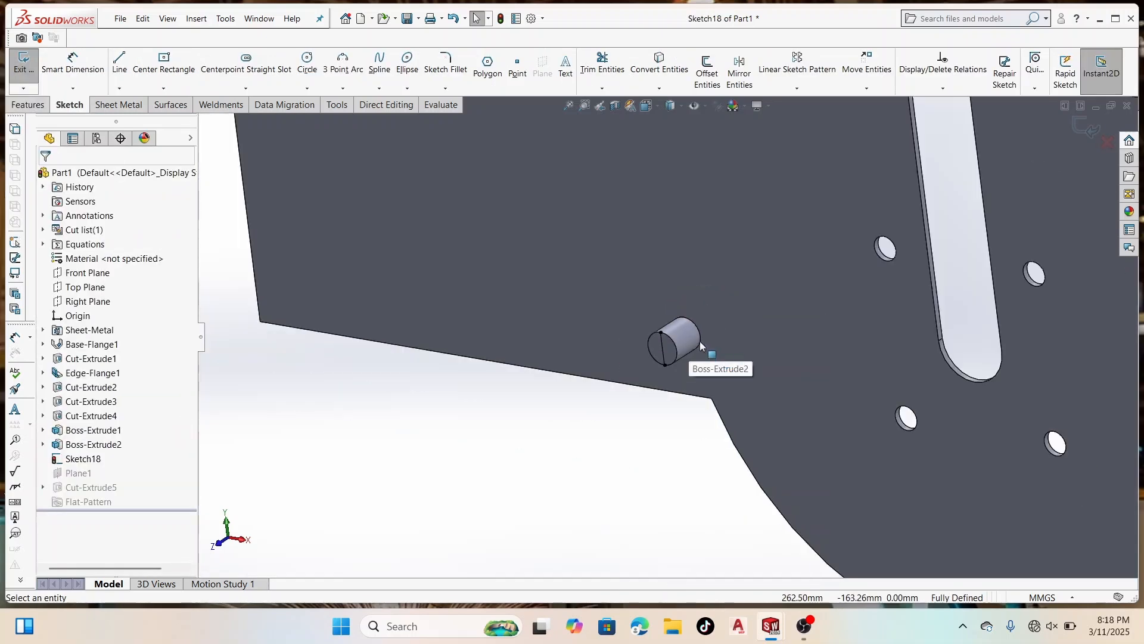
left_click(1082, 131)
scroll(656, 316, "down", 5)
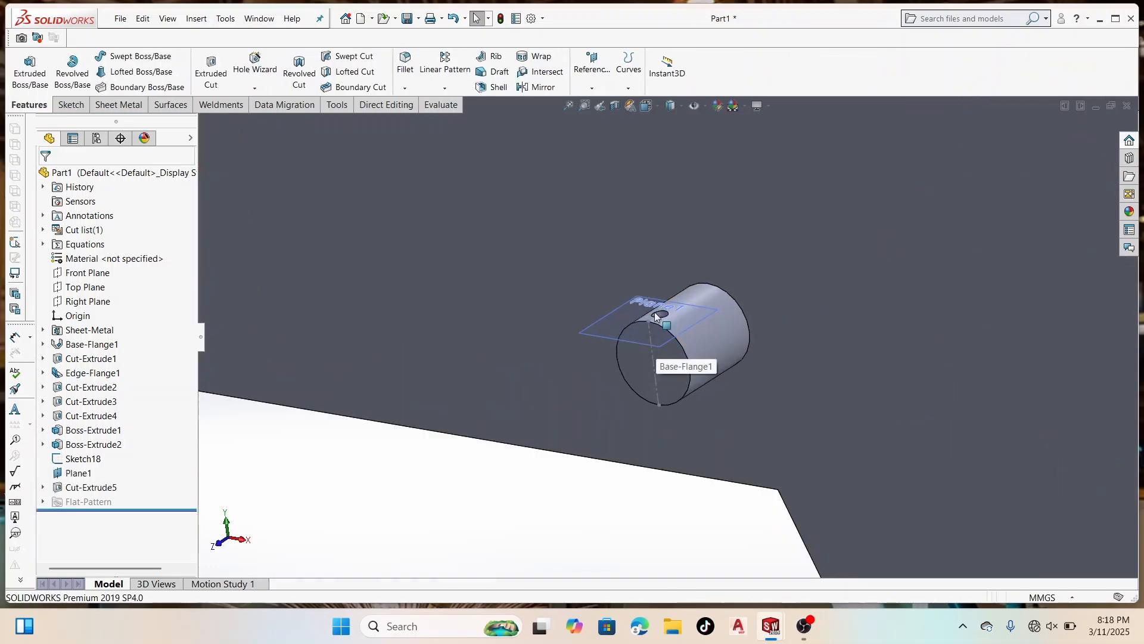
Step: Examine the cross hole in the pin and the complete plate with its slot, holes and flanges from several angles
scroll(656, 317, "down", 3)
scroll(822, 373, "up", 7)
scroll(754, 311, "down", 2)
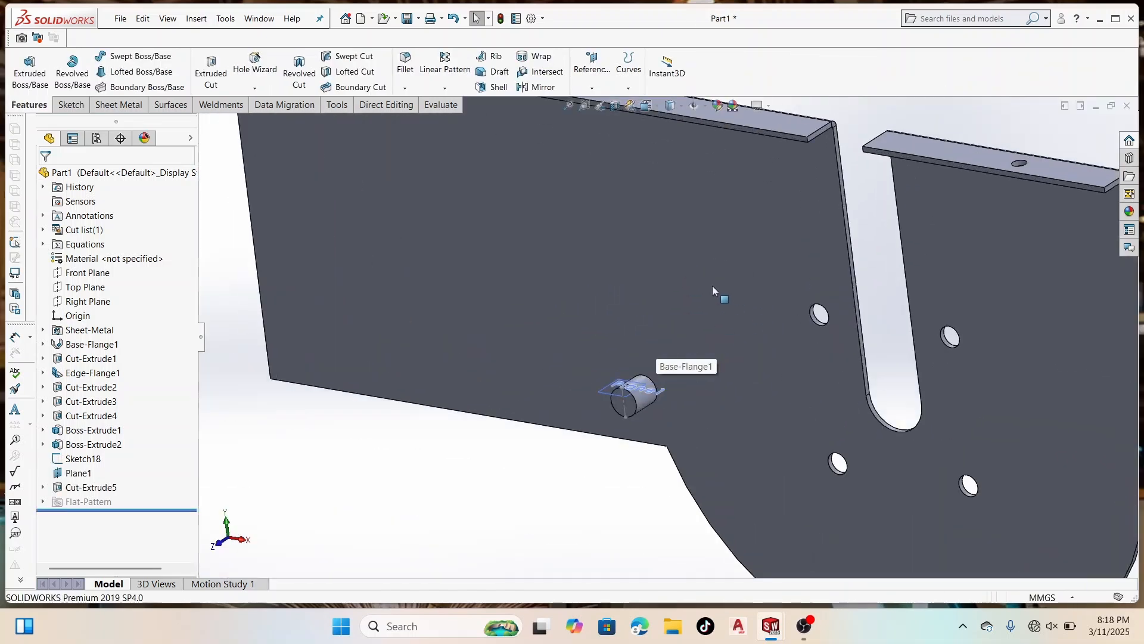
scroll(713, 284, "up", 5)
middle_click_drag(669, 329, 729, 305)
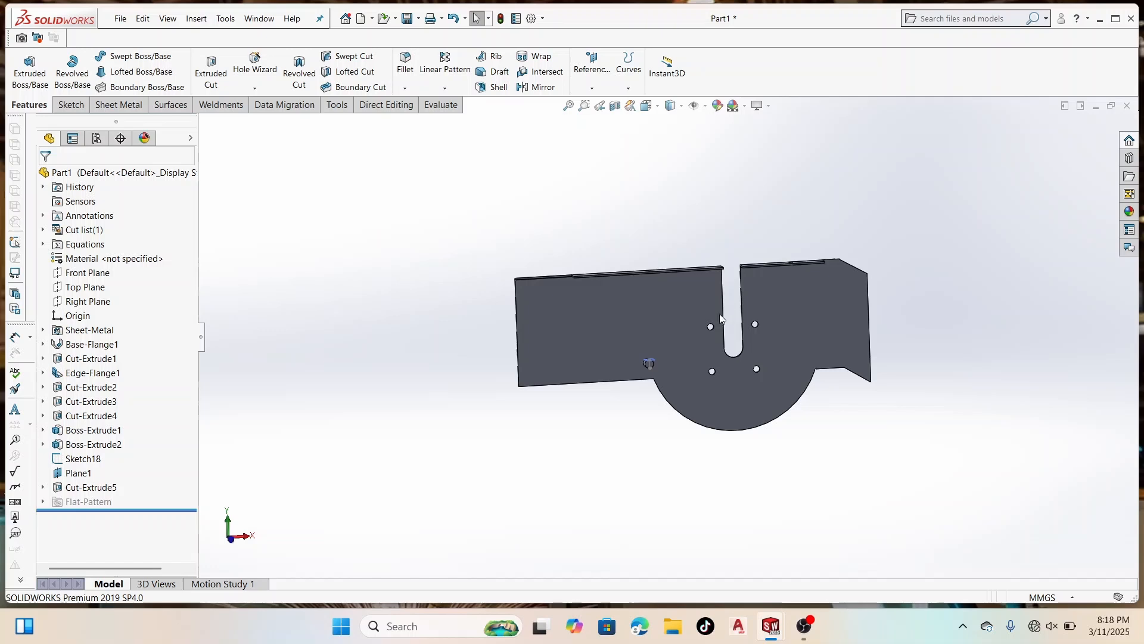
scroll(712, 328, "down", 3)
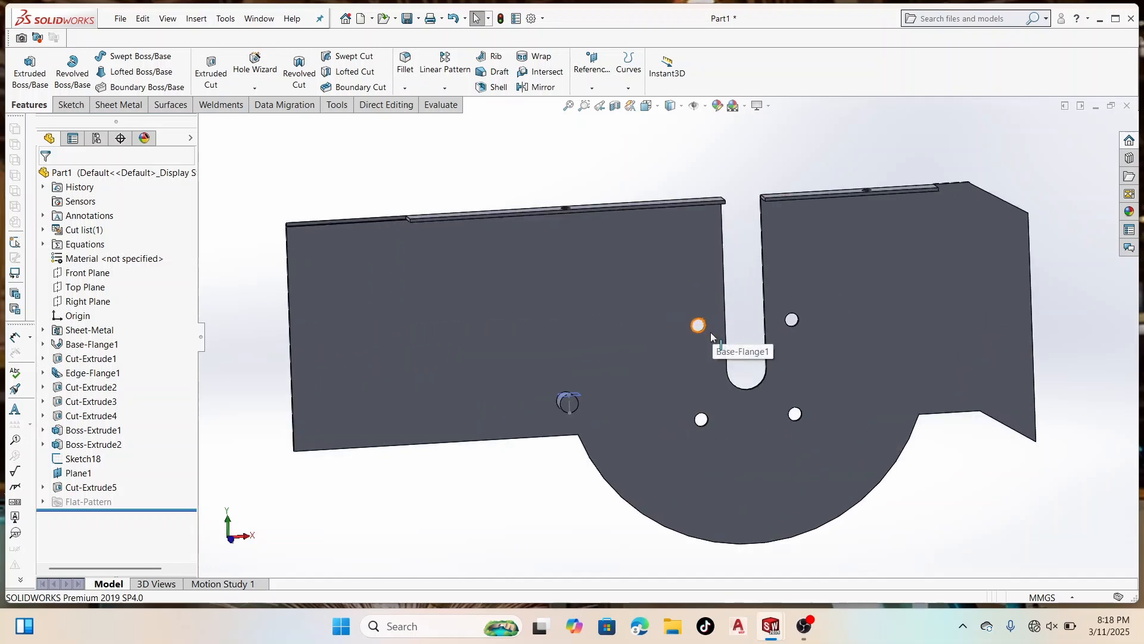
scroll(671, 335, "up", 3)
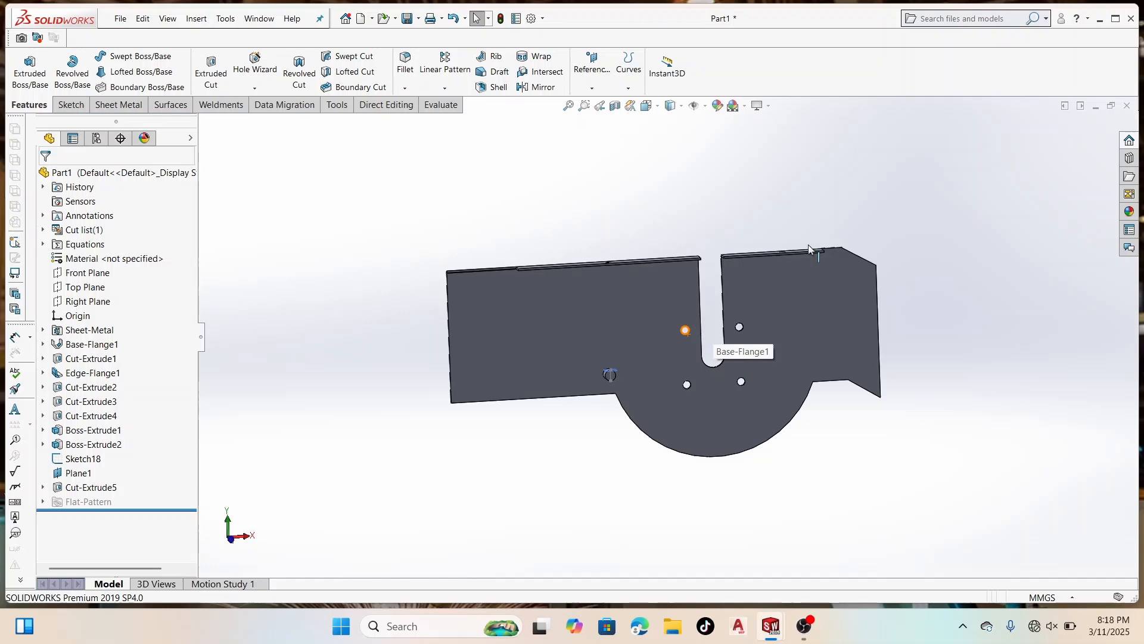
middle_click_drag(778, 299, 705, 313)
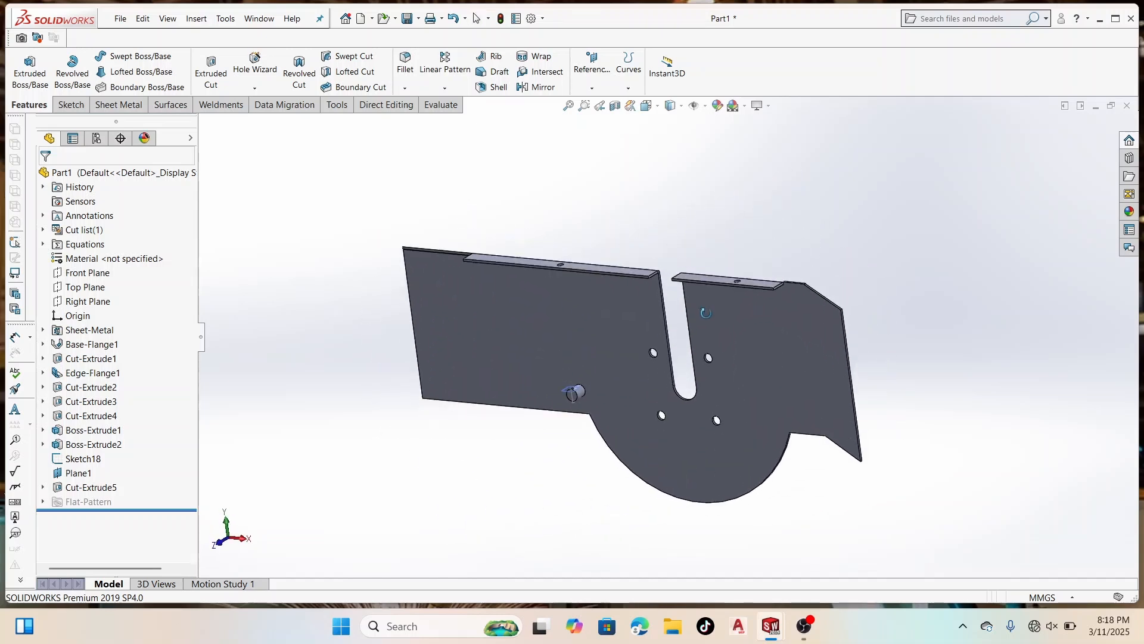
Step: Save the part on the Desktop under the name "right side"
left_click(408, 19)
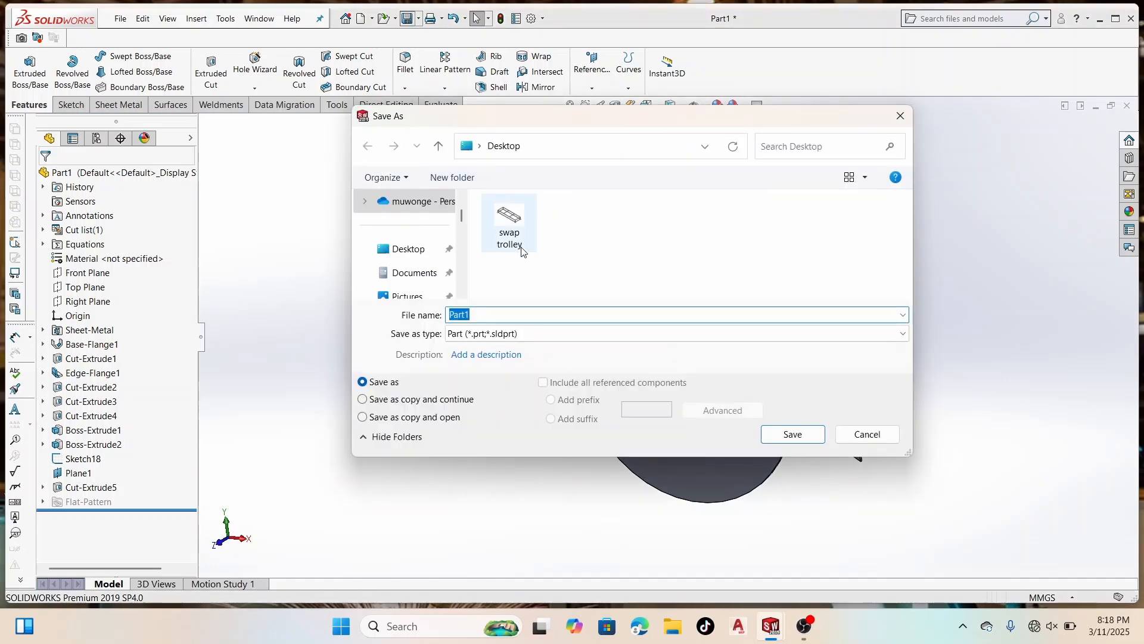
type("right side")
left_click(417, 248)
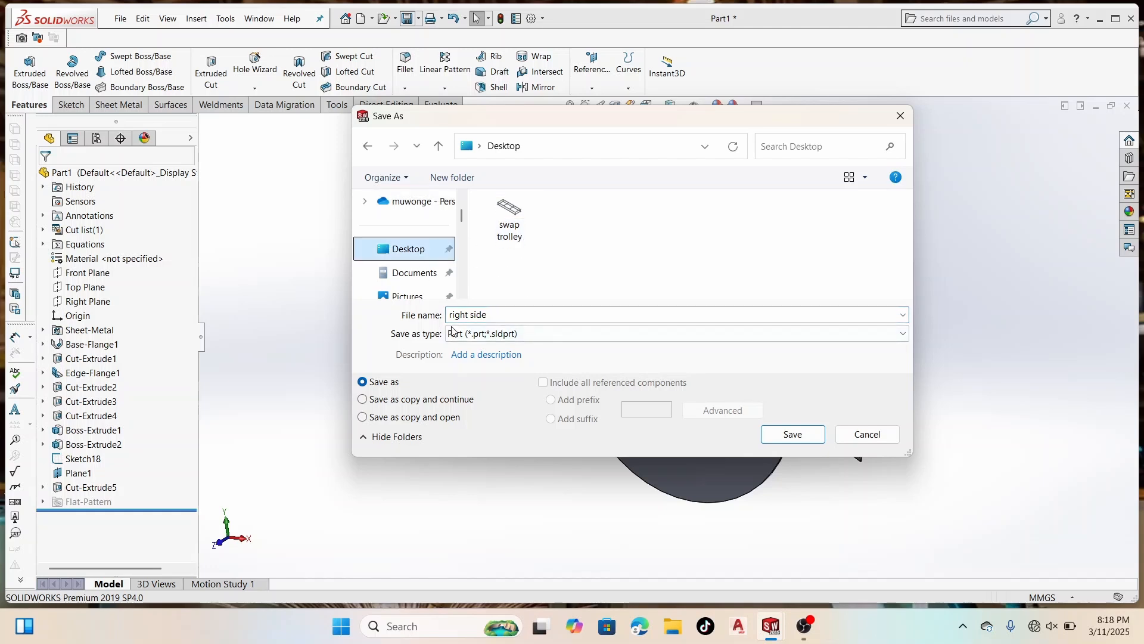
left_click(778, 436)
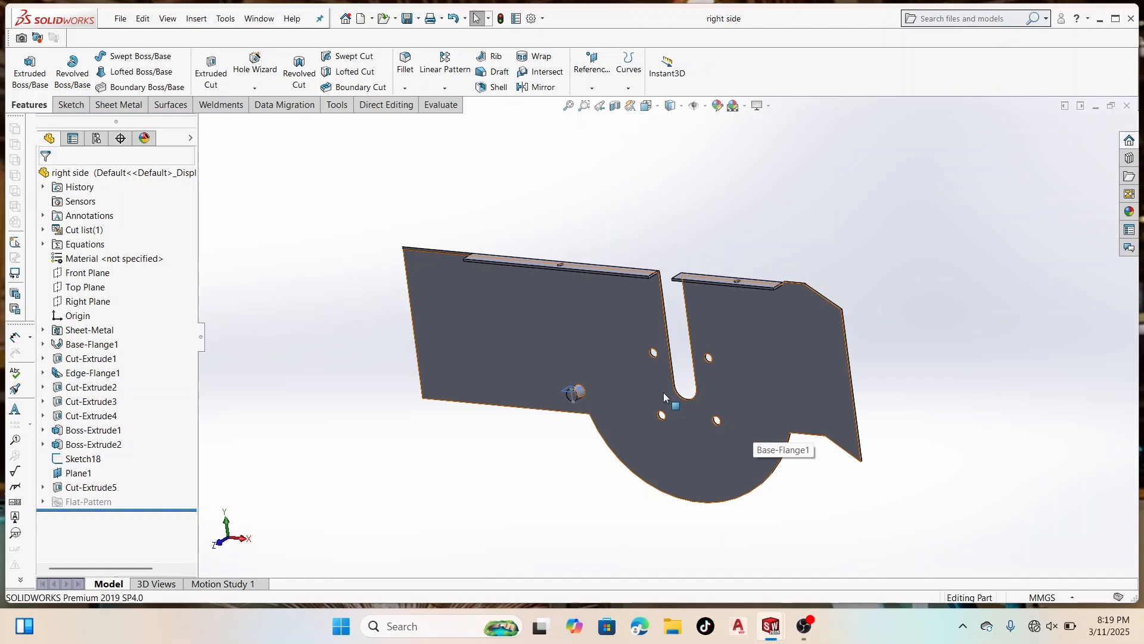
scroll(655, 385, "down", 3)
scroll(724, 373, "up", 3)
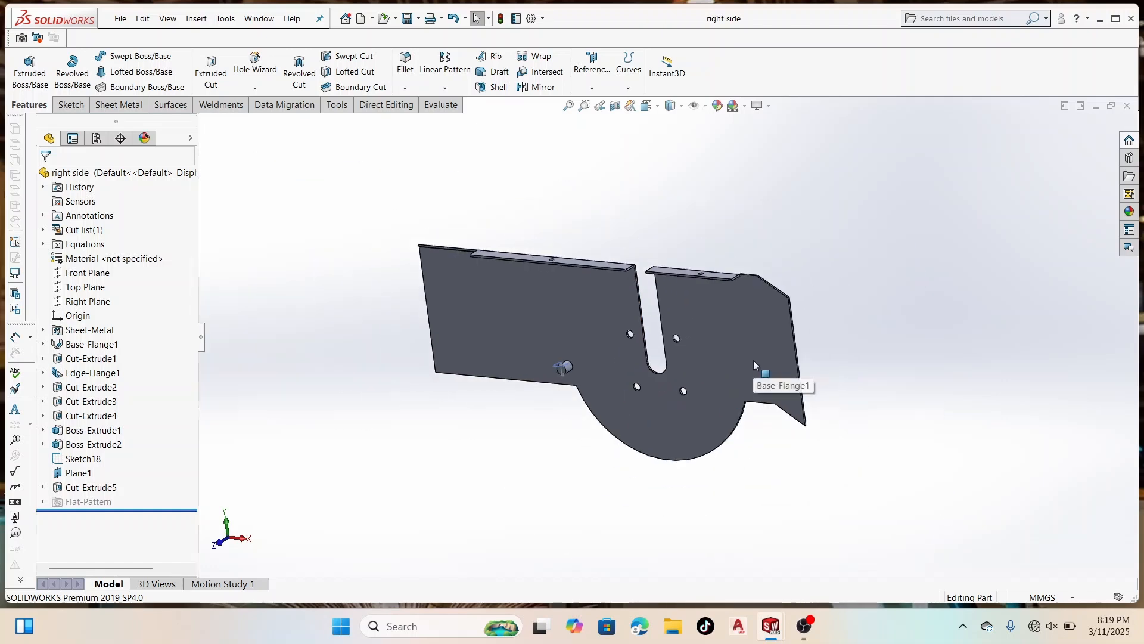
scroll(754, 360, "down", 3)
scroll(737, 330, "up", 3)
mouse_move(725, 331)
middle_mouse_down()
mouse_move(723, 274)
mouse_move(740, 344)
middle_mouse_up()
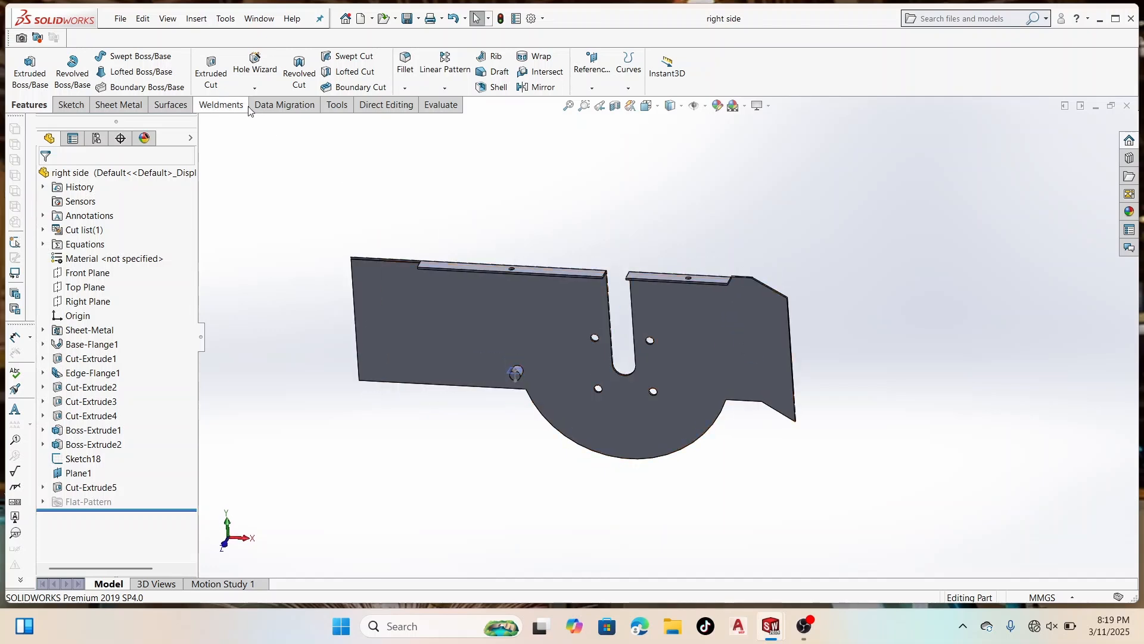
left_click(197, 18)
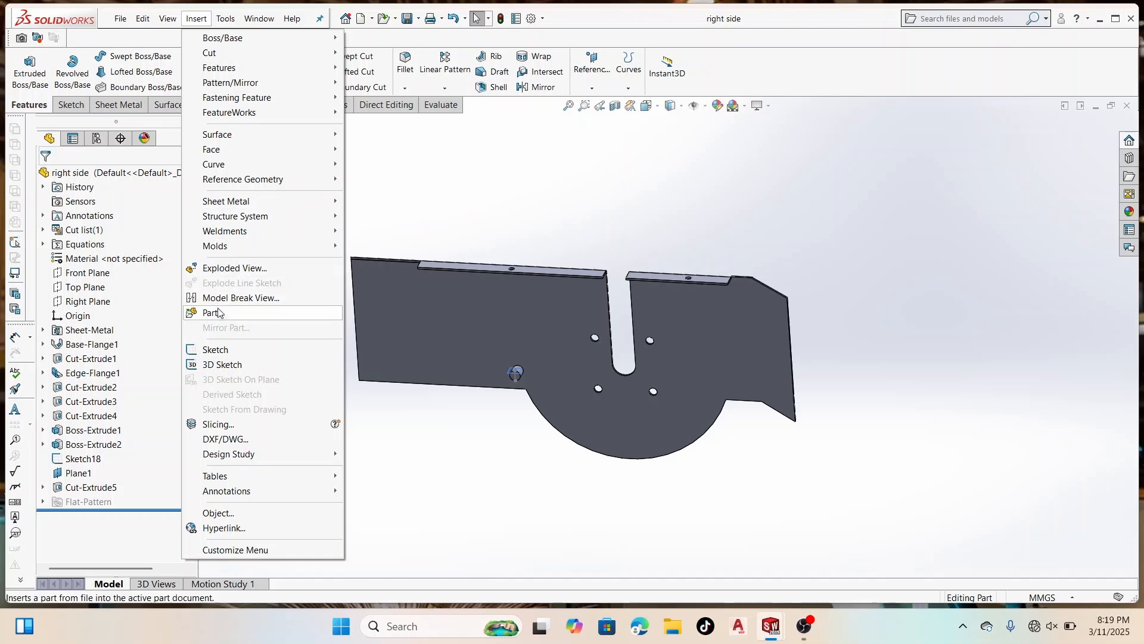
left_click(211, 314)
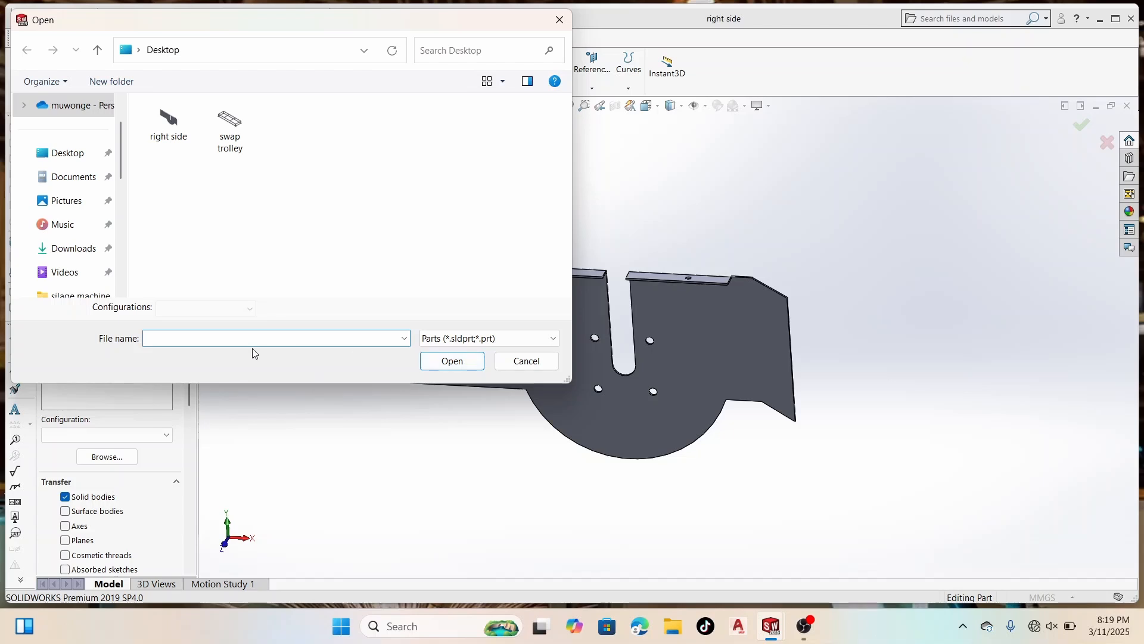
left_click(513, 367)
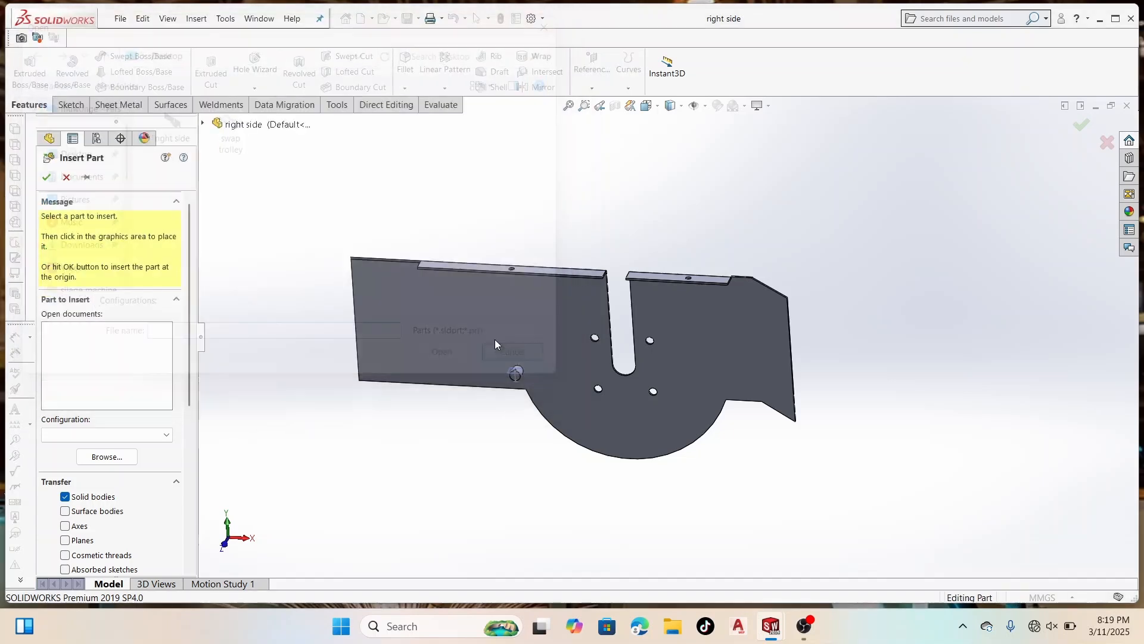
left_click(197, 18)
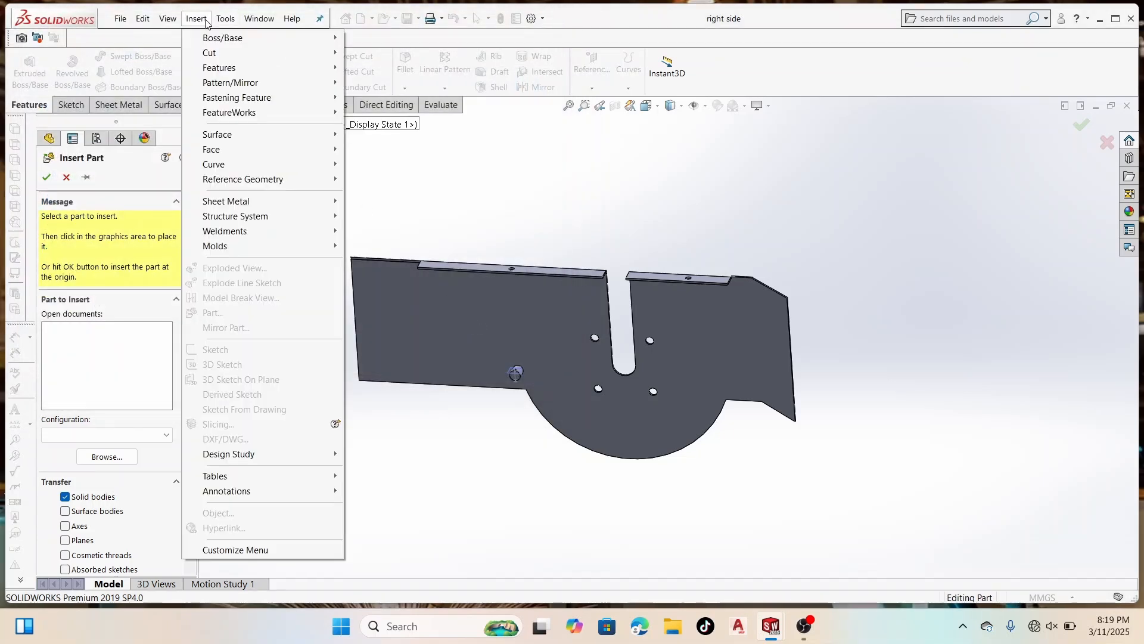
left_click(66, 178)
left_click(66, 178)
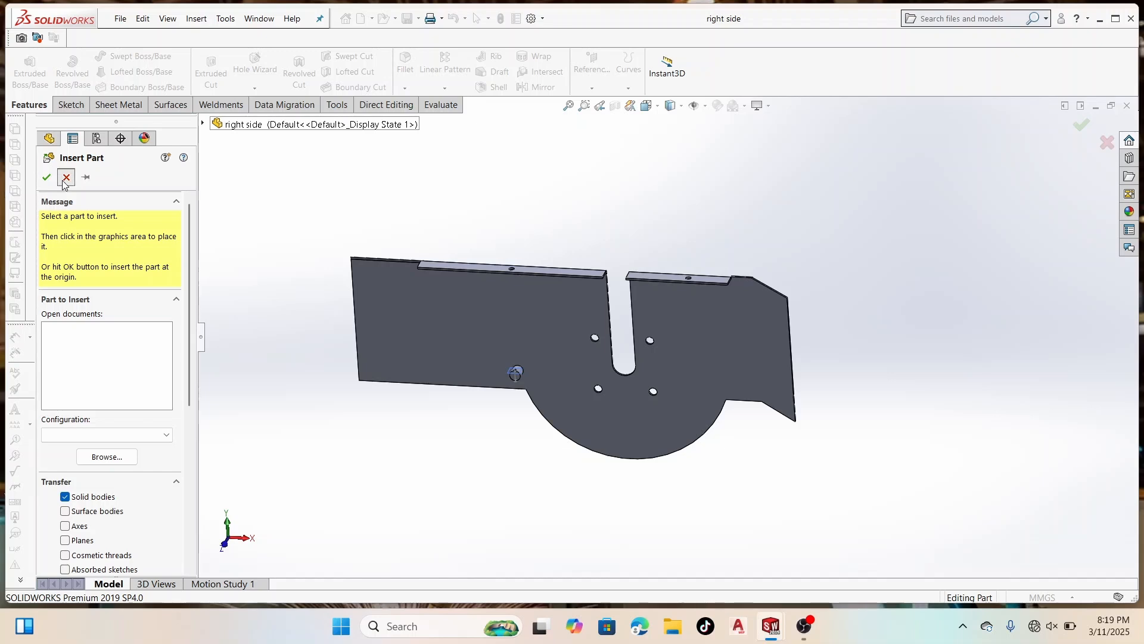
left_click(196, 18)
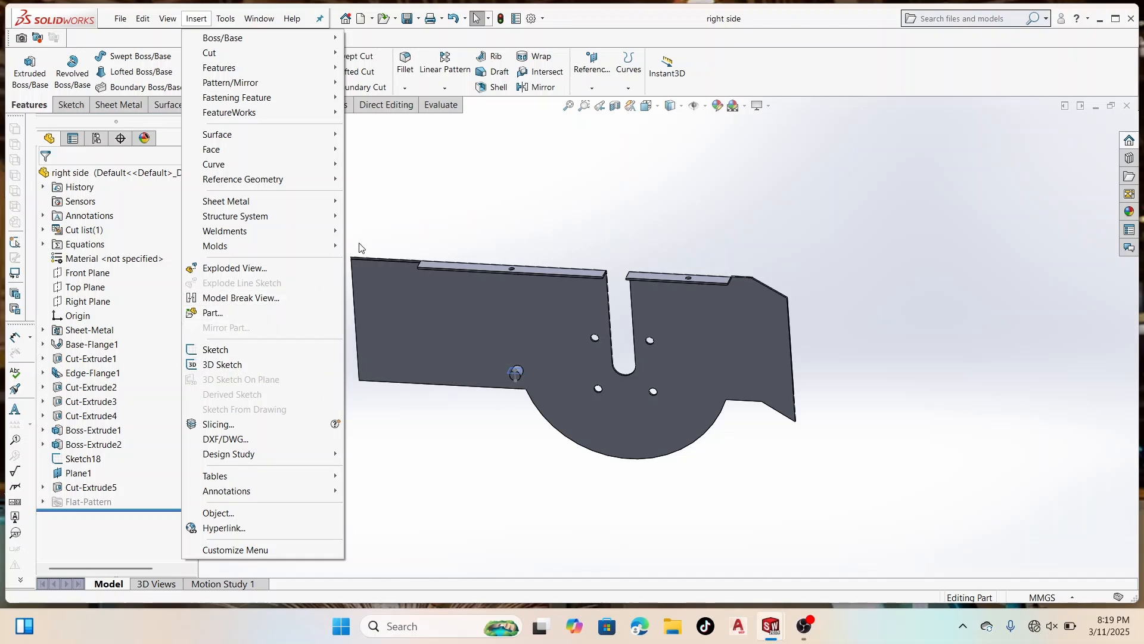
left_click(421, 217)
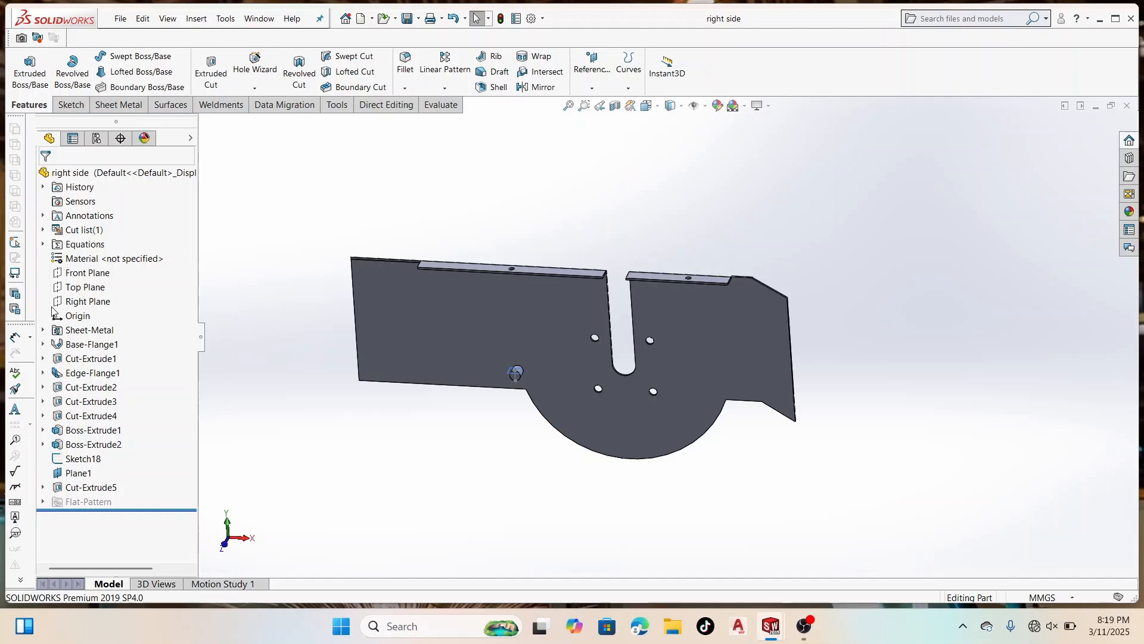
left_click(78, 289)
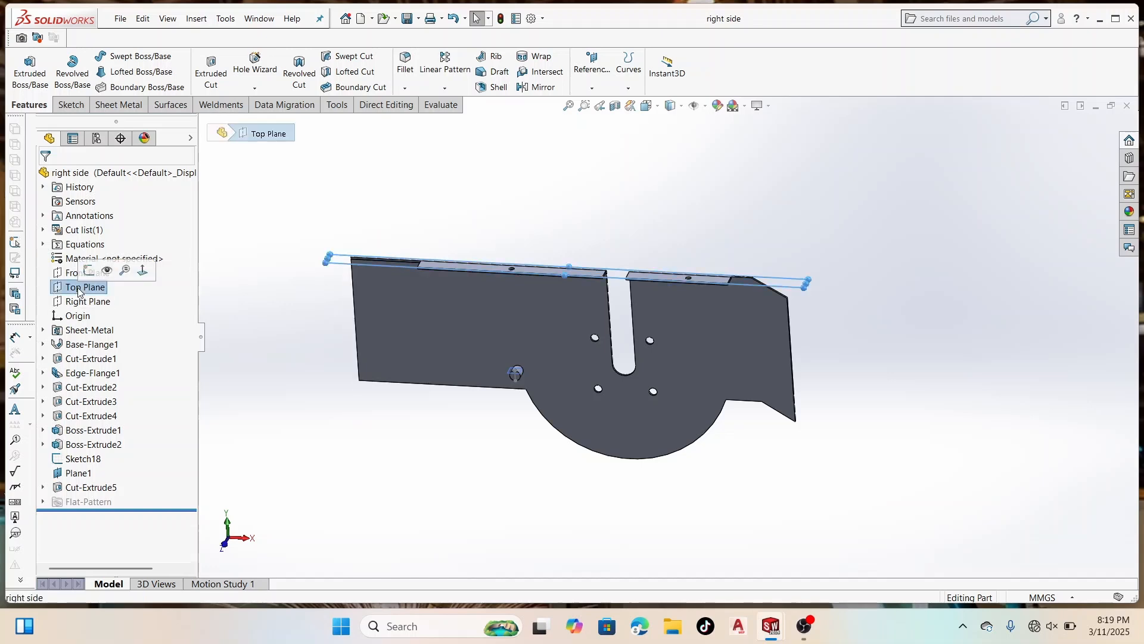
left_click(327, 281)
Step: Create a mirrored part about the plate's large face, transferring solid bodies and material and adopting the base part's units
left_click(406, 315)
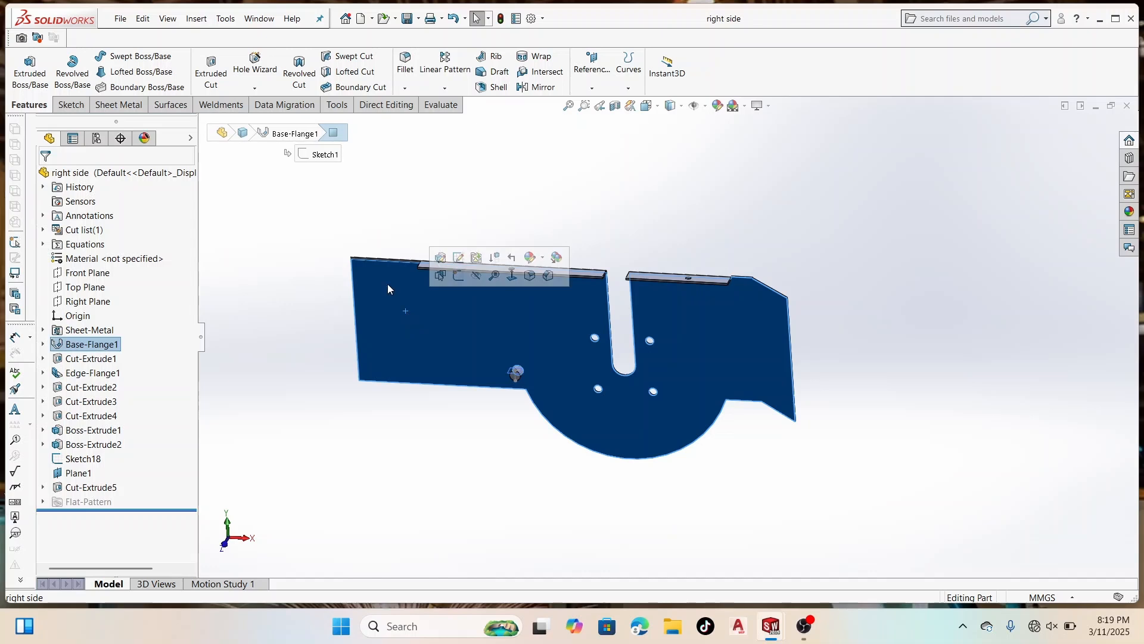
left_click(197, 20)
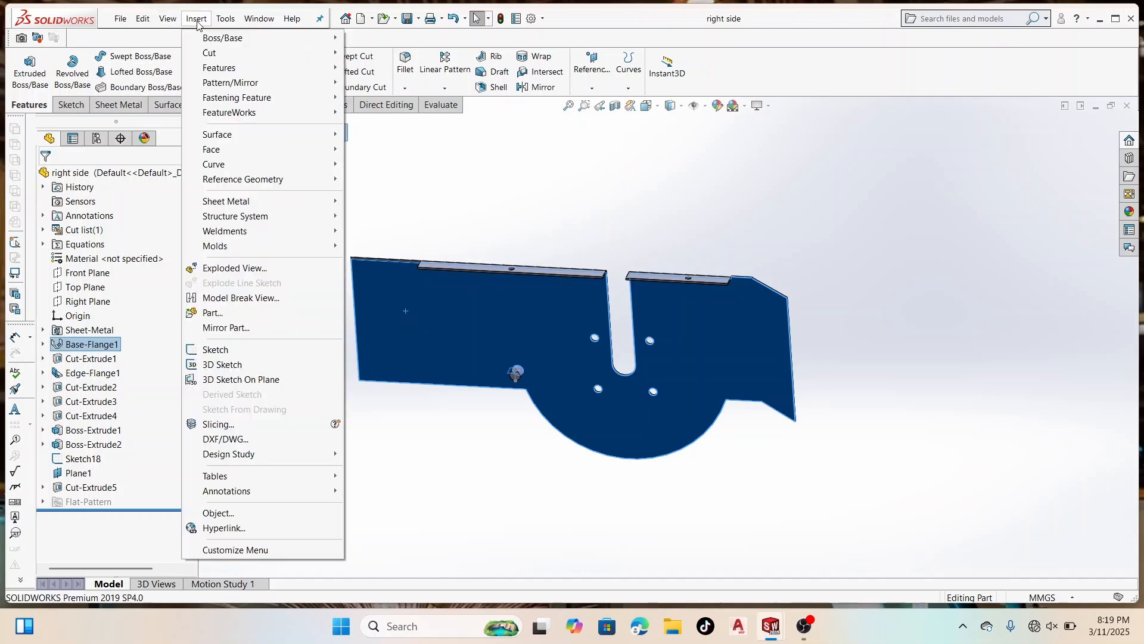
left_click(236, 330)
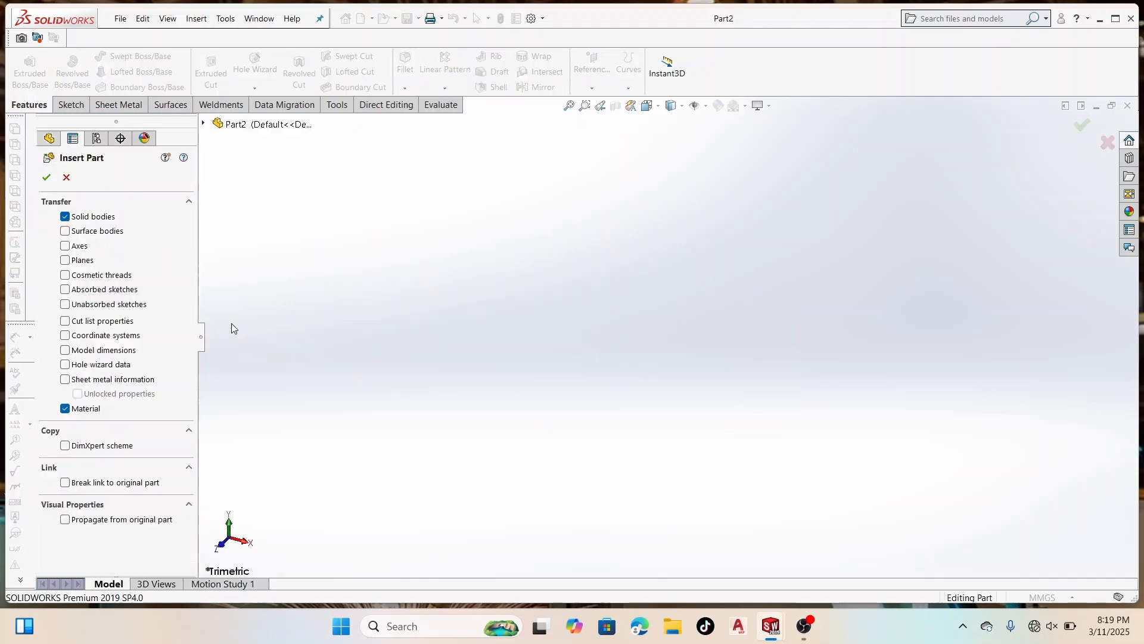
left_click(47, 176)
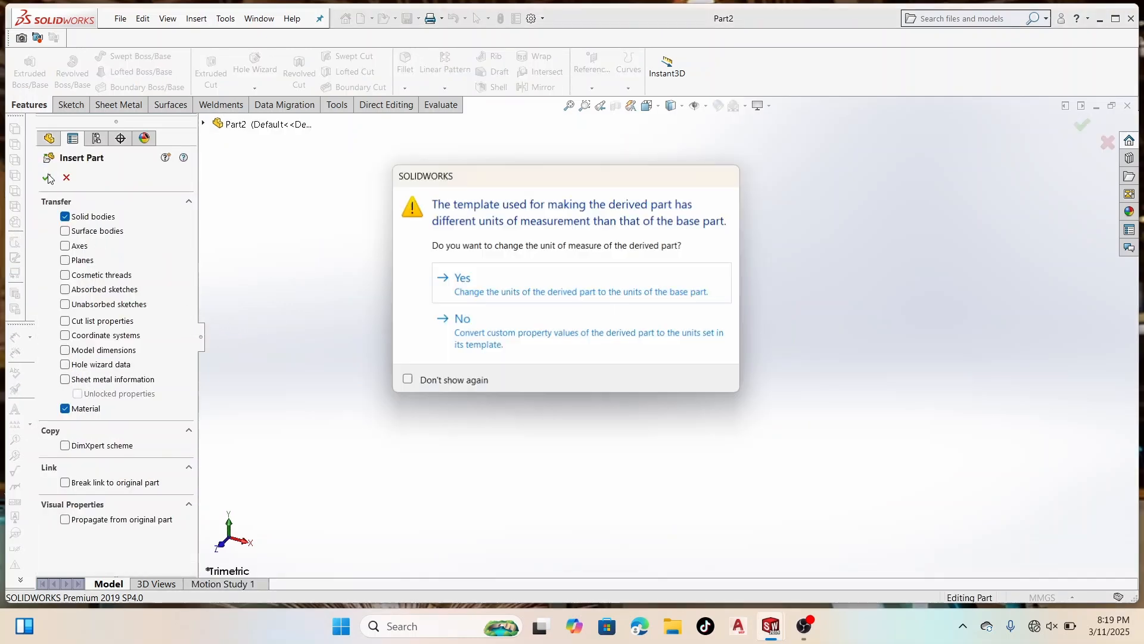
left_click(492, 294)
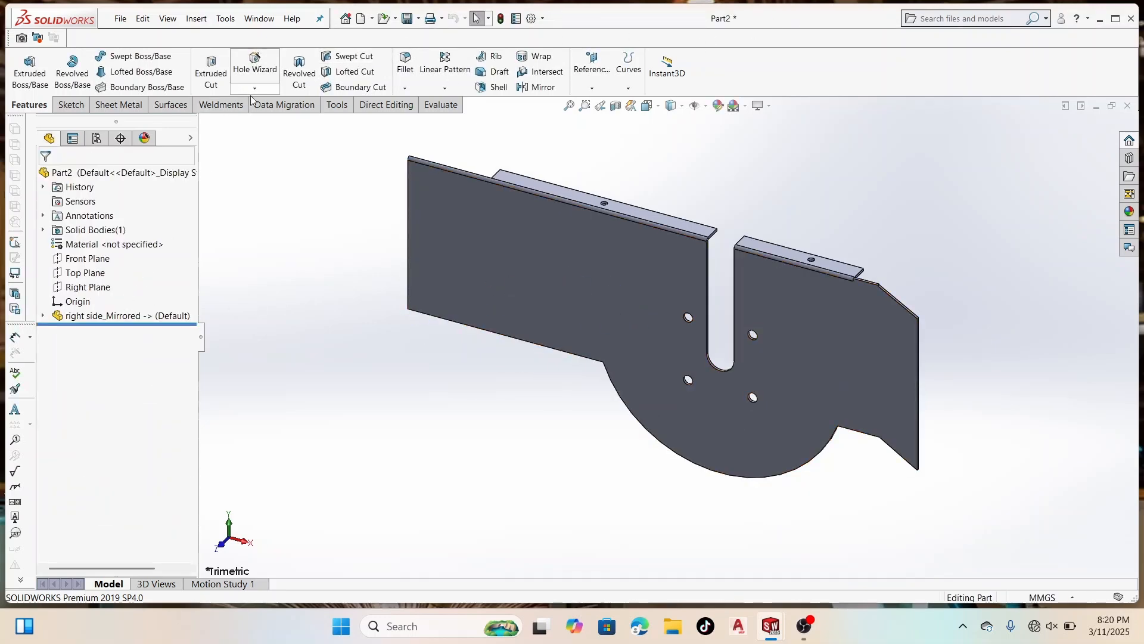
Step: Save the mirrored part on the Desktop under the name "left side"
left_click(119, 22)
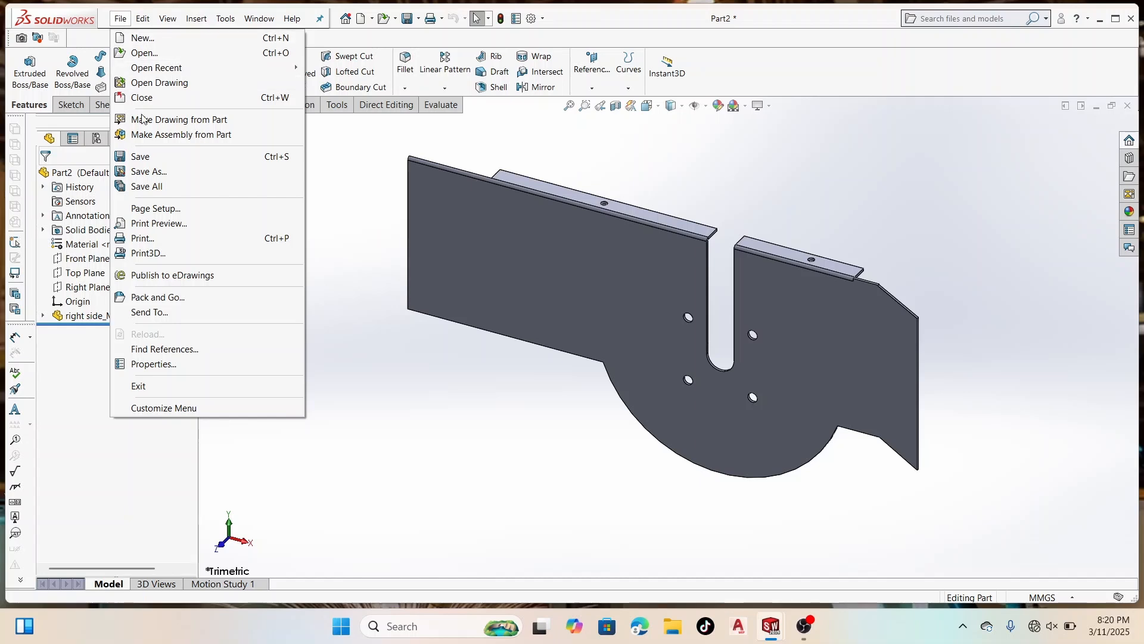
left_click(156, 173)
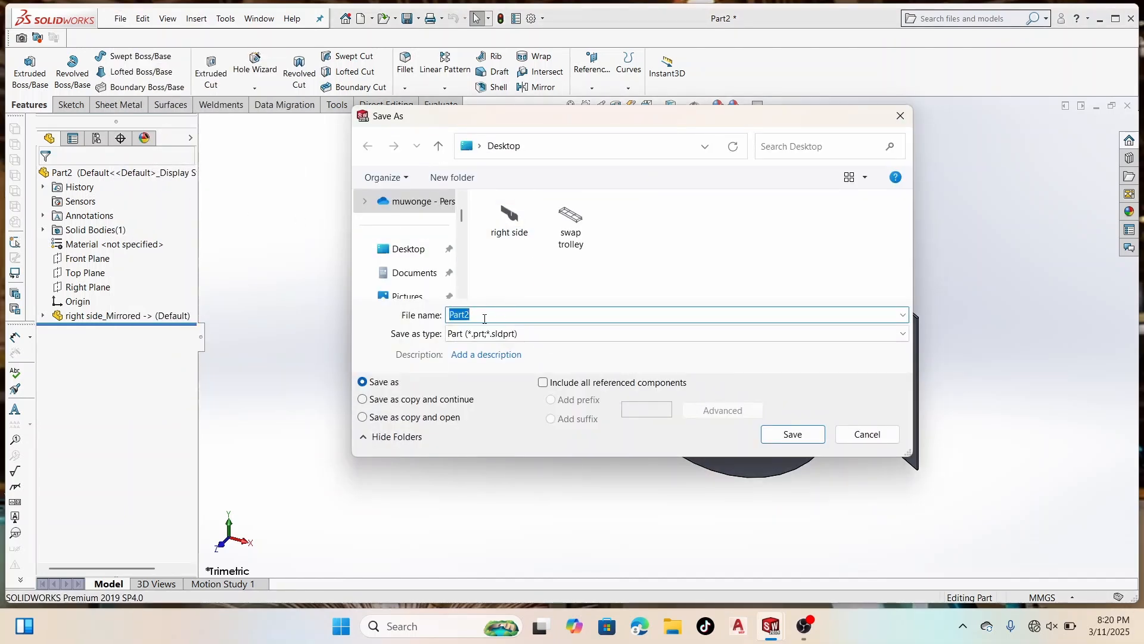
type("left side")
left_click(804, 434)
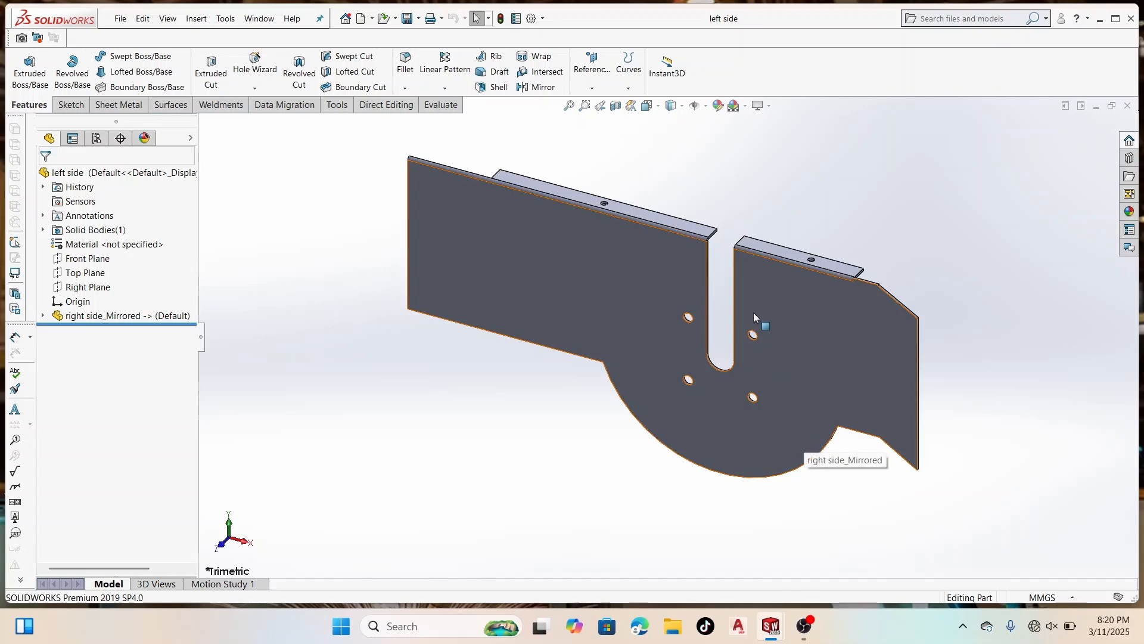